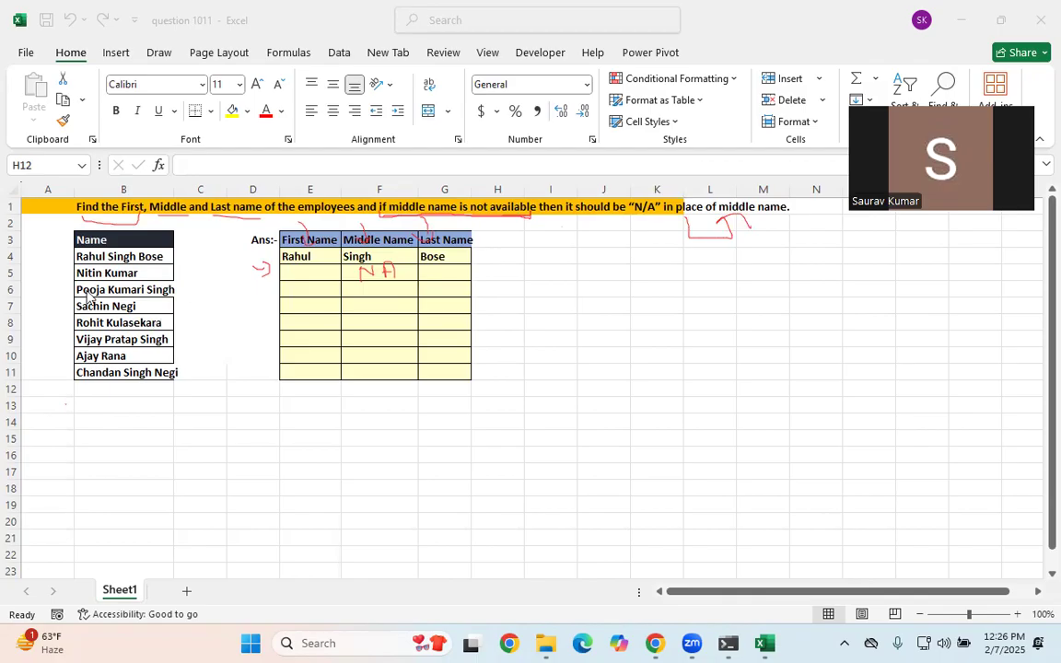
mouse_move(571, 324)
mouse_down()
mouse_move(601, 324)
mouse_move(607, 335)
mouse_move(638, 310)
mouse_move(649, 336)
mouse_up()
mouse_move(103, 268)
mouse_down()
mouse_move(103, 278)
mouse_move(147, 273)
mouse_up()
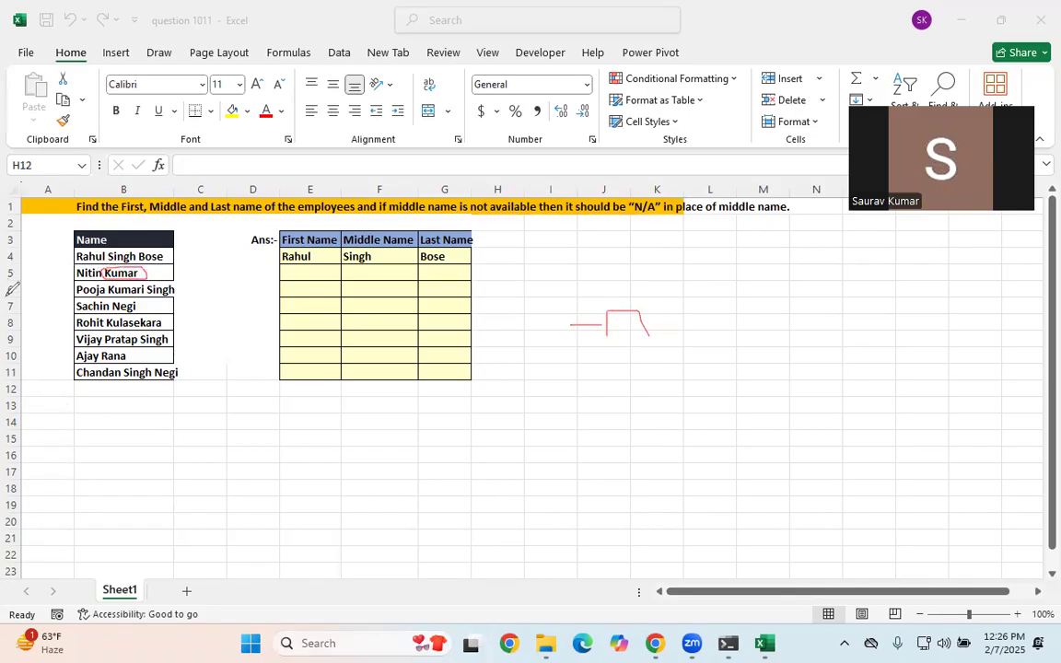
drag(388, 212, 396, 242)
click(7, 341)
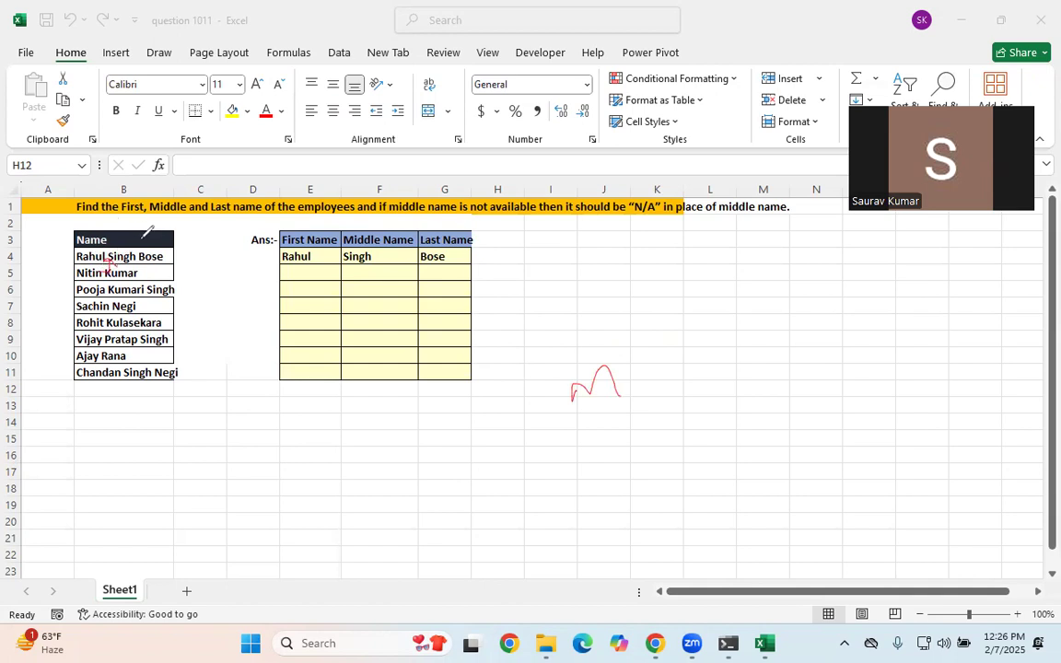
mouse_move(156, 223)
mouse_down()
mouse_move(148, 246)
mouse_move(120, 246)
mouse_up()
click(8, 20)
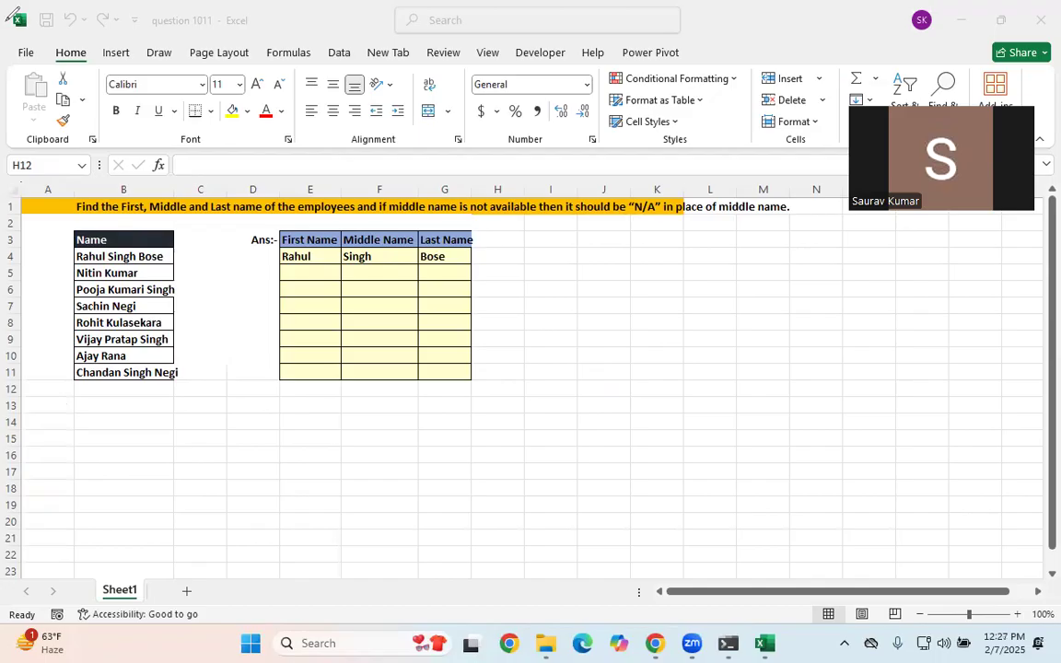
Extract the first names with =LEFT(B5,FIND(" ",B5)-1) in E5 and fill the formula through E11.
click(310, 274)
text(=l)
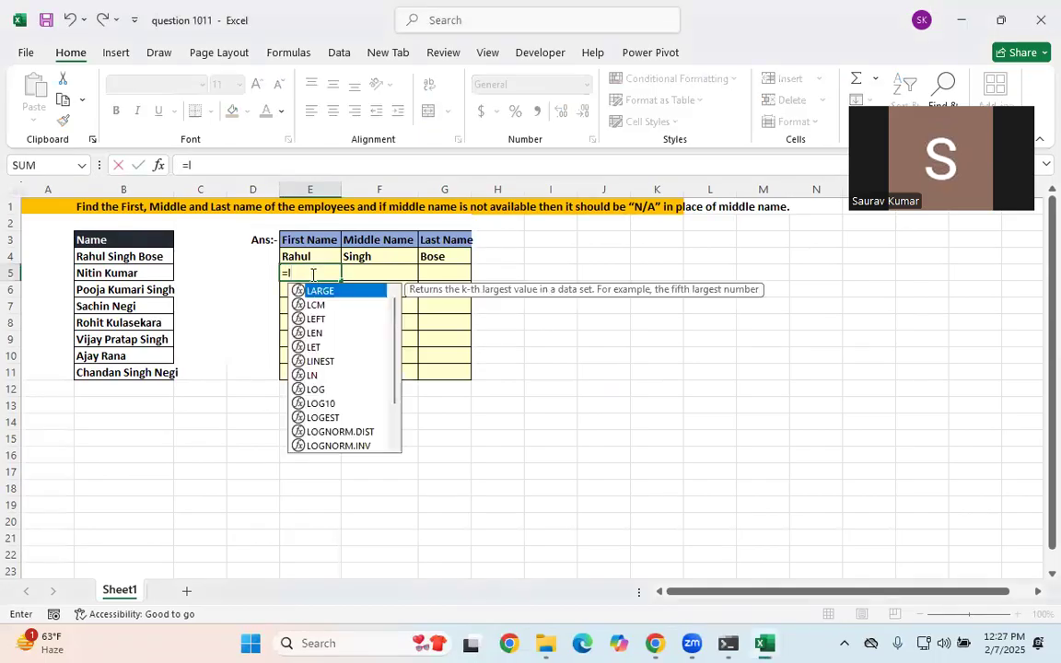
text(e)
key(Tab)
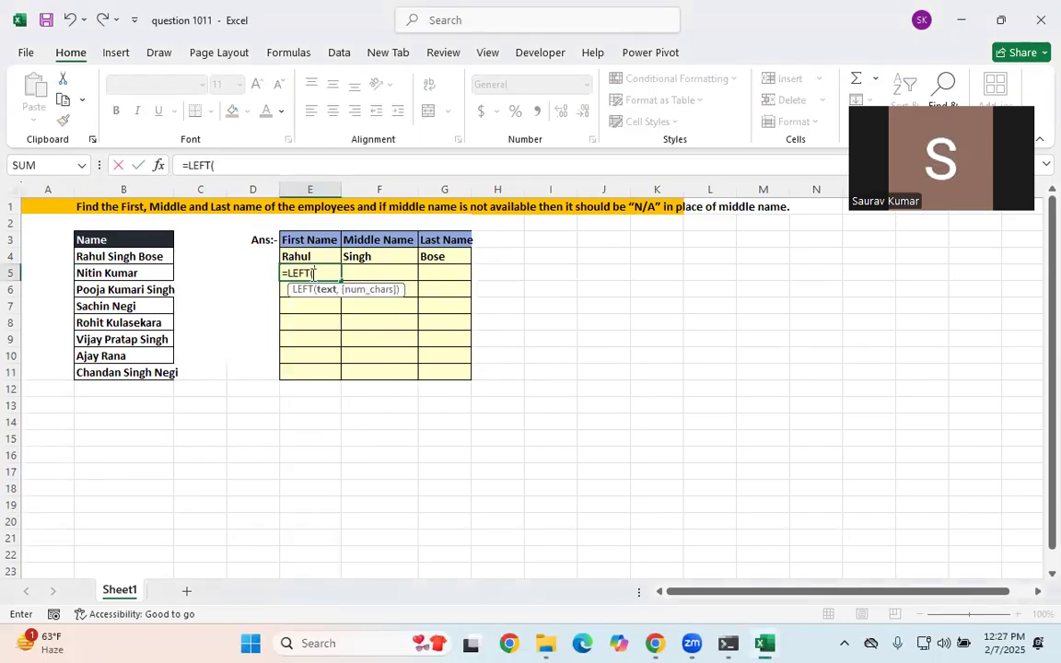
click(122, 272)
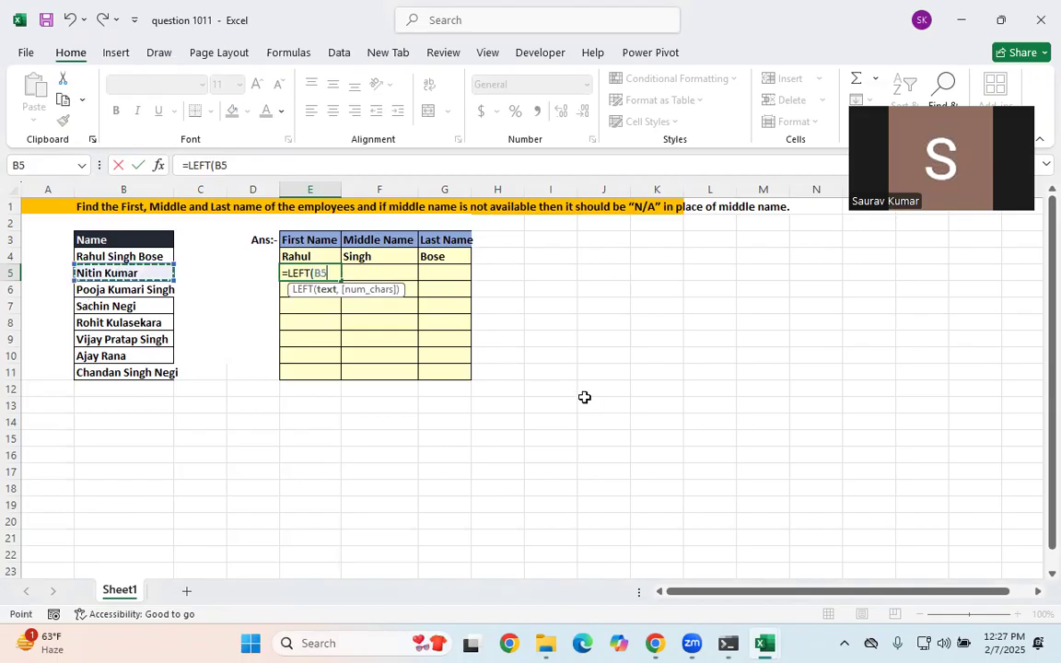
text(,l)
key(BackSpace)
text(FIND()
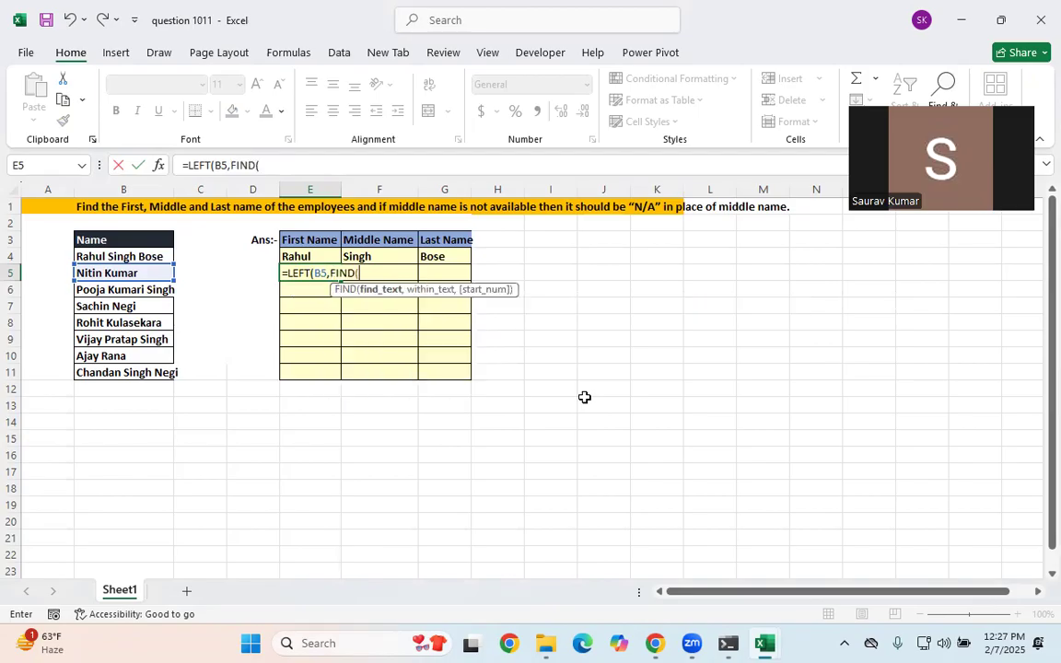
text(" ",)
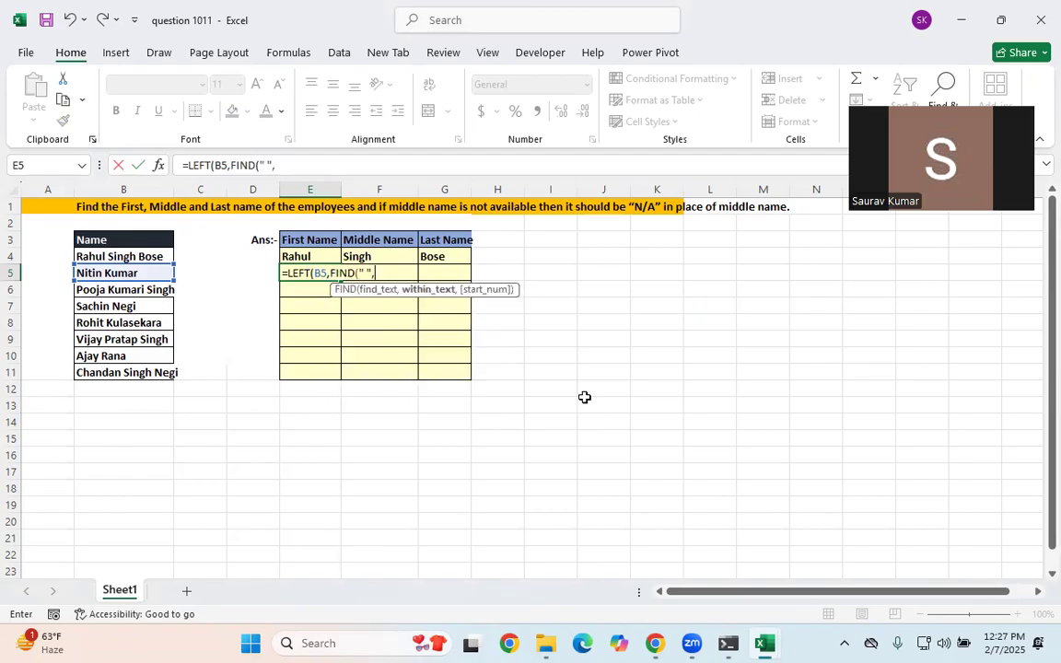
click(114, 274)
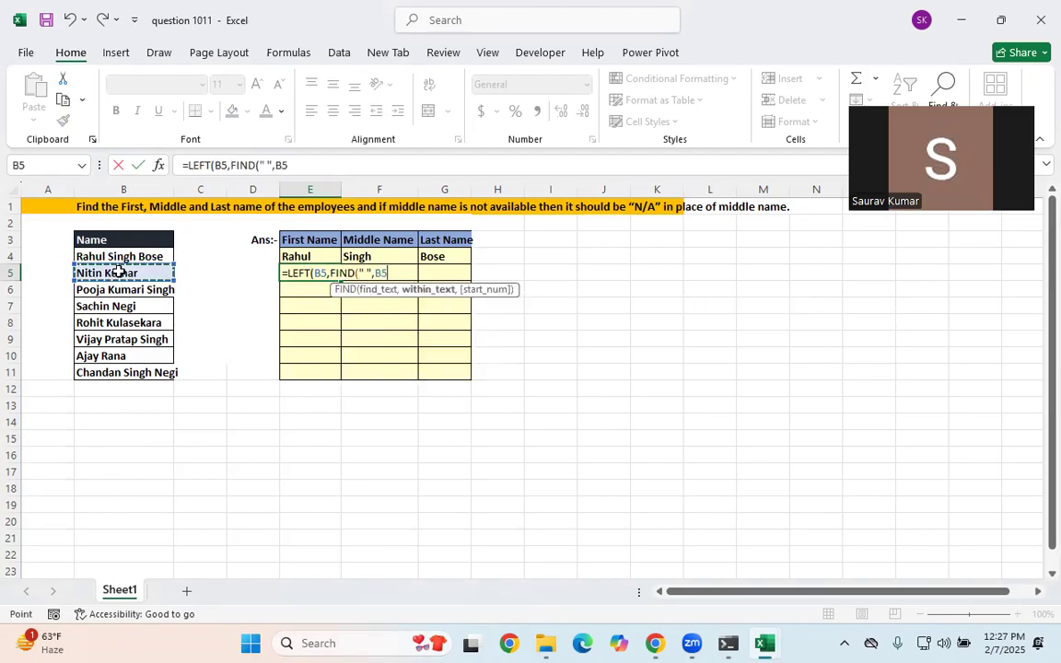
text()-1)
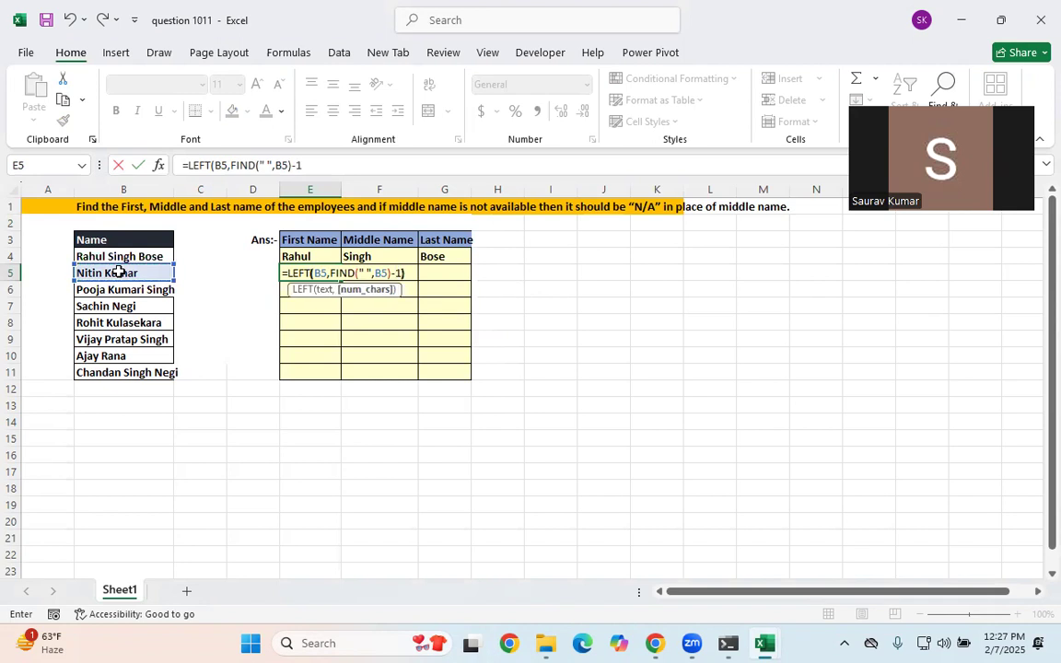
text())
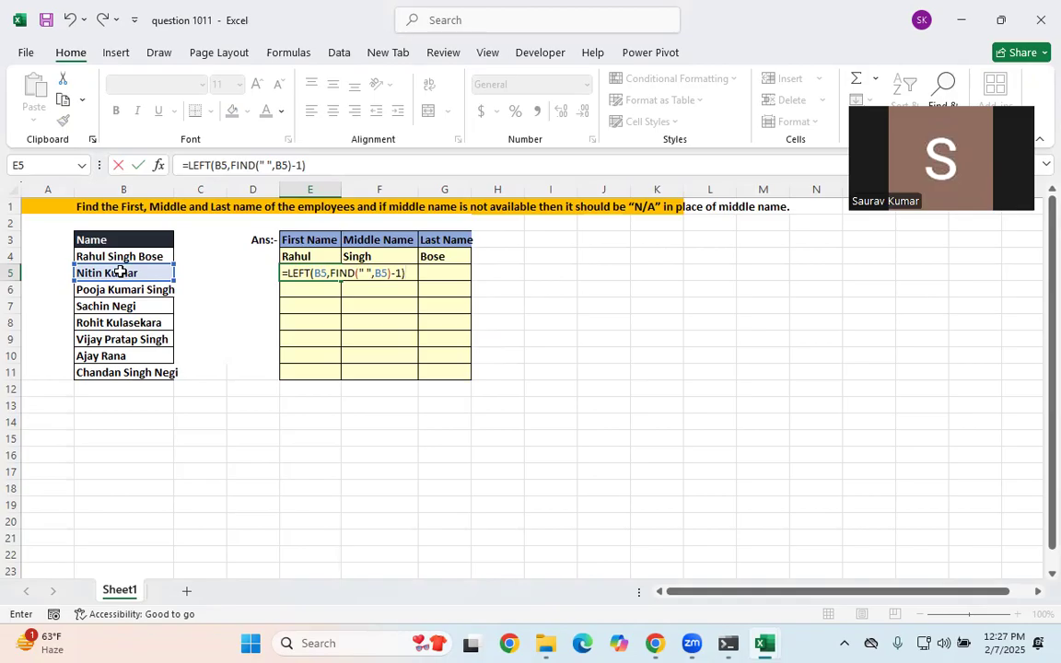
key(ctrl+Return)
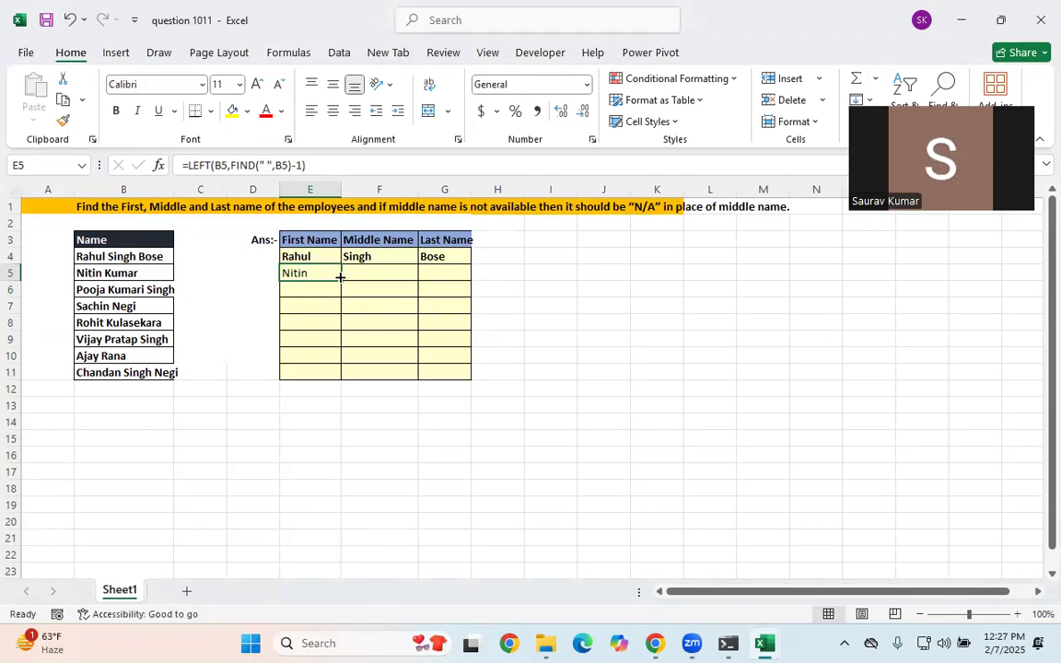
drag(341, 276, 346, 375)
Begin a MID formula in F5 on the full name in B5, with FIND(" ",B5)+1 as the start number.
click(396, 273)
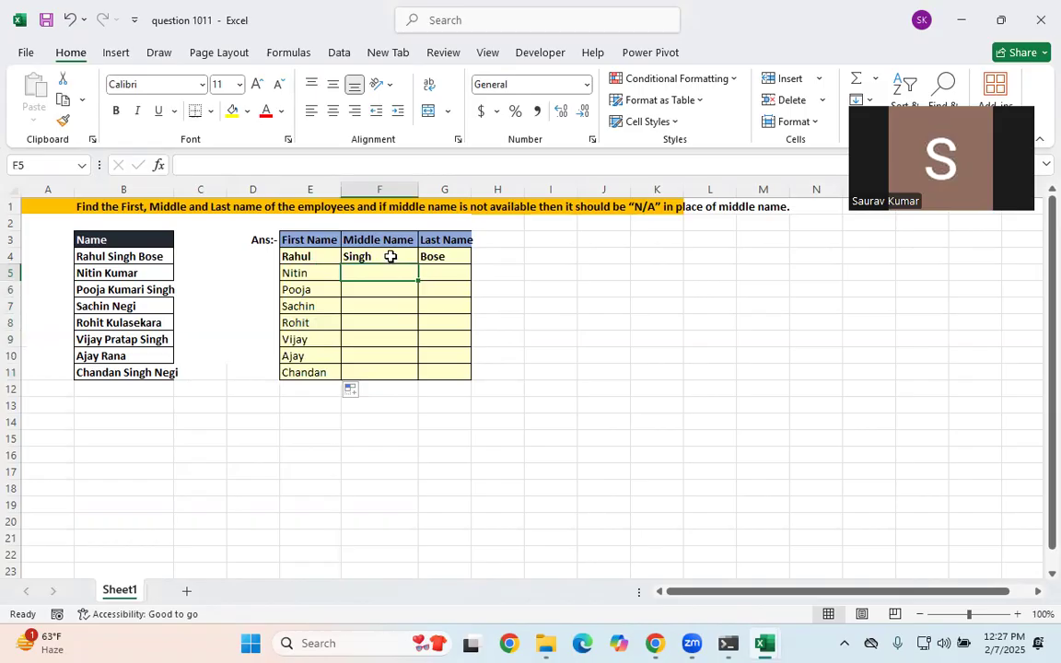
text(=mid)
key(Tab)
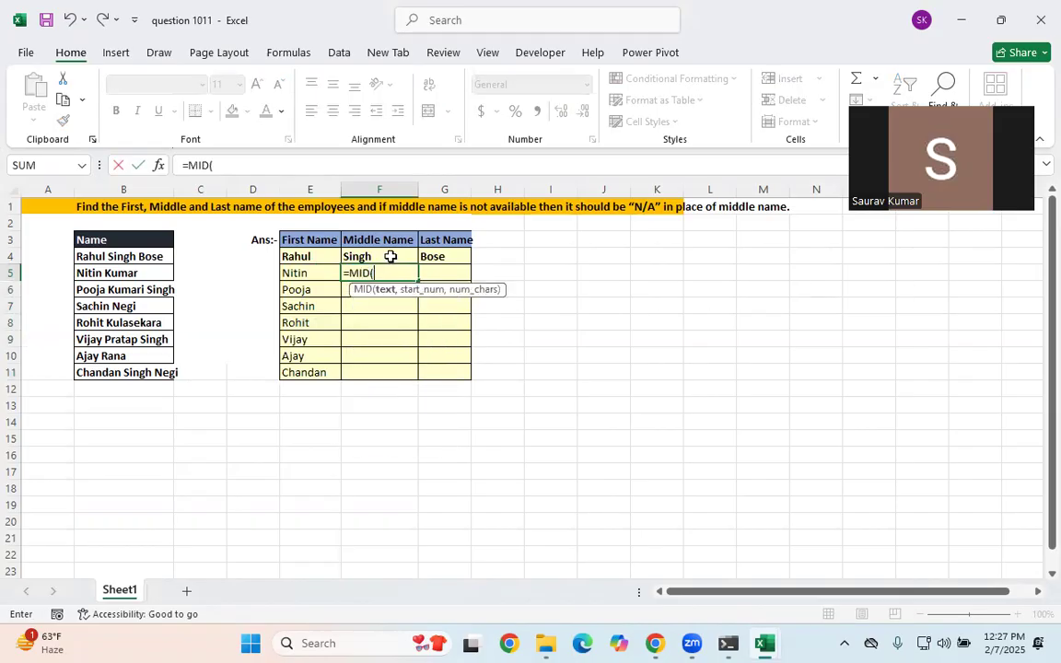
click(122, 272)
text(,find)
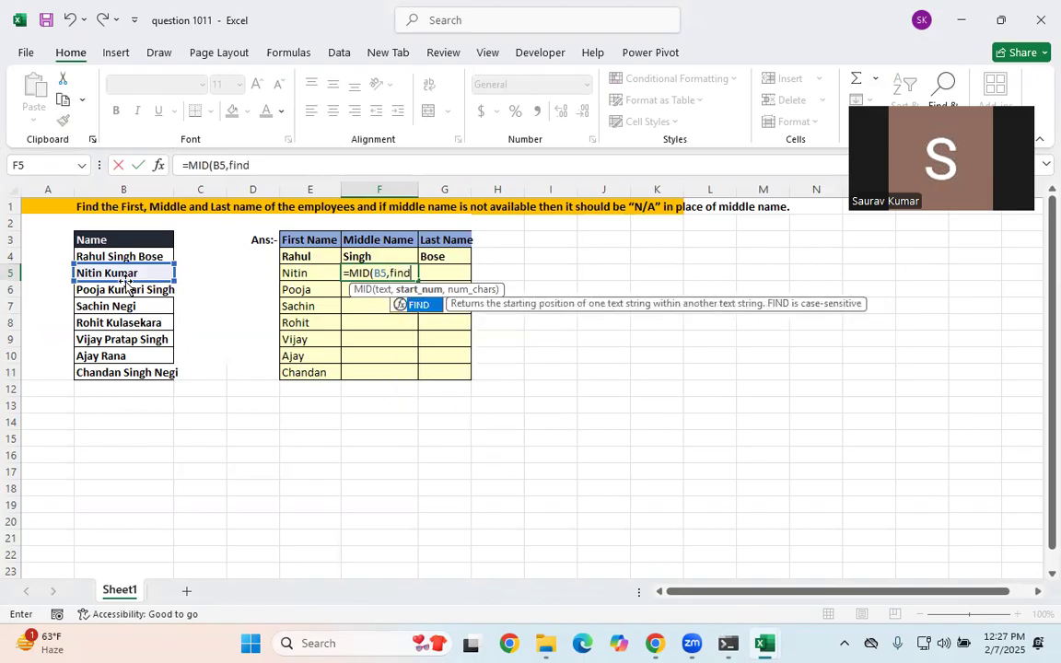
key(Tab)
text("c)
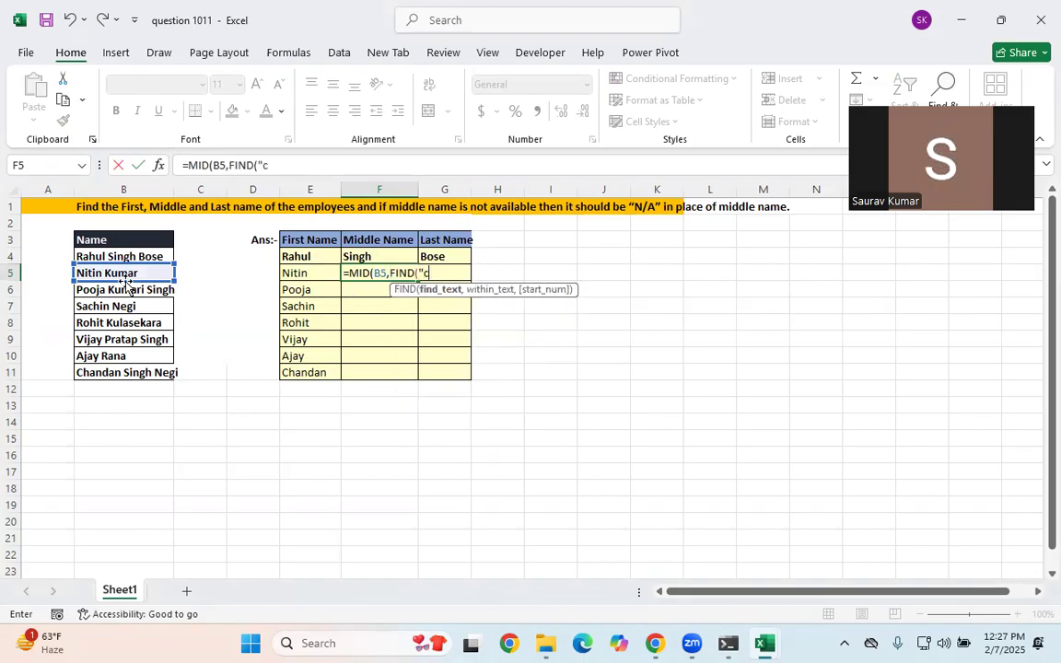
key(BackSpace)
text(",)
click(118, 269)
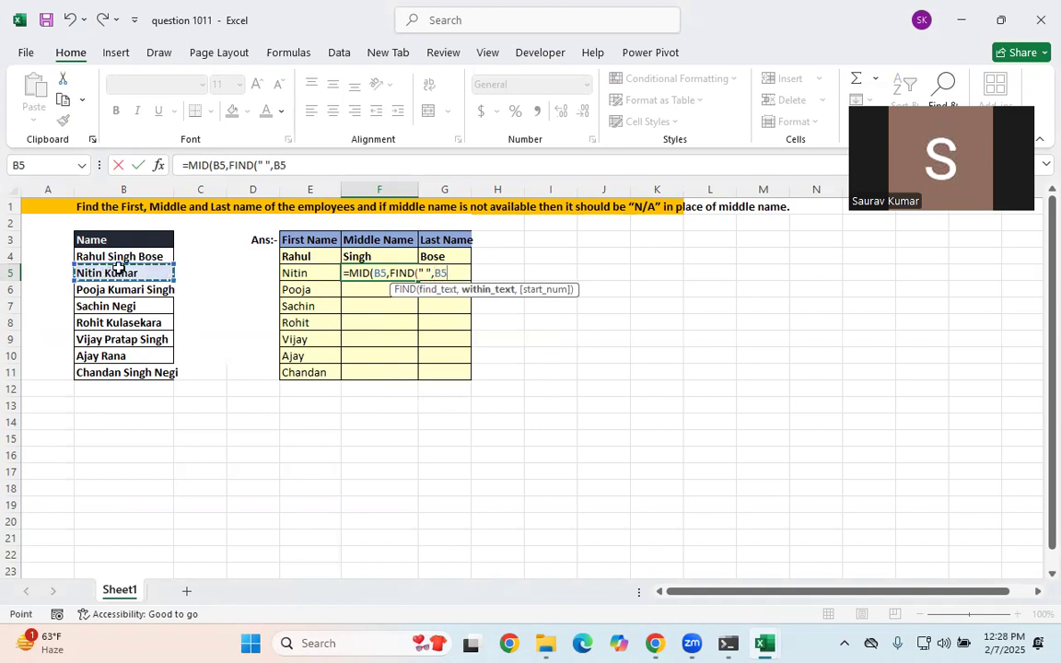
text()+1,)
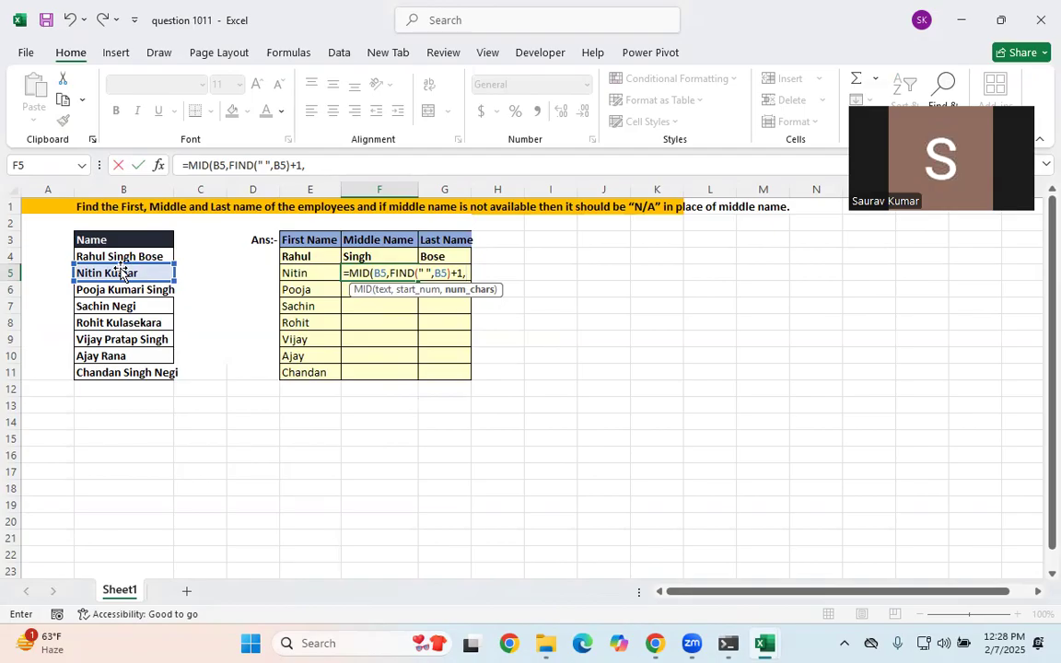
text(Find)
key(BackSpace)
key(BackSpace)
key(BackSpace)
key(BackSpace)
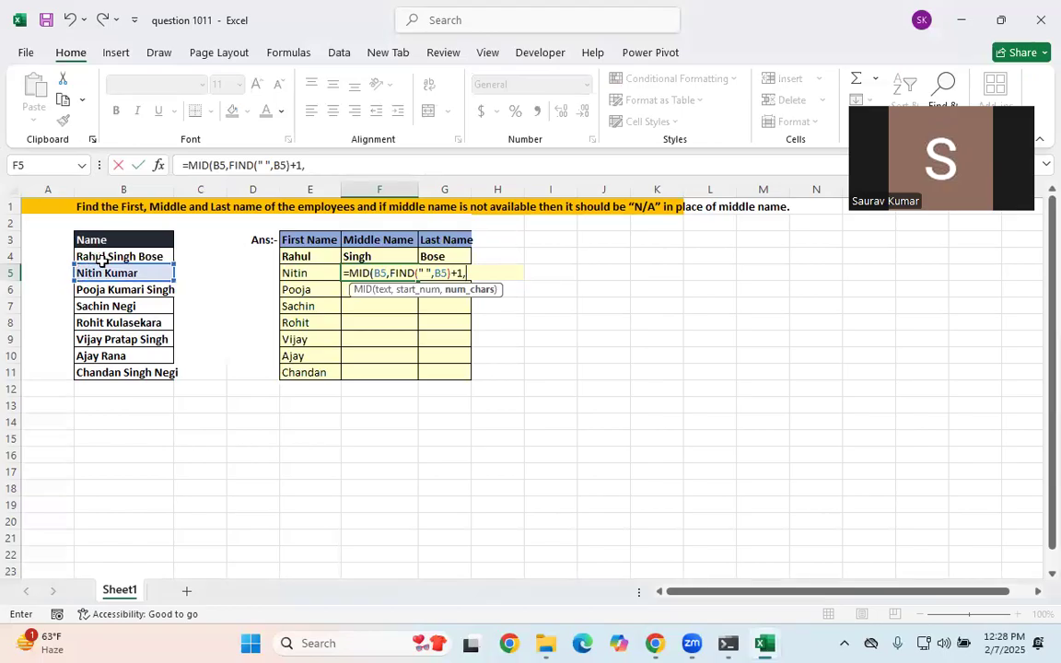
Enter FIND(" ",B5,FIND(" ",B5)+1) in the MID formula's character count to locate the second space.
text(Find)
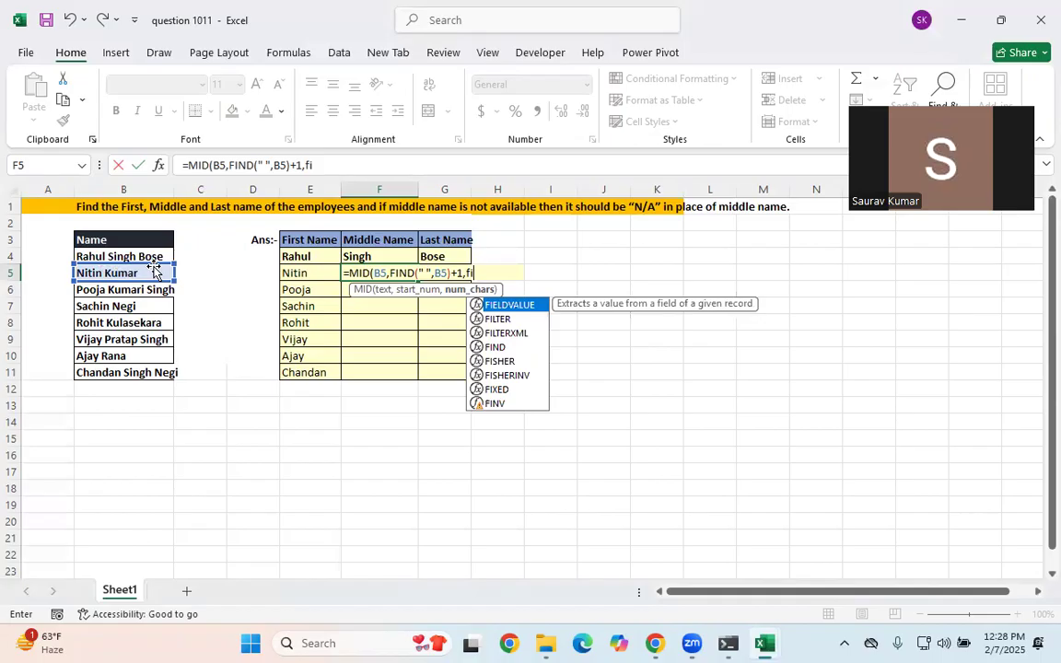
key(Tab)
text(" ",)
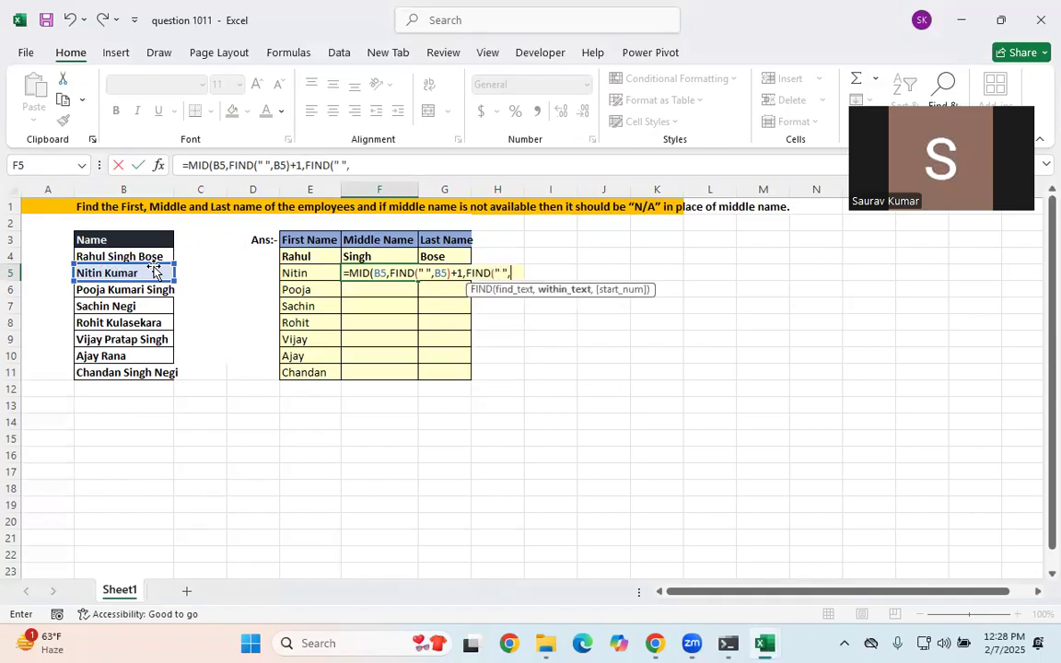
click(110, 270)
text(,)
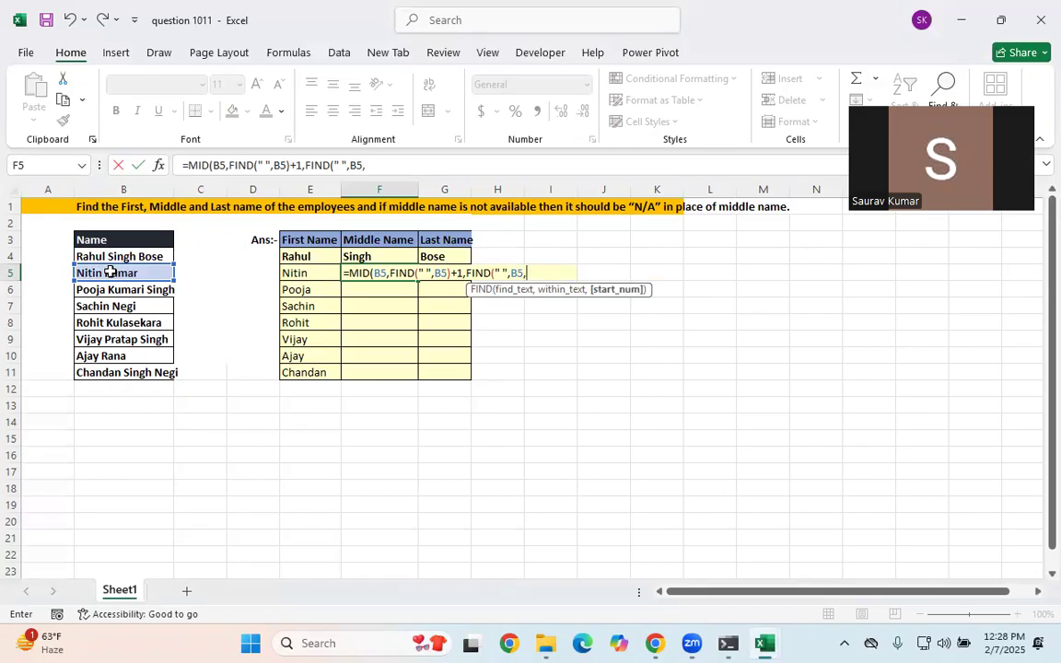
text(find(")
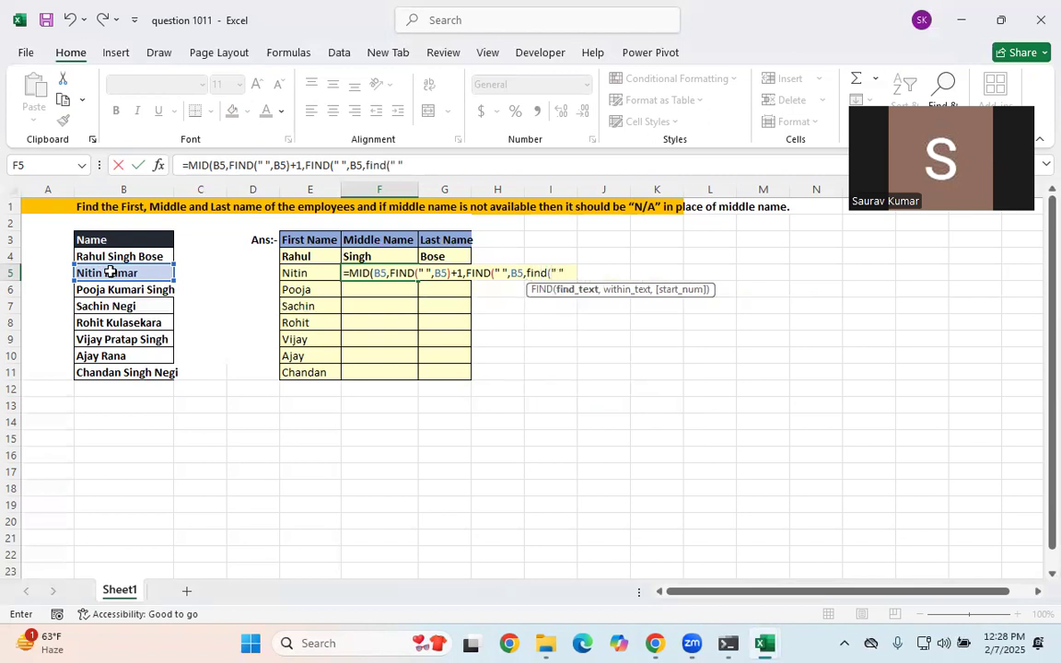
text( ",)
click(110, 272)
text()+1)
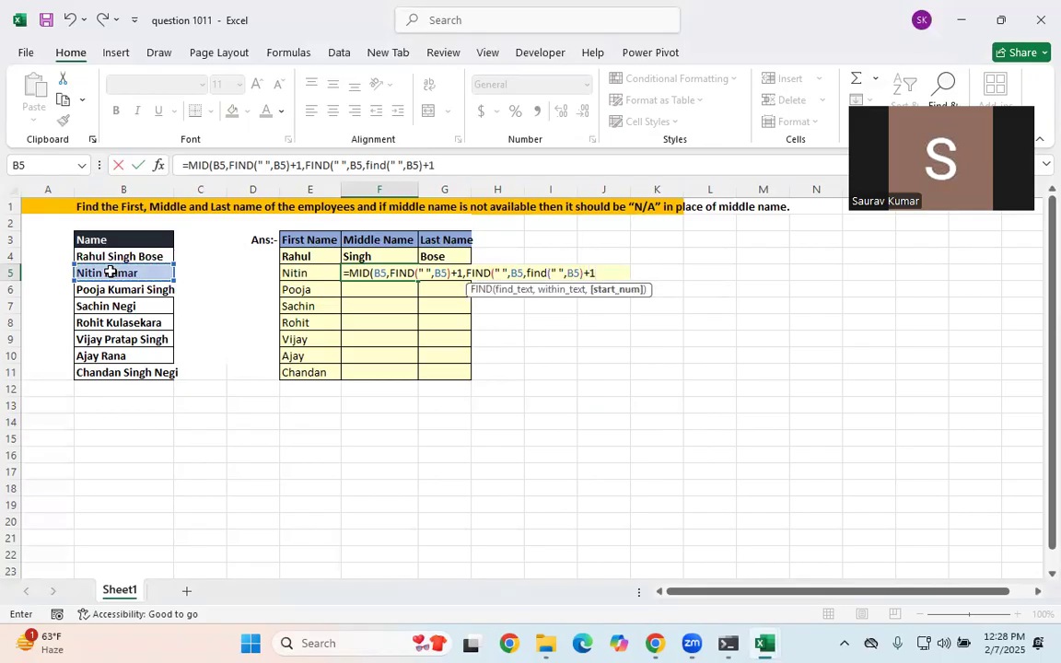
text())
Subtract FIND(" ",B5) from the character count, close the MID formula in F5 and fill it through F11.
drag(610, 273, 466, 273)
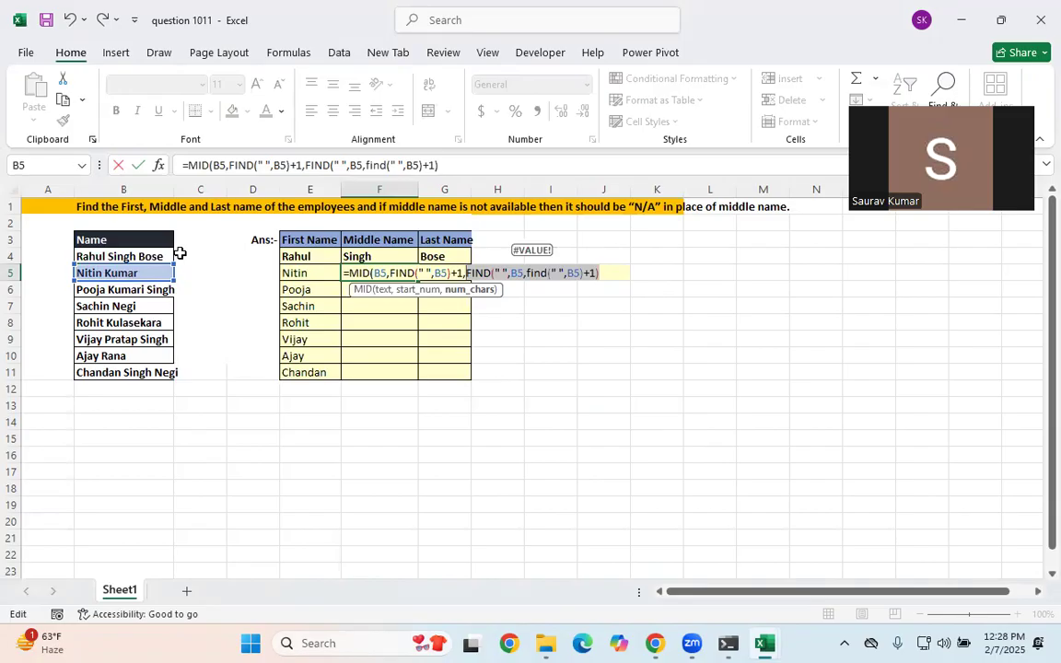
click(610, 273)
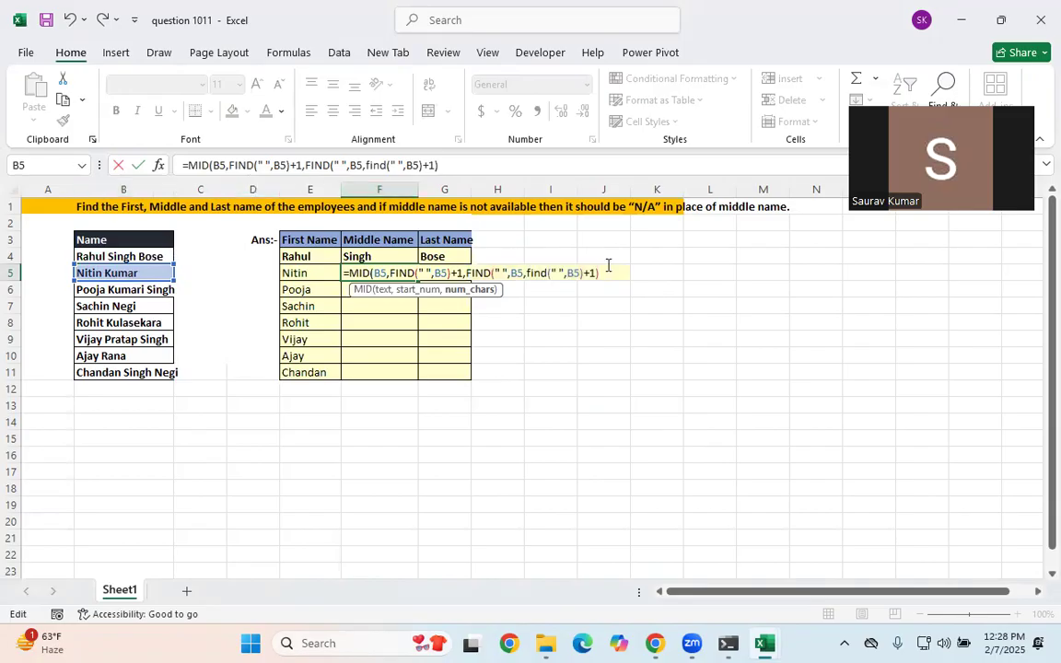
text(find()
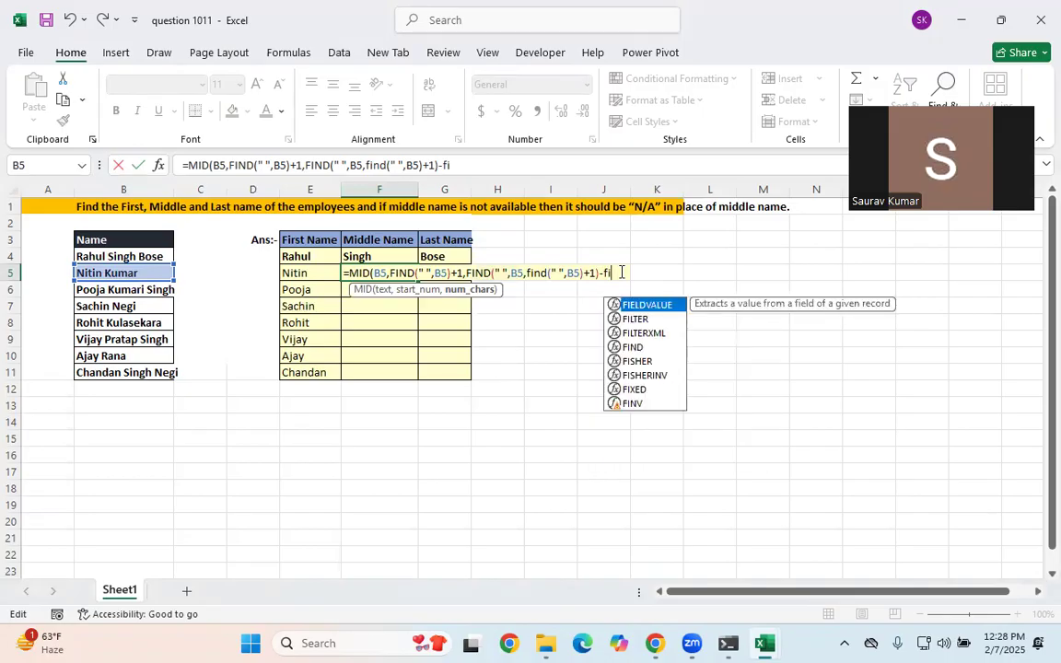
text(" ",)
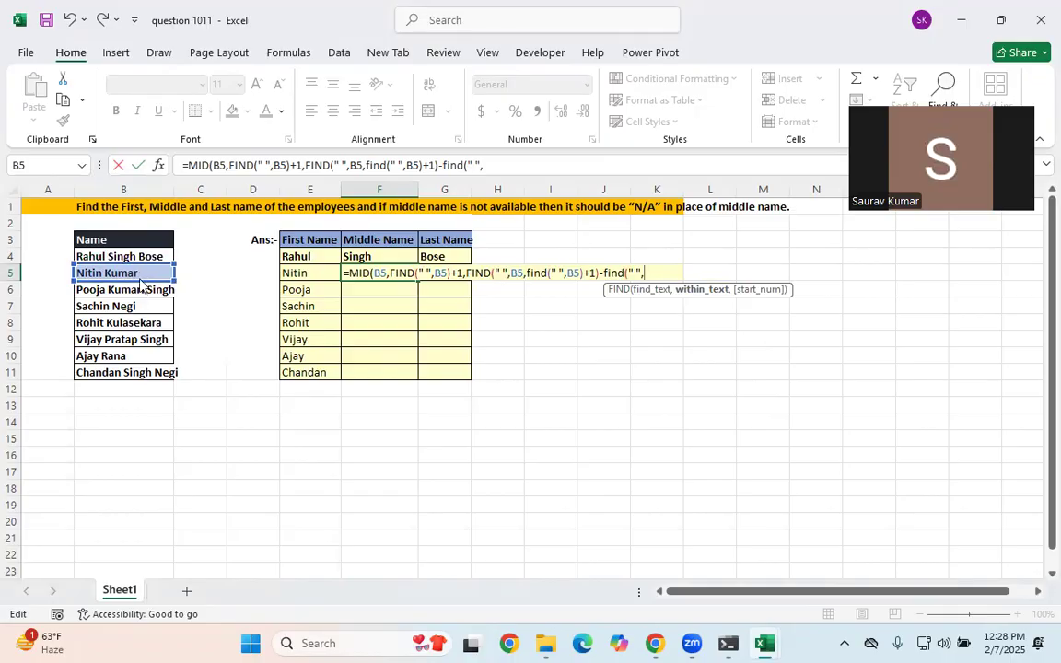
click(134, 270)
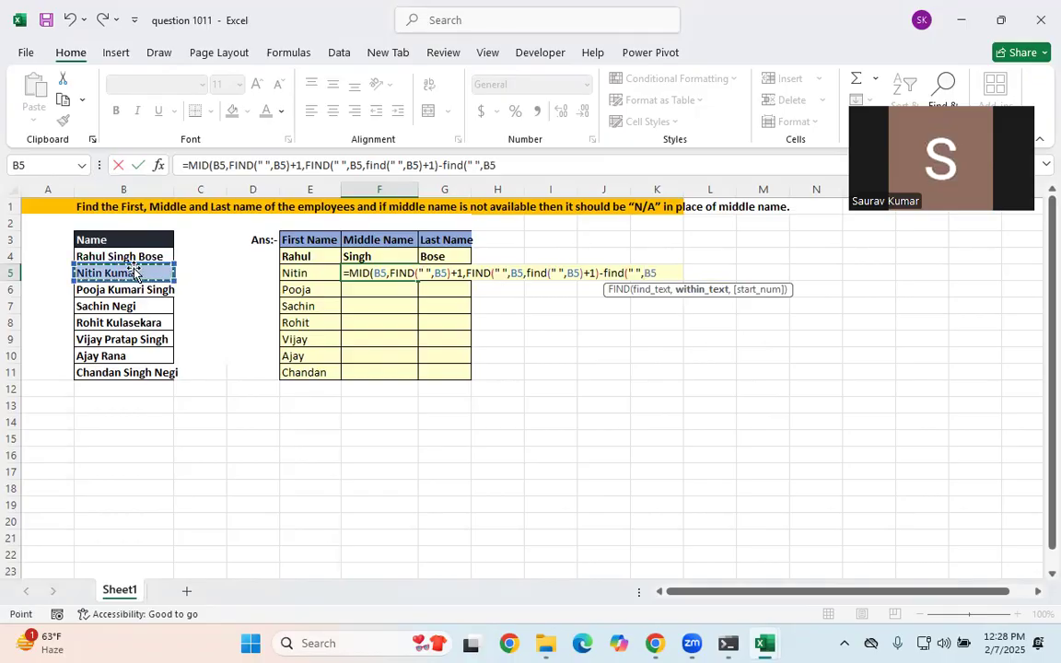
text())
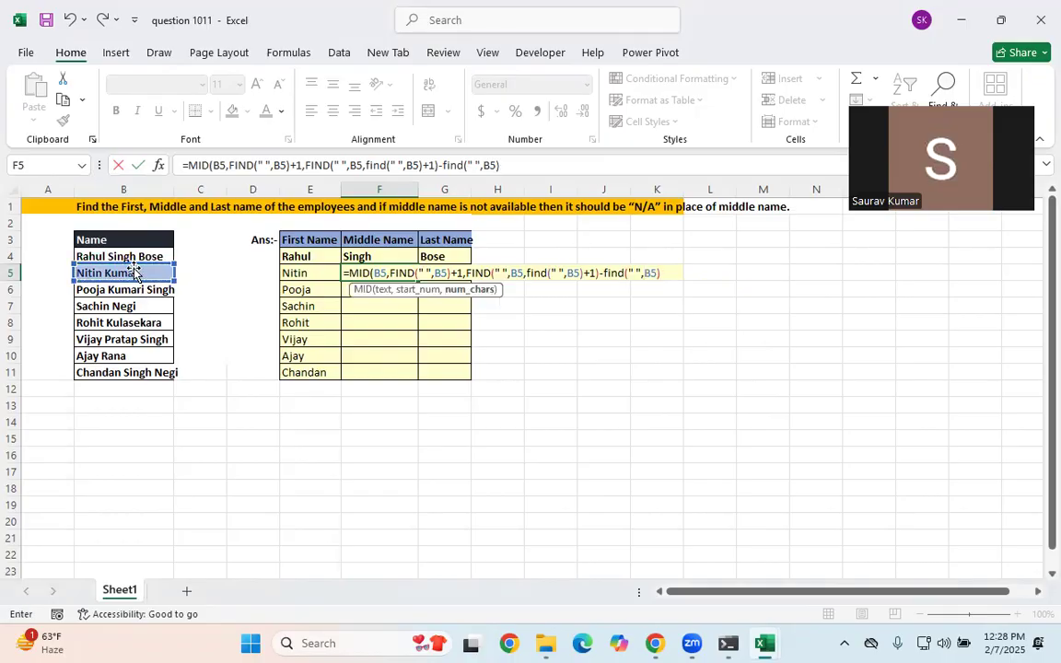
key(ctrl+Return)
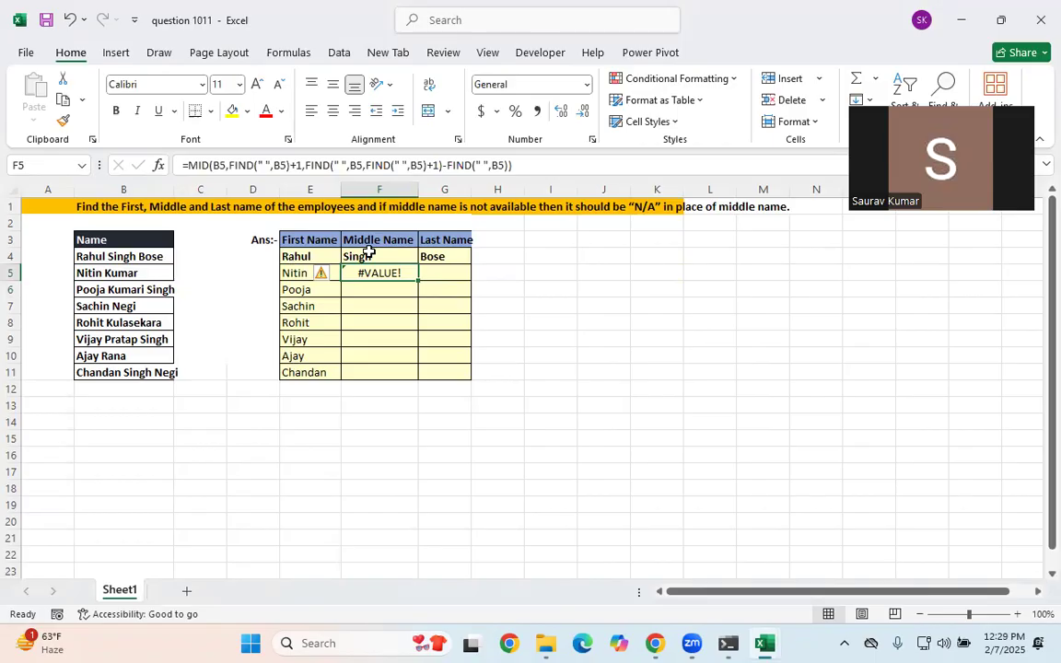
double_click(422, 282)
Compare the middle-name results in F5:F11 with the full names in column B and review the empty Last Name cells.
click(381, 465)
click(125, 291)
click(345, 289)
click(359, 341)
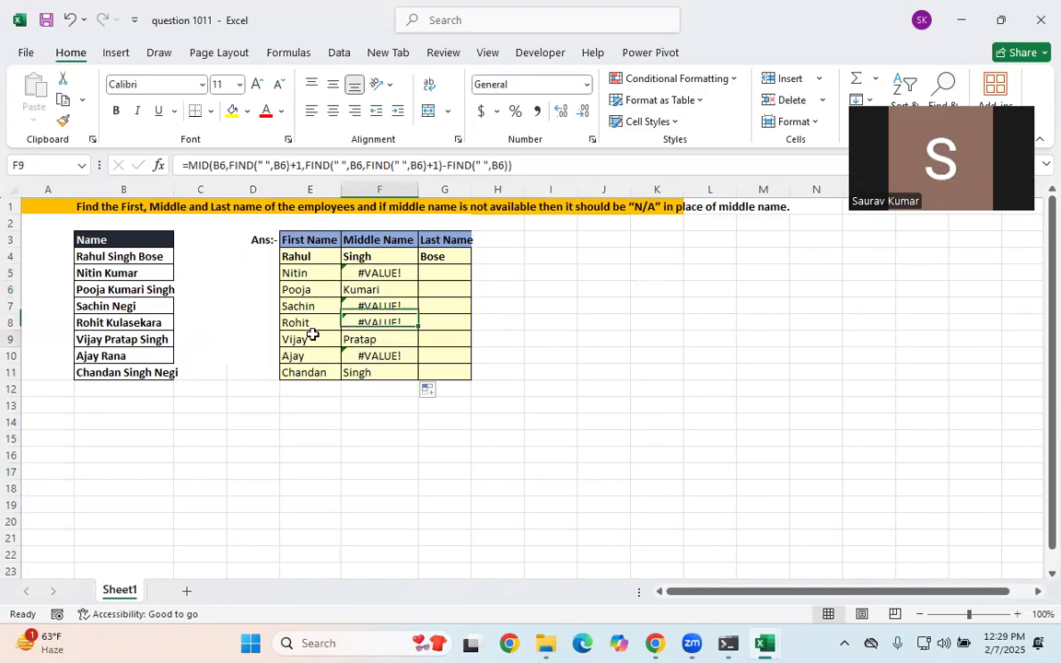
click(373, 374)
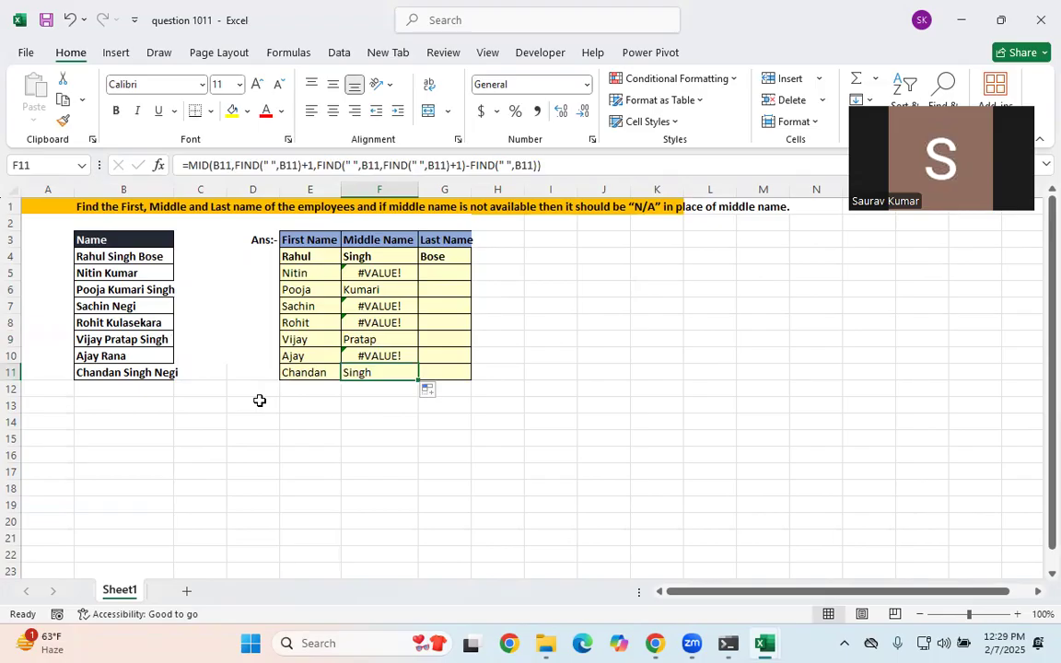
drag(452, 272, 452, 405)
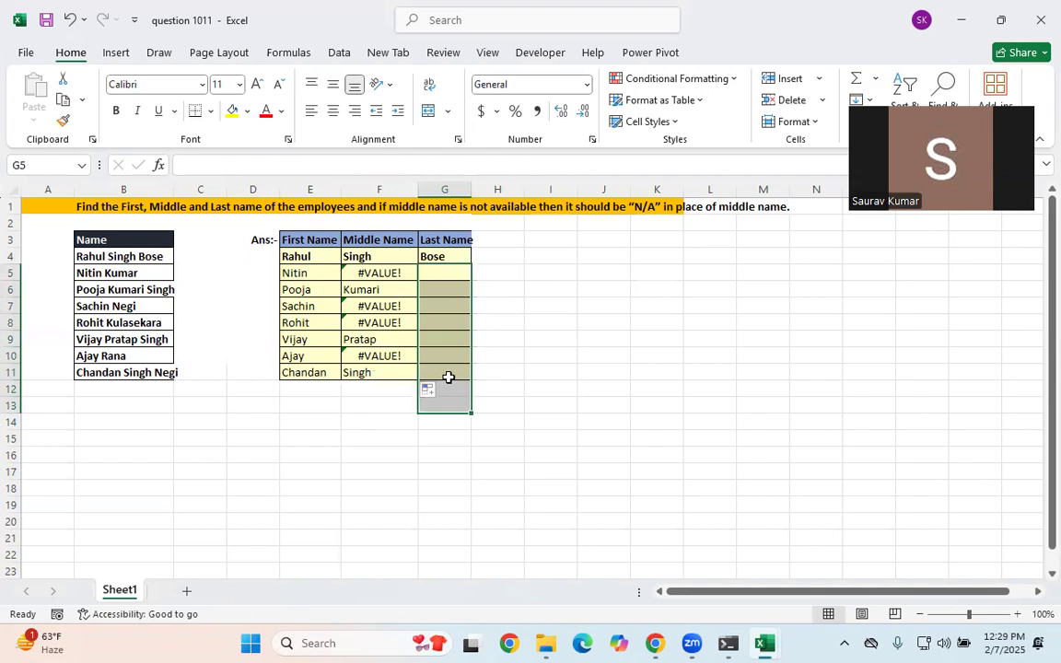
click(497, 464)
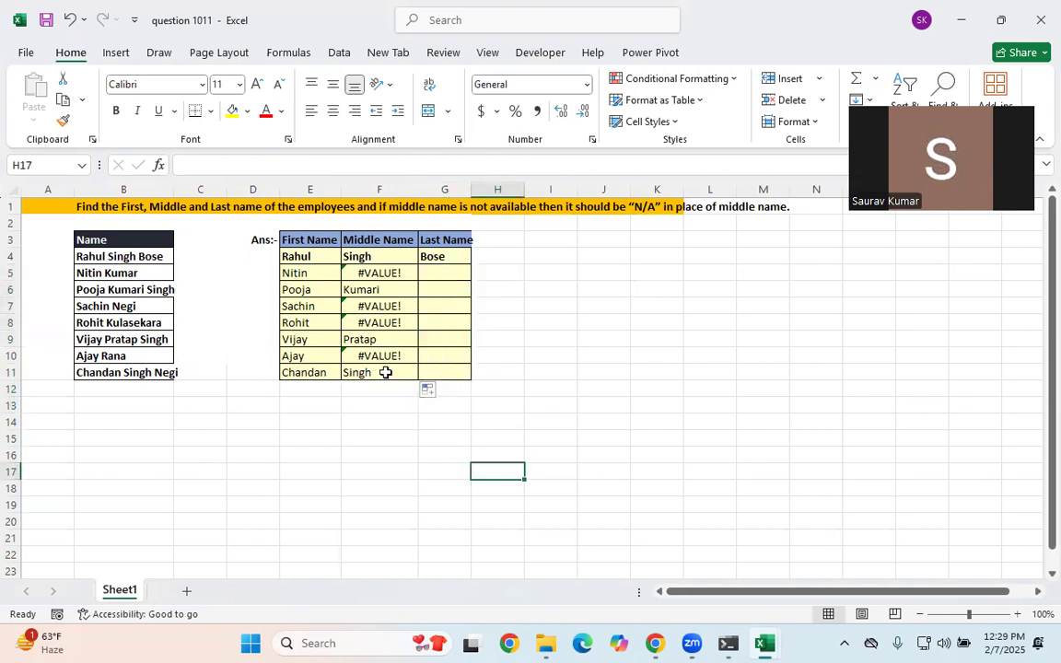
Examine the middle-name results in F5:F11 against the full name in B5 to see which cells return errors.
click(379, 269)
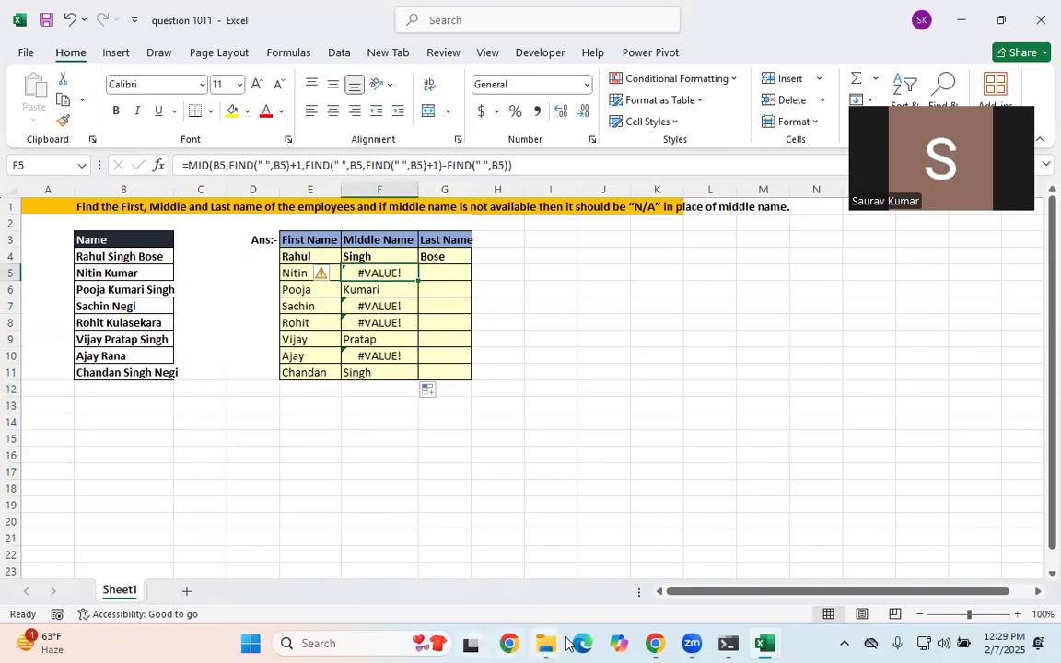
click(637, 641)
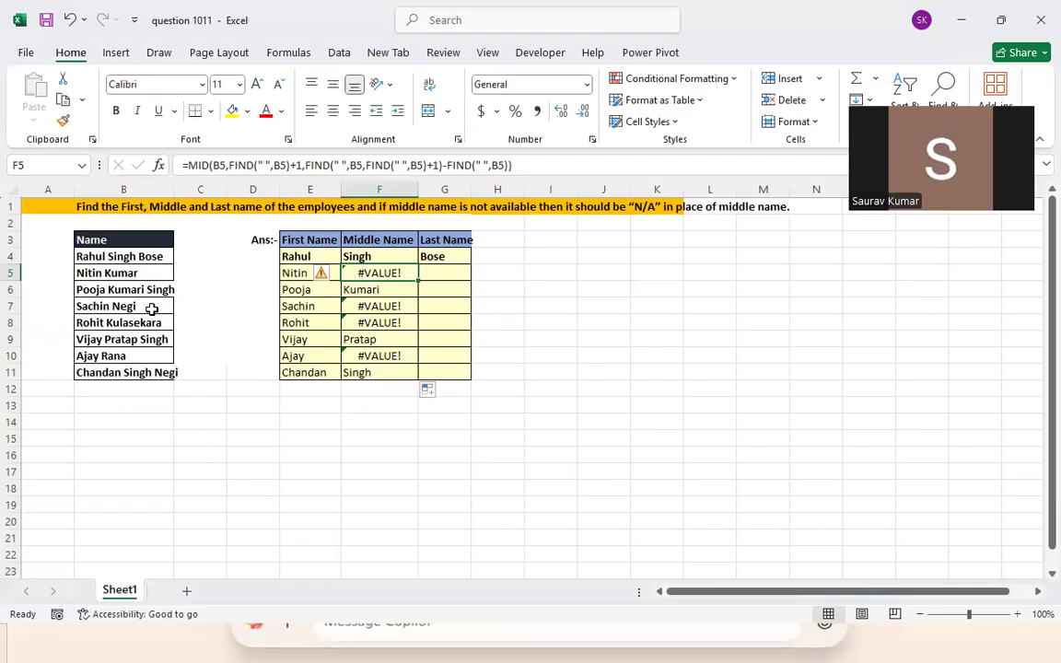
click(111, 273)
click(363, 278)
click(446, 356)
drag(378, 273, 403, 364)
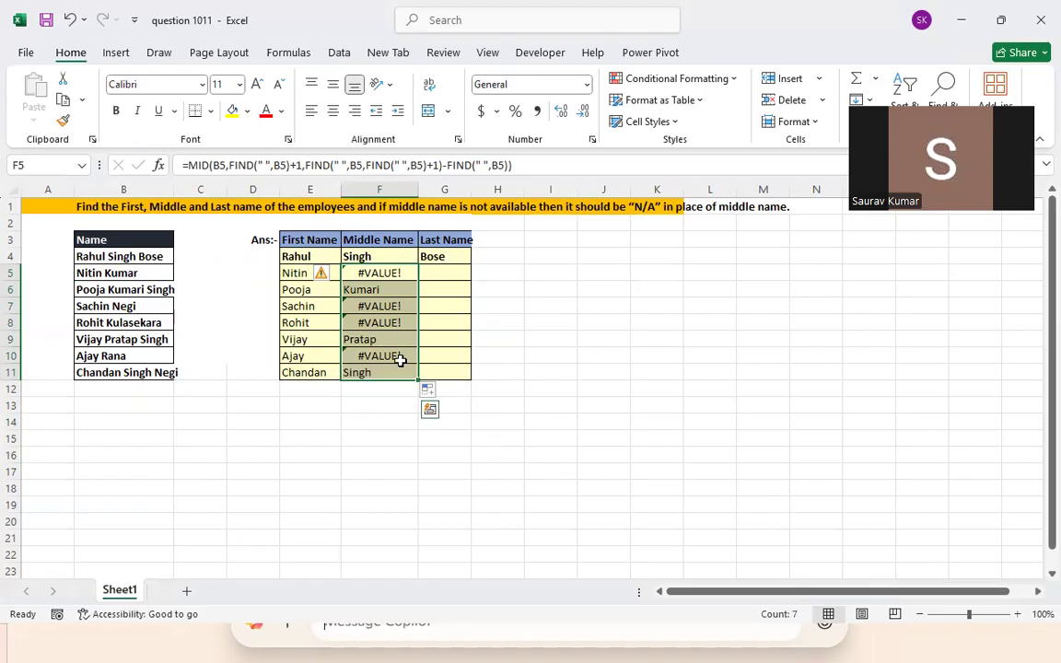
Copy the MID formula text from F5 without its equals sign and clear the middle-name cells F5:F11.
drag(369, 286, 373, 388)
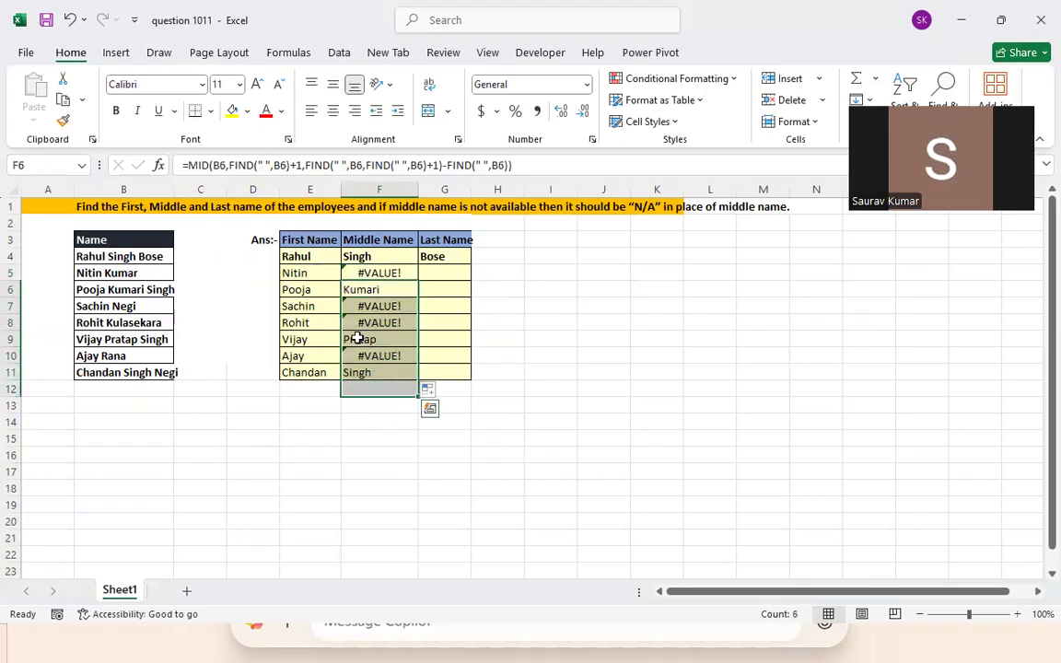
key(Delete)
click(407, 272)
drag(518, 170, 187, 158)
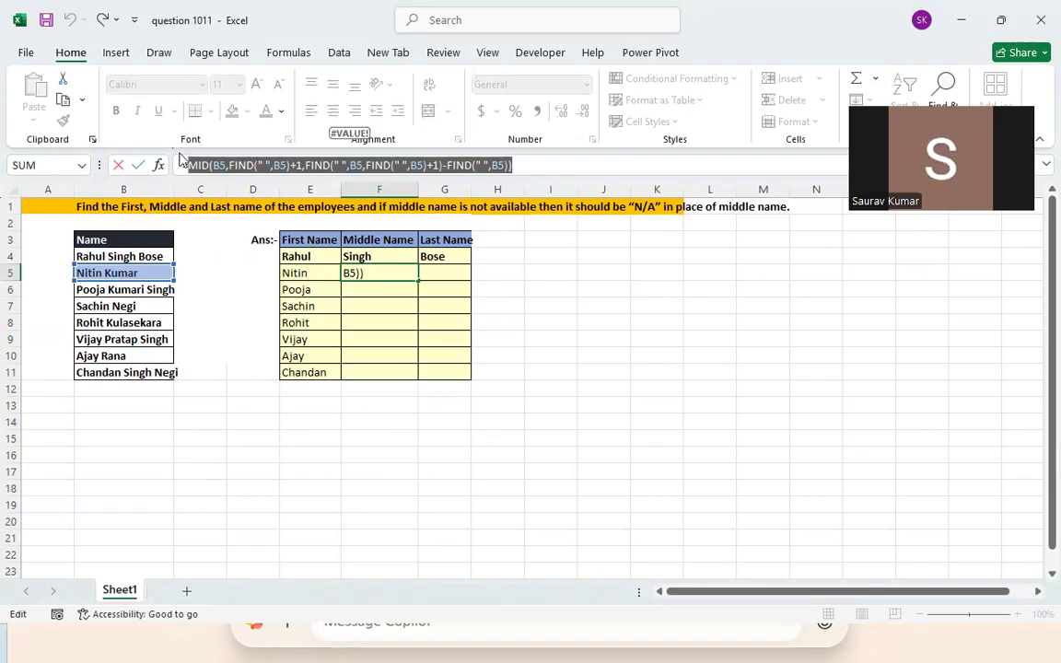
key(ctrl+c)
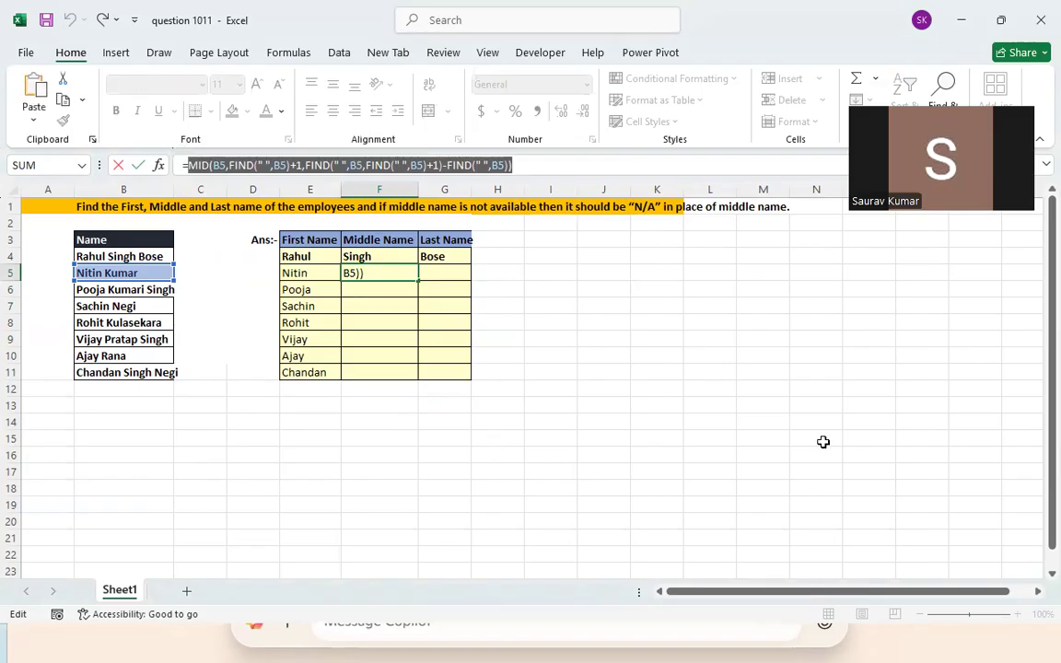
key(Escape)
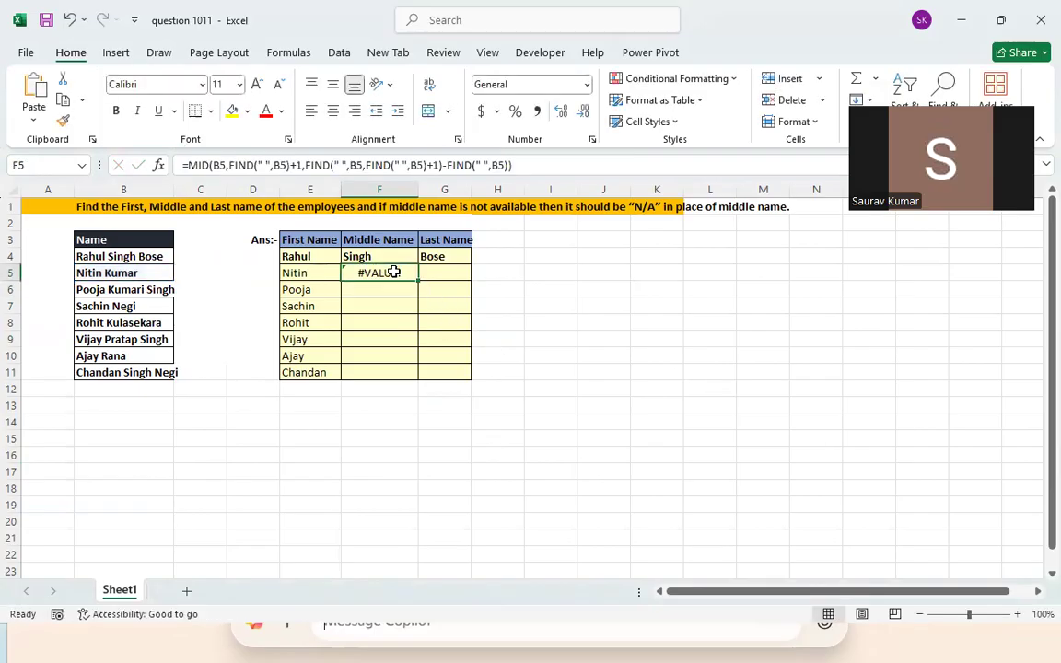
key(Delete)
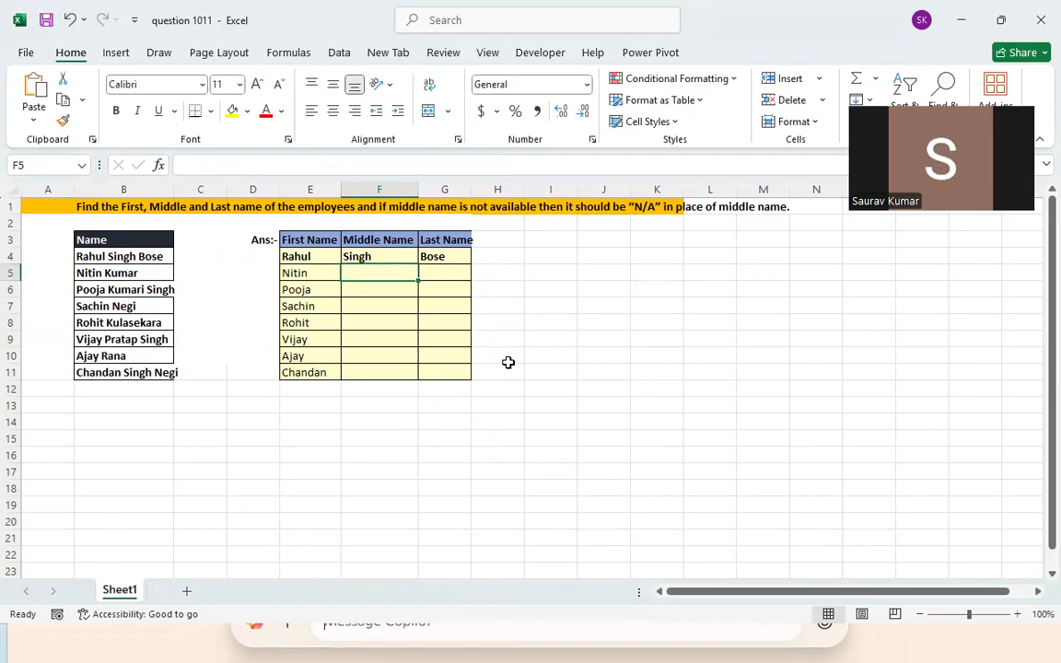
click(507, 362)
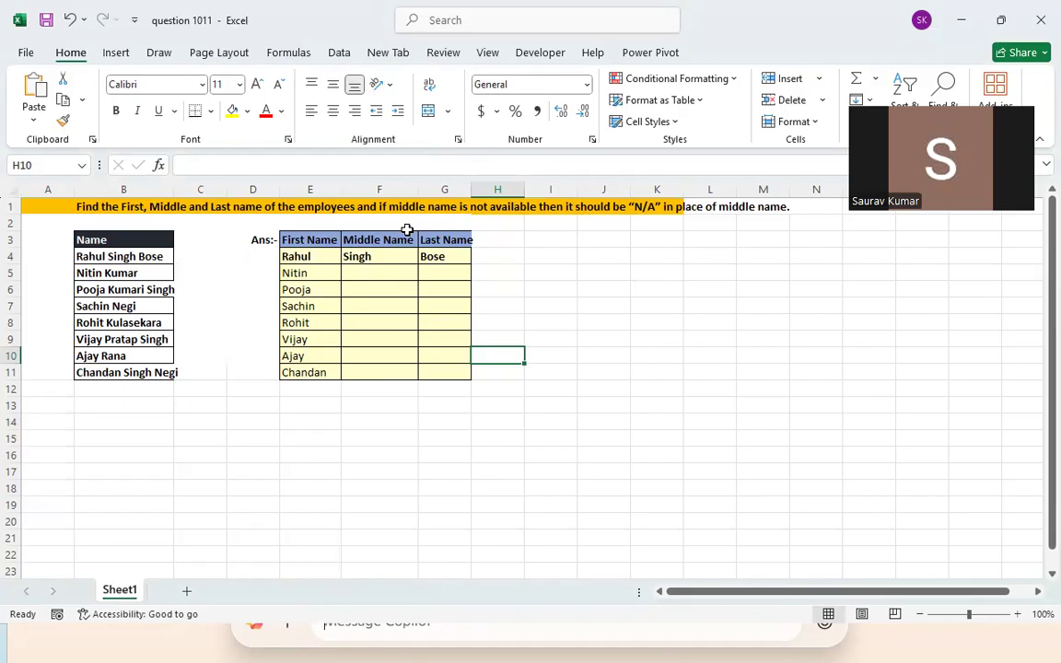
drag(294, 273, 304, 370)
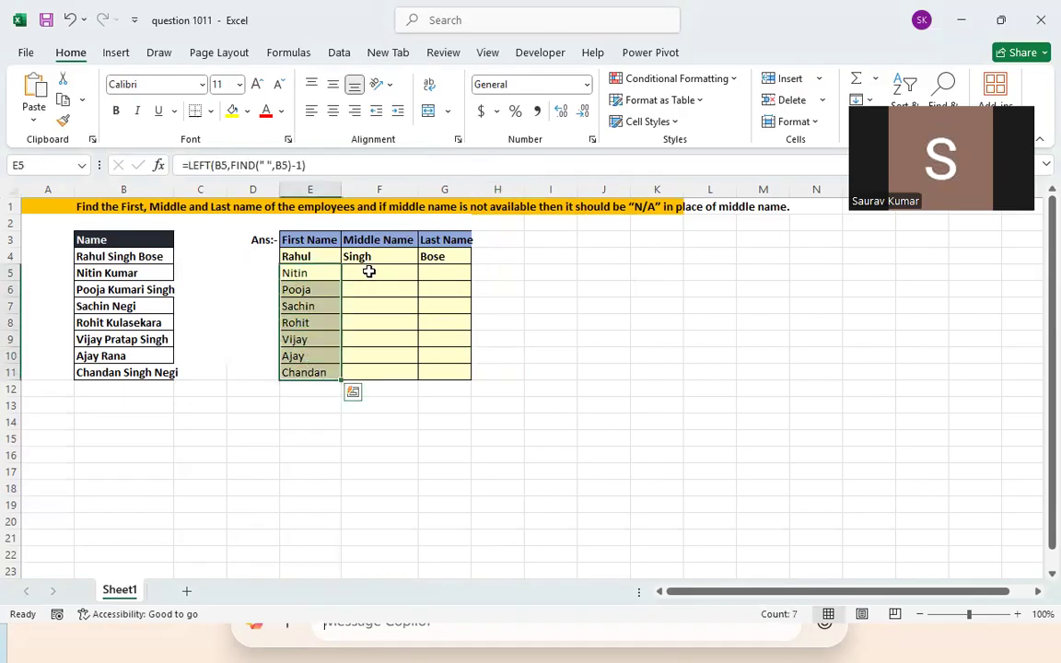
click(112, 274)
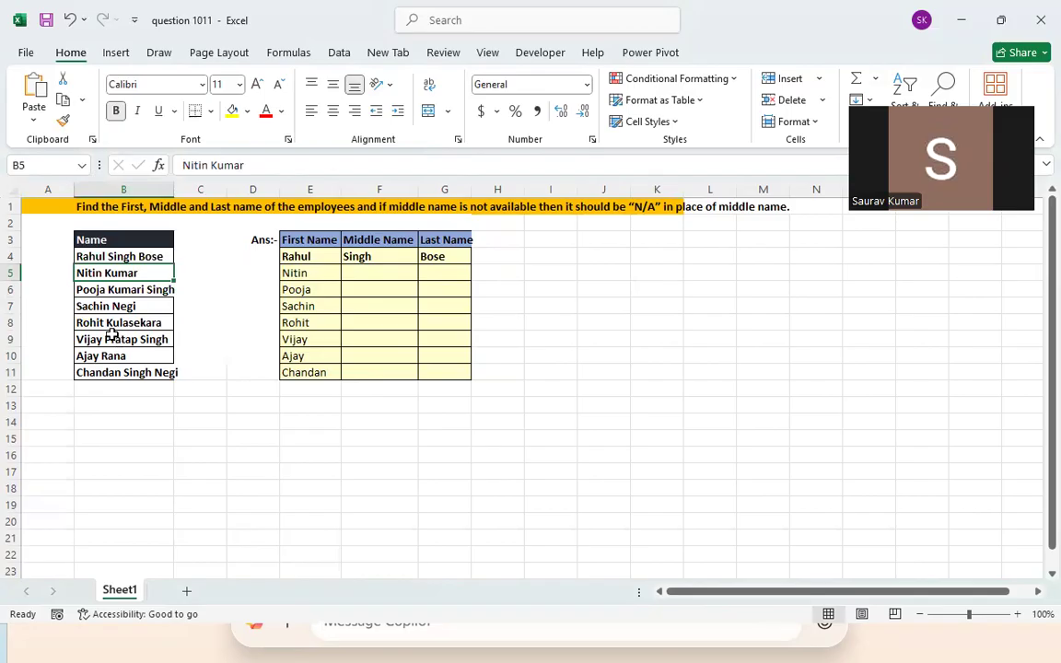
Begin an IF formula in F5 with LEN(B5)-LEN(SUBSTITUTE(B5," ","")) to count the spaces in the full name.
click(394, 286)
click(390, 274)
text(=IF()
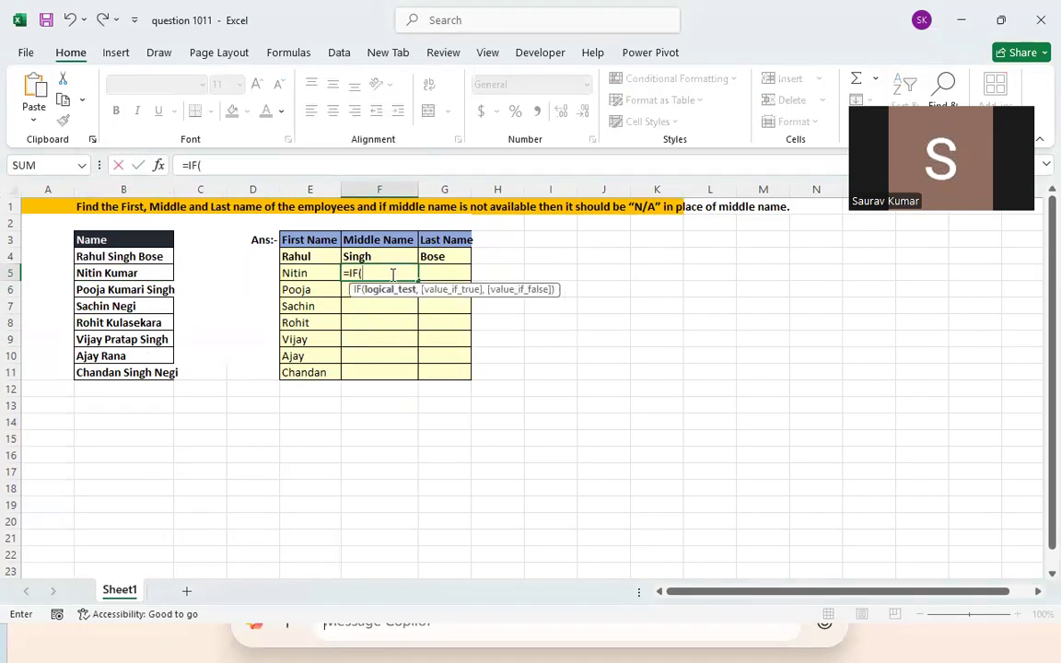
text(len()
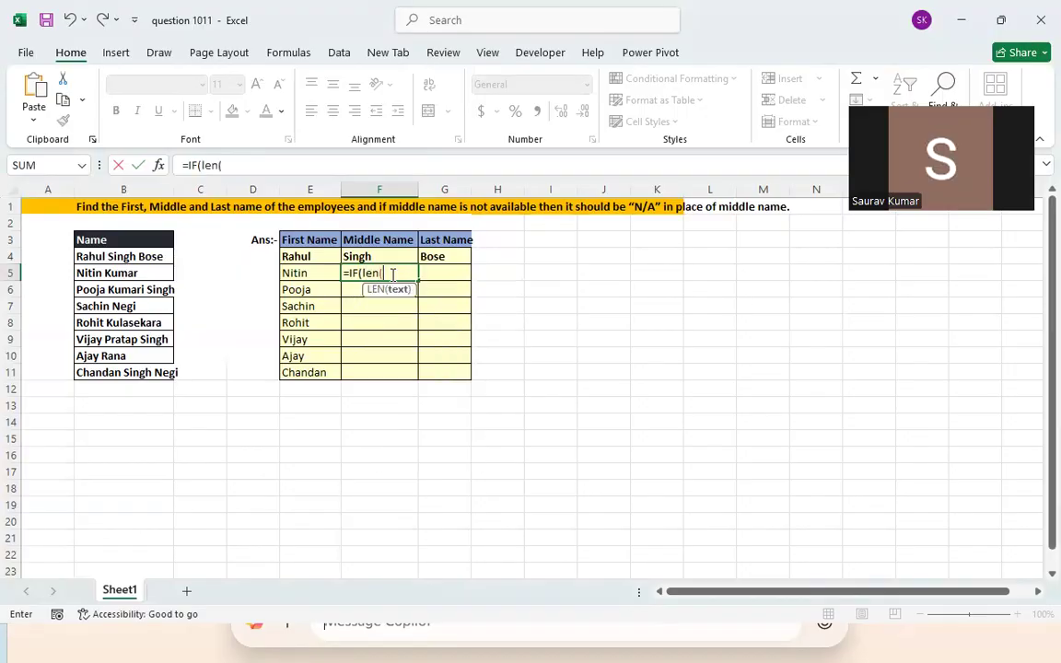
click(141, 273)
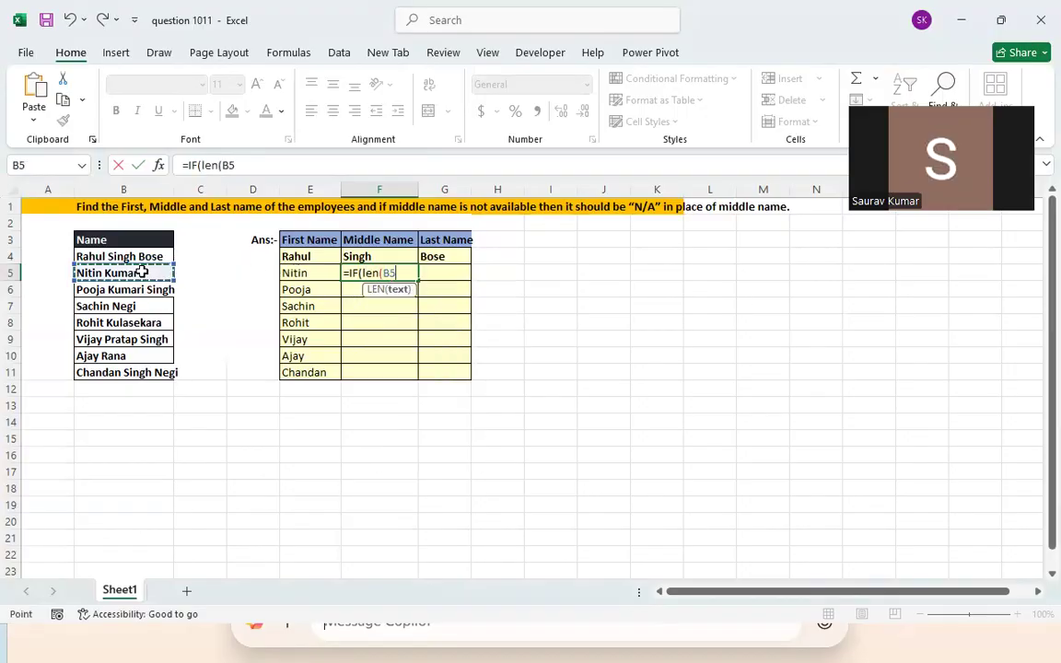
text()-len(subs)
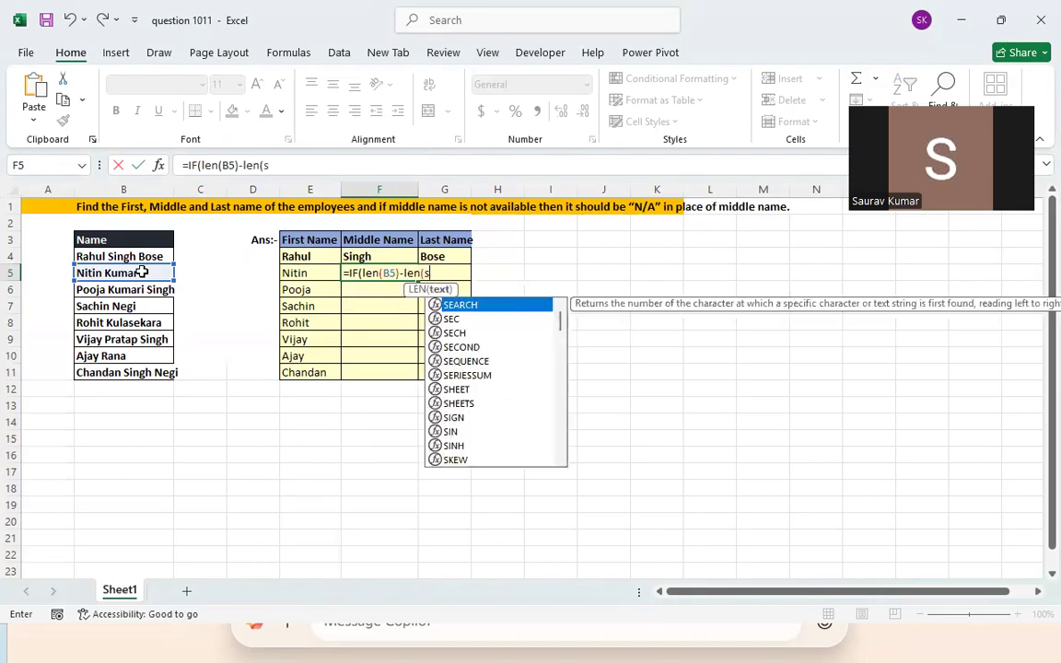
key(Tab)
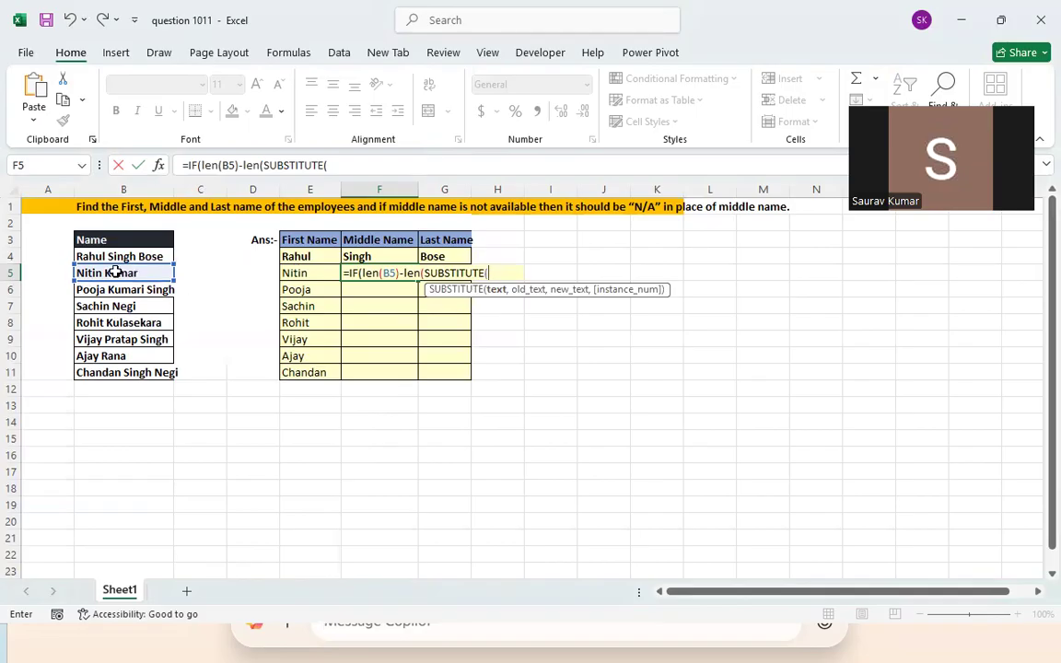
click(114, 273)
text(," ","")))
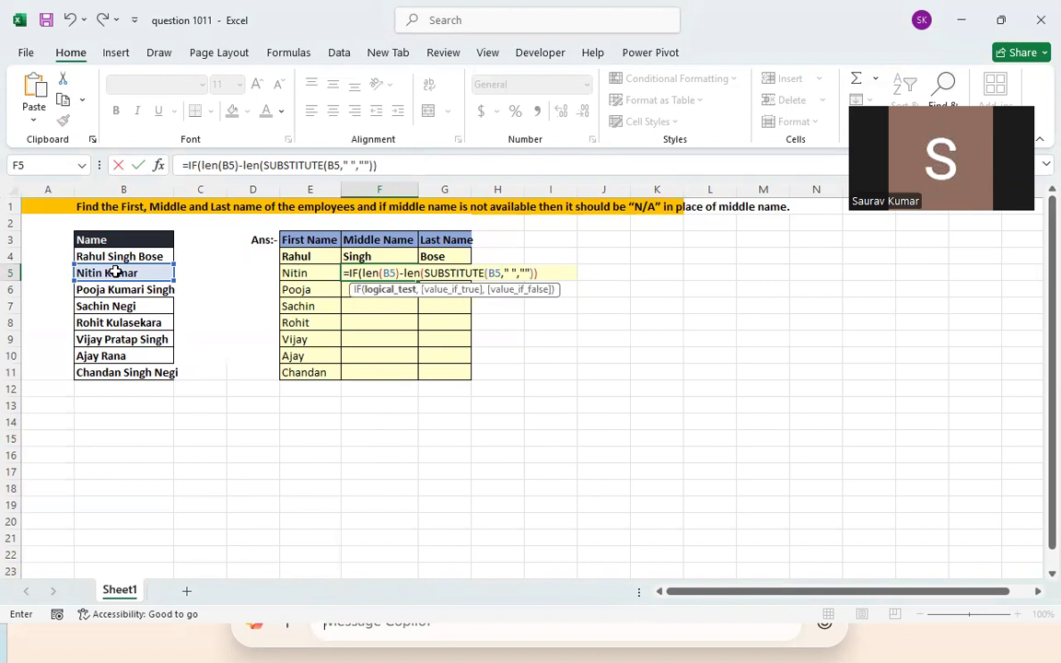
Complete the IF formula's logical test in F5 by comparing the space count with >=2.
drag(544, 272, 361, 273)
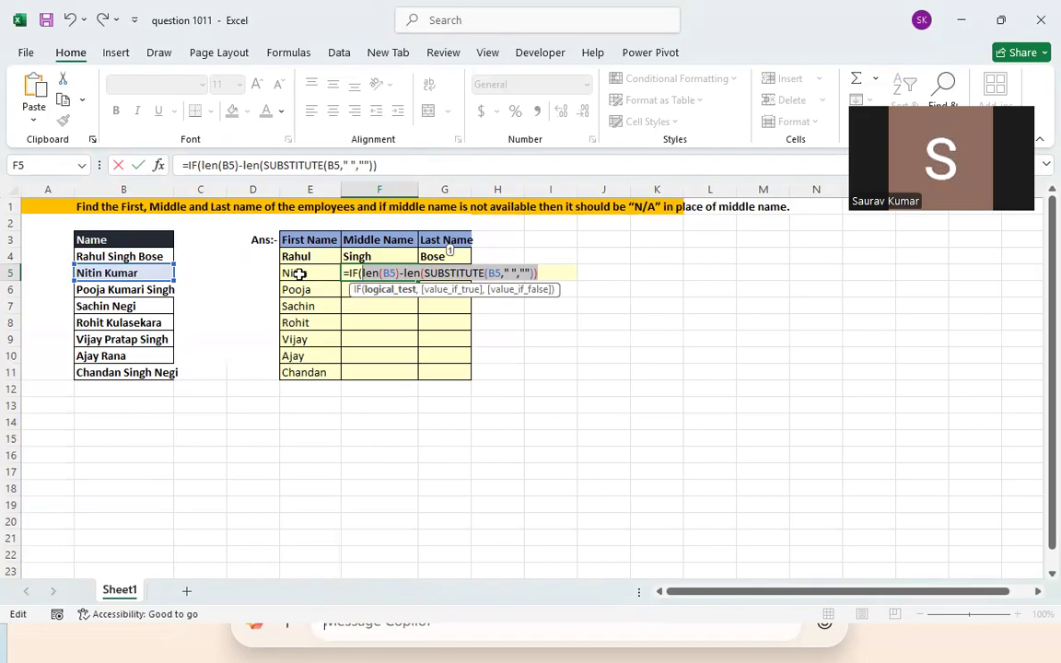
click(548, 268)
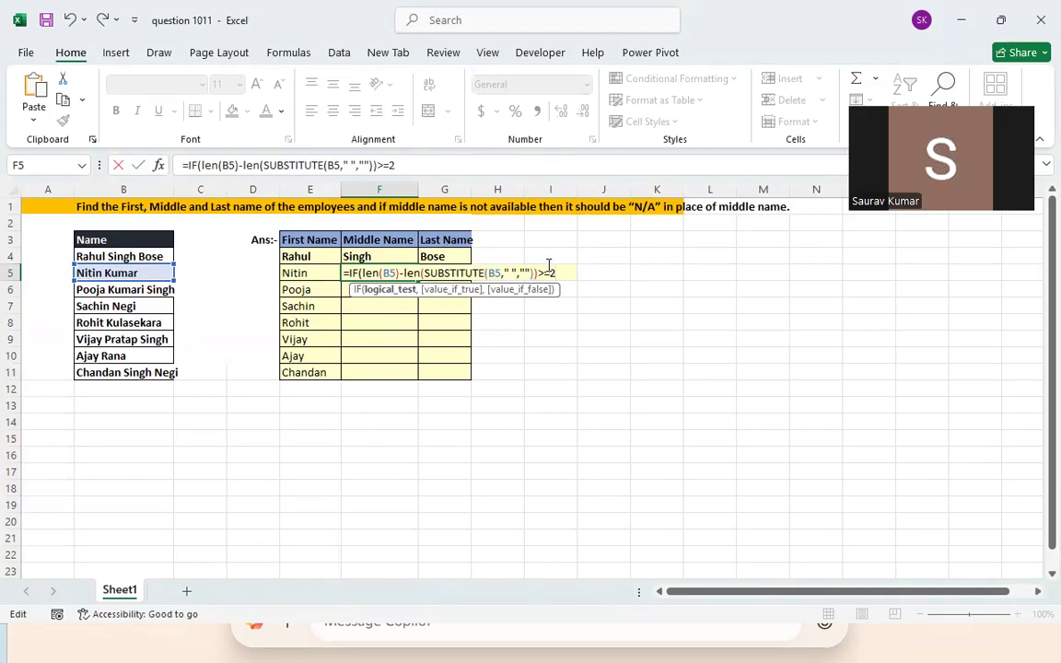
text(,)
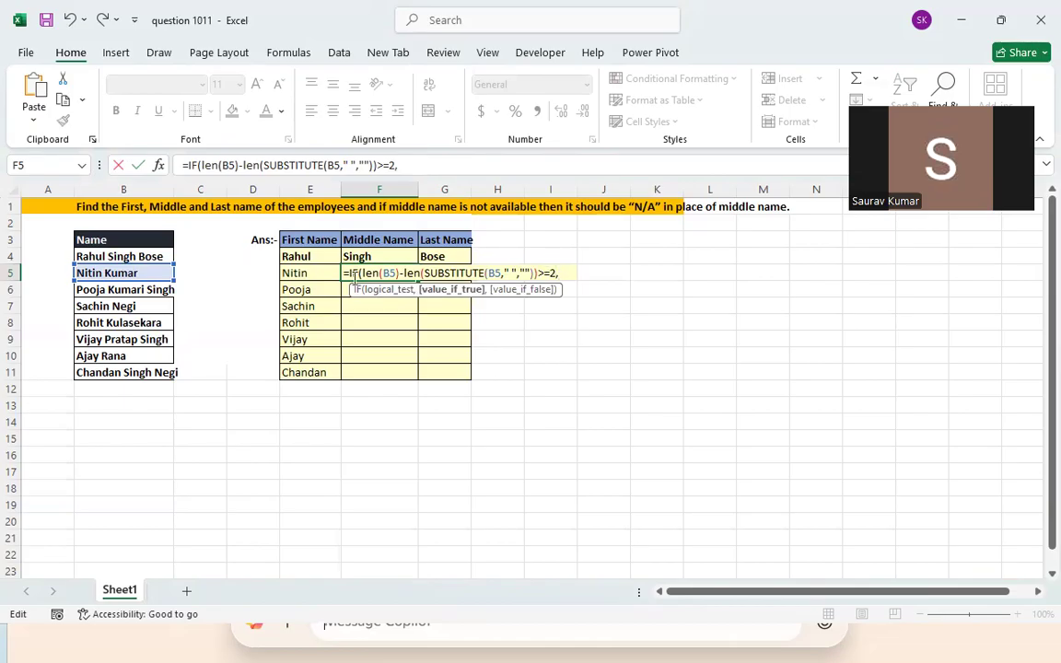
Enter the copied MID formula as the IF's true result and "NA" as its false result, and close the formula in F5.
drag(358, 274, 554, 267)
click(565, 274)
text(MID(B5,FIND(" ",B5)+1,FIND(" ",B5,FIND(" ",B5)+1)-FIND(" ",B5)))
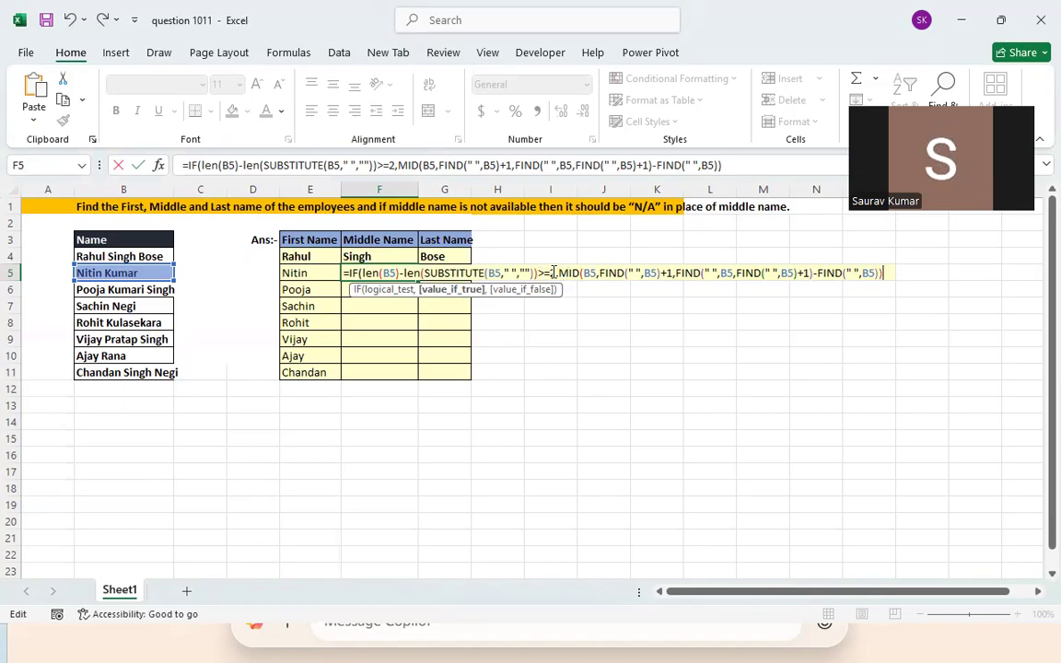
text(,"NA)
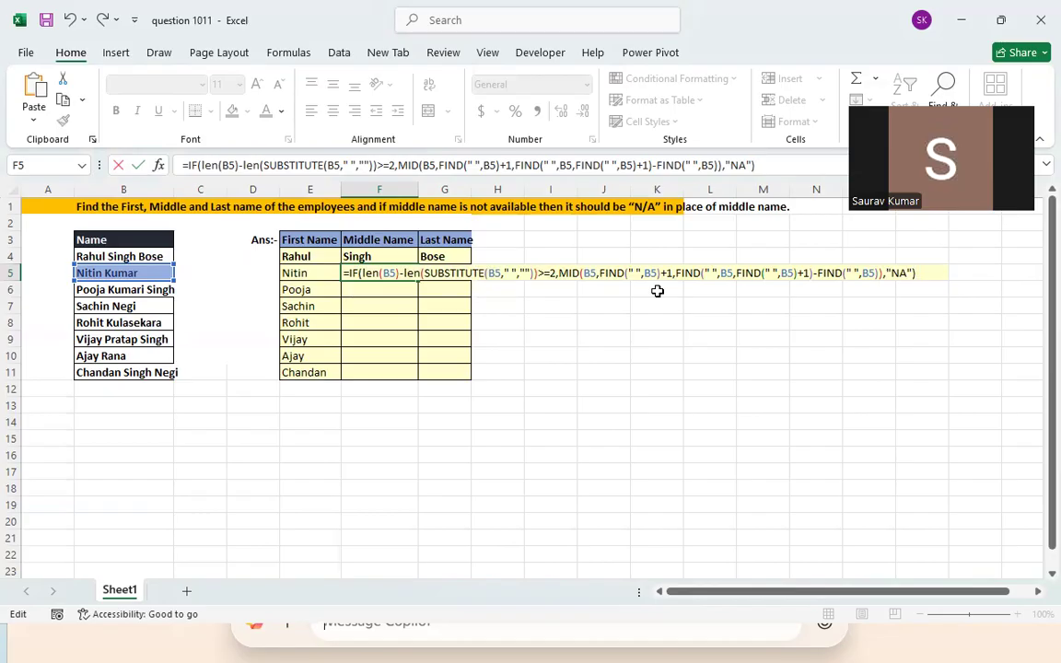
key(Return)
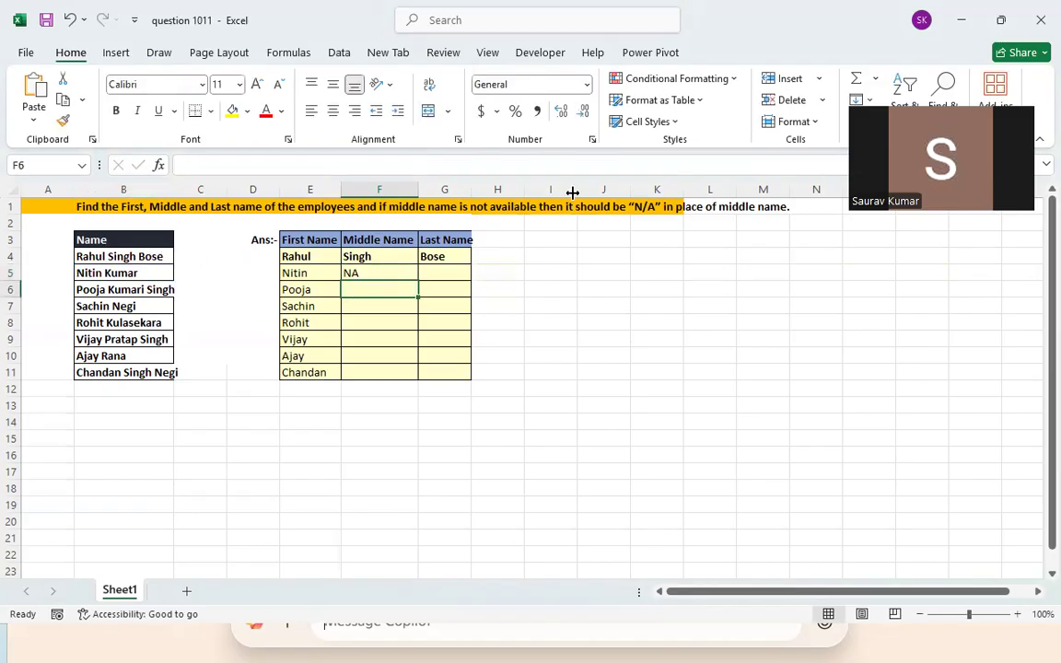
Fill the IF formula from F5 down through F11 and check the middle names in F6 and F9.
click(402, 274)
double_click(418, 278)
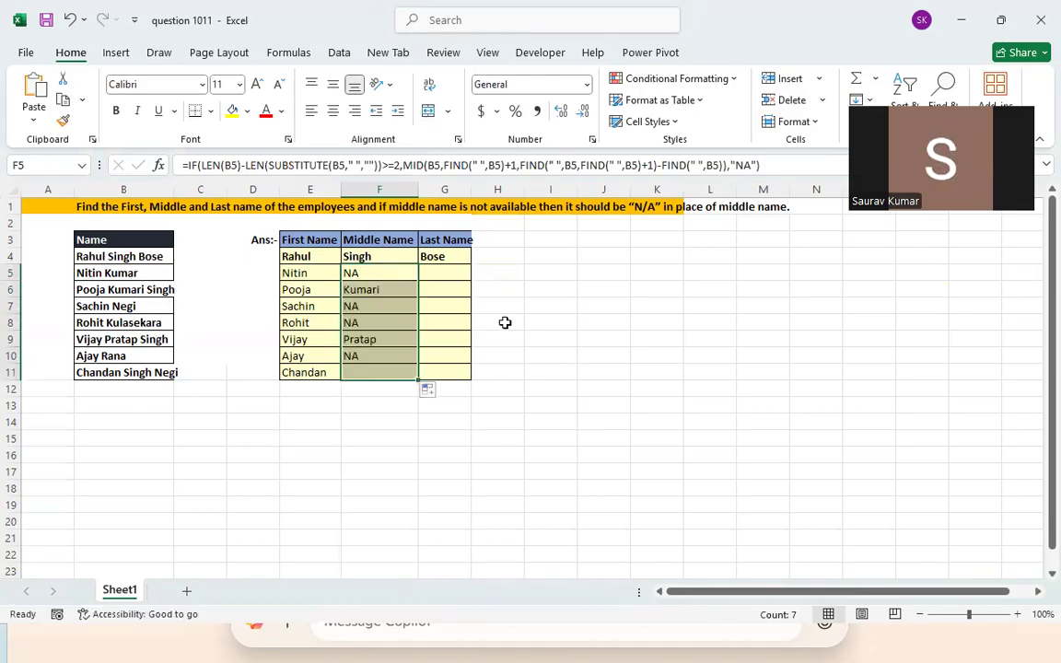
click(561, 335)
click(379, 293)
click(374, 341)
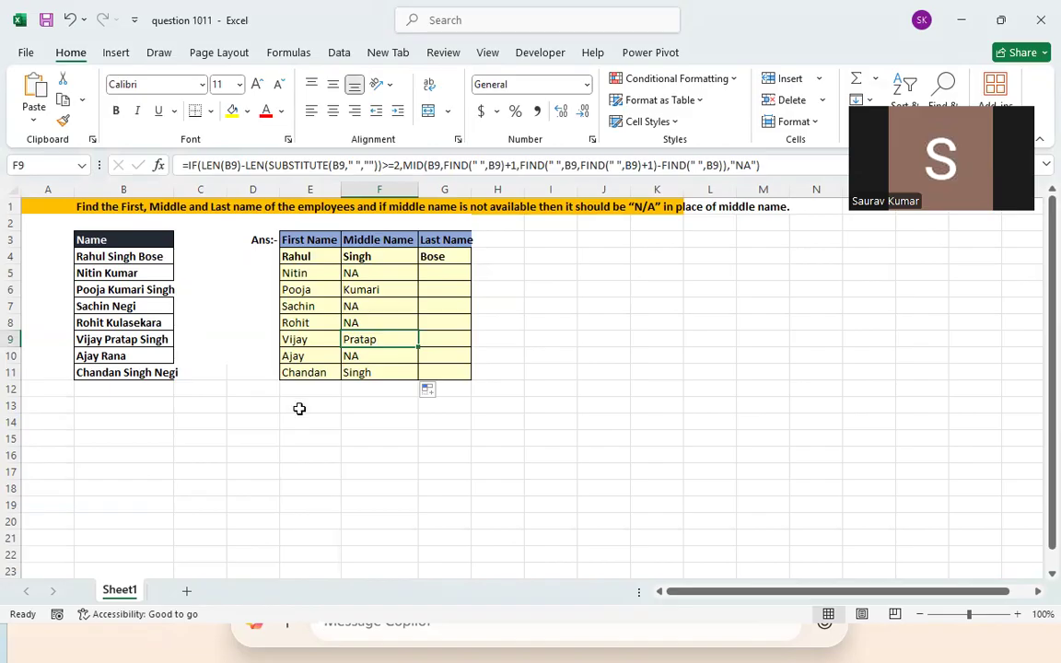
click(603, 387)
Sketch the RIGHT function's syntax over the sheet with the screen pen, marking the names in B5 and B6, and clear the drawing.
drag(445, 273, 453, 371)
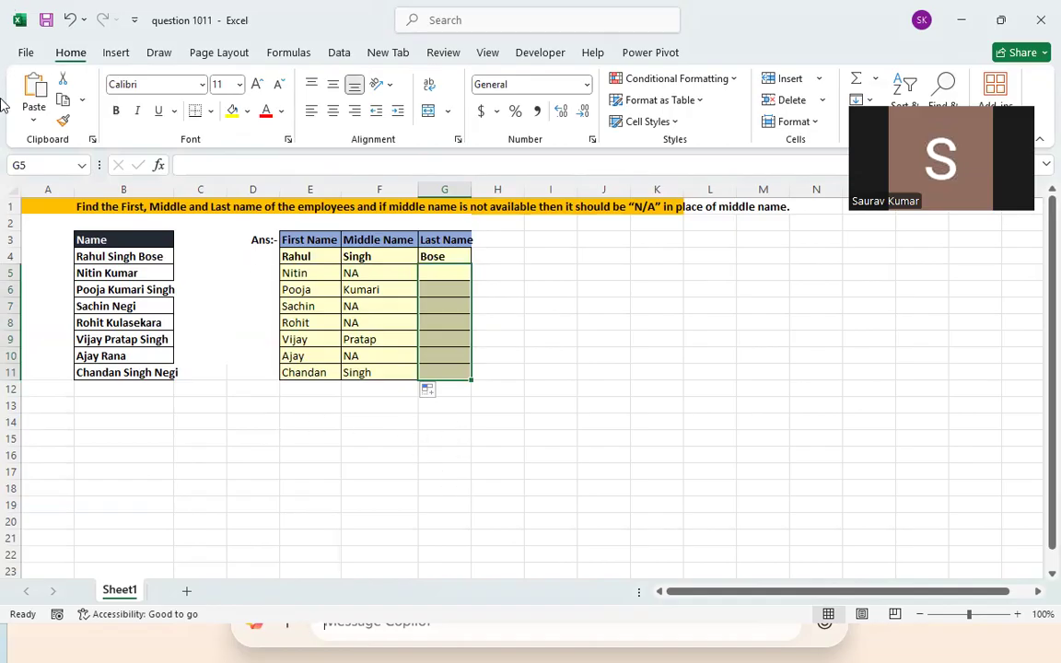
click(2, 105)
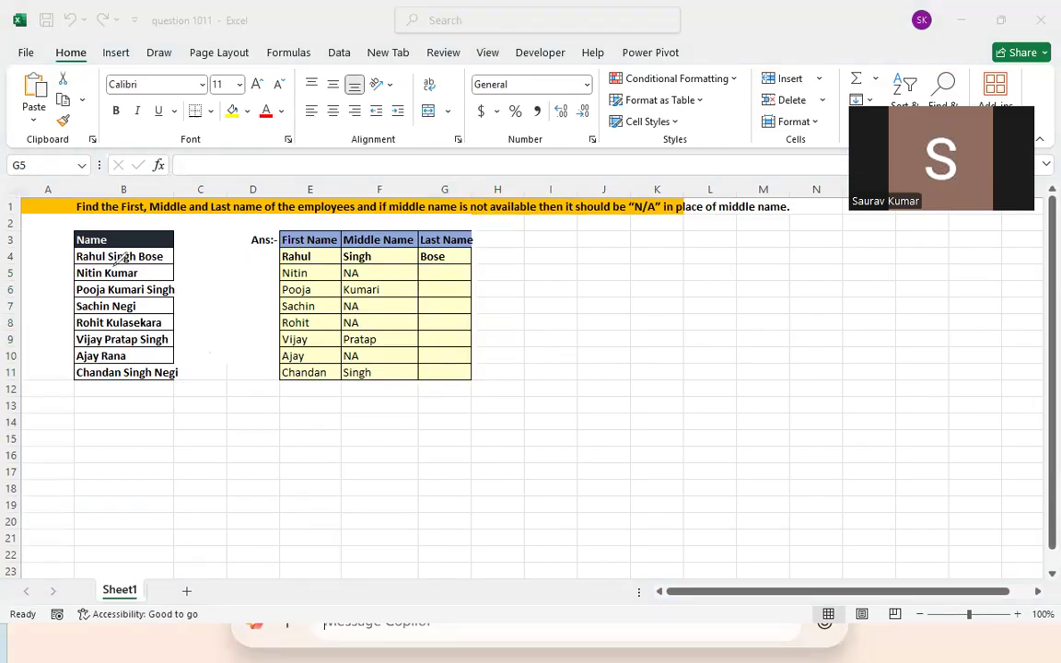
mouse_move(99, 266)
mouse_down()
mouse_move(105, 280)
mouse_move(136, 273)
mouse_move(75, 258)
mouse_move(138, 265)
mouse_move(168, 234)
mouse_up()
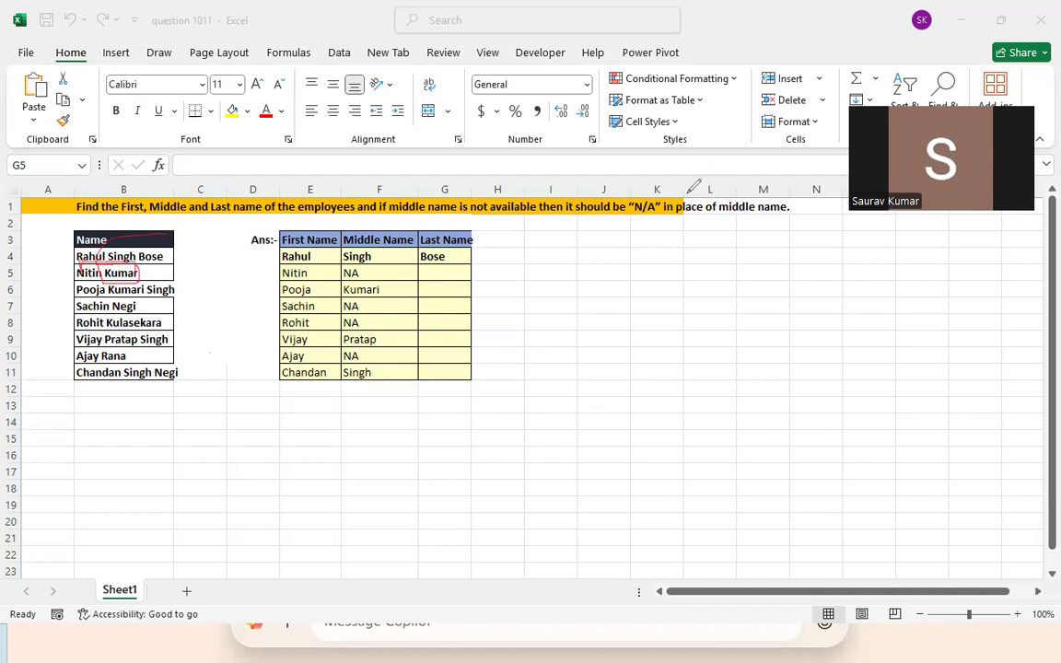
mouse_move(546, 258)
mouse_down()
mouse_move(571, 296)
mouse_move(610, 318)
mouse_up()
mouse_move(640, 265)
mouse_down()
mouse_move(657, 302)
mouse_move(681, 291)
mouse_up()
mouse_move(707, 261)
mouse_down()
mouse_move(740, 319)
mouse_move(751, 279)
mouse_up()
mouse_move(755, 293)
mouse_down()
mouse_move(783, 288)
mouse_move(847, 319)
mouse_up()
mouse_move(868, 301)
mouse_down()
mouse_move(863, 323)
mouse_move(952, 296)
mouse_move(958, 317)
mouse_up()
mouse_move(134, 237)
mouse_down()
mouse_move(645, 331)
mouse_move(746, 335)
mouse_up()
drag(871, 378, 829, 398)
drag(99, 273, 52, 276)
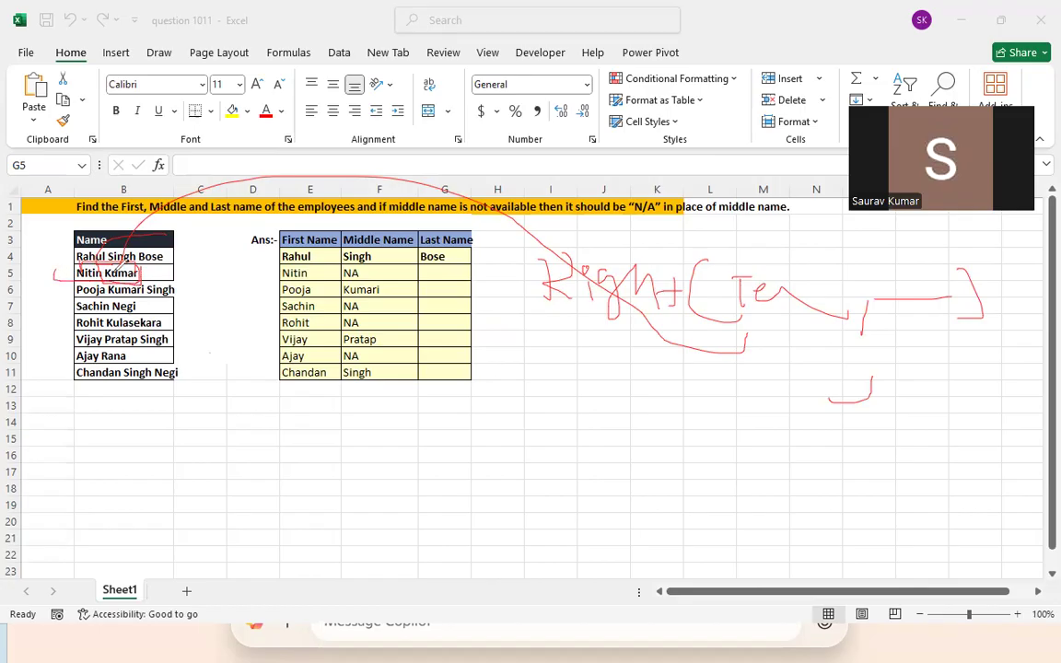
drag(898, 362, 968, 348)
drag(75, 296, 169, 288)
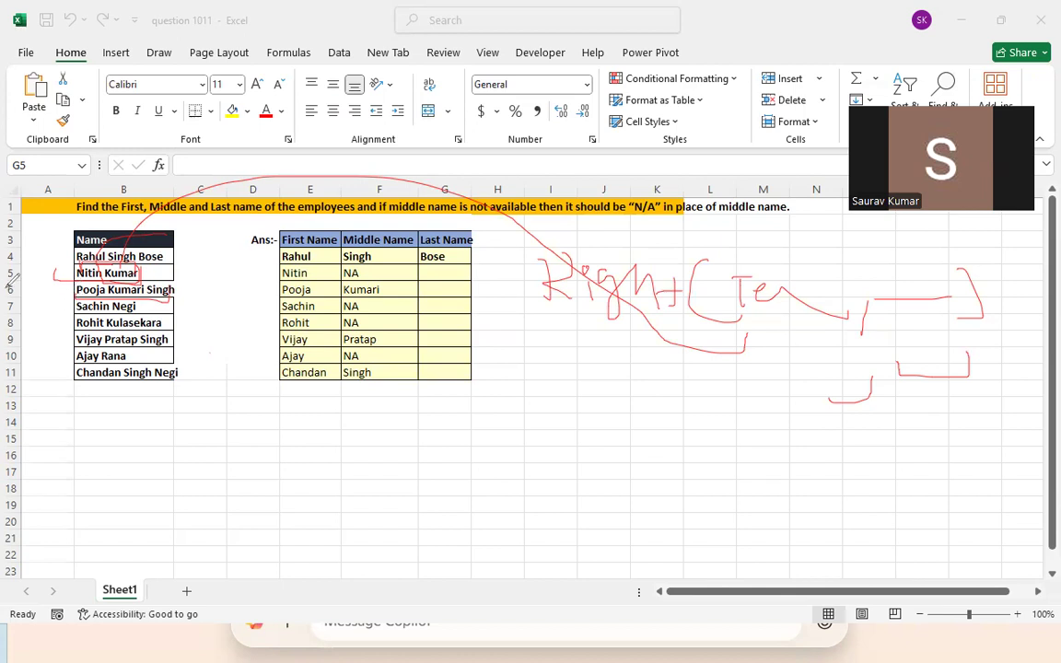
click(109, 396)
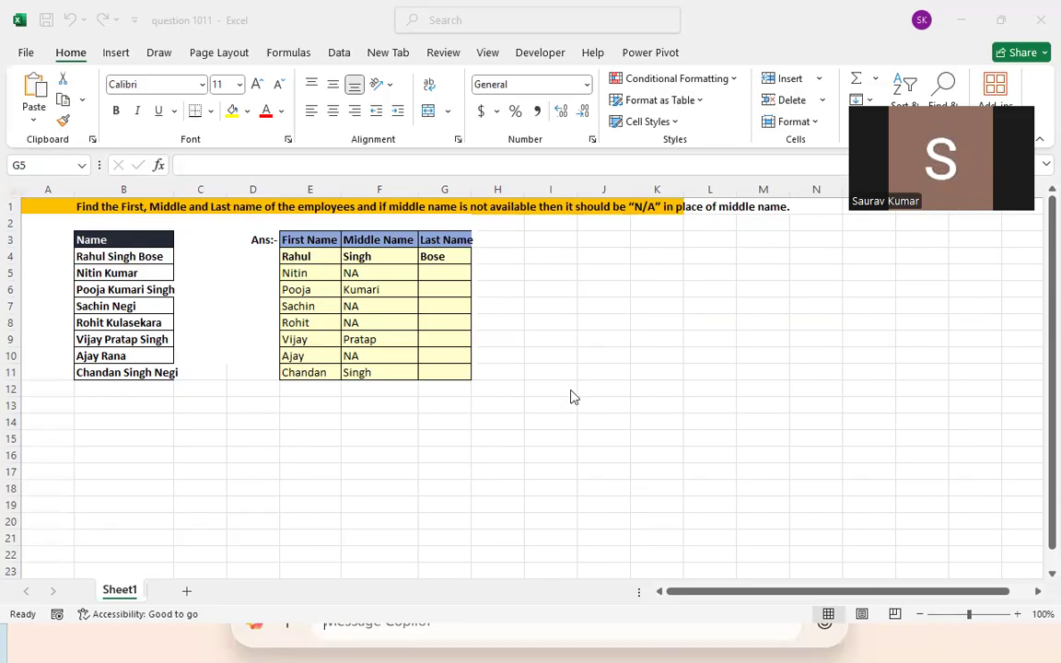
click(362, 275)
drag(769, 165, 193, 170)
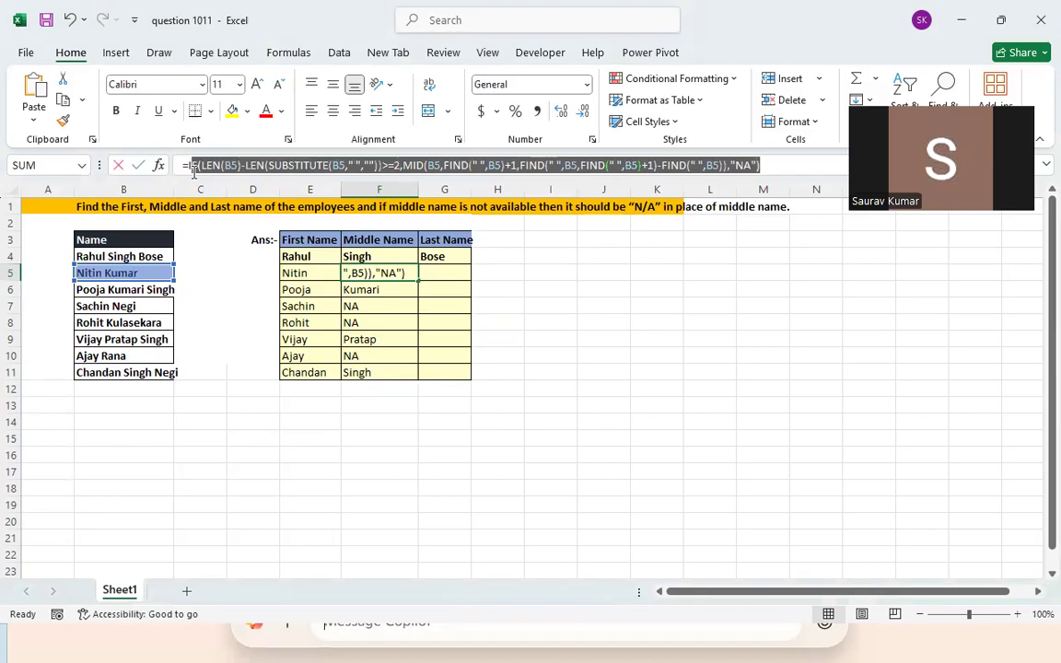
key(Return)
click(442, 287)
click(445, 271)
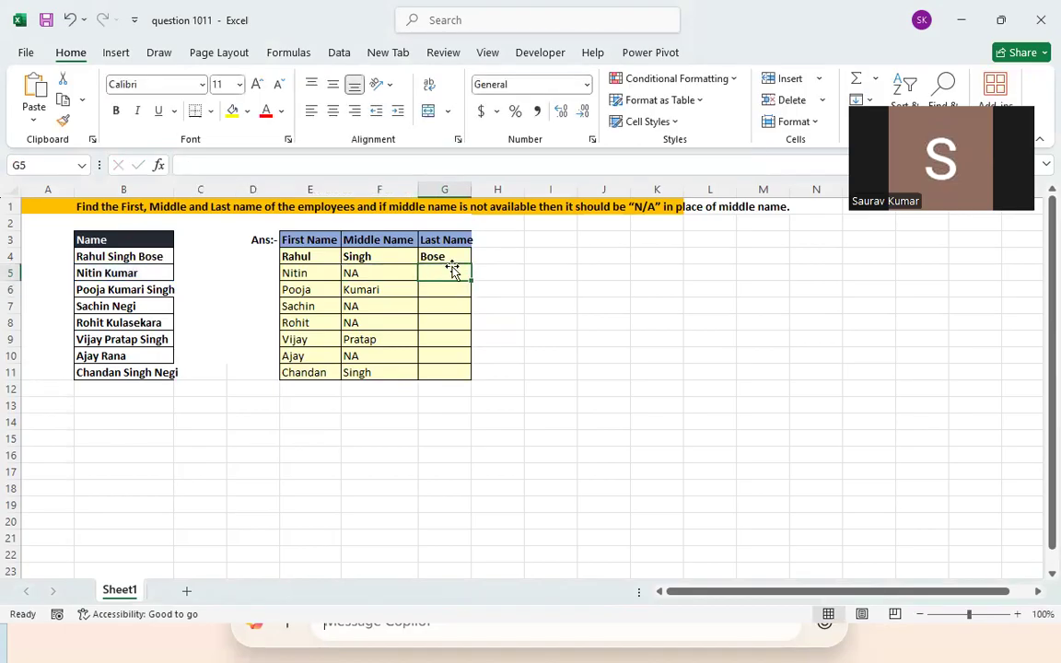
text(=if)
key(Tab)
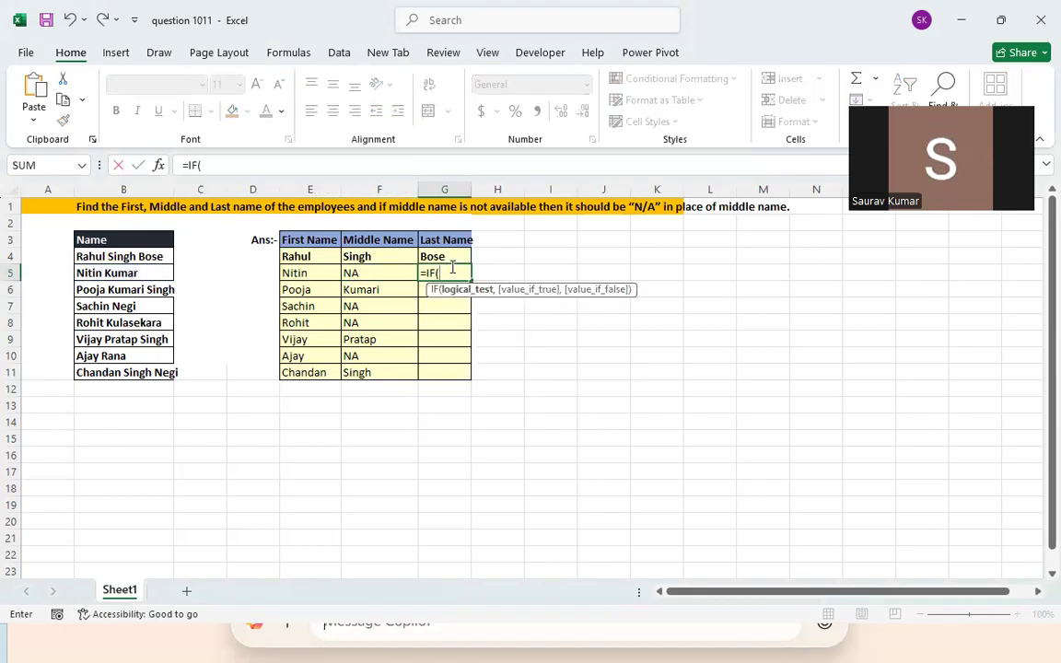
key(BackSpace)
key(BackSpace)
key(BackSpace)
key(BackSpace)
Copy the logical test LEN(B5)-LEN(SUBSTITUTE(B5," ",""))>=2 from the formula in F5, leaving that formula as it is.
click(355, 274)
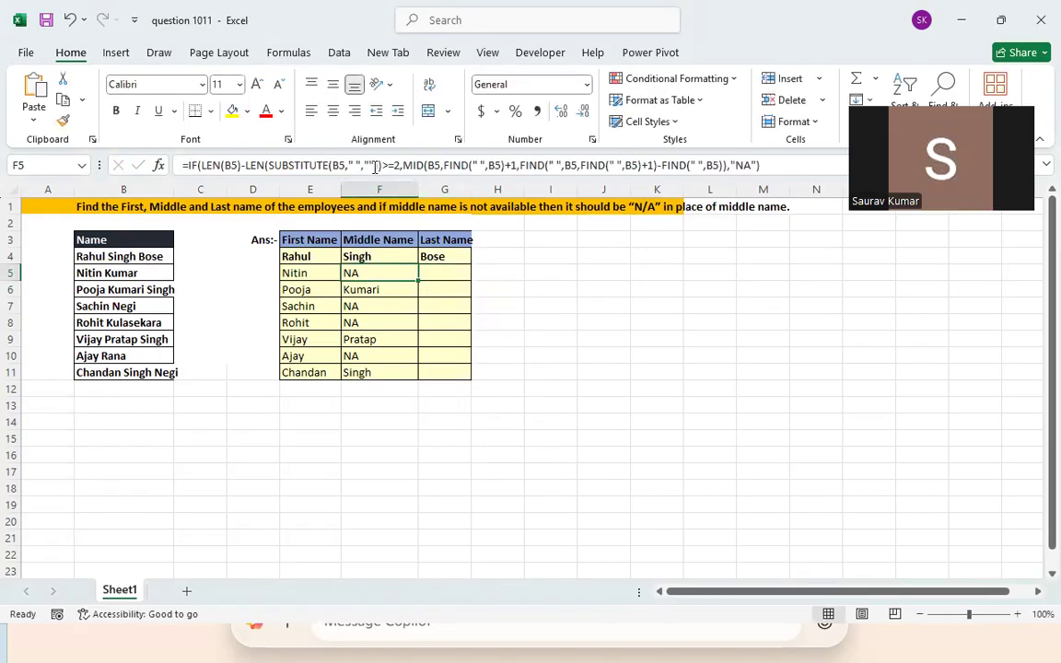
drag(399, 165, 200, 169)
key(ctrl+c)
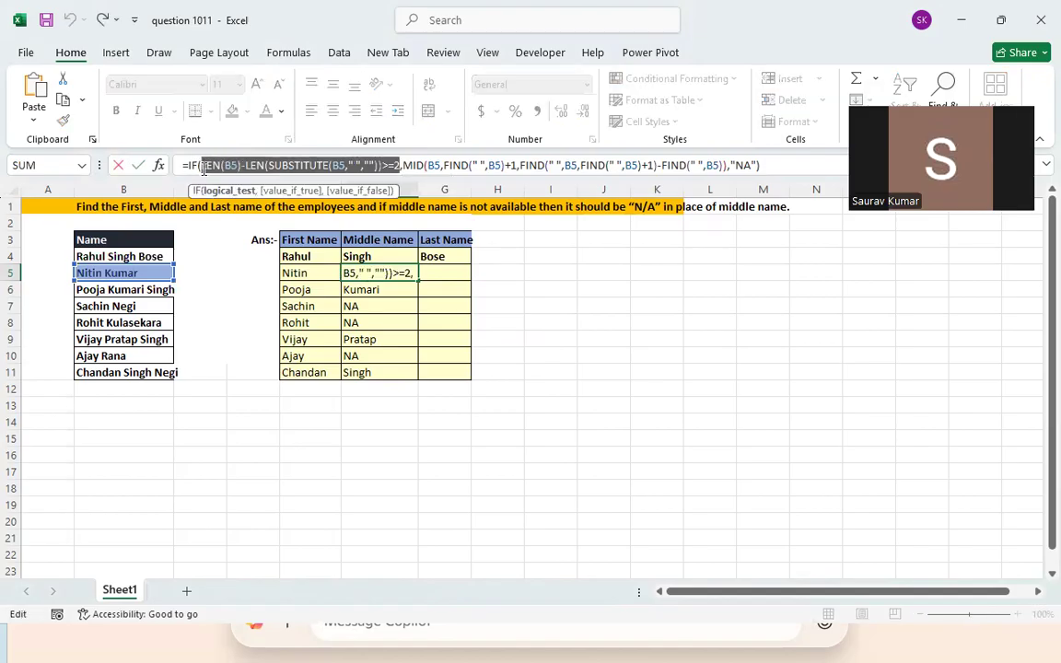
click(438, 166)
key(Return)
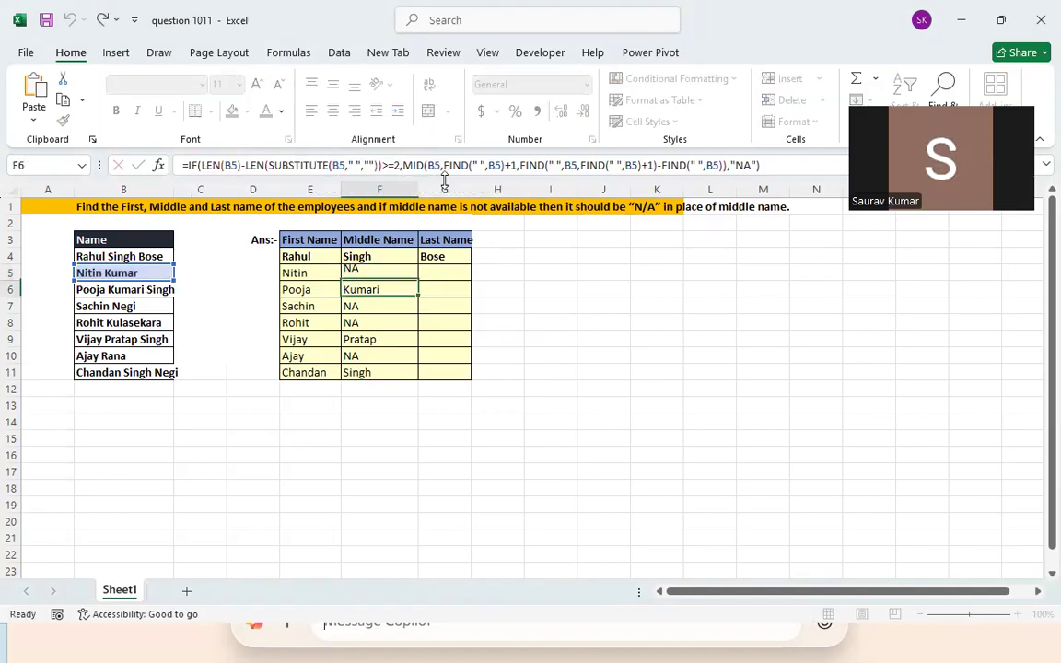
Start an IF formula in G5 with the copied space-count test as its logical test.
click(447, 276)
text(=if()
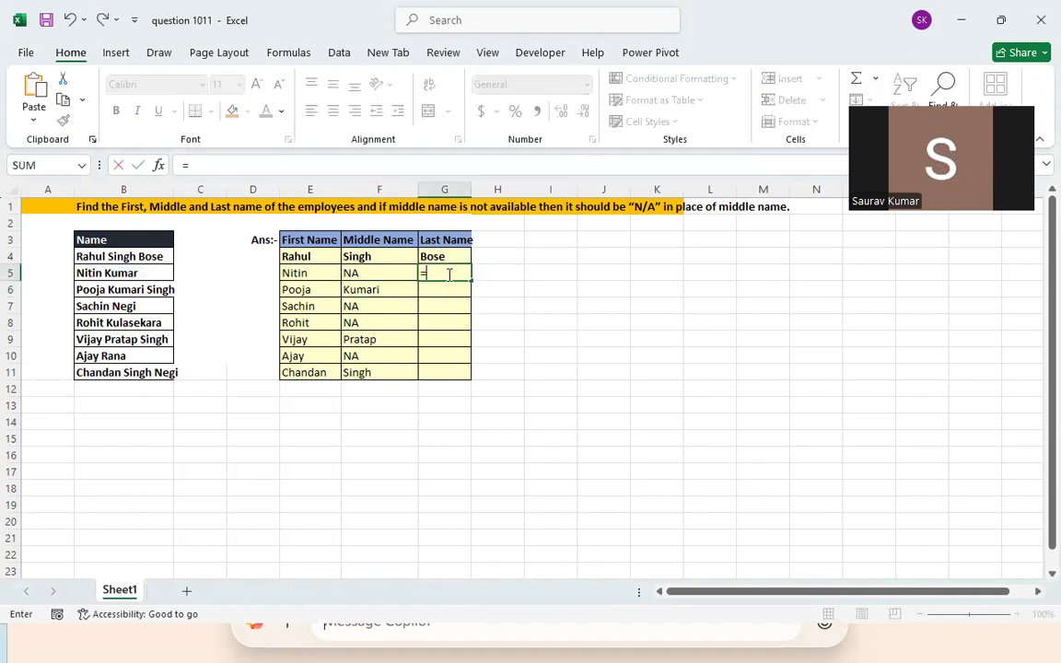
key(ctrl+v)
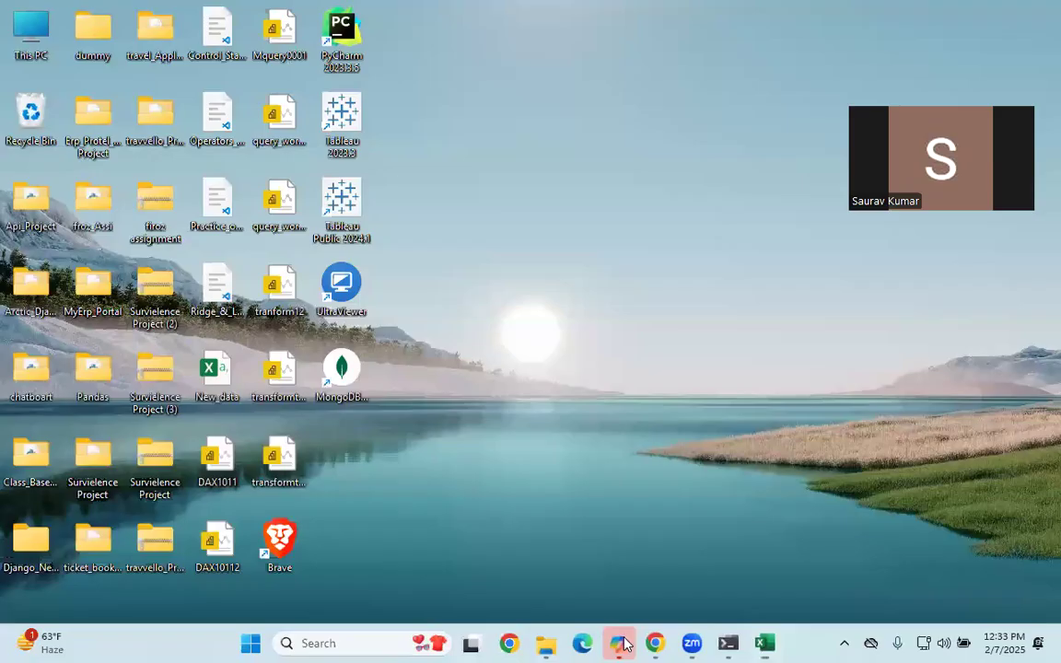
Switch to the Google Meet call in Chrome, mute the speaking participant for everyone, and return to the question 1011 workbook in Excel.
click(655, 643)
click(566, 571)
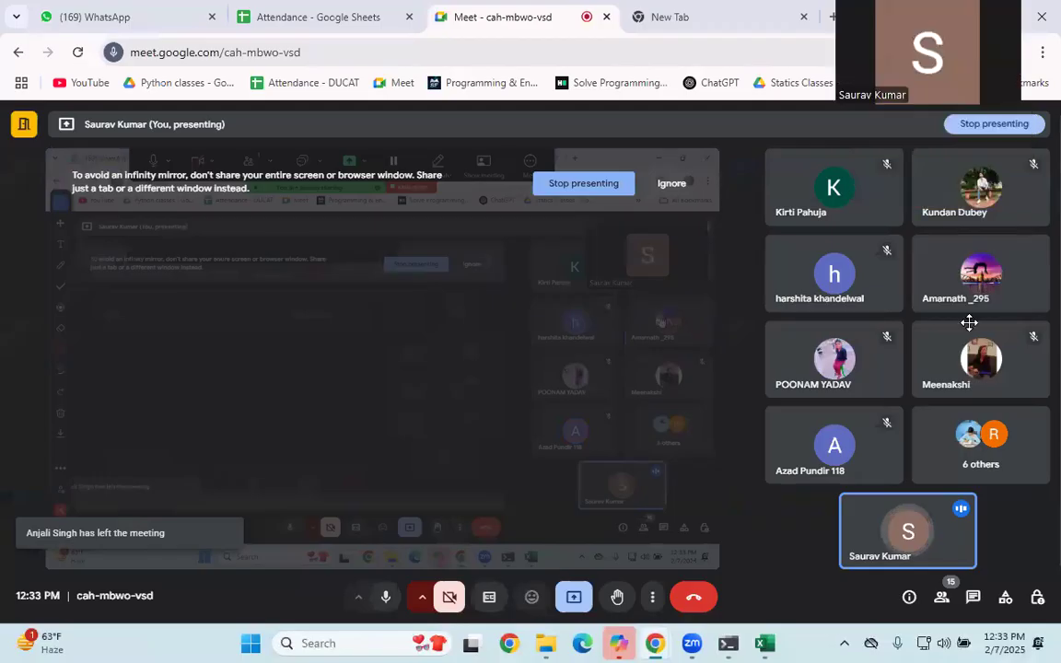
click(1011, 273)
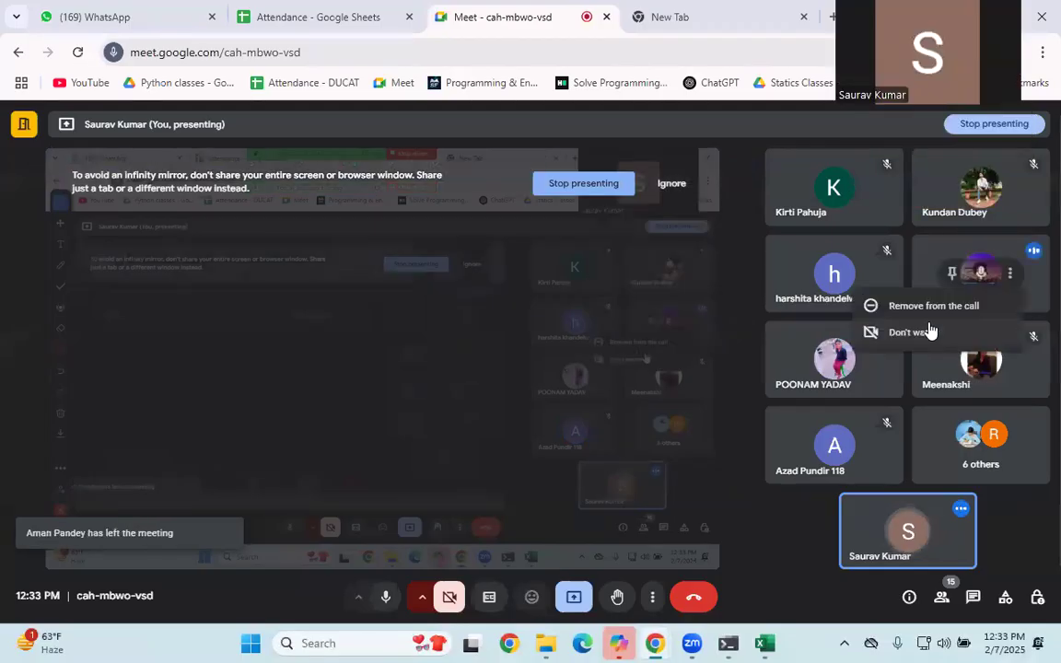
click(950, 273)
click(979, 273)
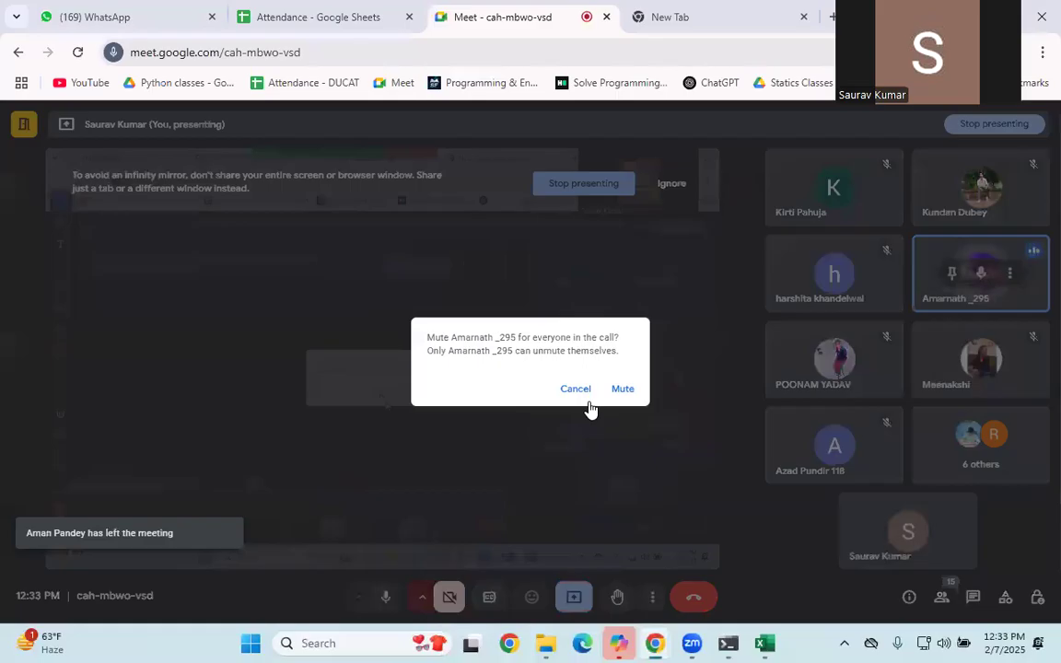
click(621, 386)
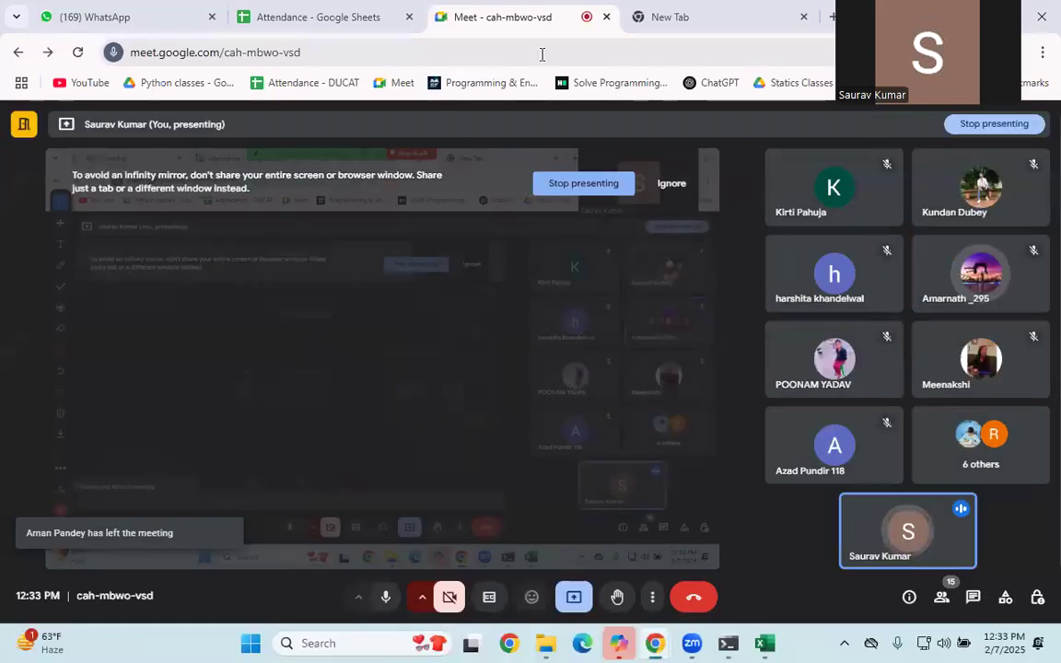
mouse_move(765, 643)
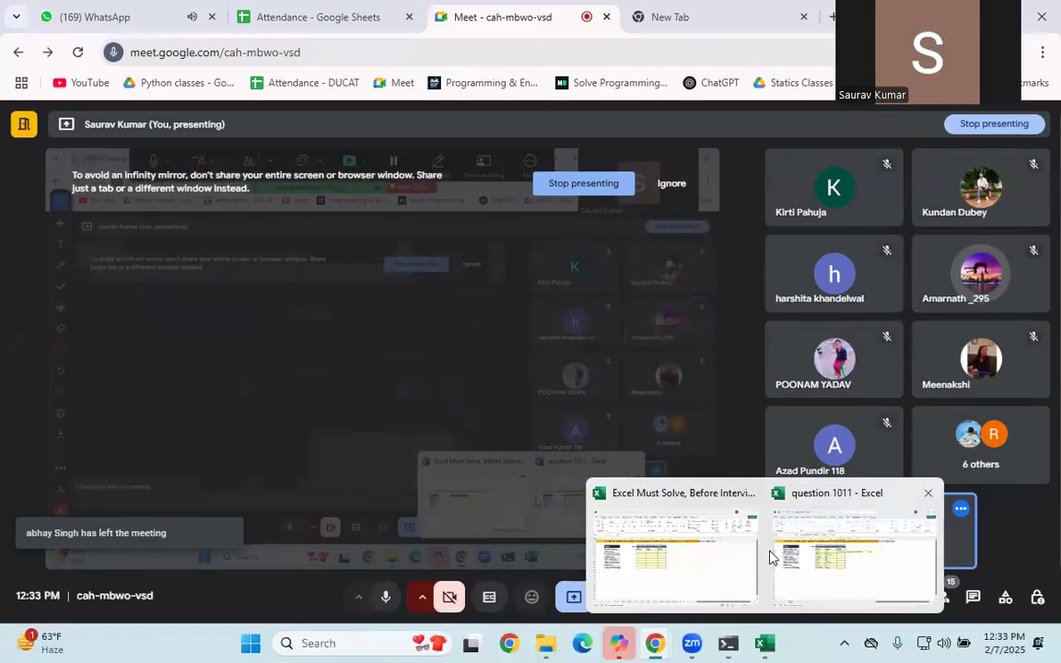
click(858, 561)
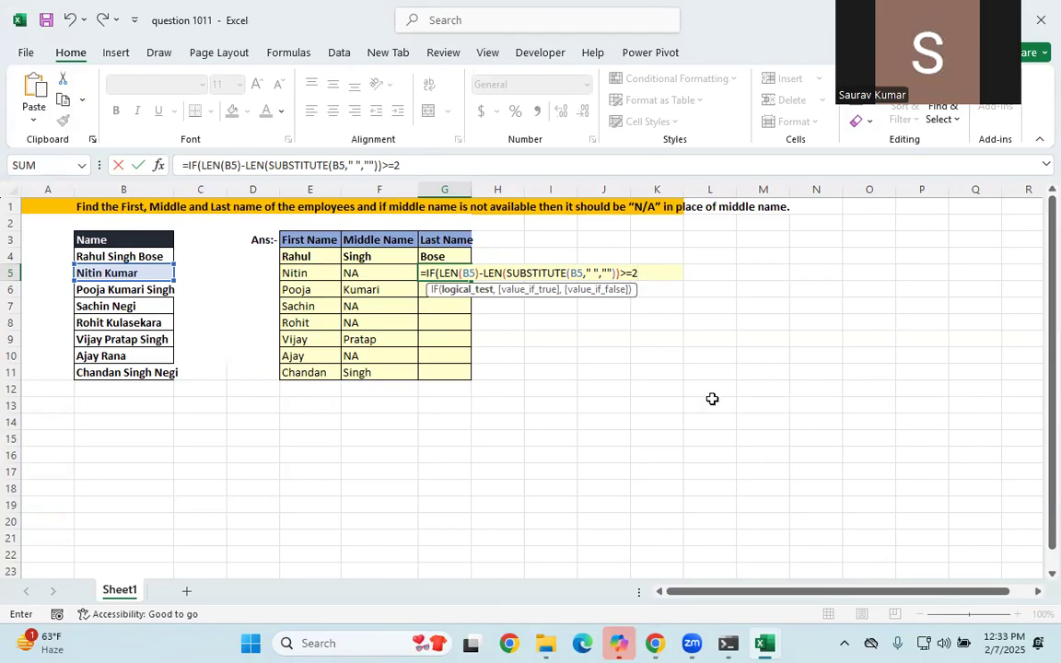
Enter RIGHT(B5,LEN(B5)-FIND(" ",B5) as the true result of the IF formula in G5.
text(,)
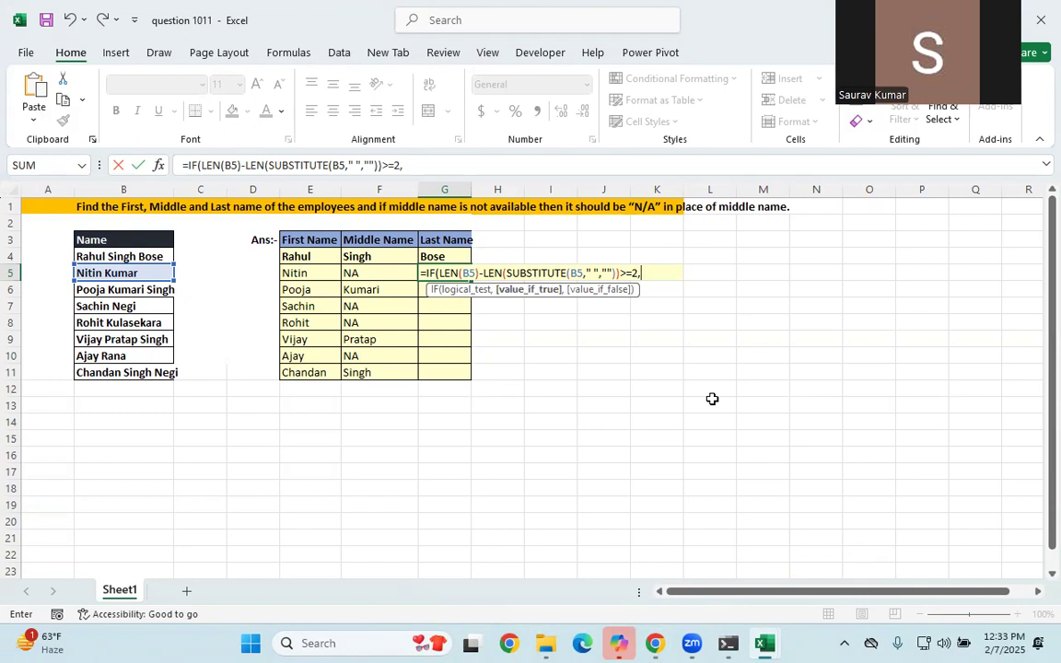
text(rig)
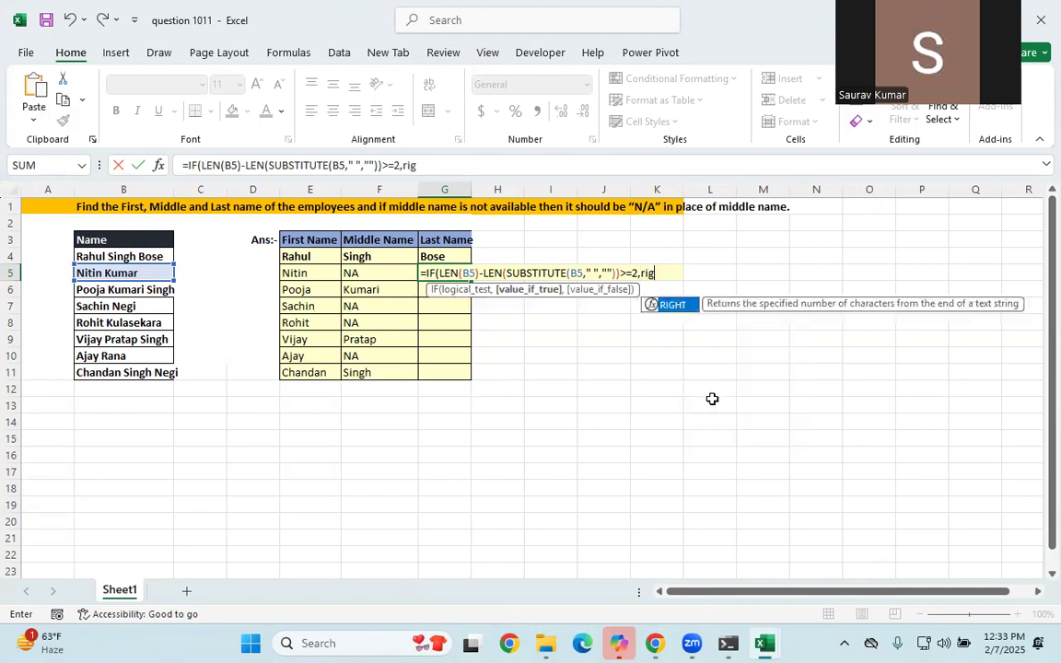
key(Tab)
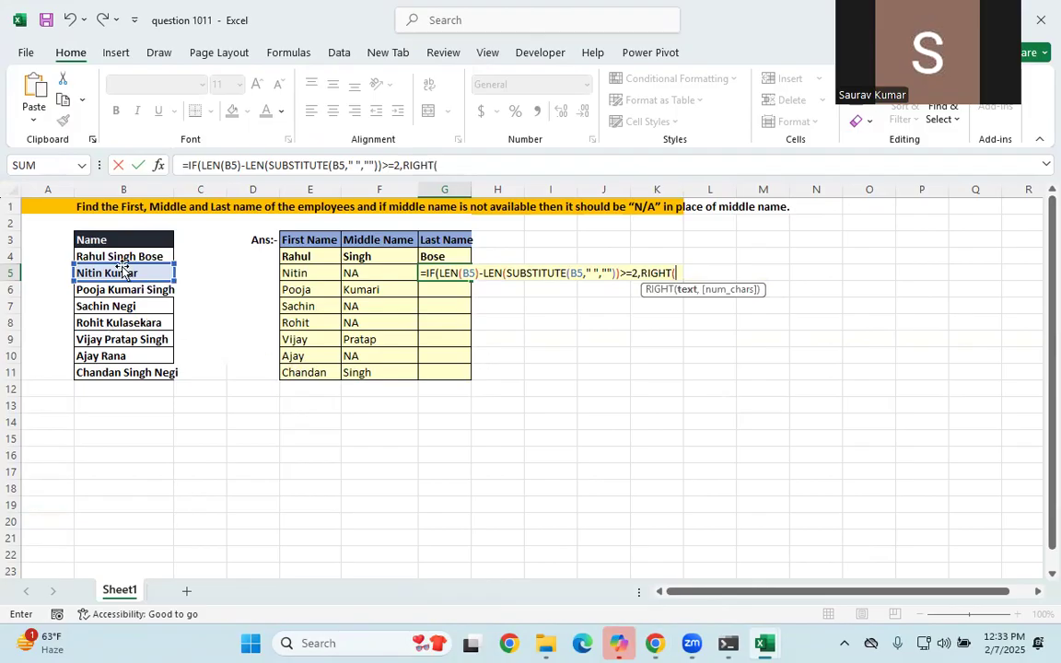
click(121, 272)
text(,len)
key(Tab)
click(119, 273)
text()-)
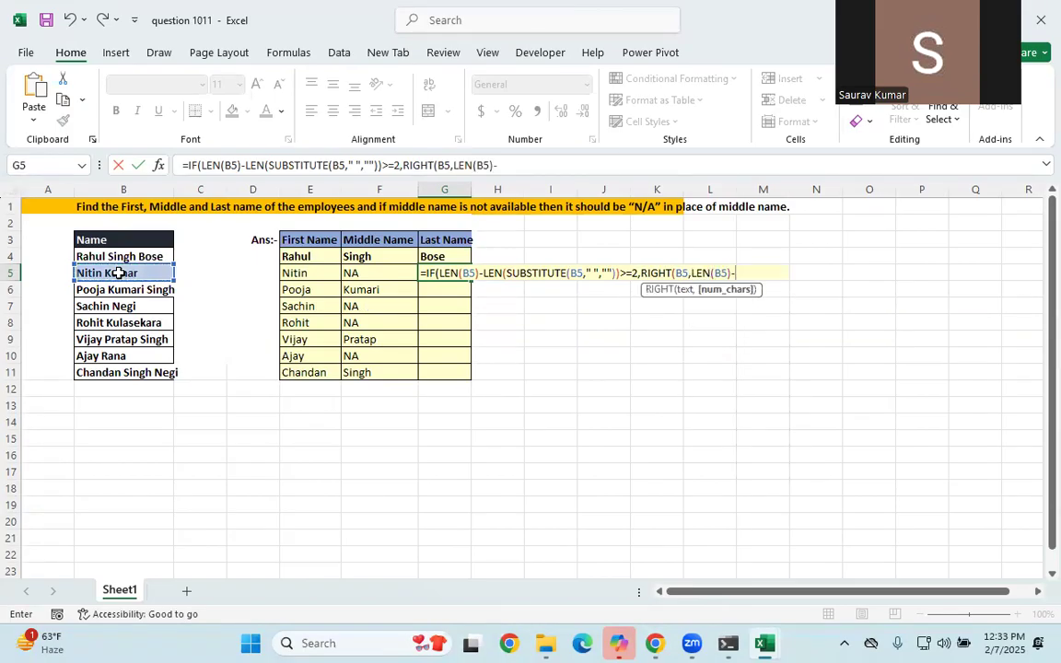
text(find(" ",)
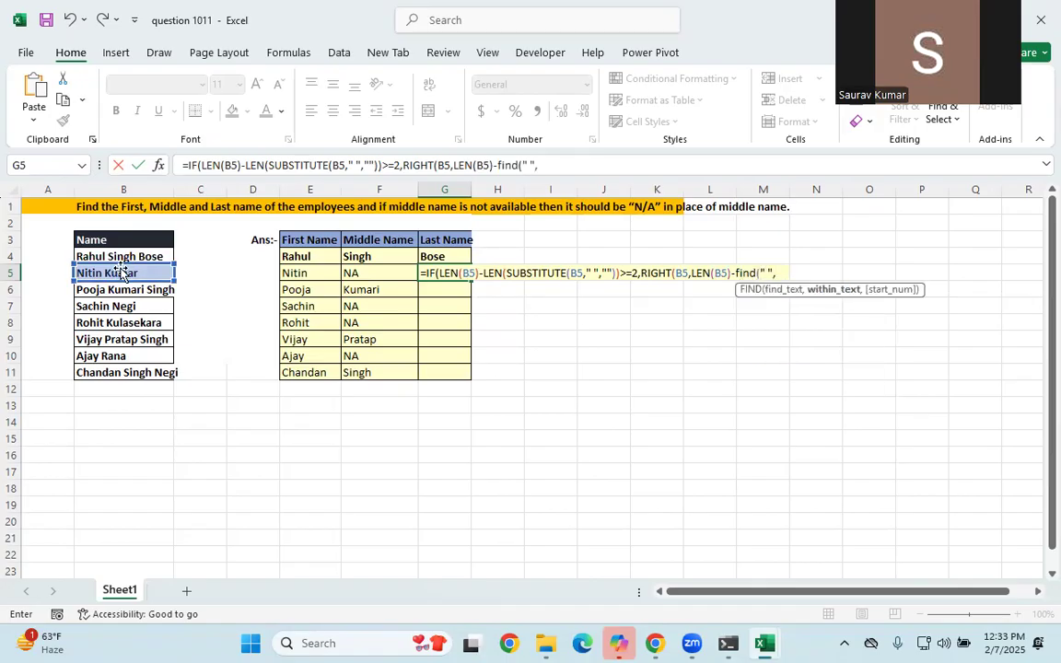
click(121, 273)
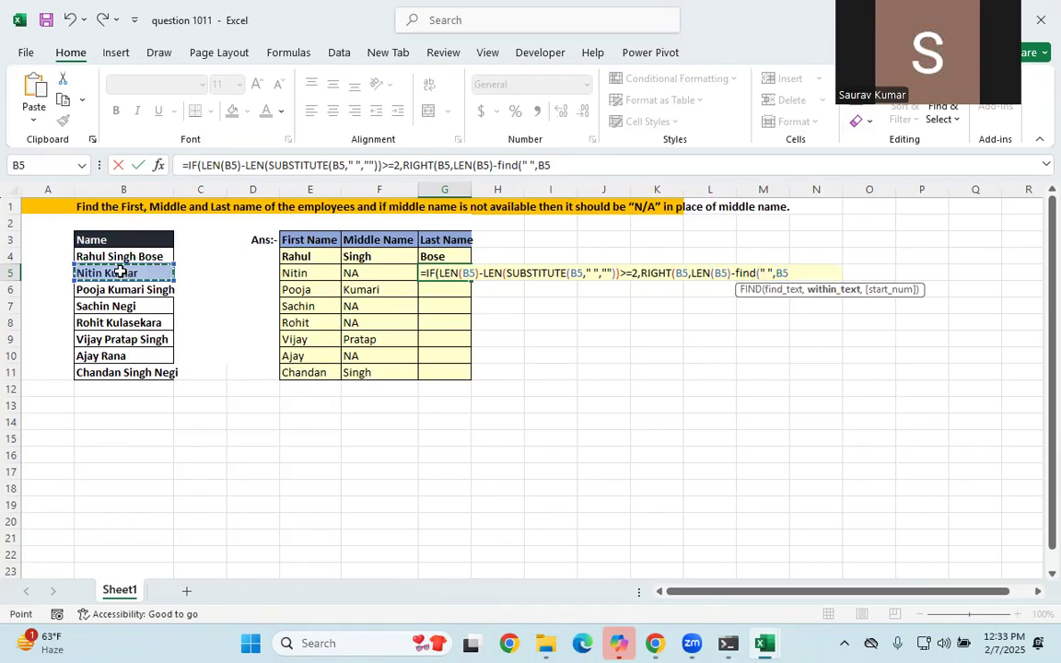
text())
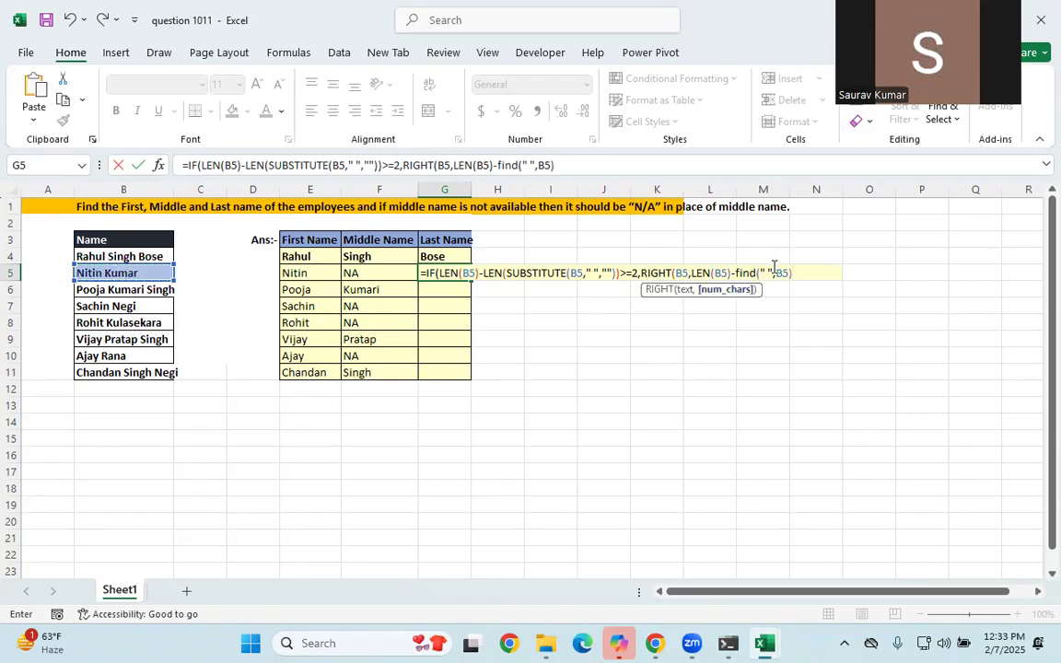
Examine what the LEN(B5)-FIND(" ",B5) character count and its FIND part evaluate to in the G5 formula.
drag(793, 273, 697, 273)
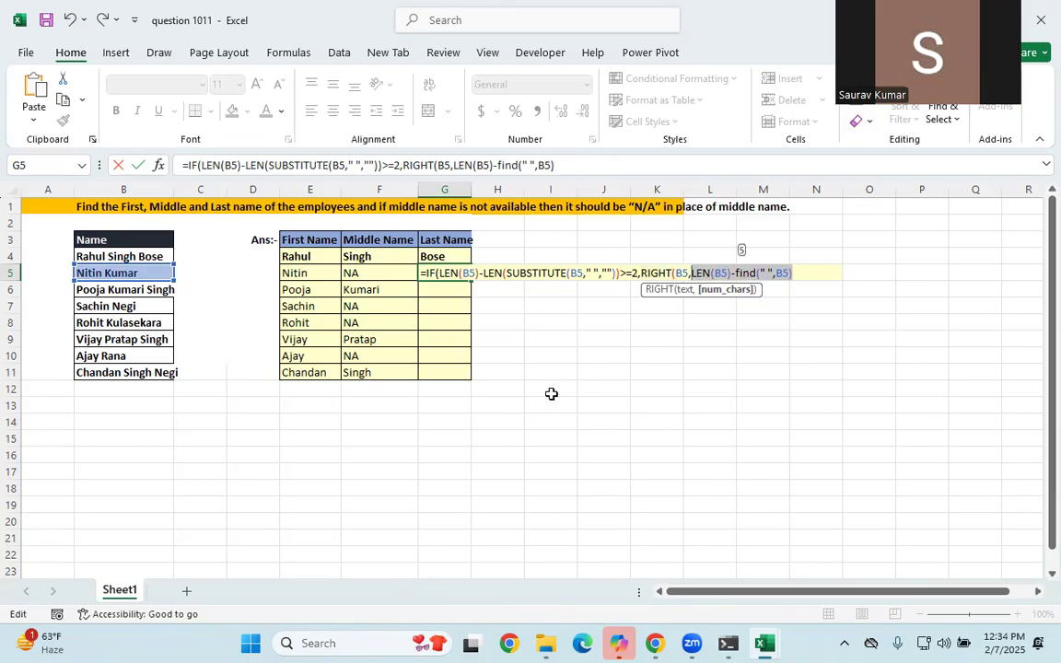
click(688, 273)
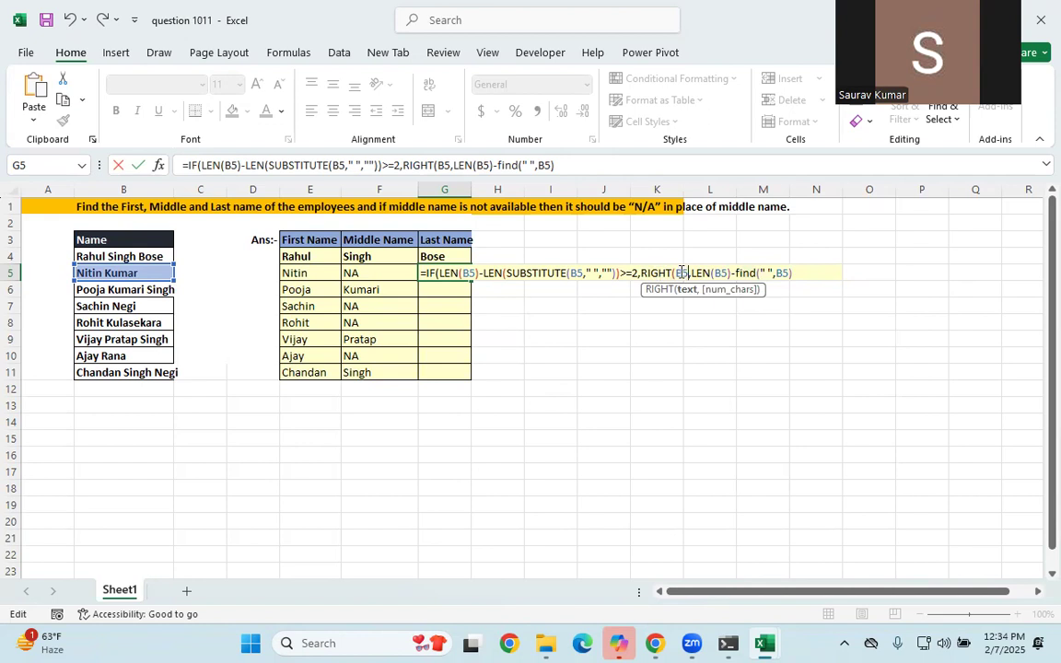
click(799, 272)
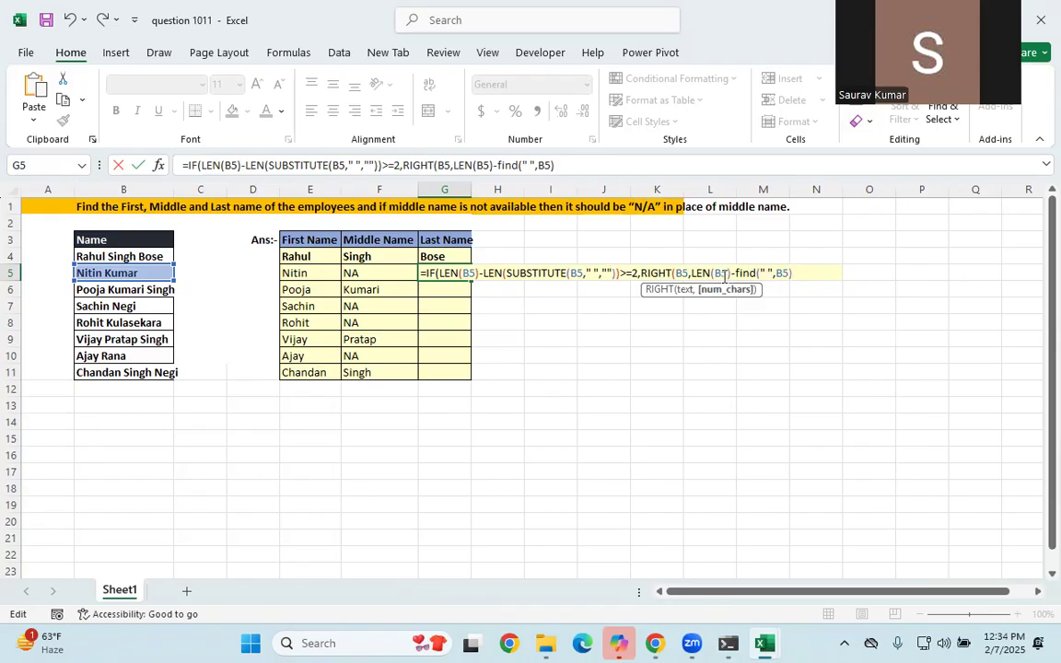
drag(735, 272, 789, 273)
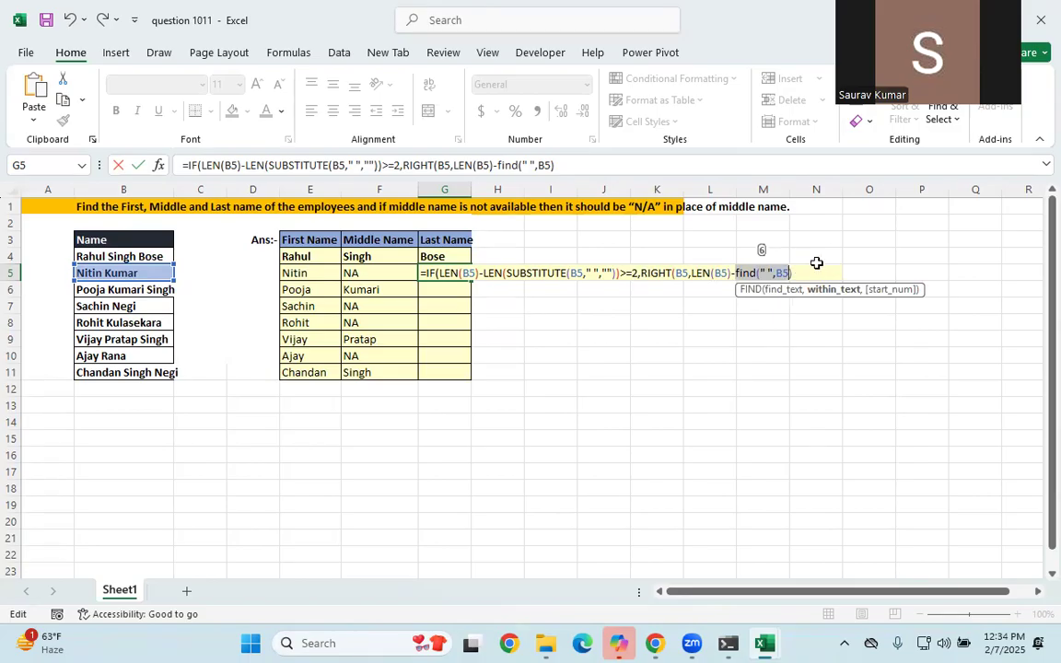
Reopen the FIND function in G5 and begin a nested FIND as its start position.
click(797, 272)
key(BackSpace)
text(,)
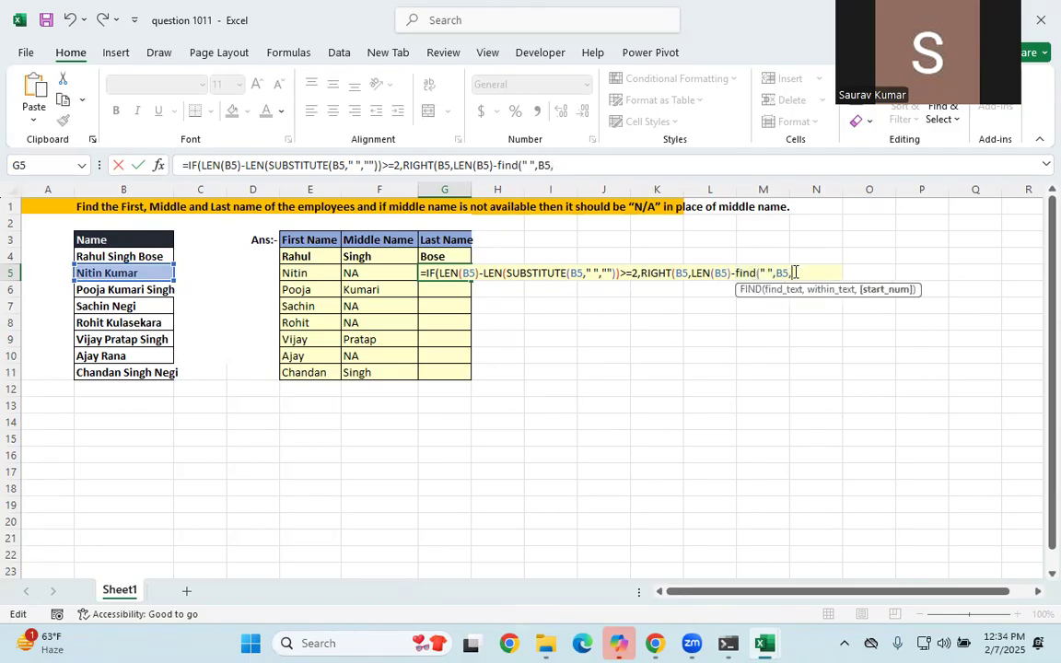
text(find(")
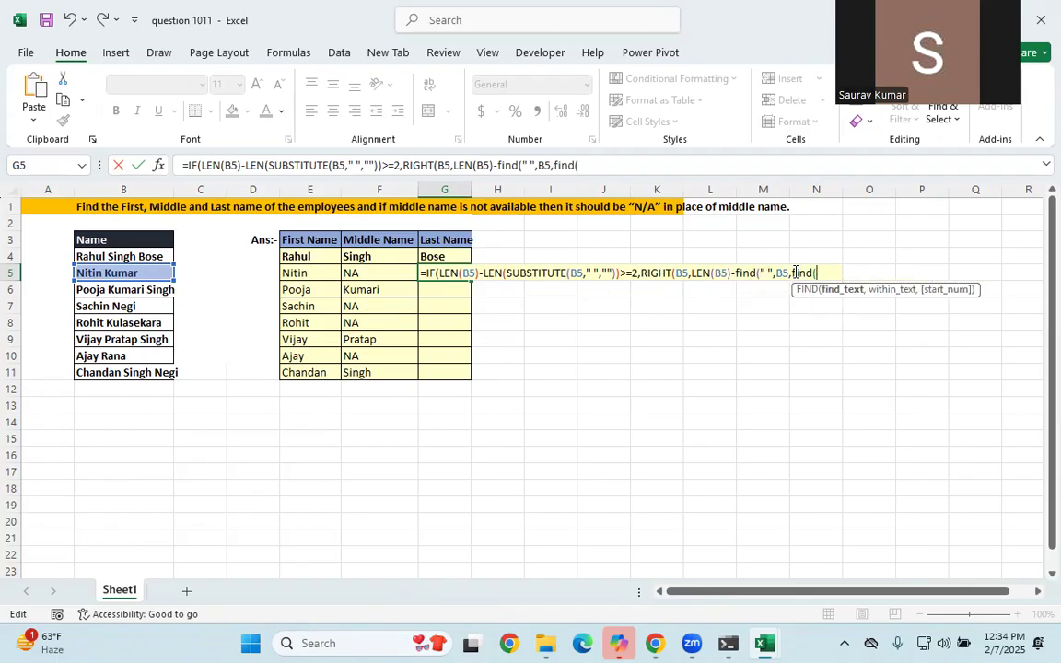
Delete the whole unfinished formula from G5 and leave the cell empty.
key(BackSpace)
key(BackSpace)
key(BackSpace)
key(BackSpace)
key(BackSpace)
key(BackSpace)
key(BackSpace)
key(BackSpace)
key(BackSpace)
key(BackSpace)
key(BackSpace)
key(BackSpace)
key(BackSpace)
key(BackSpace)
key(BackSpace)
key(BackSpace)
key(BackSpace)
key(BackSpace)
key(BackSpace)
key(BackSpace)
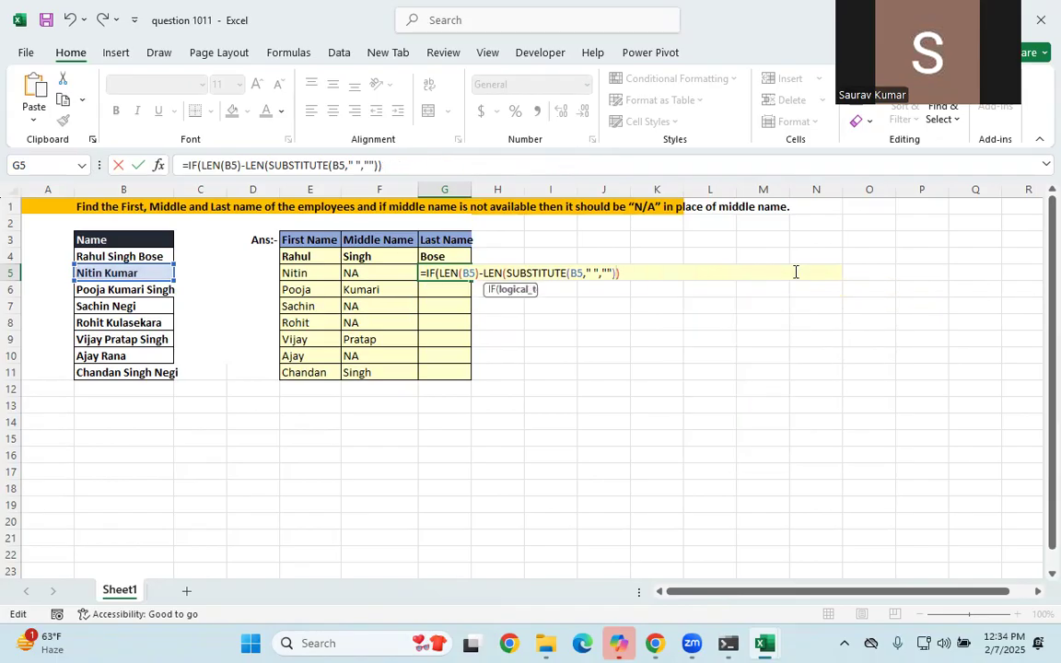
key(BackSpace)
key(BackSpace)
key(BackSpace)
key(BackSpace)
key(BackSpace)
key(BackSpace)
key(BackSpace)
key(BackSpace)
key(BackSpace)
key(BackSpace)
key(BackSpace)
key(BackSpace)
key(BackSpace)
key(BackSpace)
key(BackSpace)
key(BackSpace)
key(BackSpace)
key(BackSpace)
key(BackSpace)
key(BackSpace)
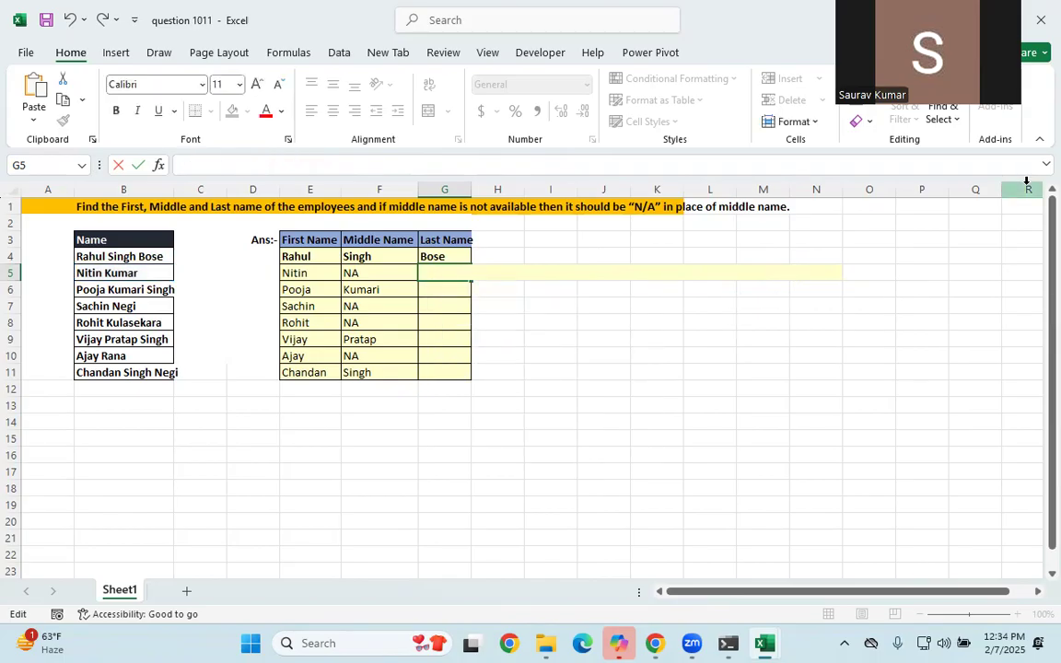
click(623, 370)
Widen the Last Name column G to about four times its width.
click(977, 615)
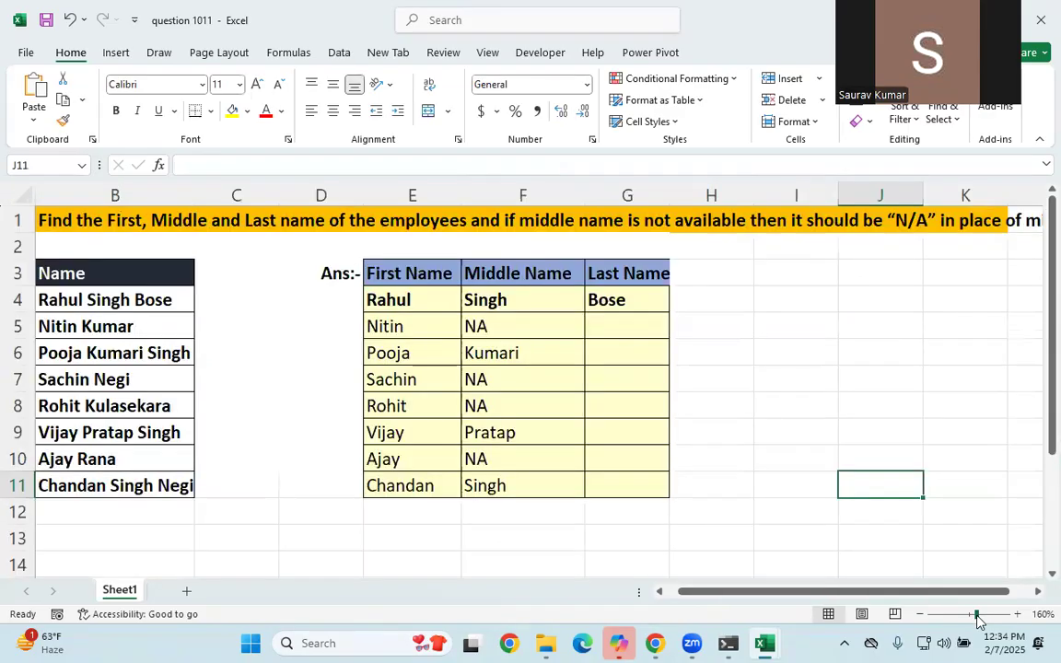
click(568, 423)
click(622, 329)
drag(670, 196, 948, 196)
Start an IF formula in G5 with LEN(B5)-LEN(SUBSTITUTE(B5," ",""))>=2 as its logical test.
text(=)
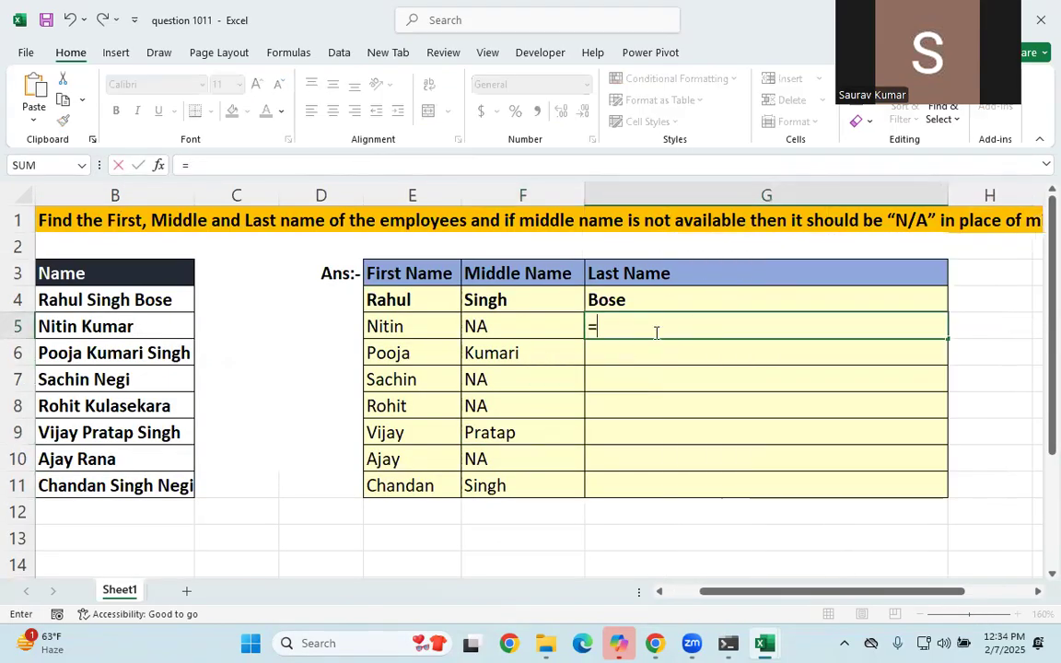
text(I)
key(BackSpace)
text(IF()
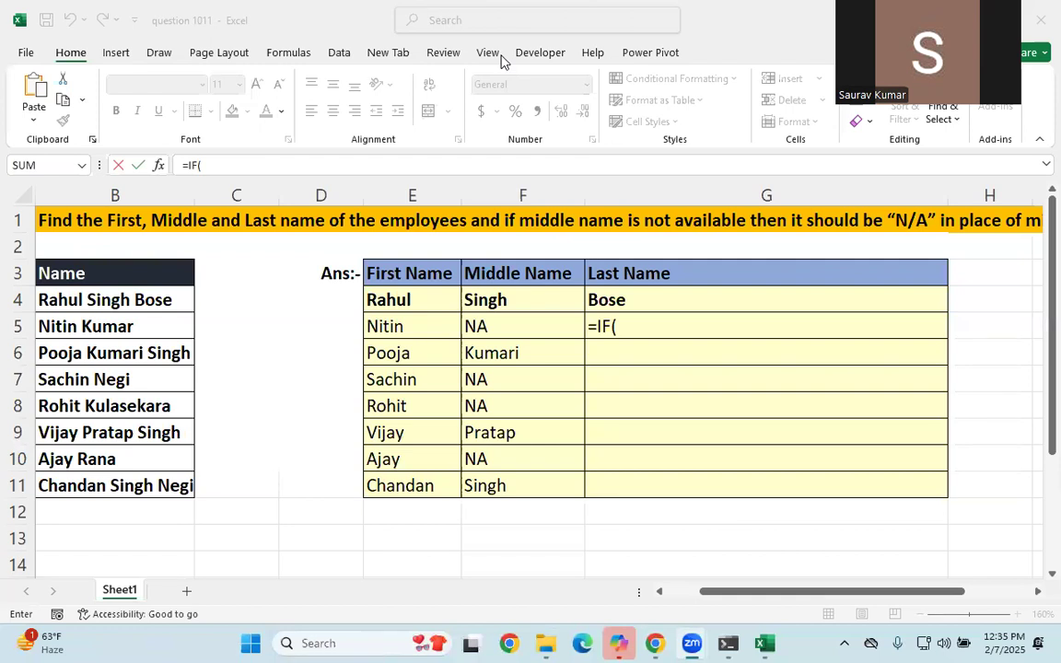
click(645, 336)
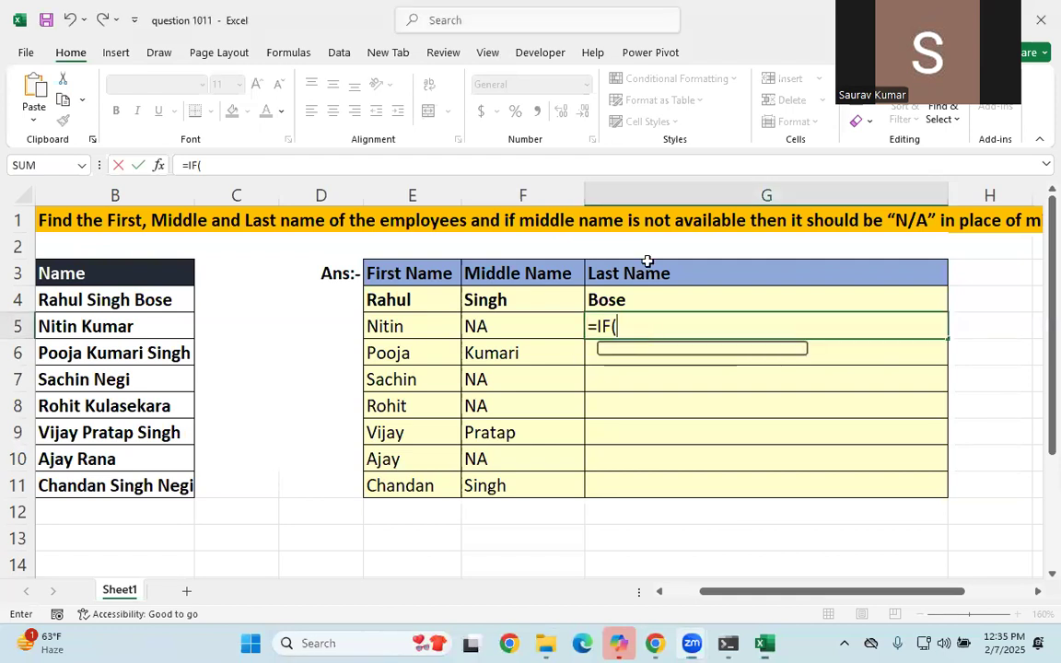
text(LEN(B5)-LEN(SUBSTITUTE(B5," ",""))>=2)
text(,)
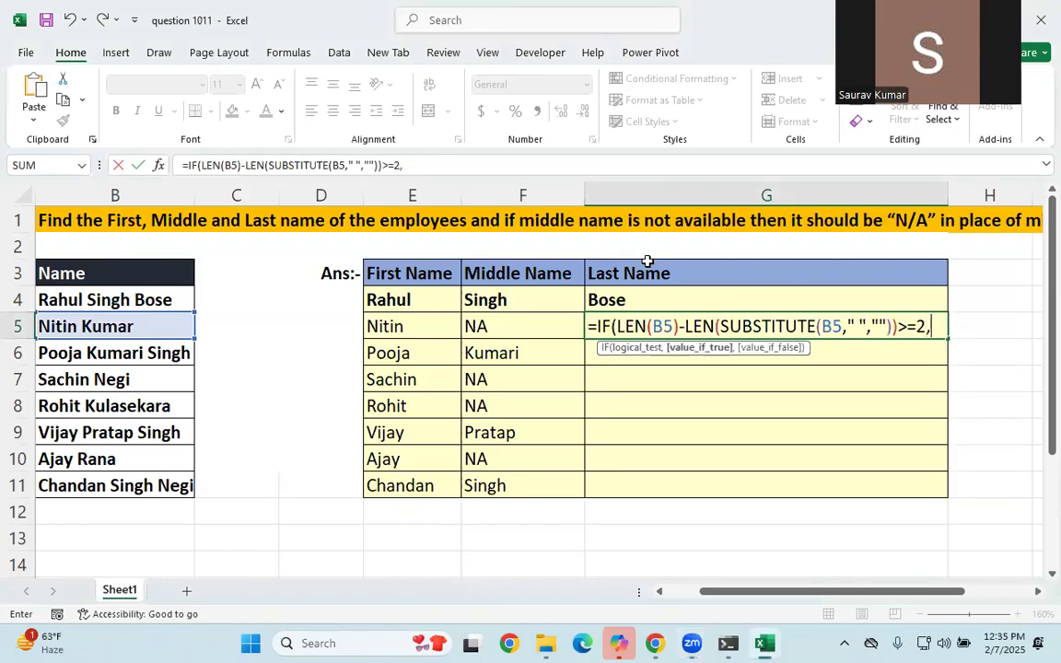
Begin the IF's value-if-true in G5 with a RIGHT function that takes B5 as its text.
click(436, 164)
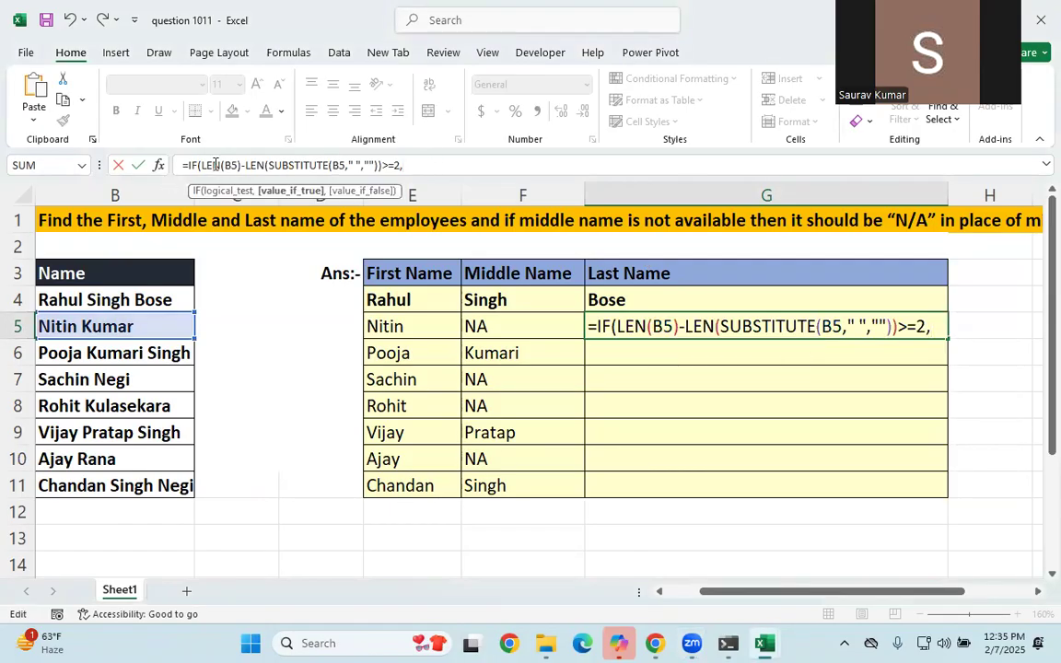
text(f)
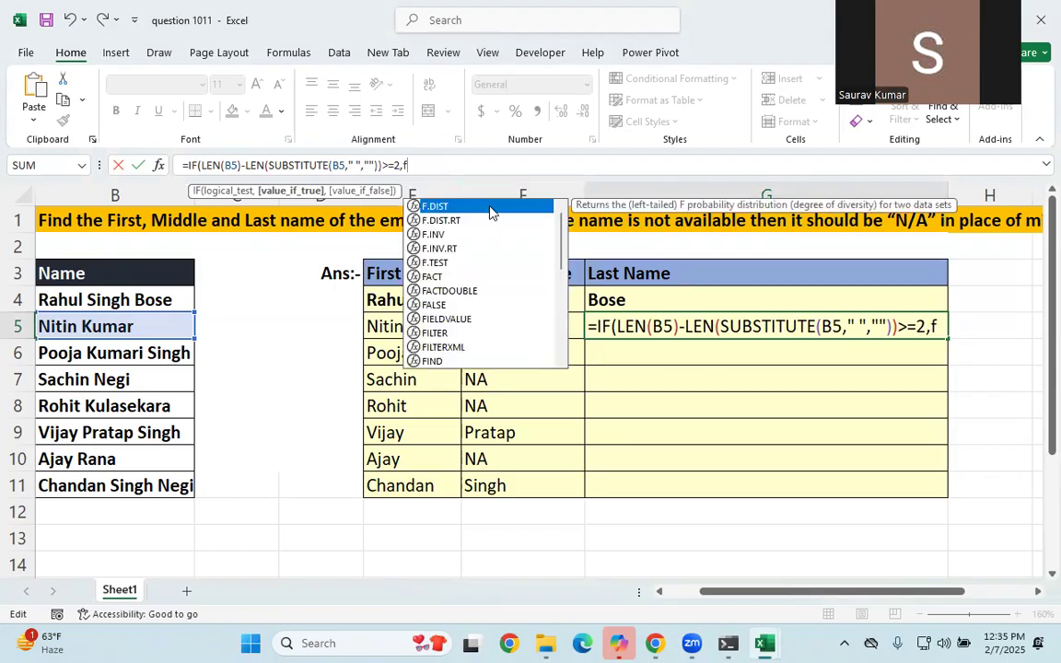
key(BackSpace)
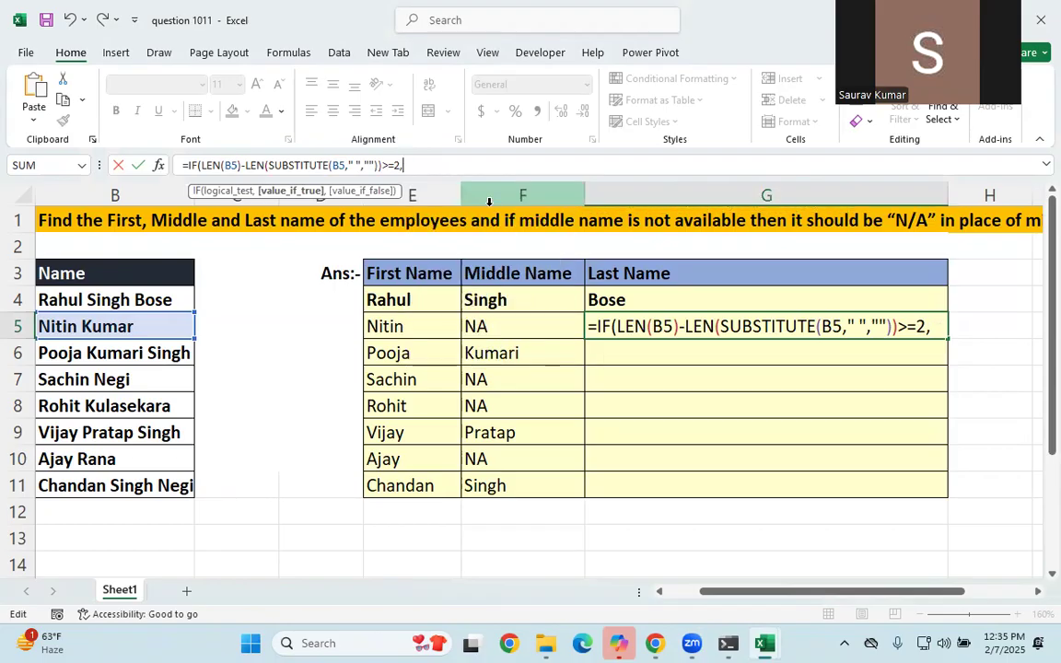
text(rig)
key(Tab)
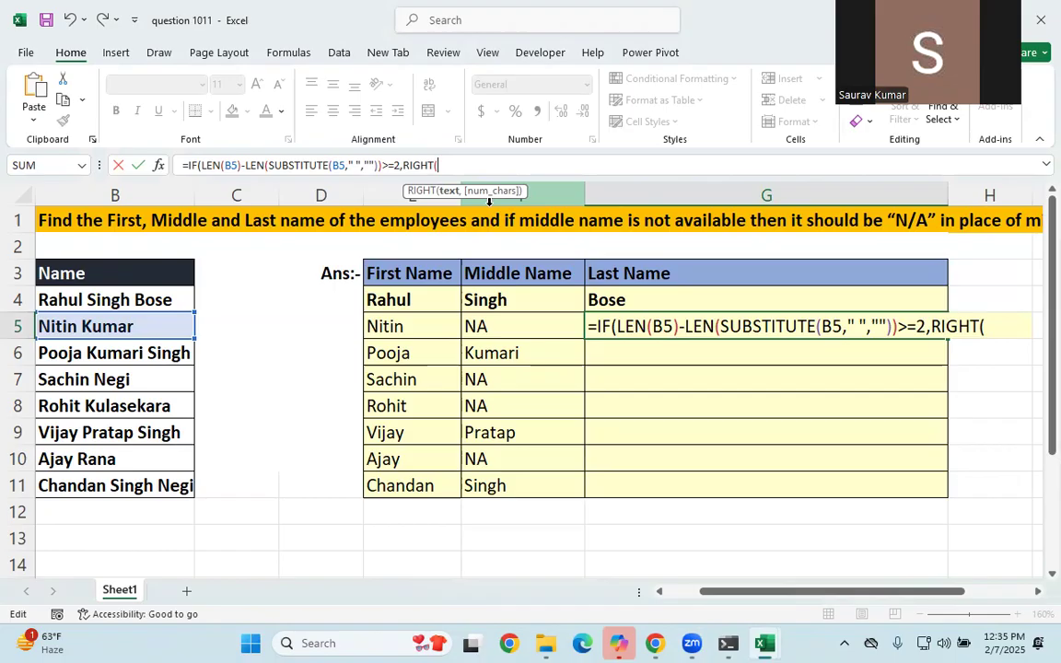
click(107, 324)
text(,)
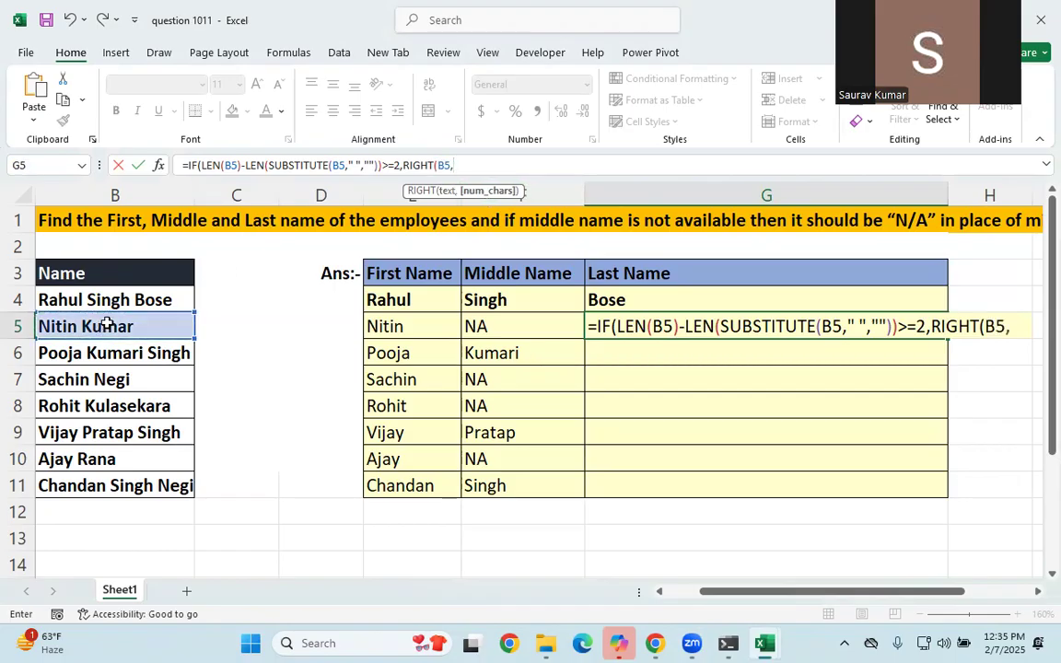
Begin the RIGHT function's character count with LEN(B5)-FIND(" ",B5, leaving the FIND open for a start position.
text(find)
key(BackSpace)
key(BackSpace)
key(BackSpace)
key(BackSpace)
text(len)
key(Tab)
click(107, 325)
text()-find(" ",)
click(113, 325)
Nest FIND(" ",B5)+1 as the start position of the first FIND and close that outer FIND.
text(,find)
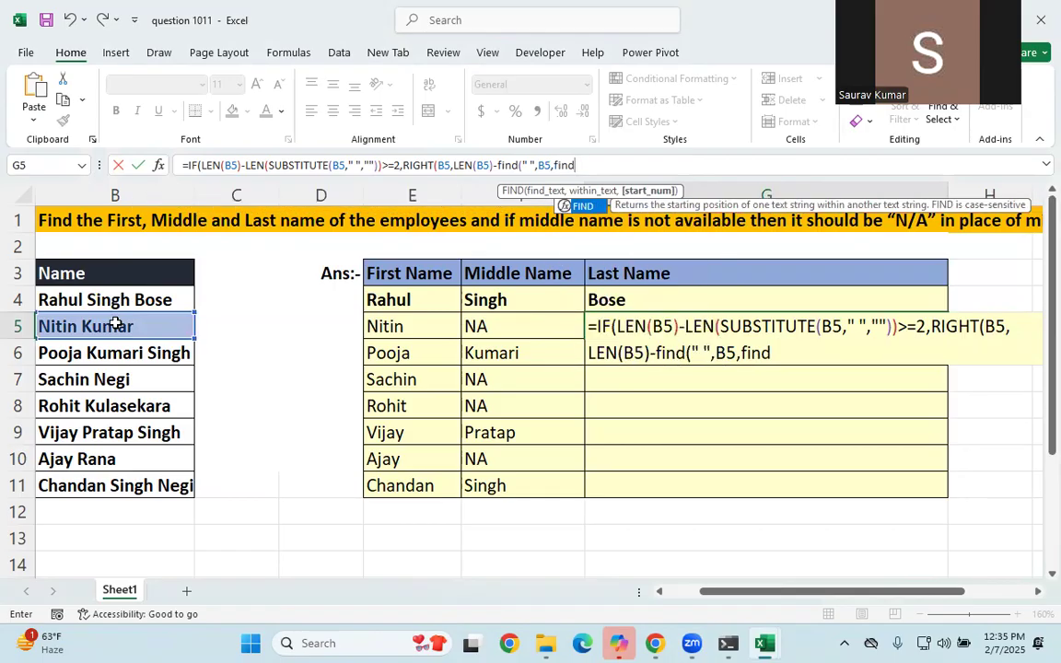
key(Tab)
text(" ",)
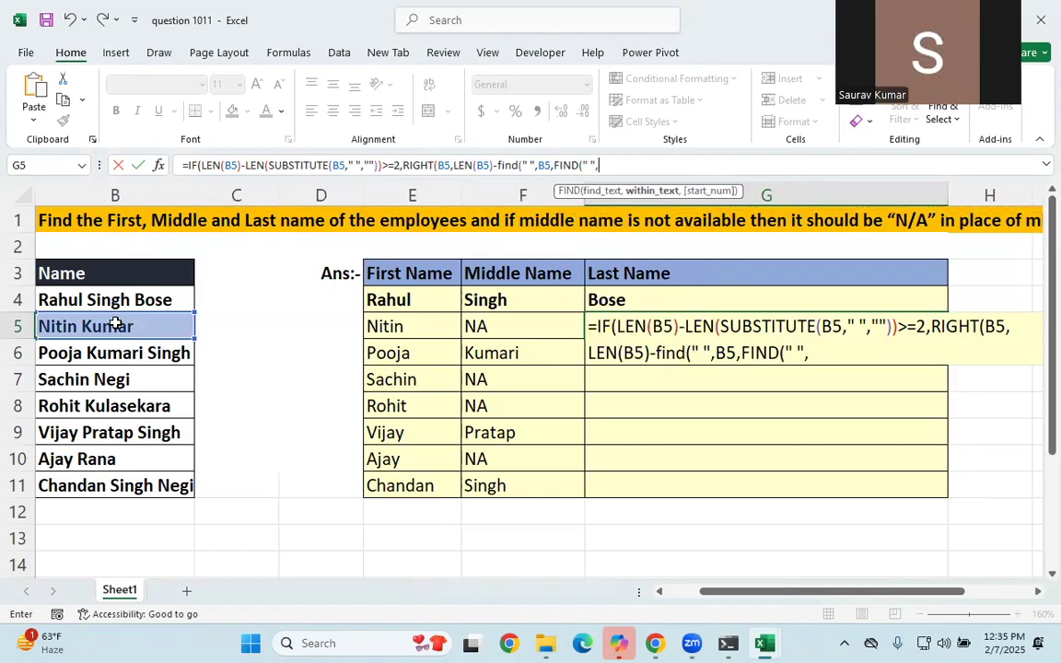
click(126, 327)
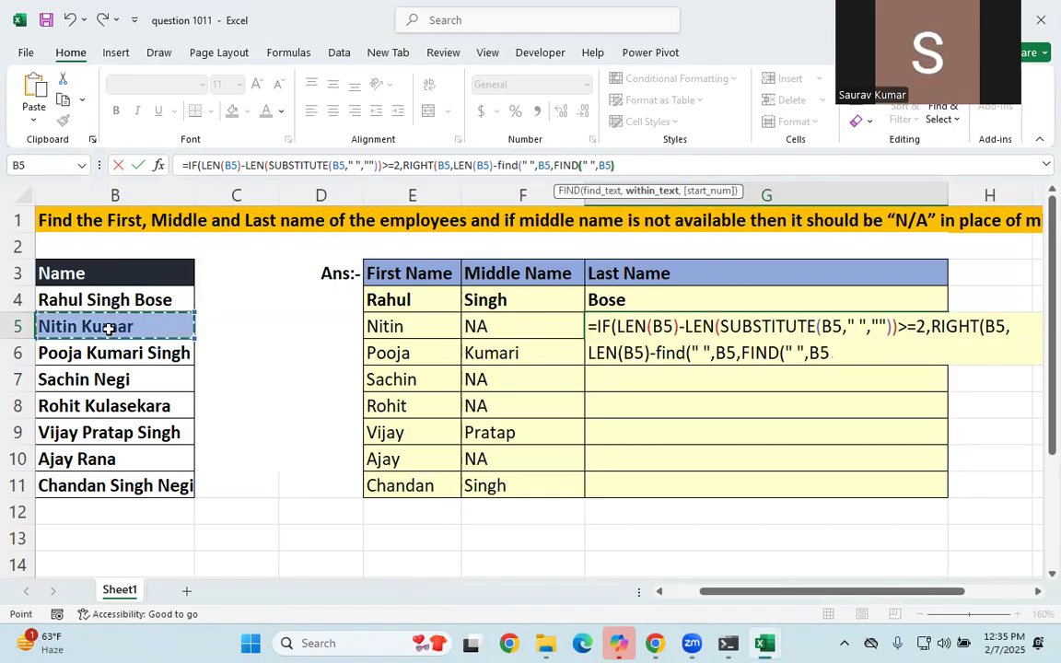
text()+1)
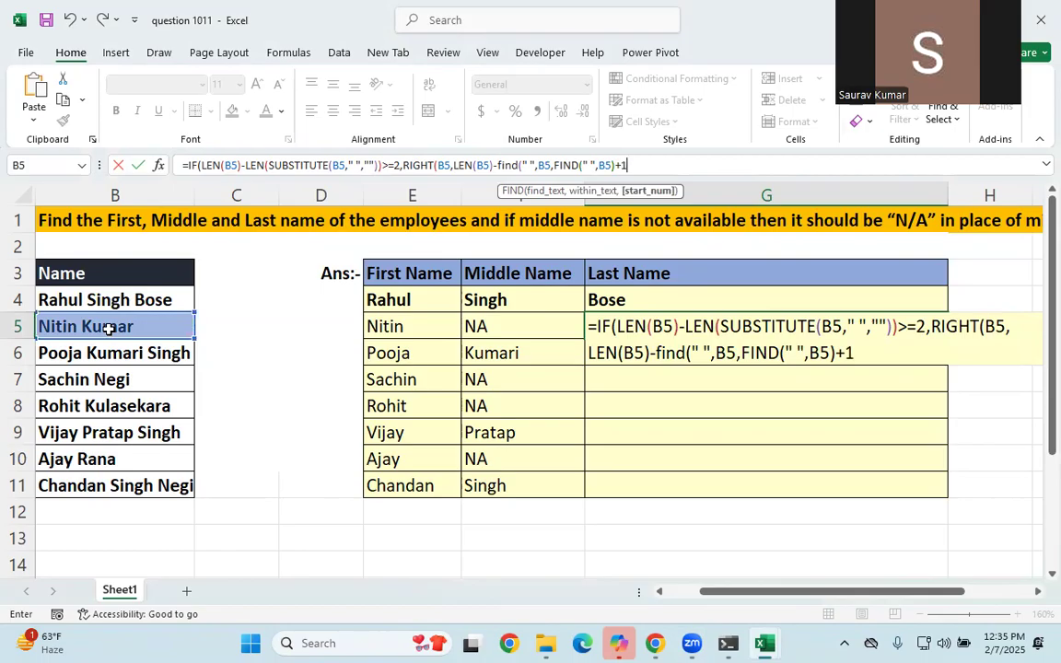
text())
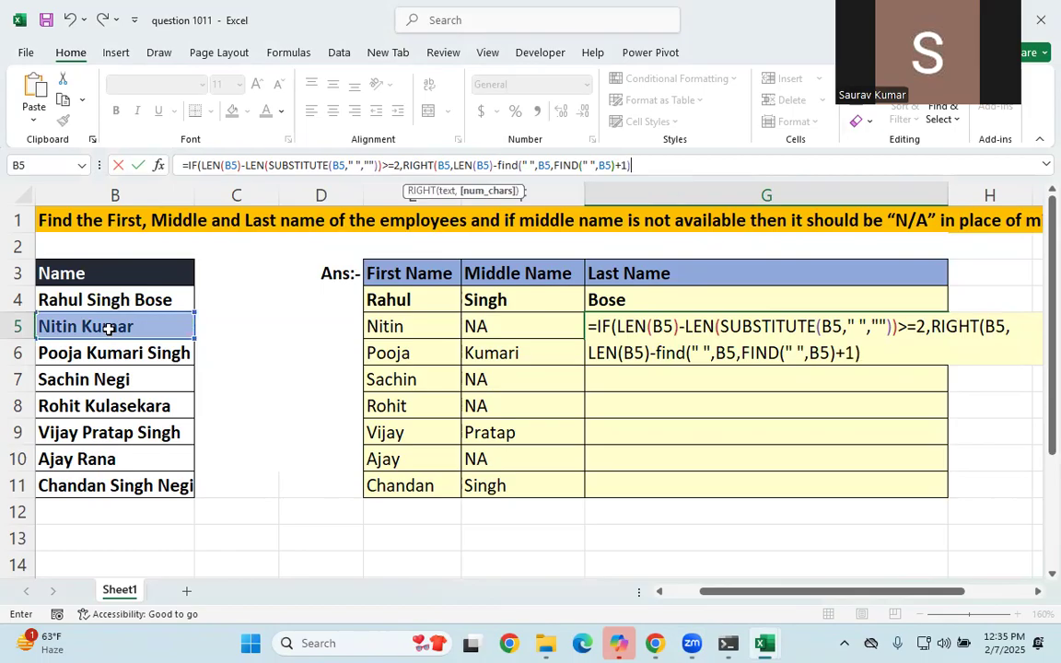
Add a second RIGHT function after a comma at the end of the G5 formula, correcting the misspelled function name.
drag(631, 165, 455, 165)
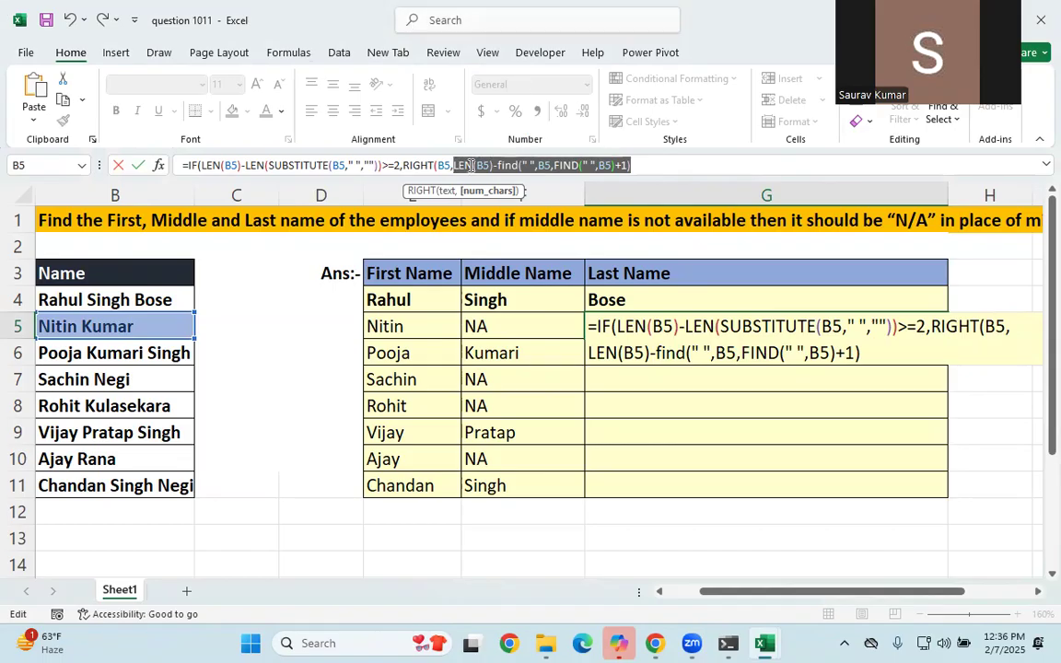
click(471, 164)
drag(491, 164, 647, 161)
click(671, 161)
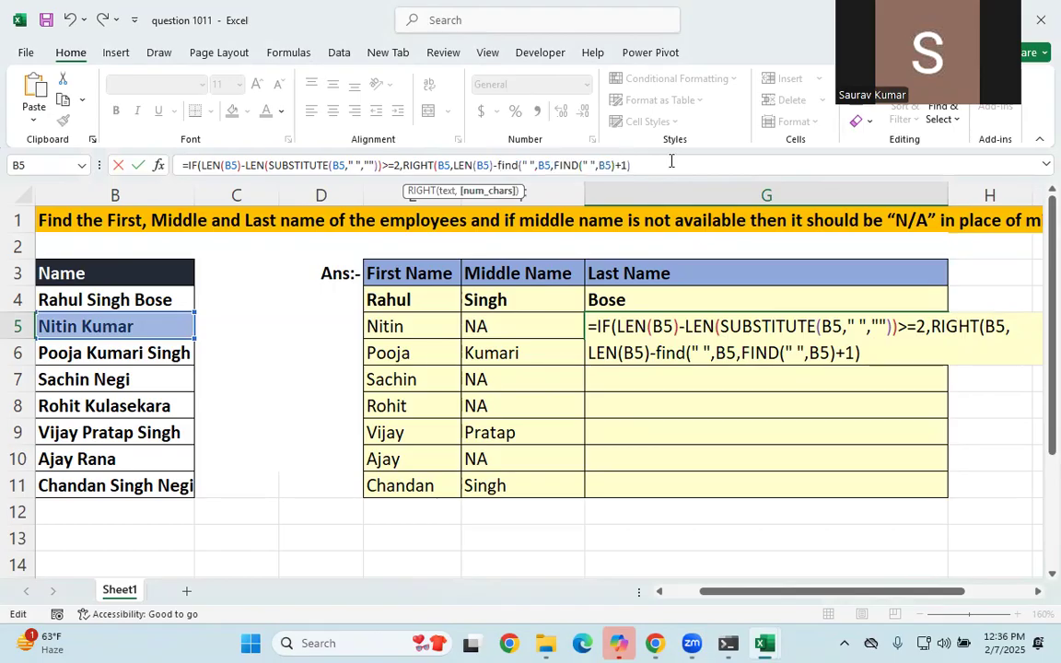
text(,ridgh)
key(Return)
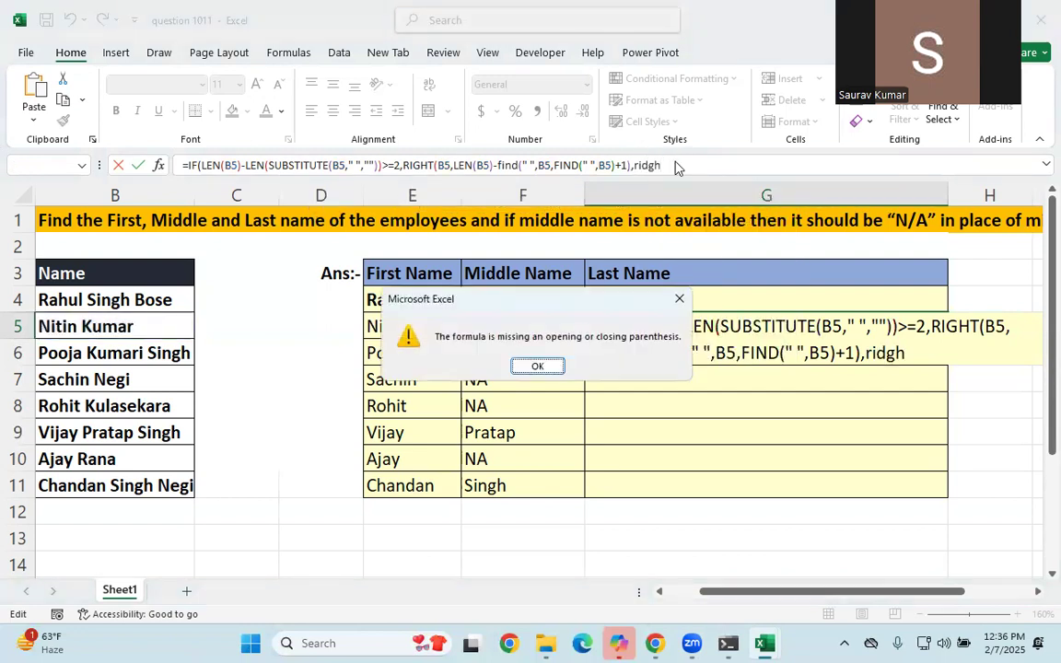
key(Return)
key(BackSpace)
text(ri)
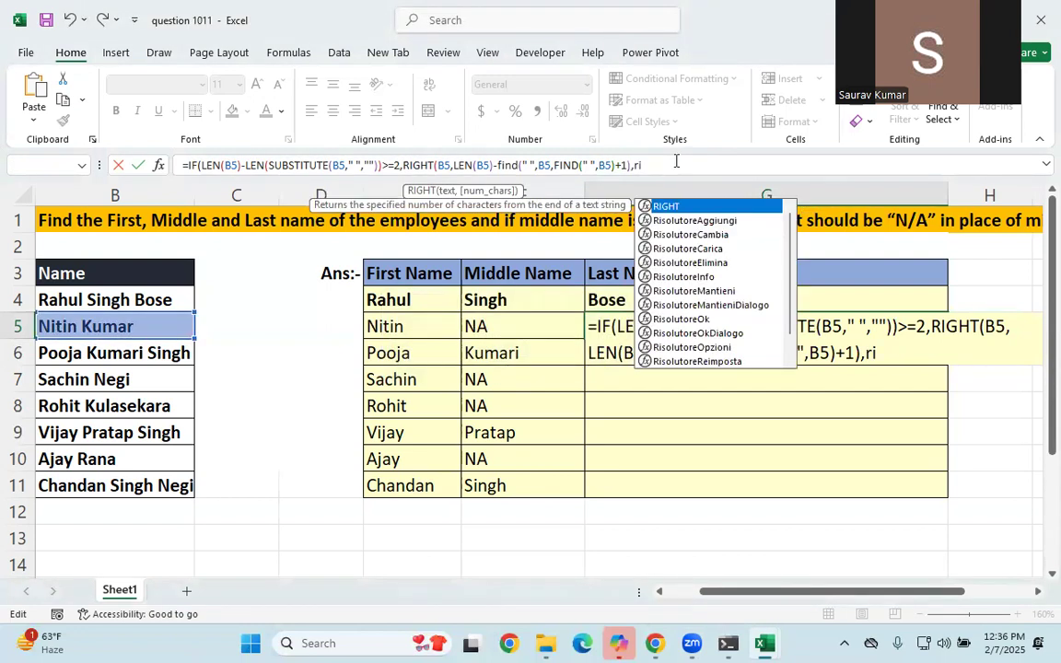
key(Tab)
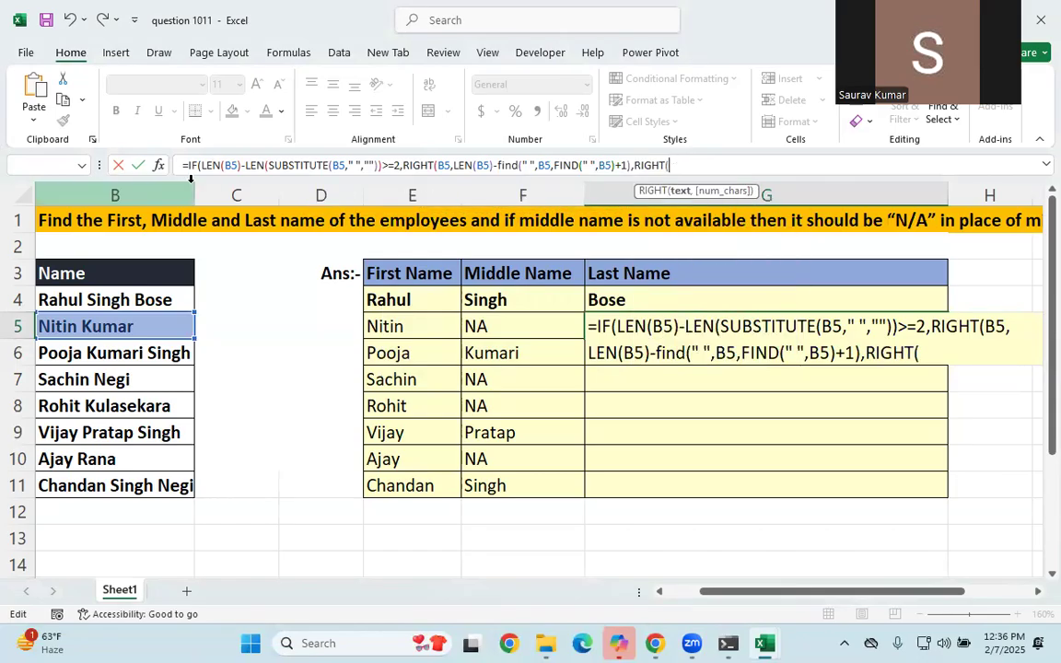
Give the second RIGHT function B5 as text and LEN(B5)-FIND(" ",B5) as its character count, then close it.
click(134, 324)
text(,len)
key(Tab)
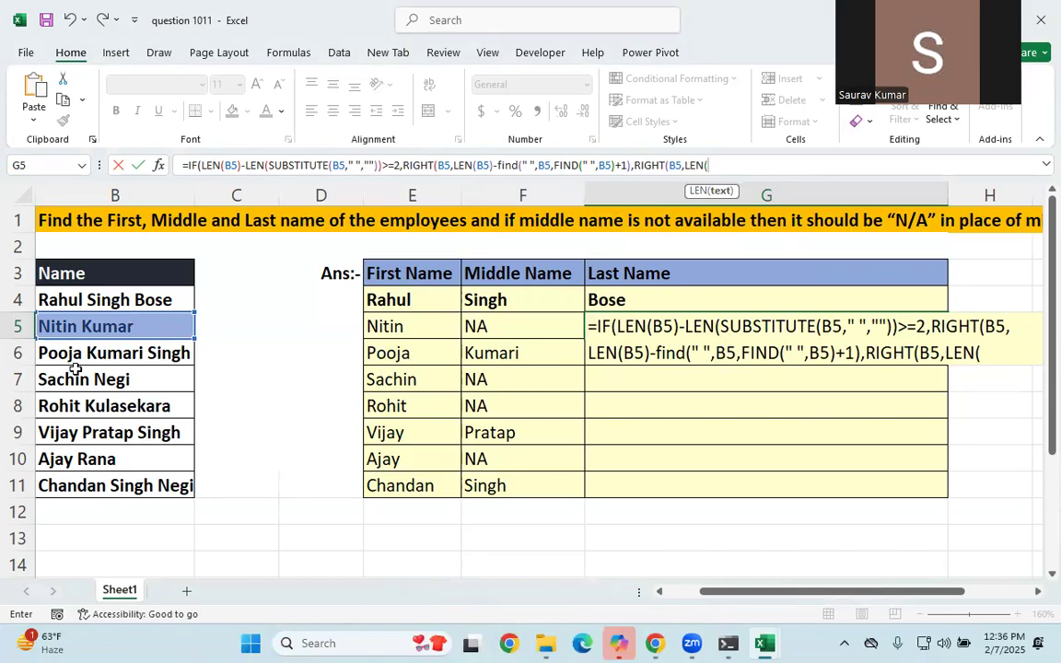
click(90, 325)
text()-)
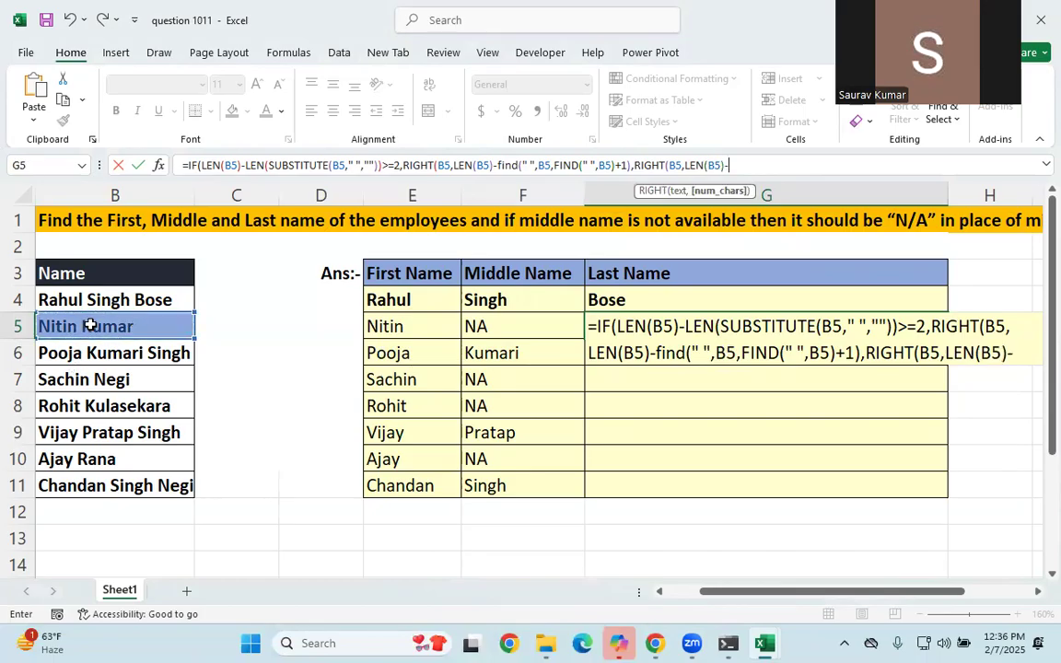
text(fin)
key(Tab)
text(" ",)
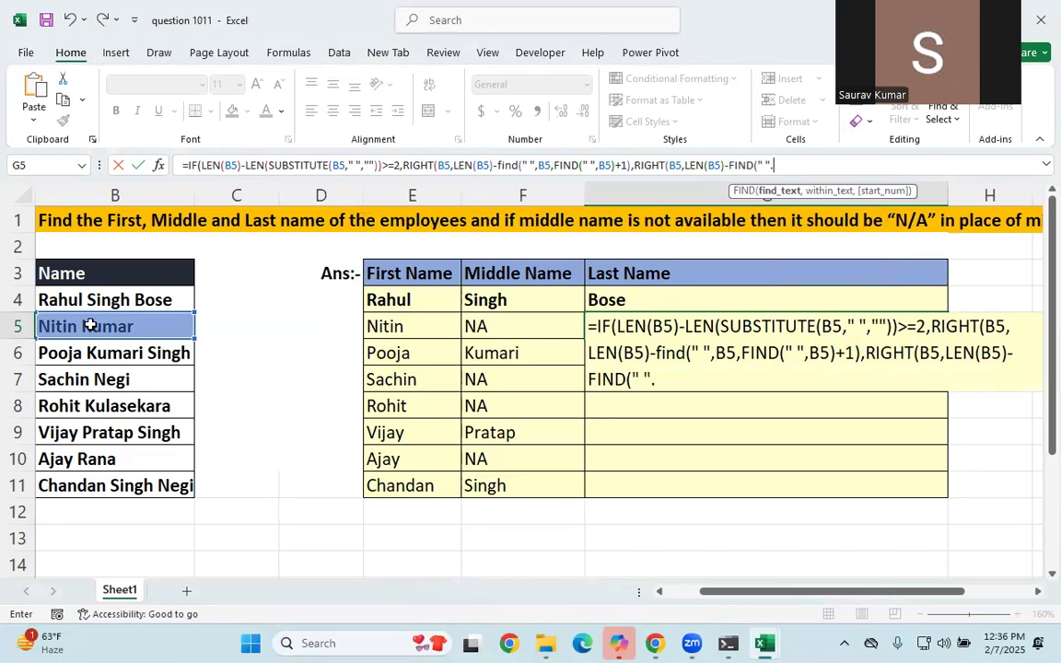
key(BackSpace)
text(,)
click(116, 324)
text()))
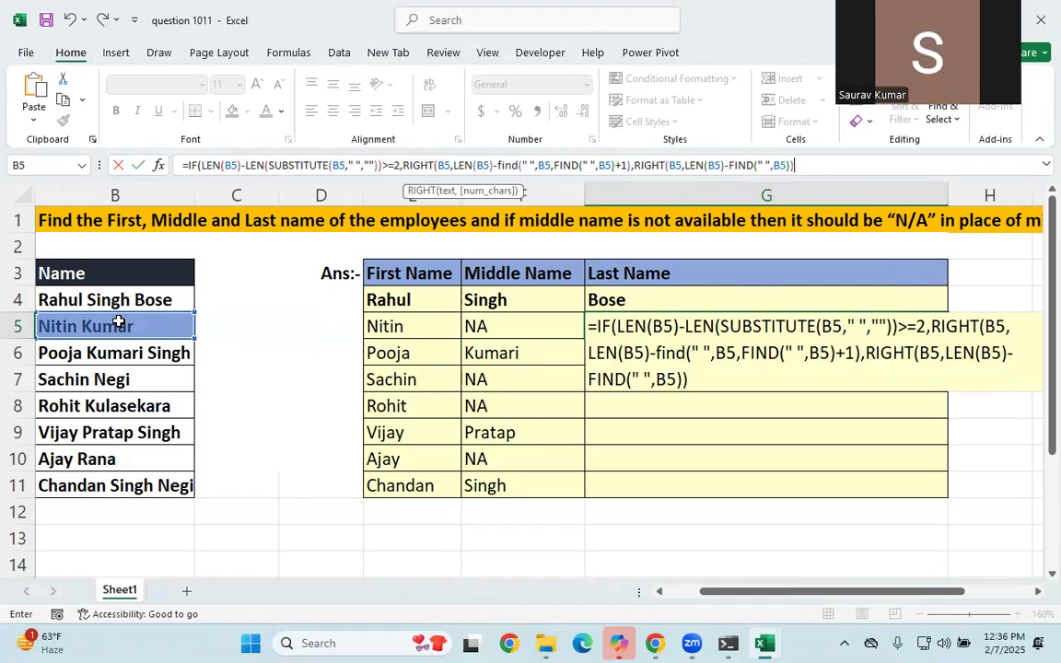
Try to enter the G5 formula, extending its ending to four closing parentheses.
key(Return)
key(Return)
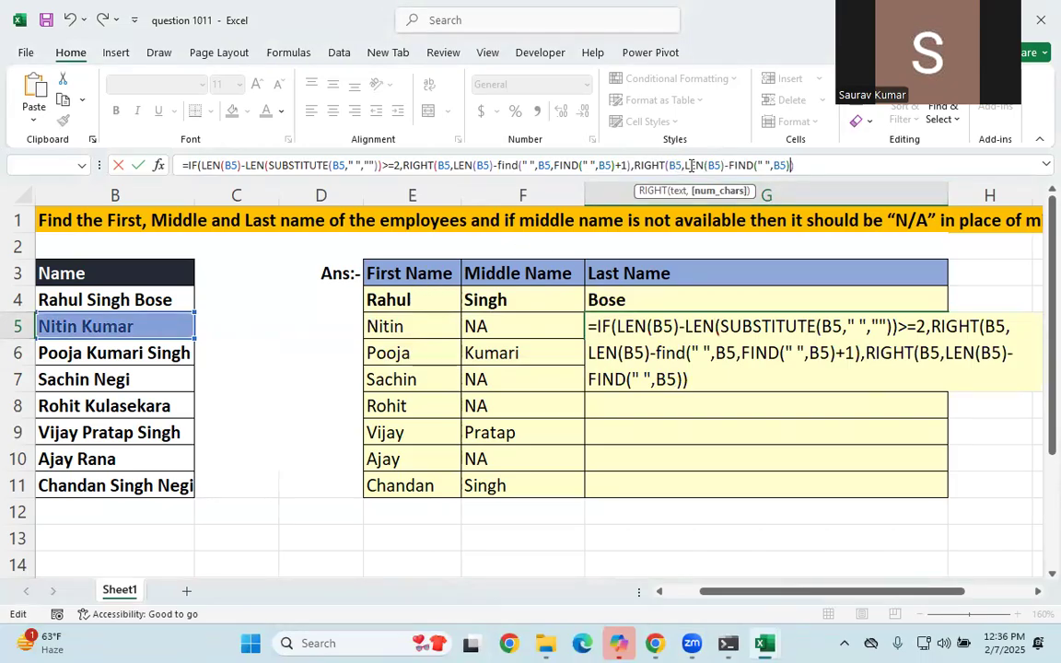
click(797, 165)
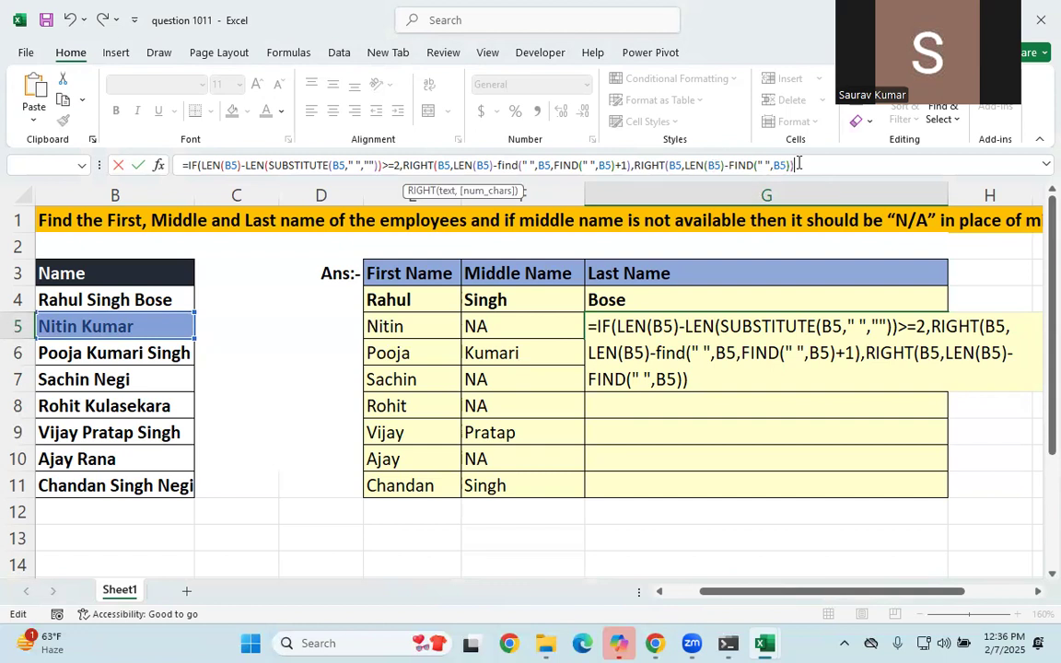
key(BackSpace)
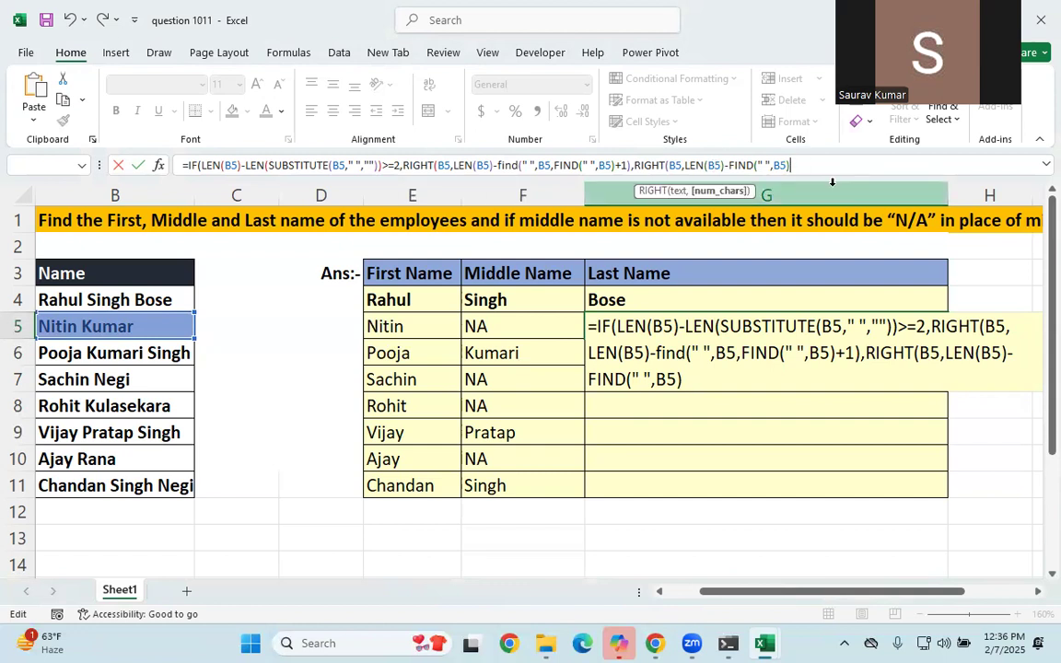
text())))
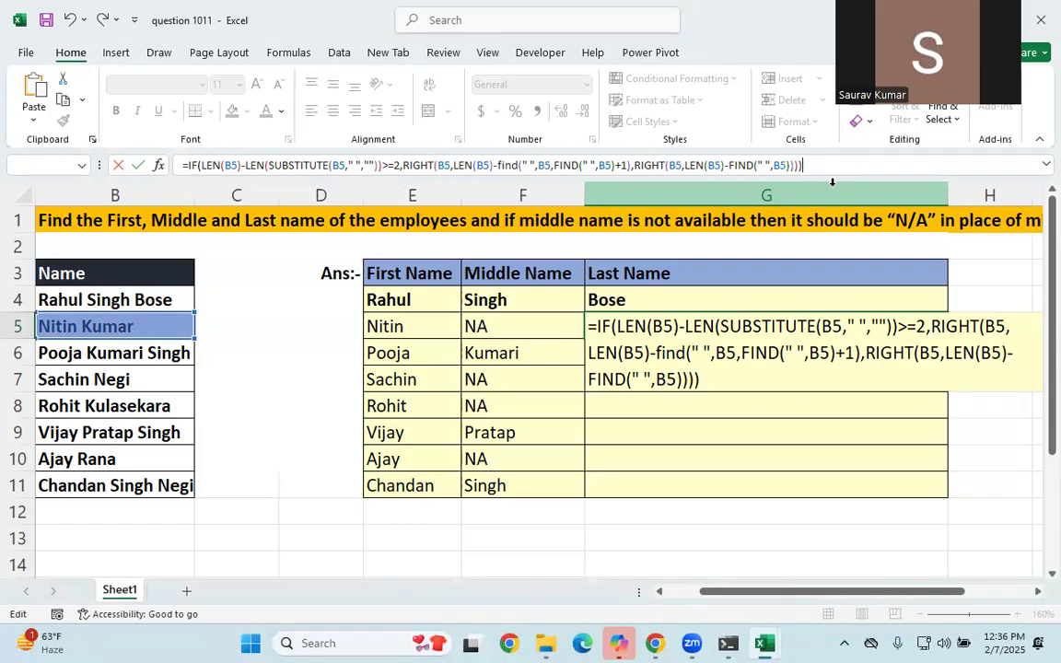
key(Return)
key(Return)
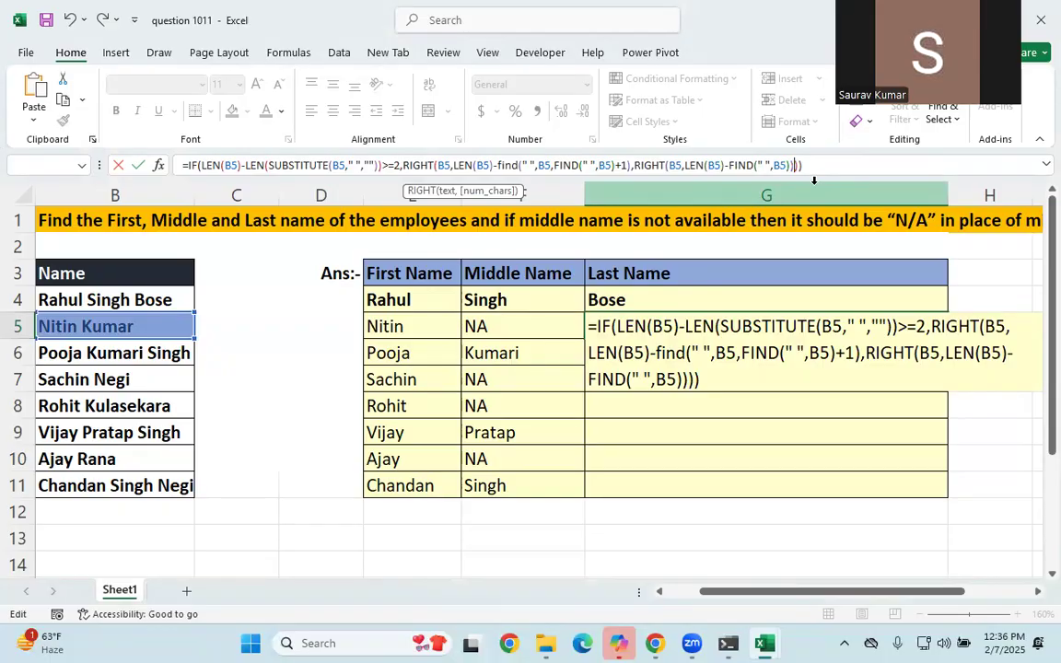
Close the first RIGHT with a second parenthesis after FIND(" ",B5)+1), end the formula with three closing parentheses and enter it in G5.
drag(400, 165, 212, 166)
drag(403, 166, 625, 162)
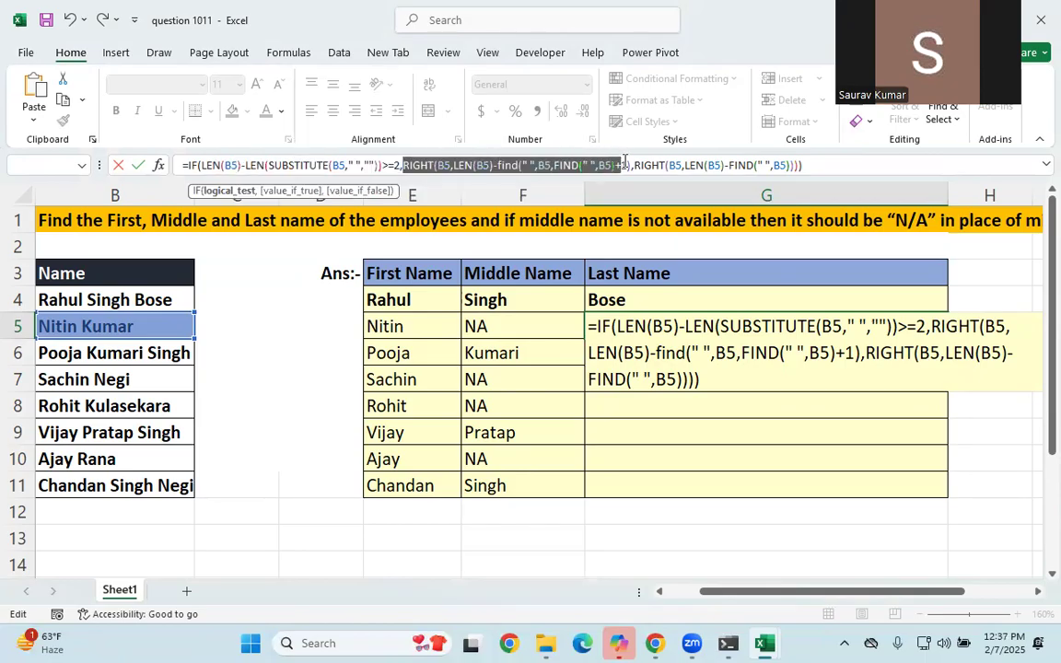
click(462, 166)
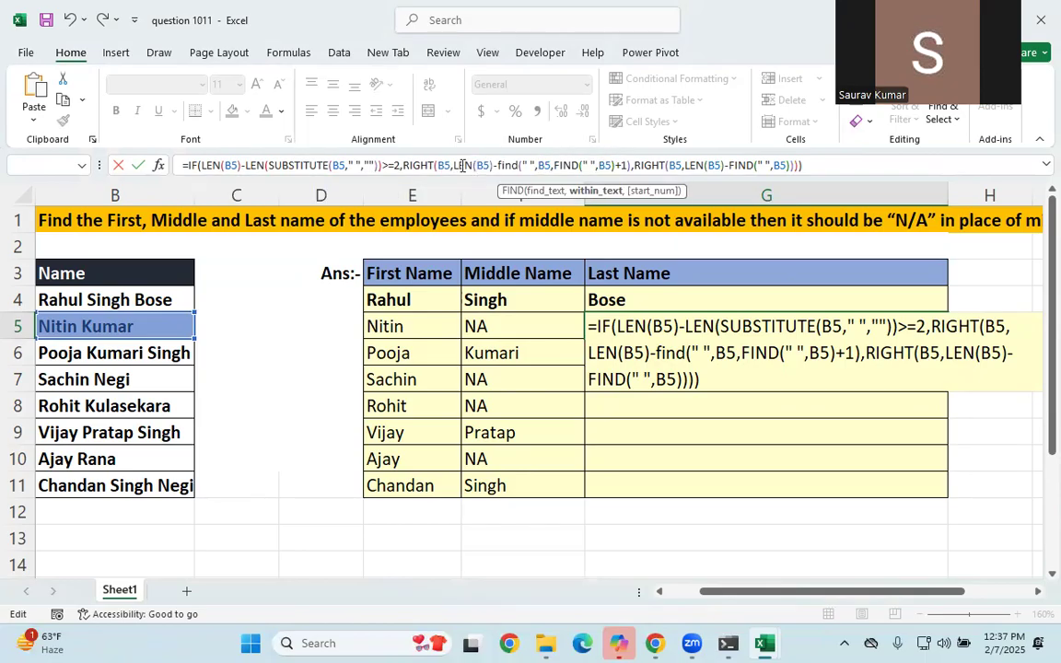
drag(453, 166, 499, 166)
click(513, 166)
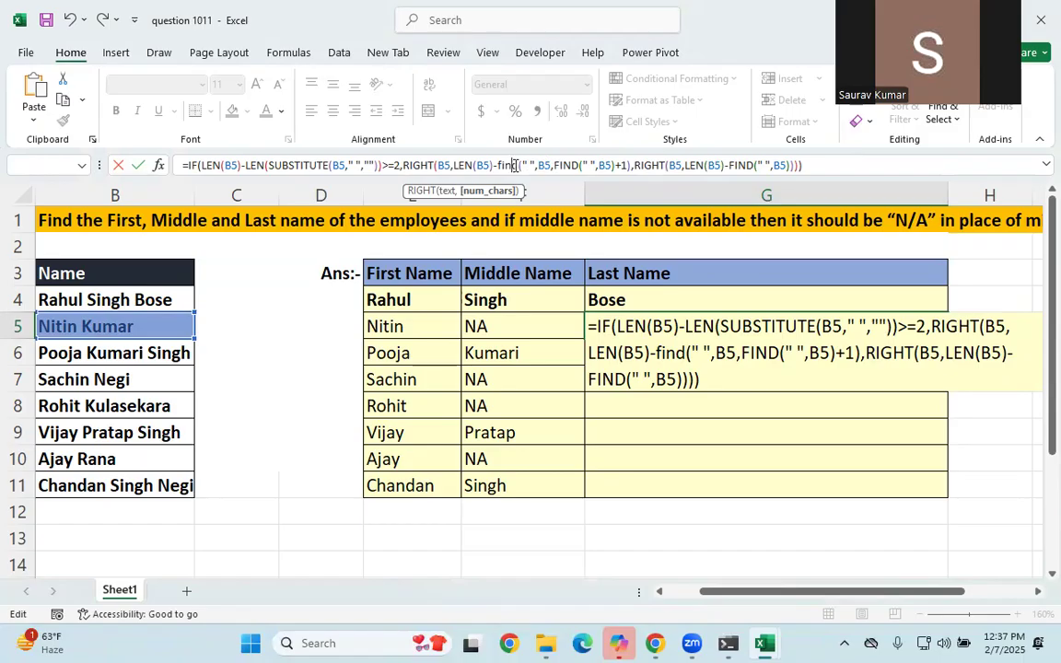
click(629, 165)
text())
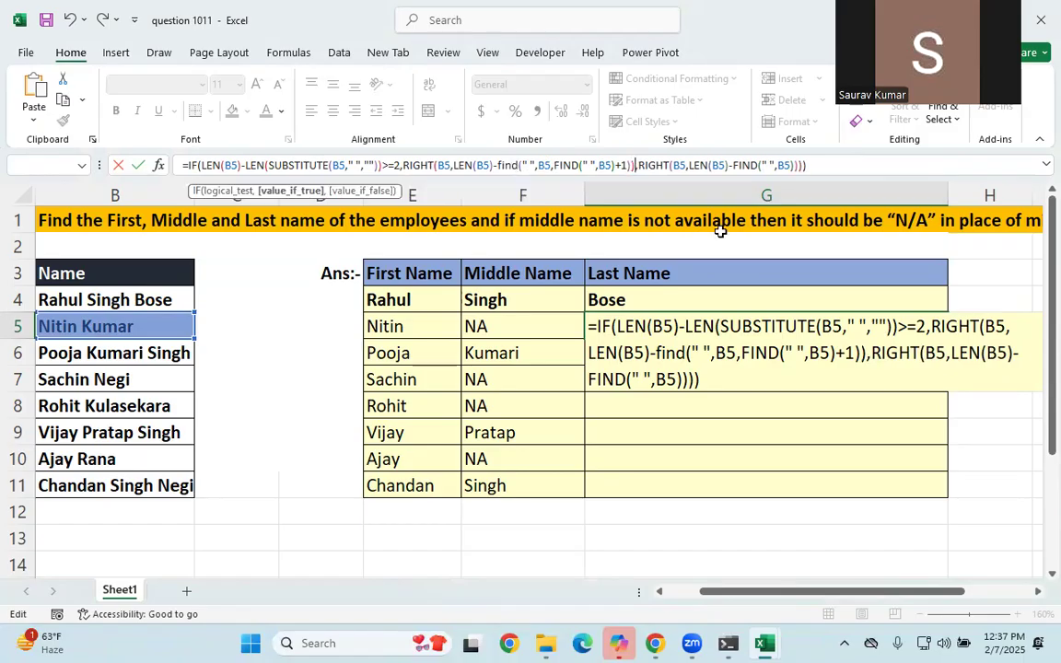
click(798, 166)
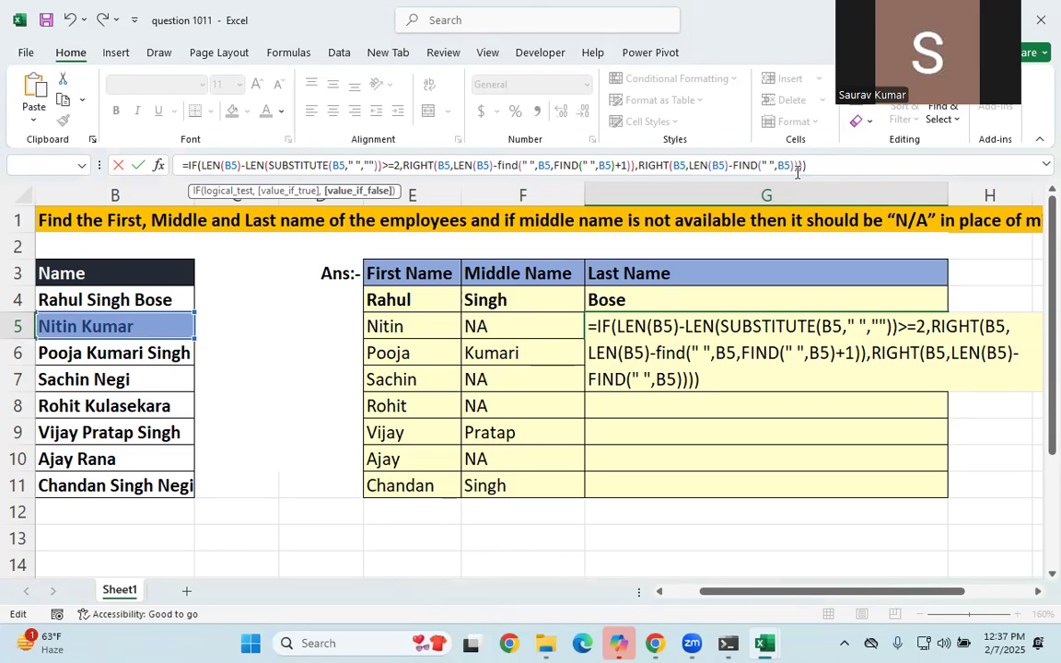
key(Return)
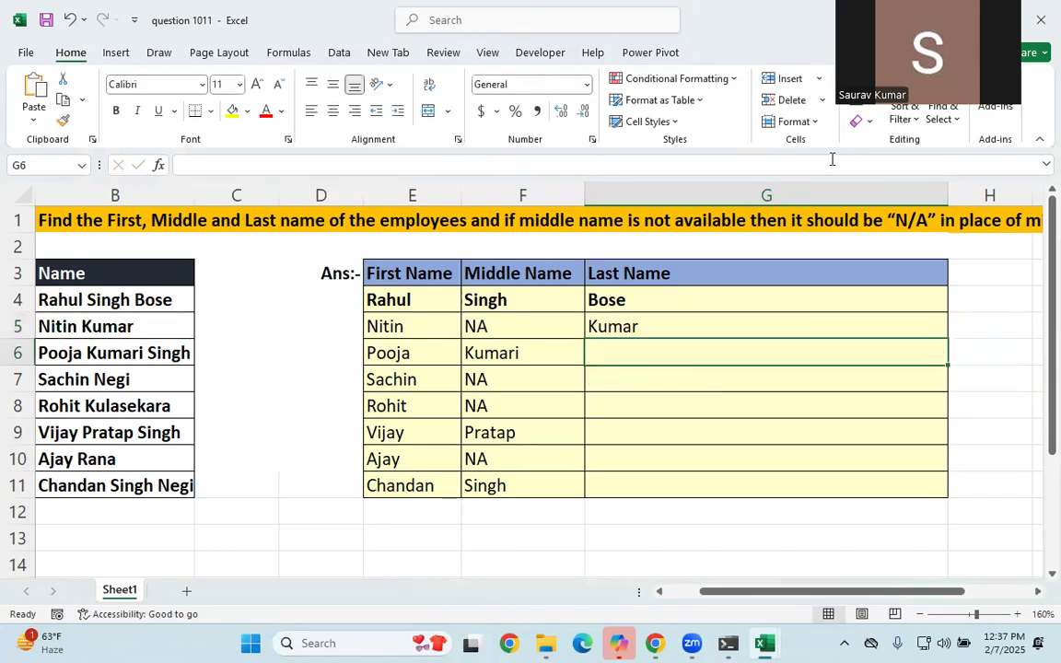
Fill the G5 formula down through G11 and autofit the width of the Last Name column G.
click(667, 323)
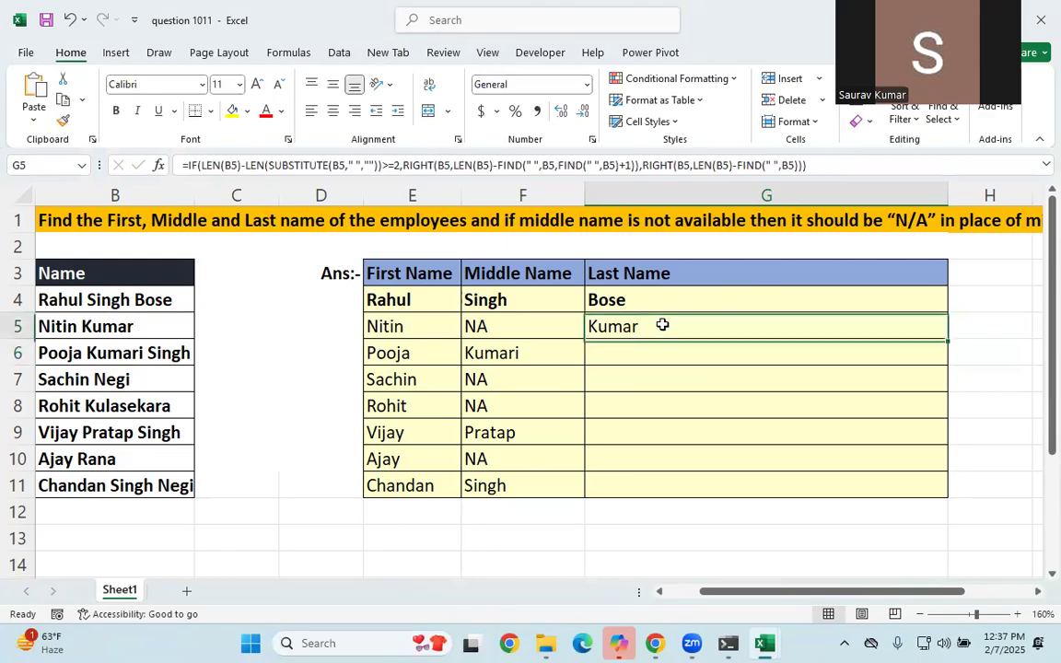
double_click(948, 340)
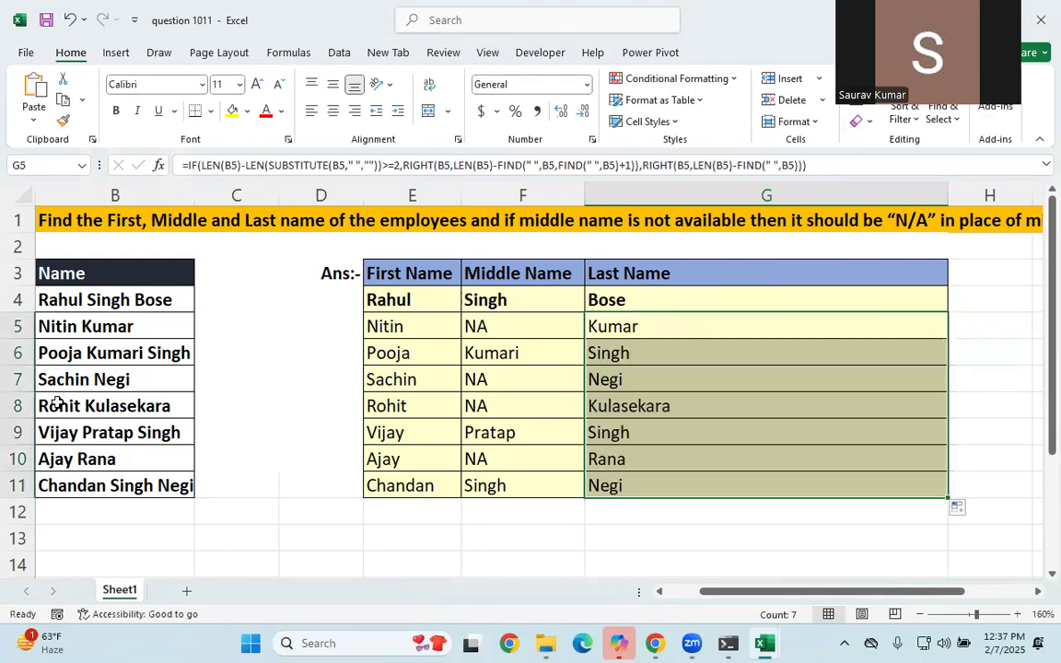
click(944, 197)
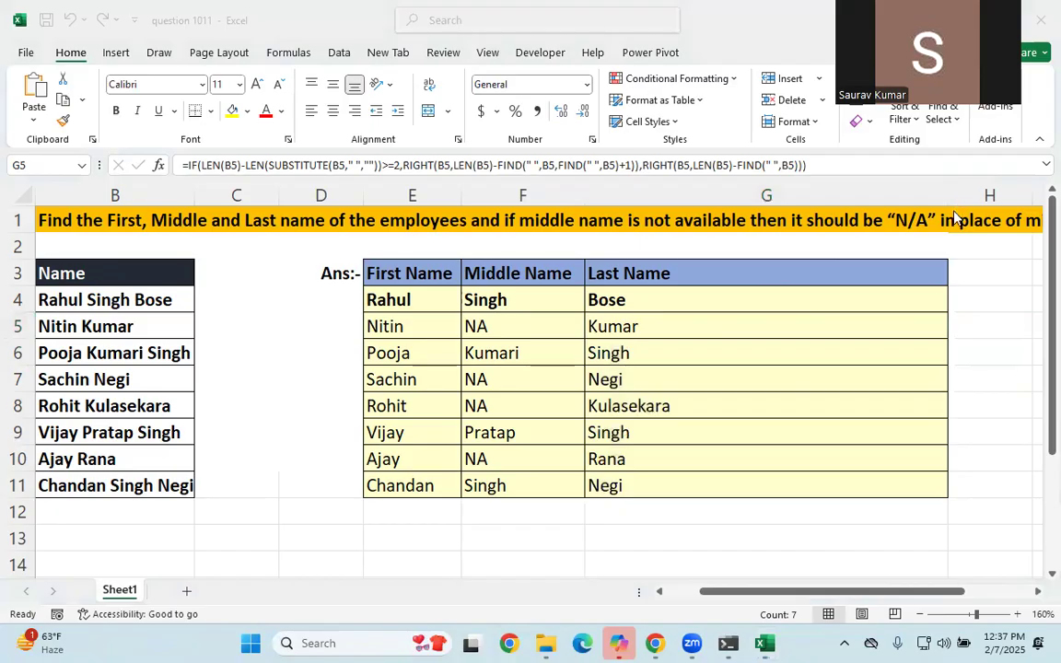
double_click(947, 196)
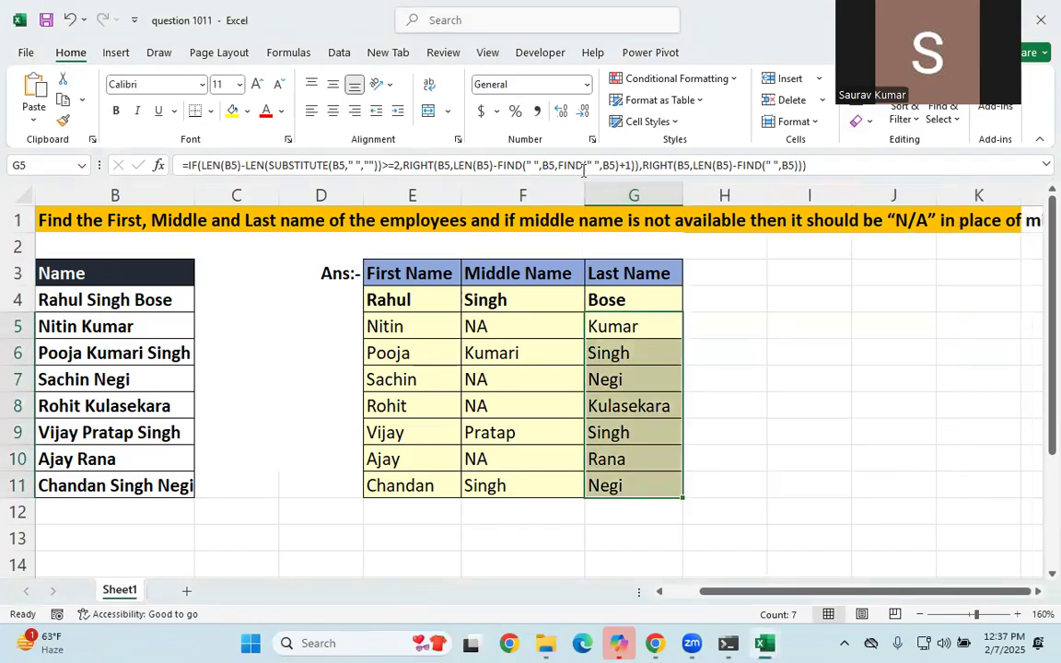
Check the closing parentheses in the G5 formula and review the split names in E5:G11.
click(633, 165)
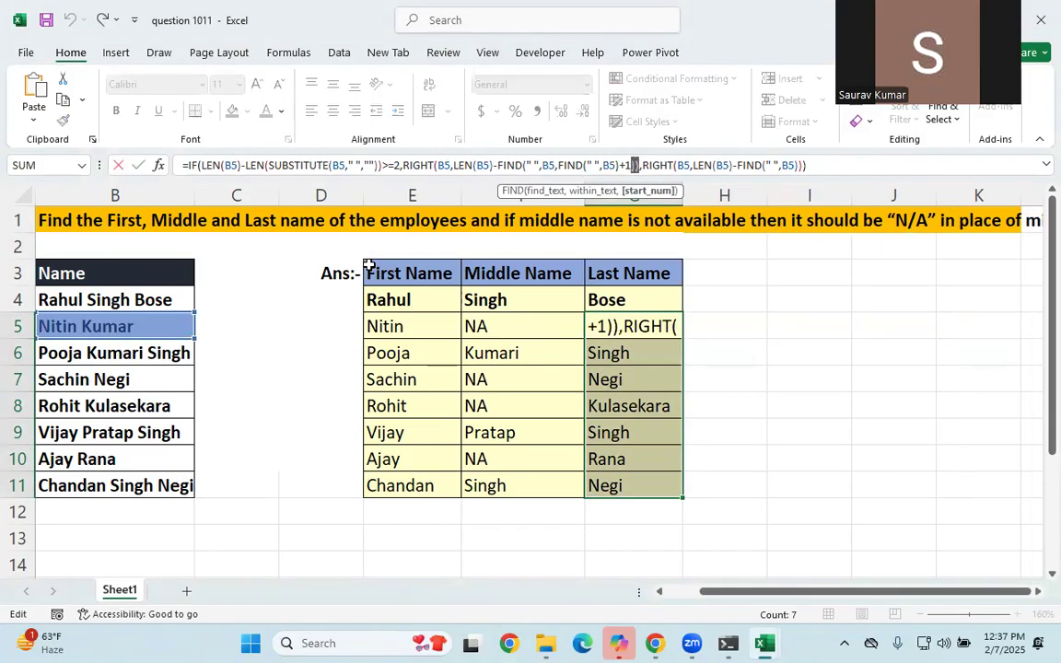
click(740, 164)
key(Return)
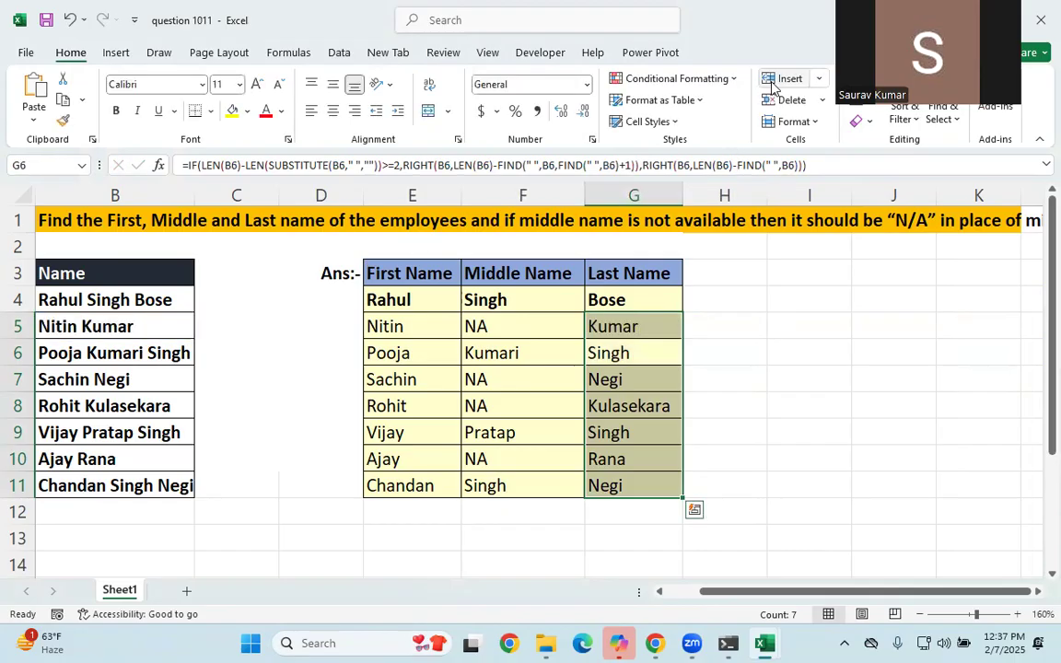
click(727, 346)
drag(387, 325, 621, 481)
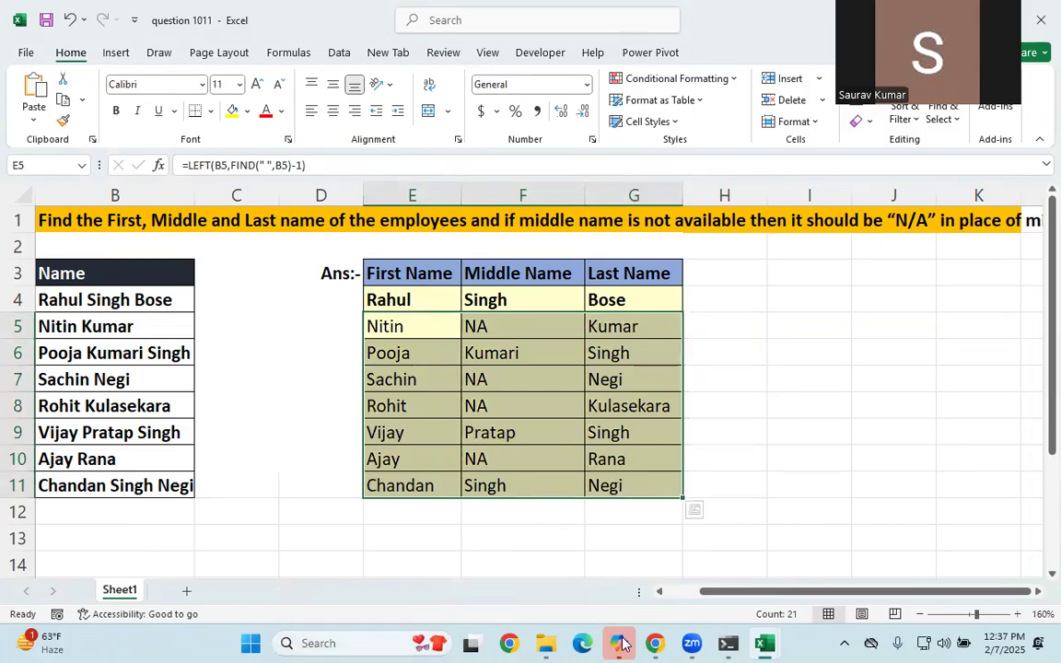
drag(722, 592, 687, 595)
click(496, 538)
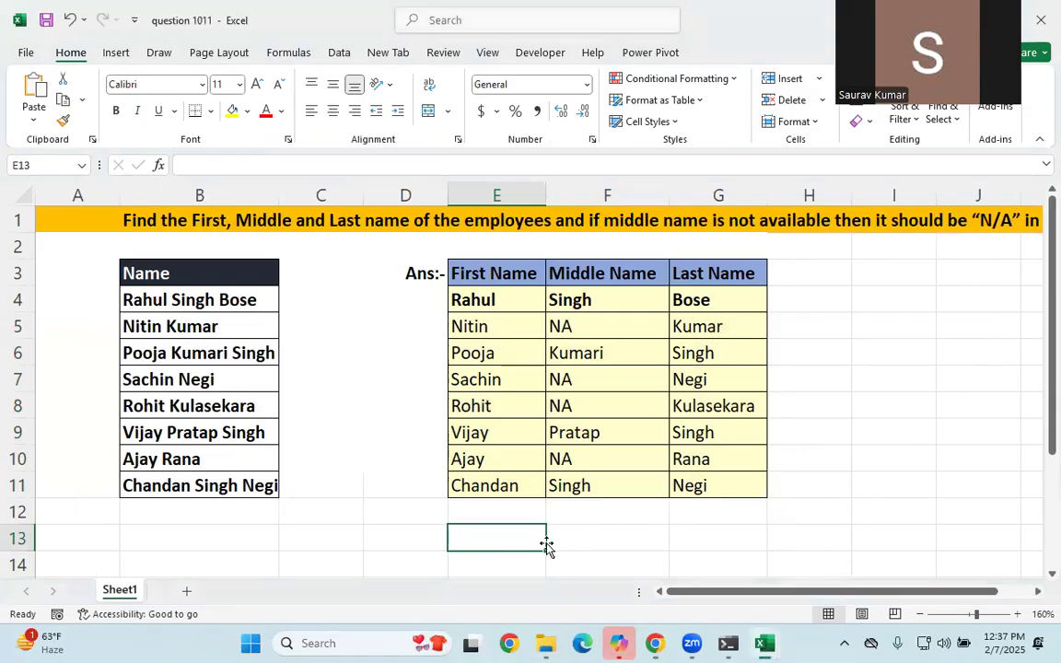
Switch to the Excel Must Solve, Before Interview workbook and browse its question sheets from Q -1 through Q-20.
mouse_move(764, 642)
click(680, 584)
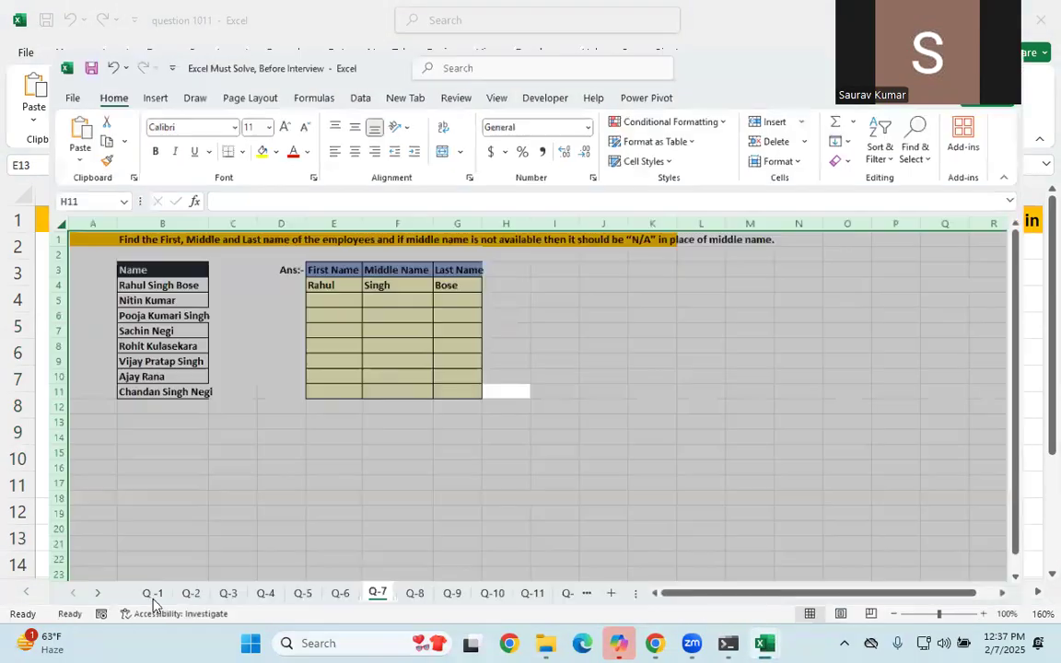
click(114, 592)
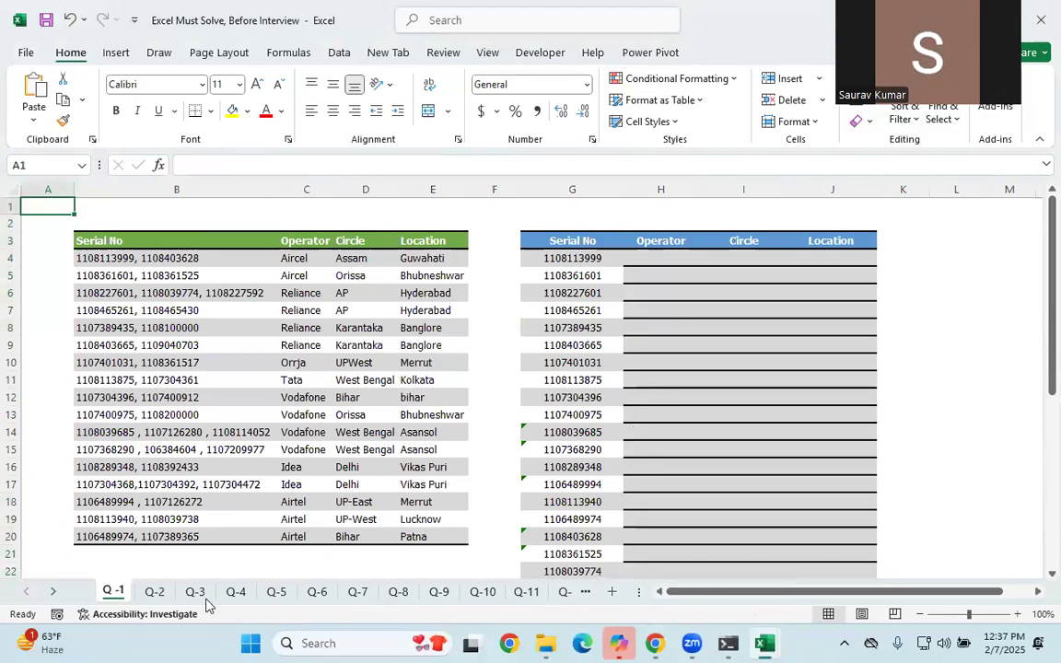
click(586, 592)
click(586, 592)
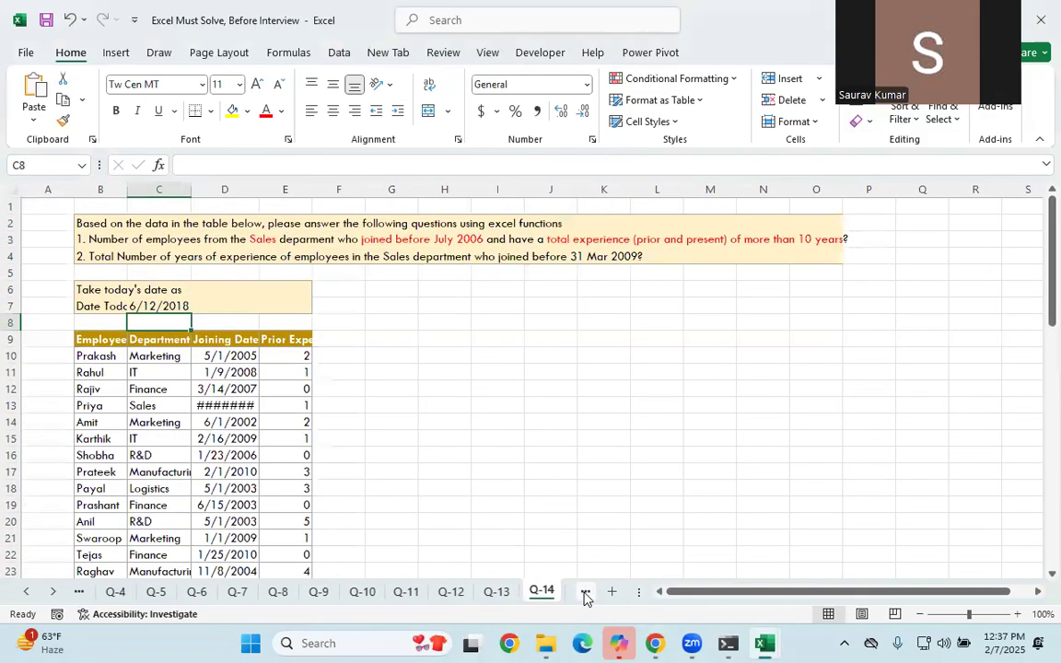
click(586, 592)
click(586, 592)
click(585, 592)
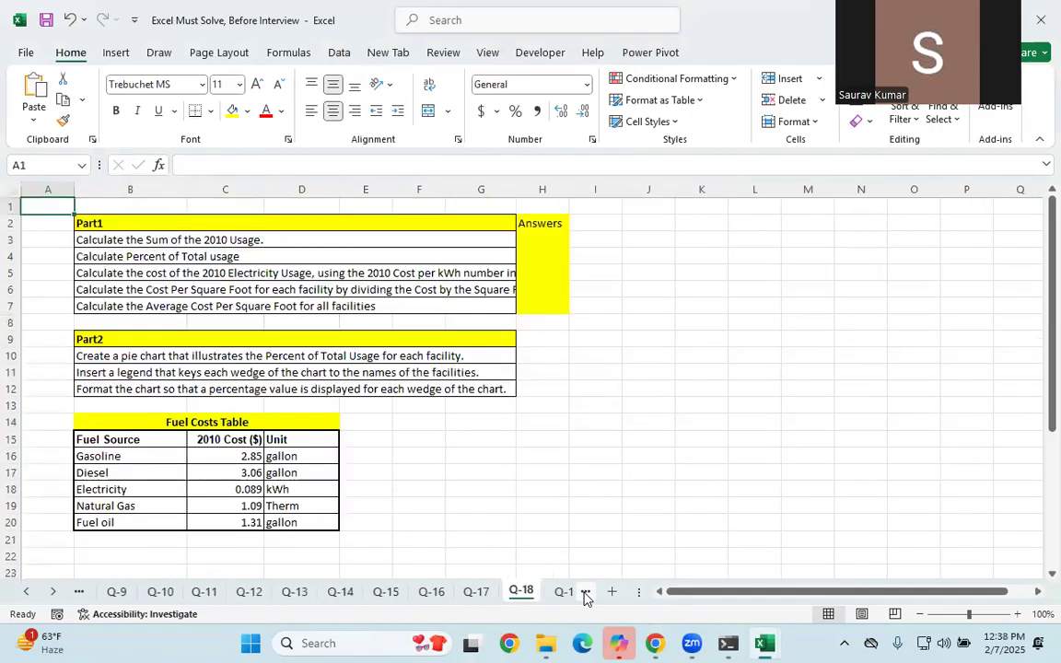
click(586, 592)
click(580, 592)
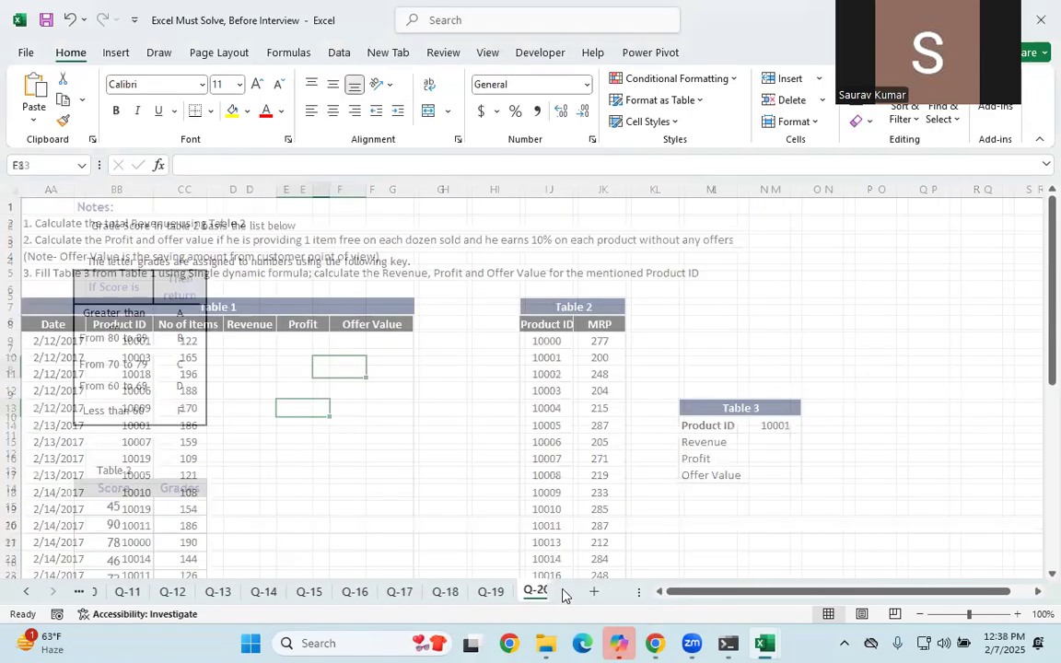
scroll(290, 403, down, 2)
scroll(258, 435, up, 2)
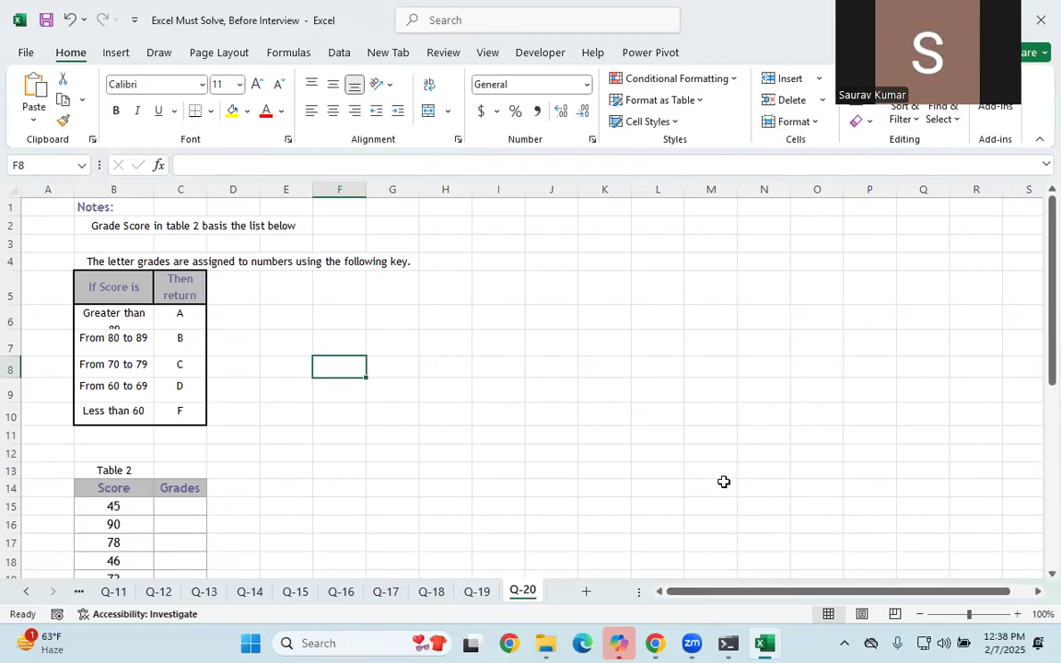
Return to the question 1011 workbook and review the full last-name formula in G5, leaving it unedited.
mouse_move(728, 642)
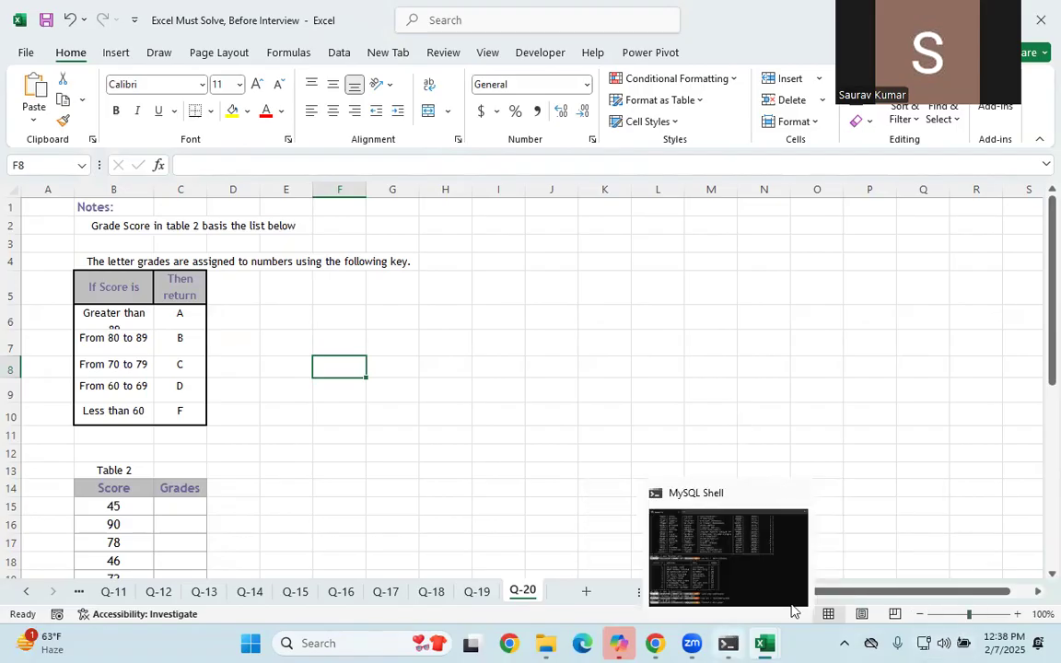
mouse_move(764, 643)
click(841, 518)
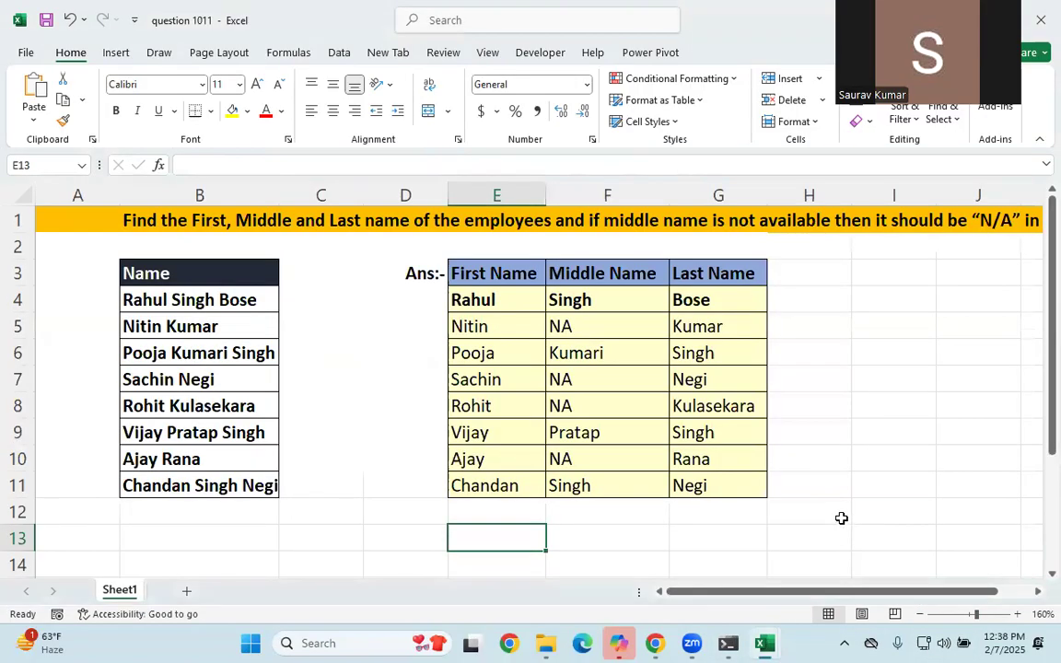
click(810, 435)
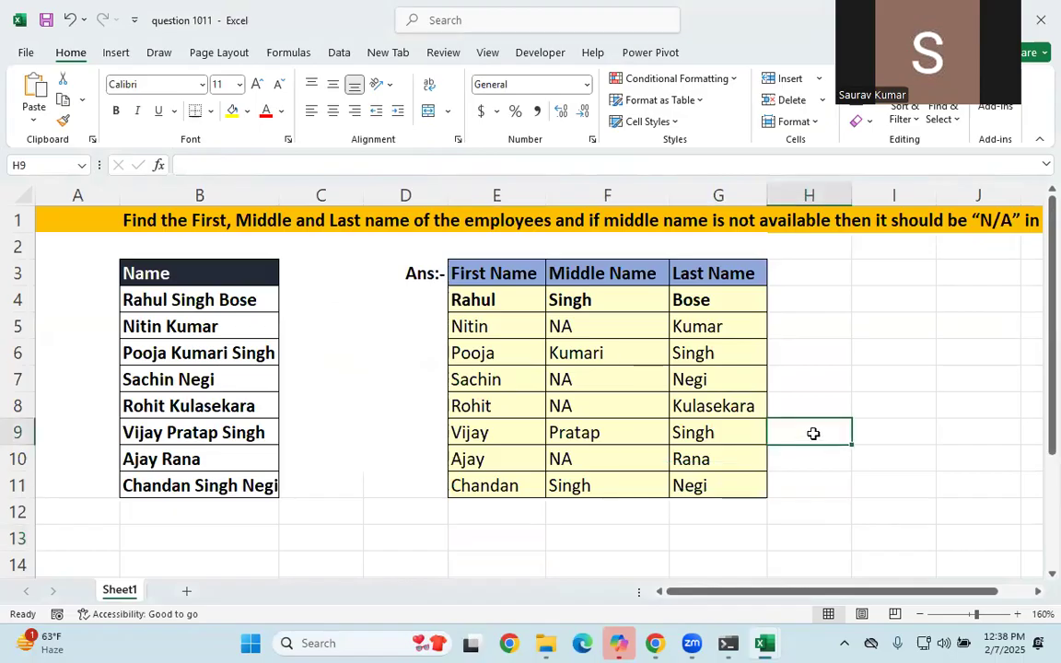
click(716, 330)
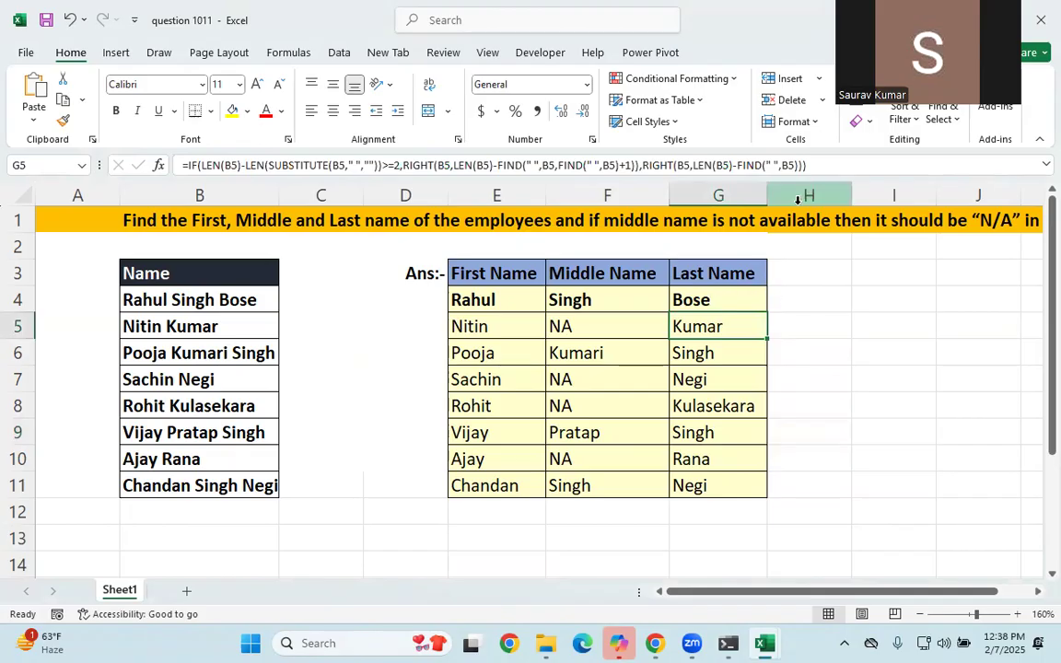
drag(824, 166, 170, 168)
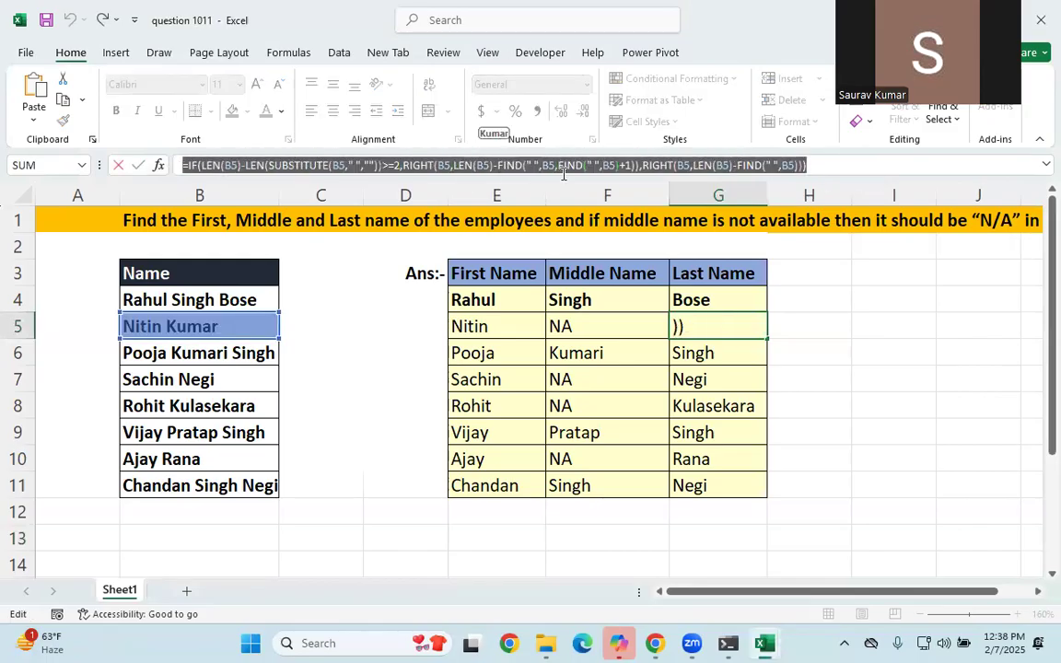
click(839, 162)
drag(837, 162, 205, 164)
click(839, 163)
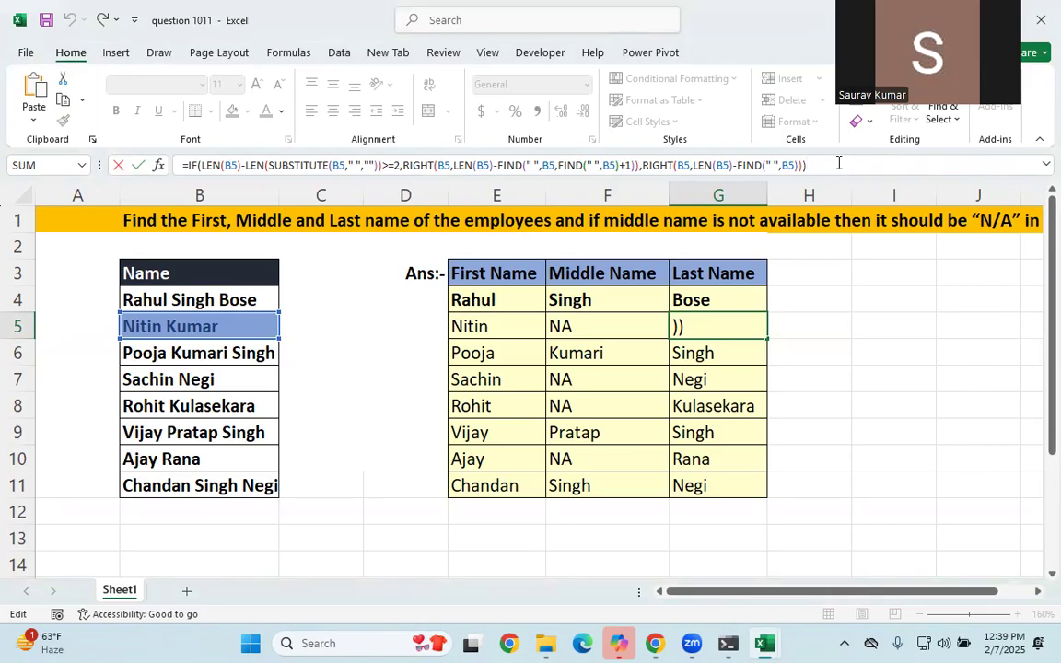
key(Return)
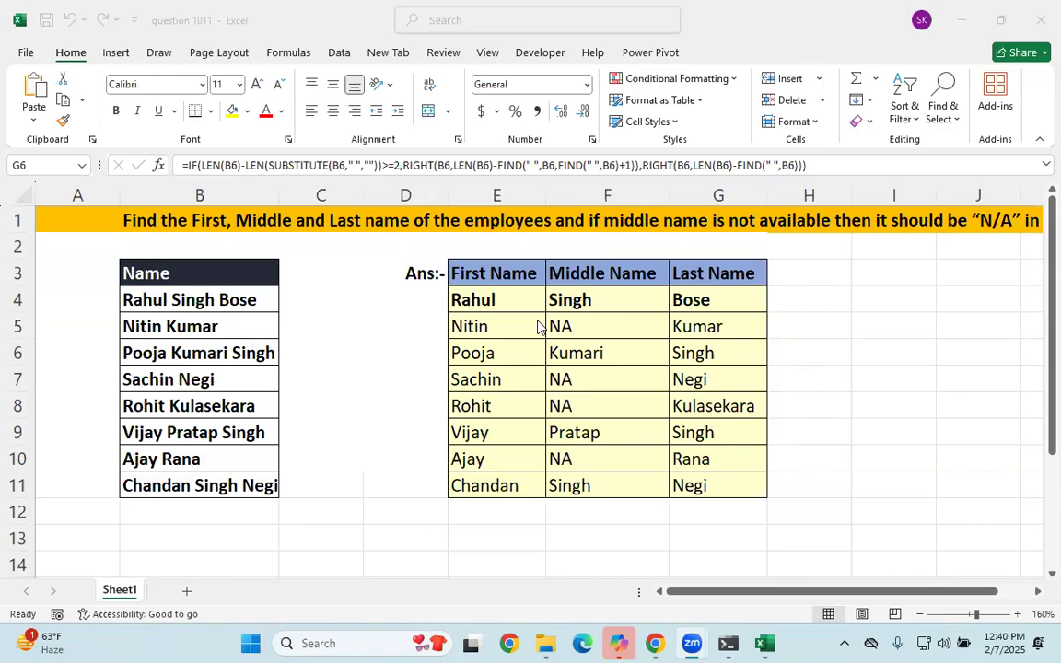
click(403, 504)
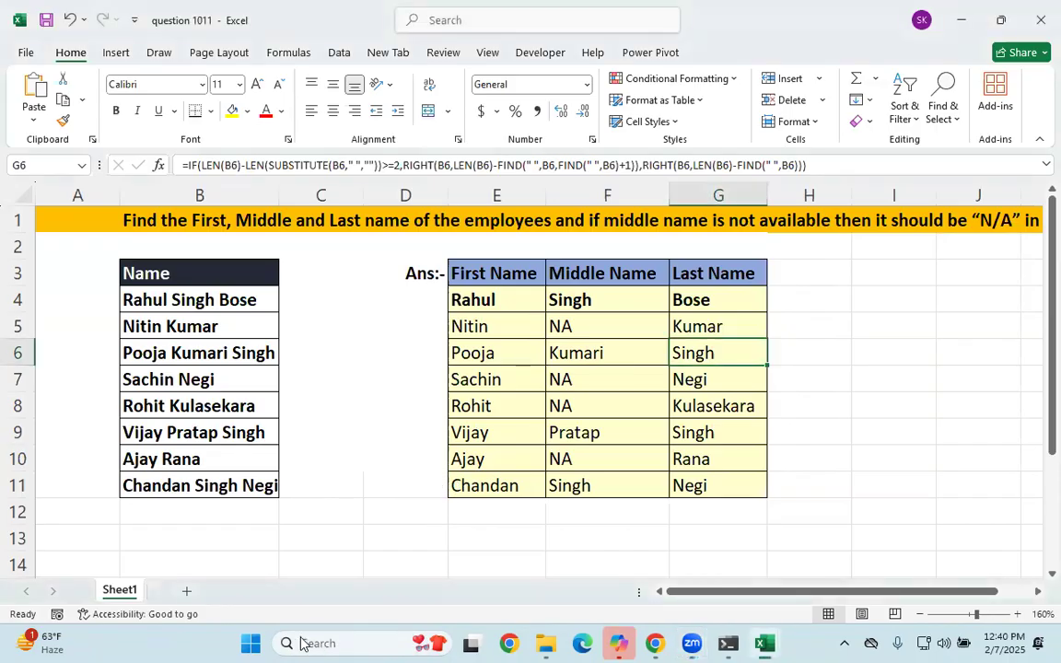
Switch to the Excel Must Solve, Before Interview workbook and go back to its first question sheet, Q -1.
mouse_move(764, 642)
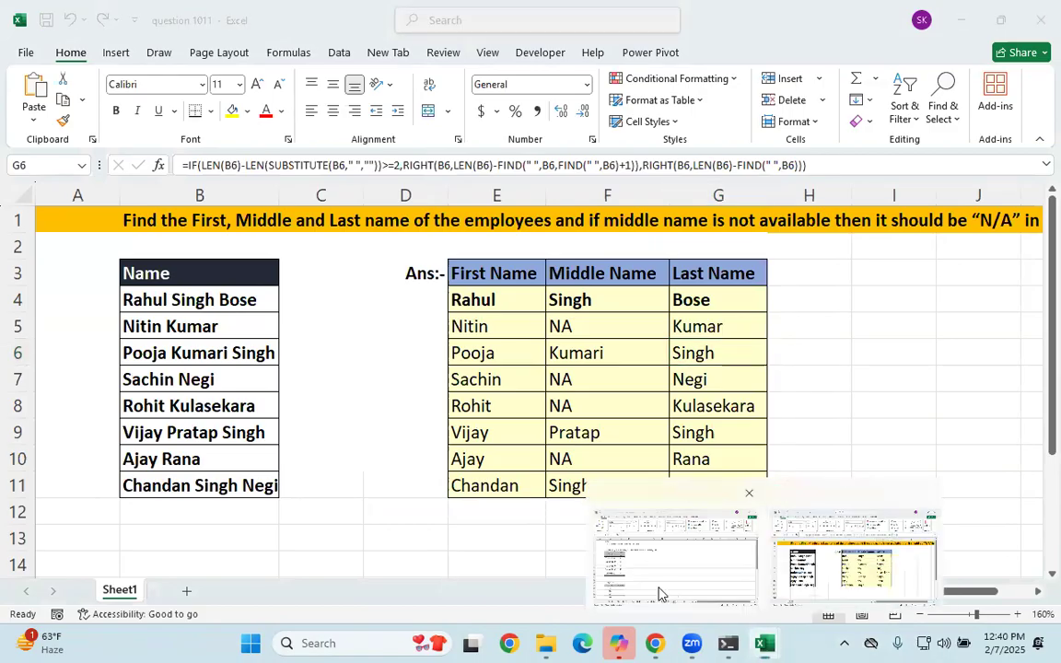
click(659, 593)
click(31, 591)
click(31, 591)
click(31, 591)
click(31, 591)
click(31, 591)
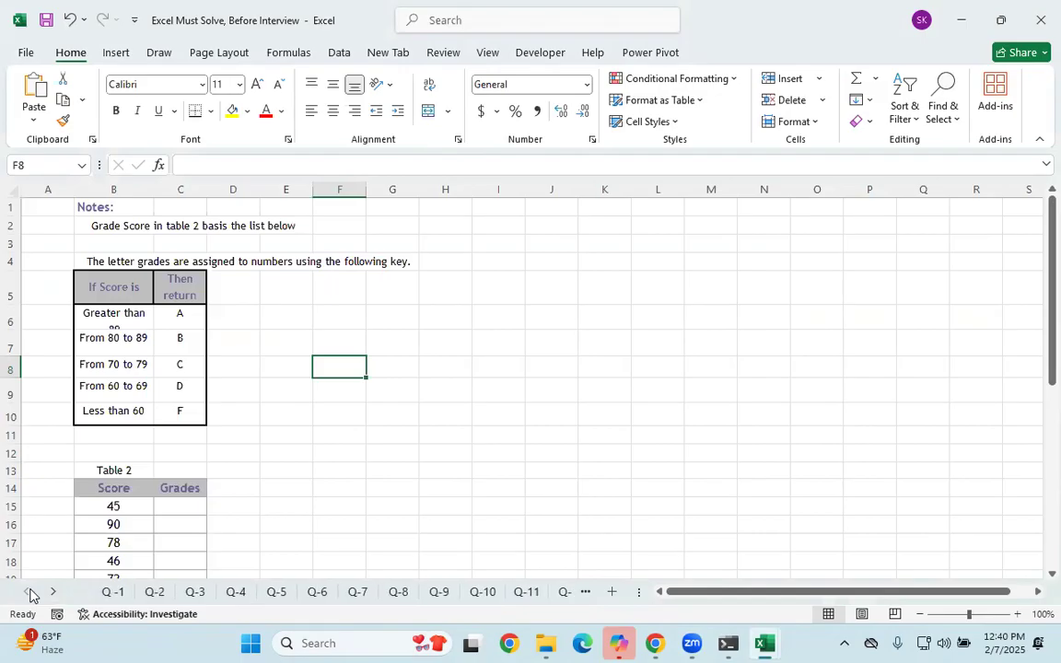
click(101, 592)
click(182, 521)
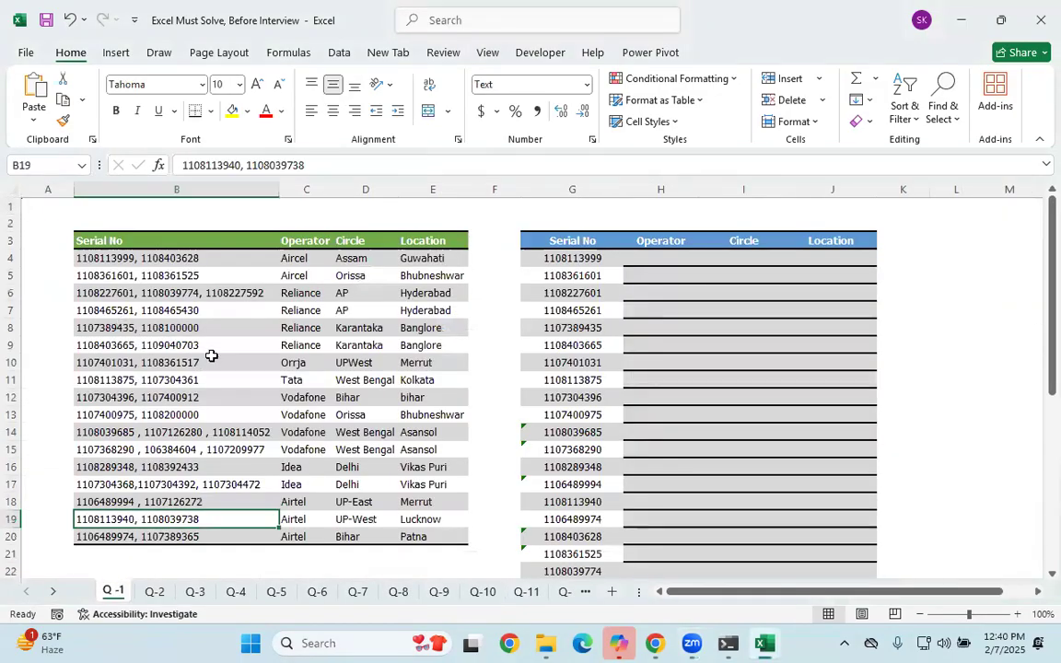
Examine how the combined serial numbers and their operator, circle and location relate to the blank lookup table in H4:J22.
drag(114, 258, 145, 516)
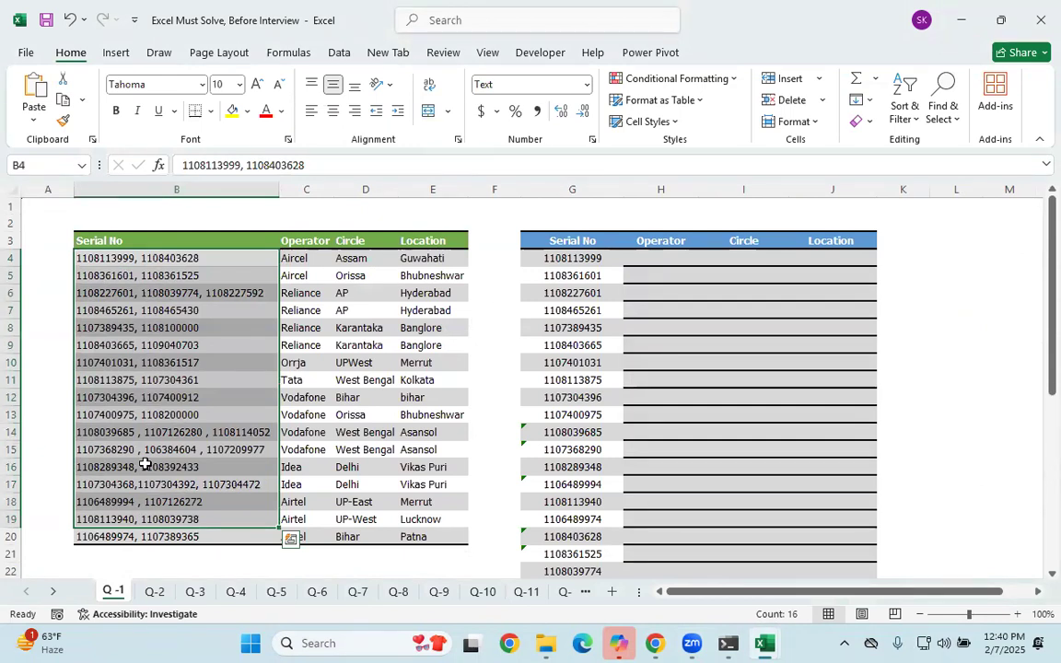
click(543, 365)
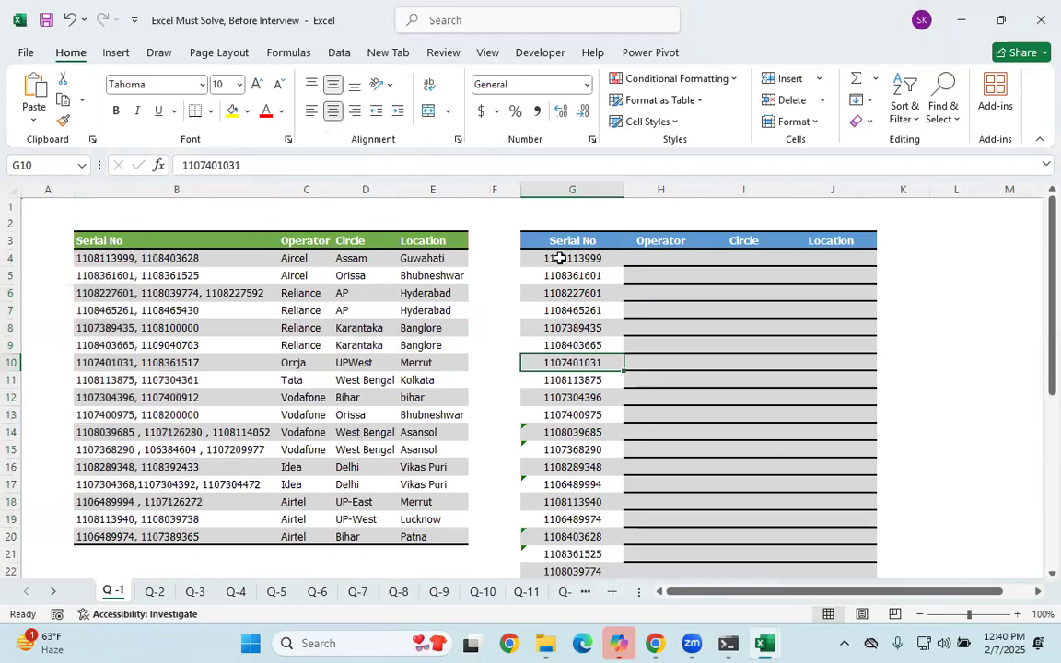
drag(560, 259, 561, 552)
drag(88, 432, 250, 429)
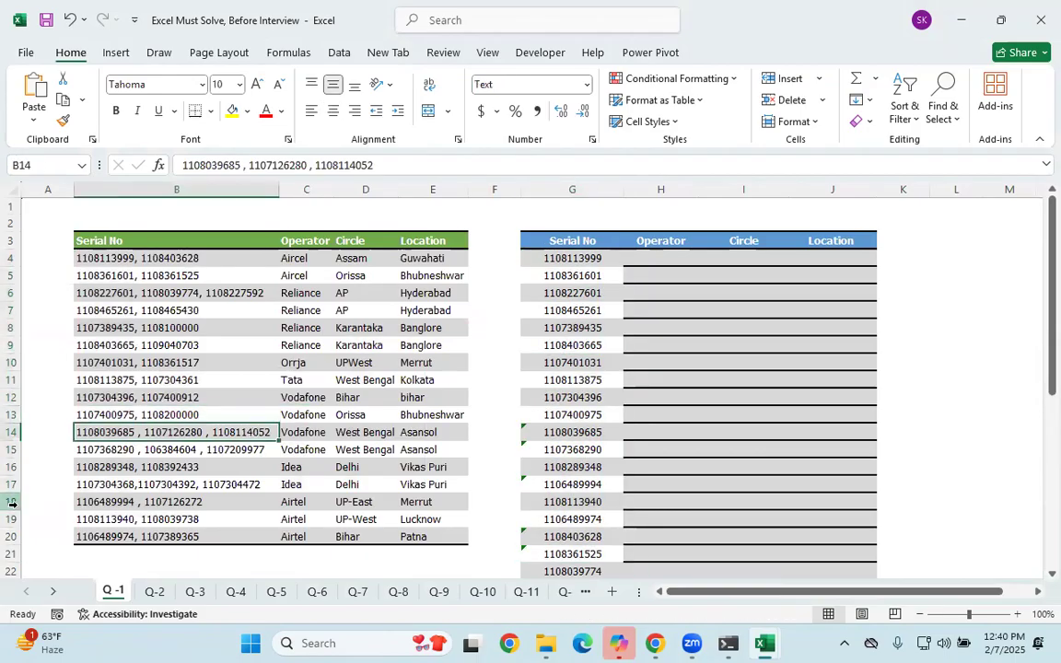
click(219, 517)
click(108, 432)
drag(297, 434, 412, 424)
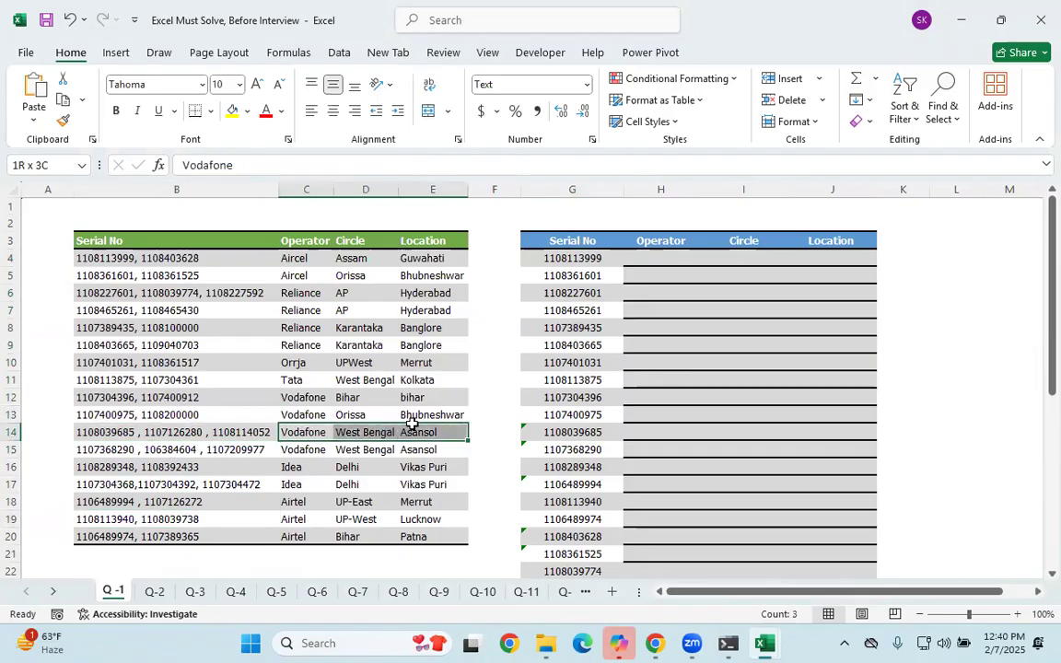
click(83, 433)
click(299, 431)
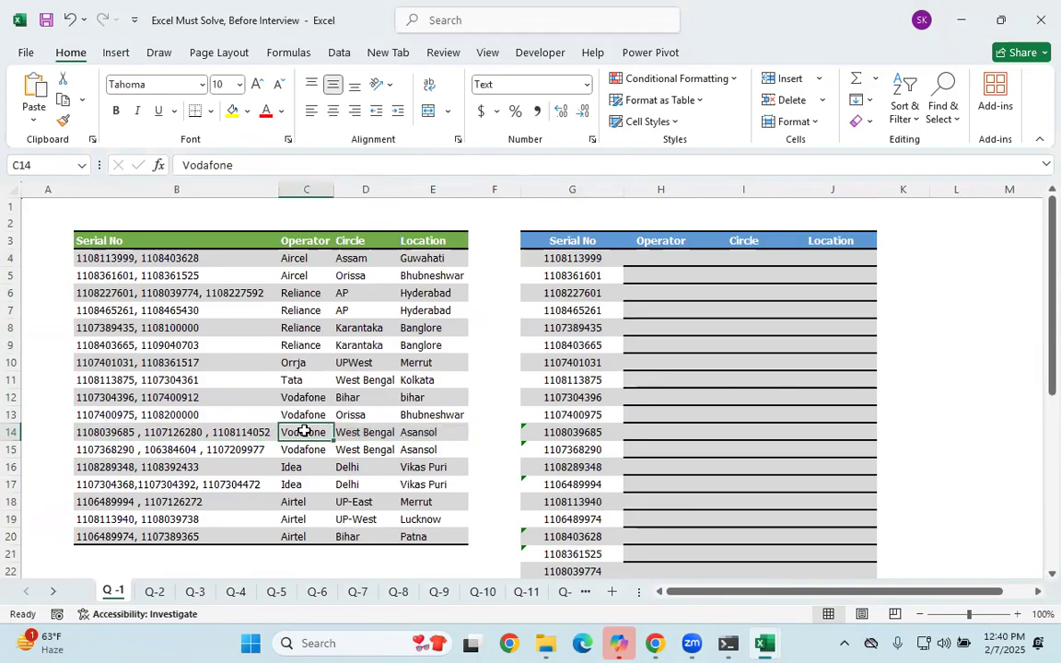
drag(660, 258, 810, 562)
scroll(737, 376, up, 1)
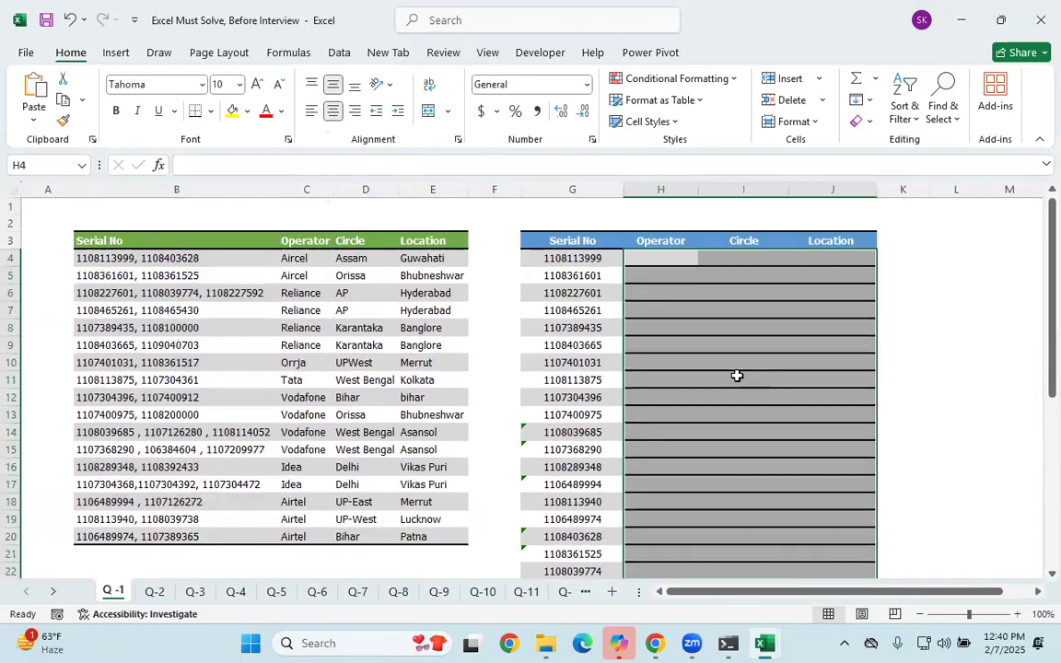
click(673, 331)
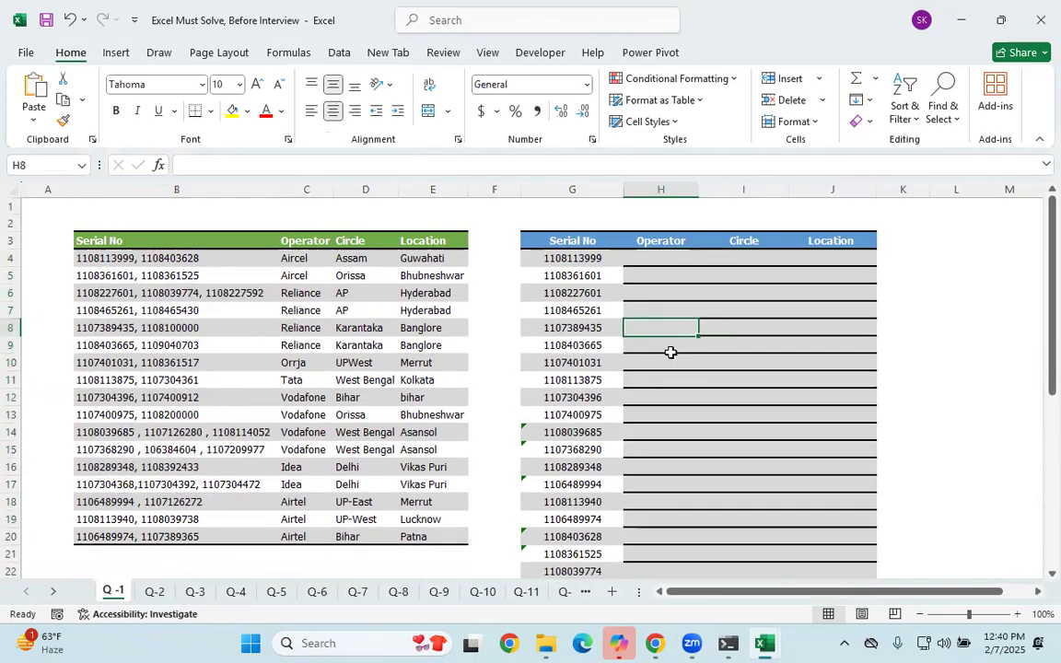
Close the Excel Must Solve, Before Interview workbook and bring up the Excel_Study Material folder in File Explorer.
click(1041, 19)
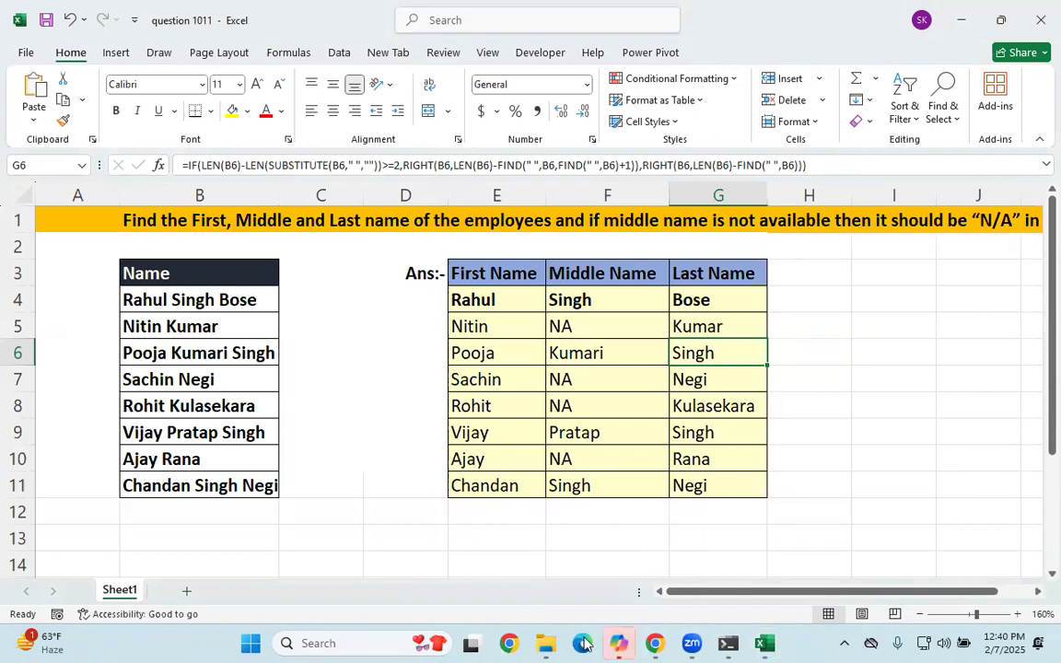
mouse_move(546, 643)
click(626, 535)
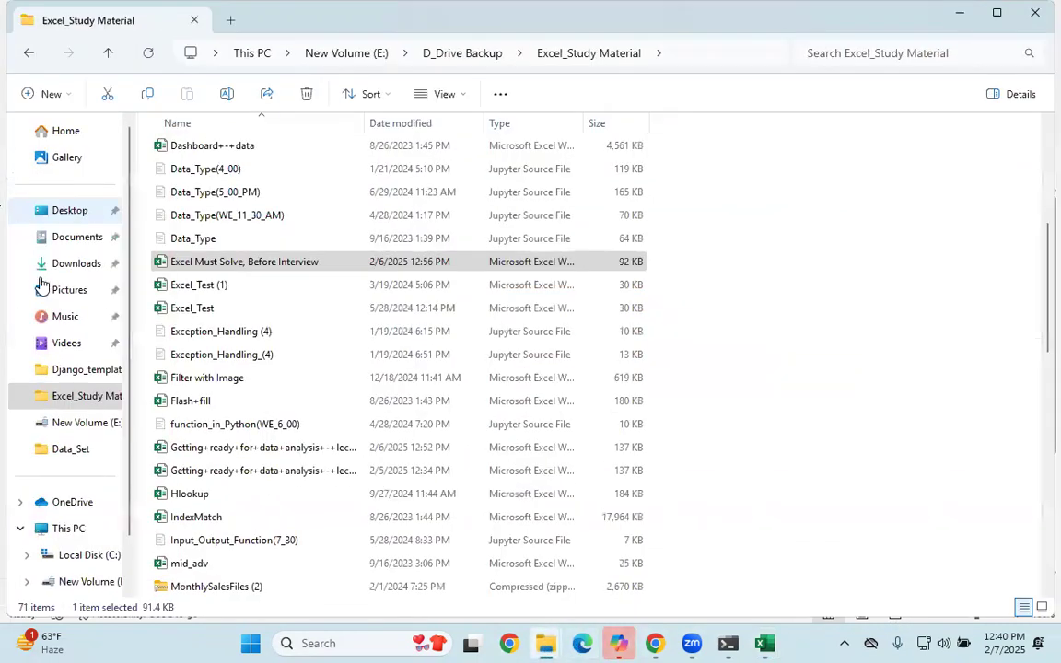
scroll(55, 350, down, 1)
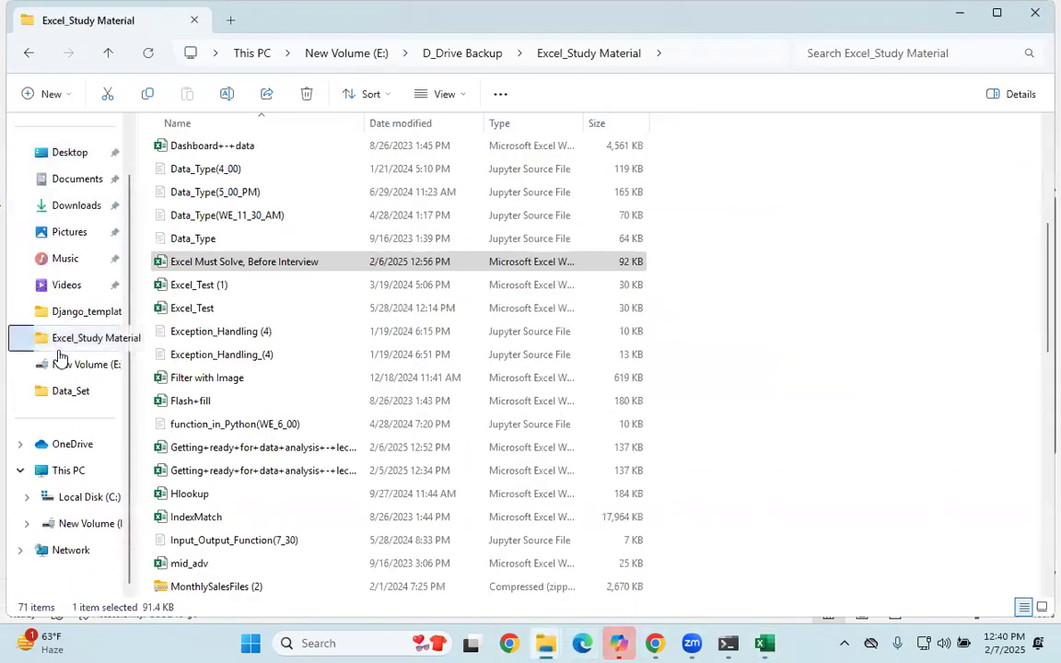
Look into the New Volume (E:) drive and return to the Excel_Study Material folder.
click(81, 524)
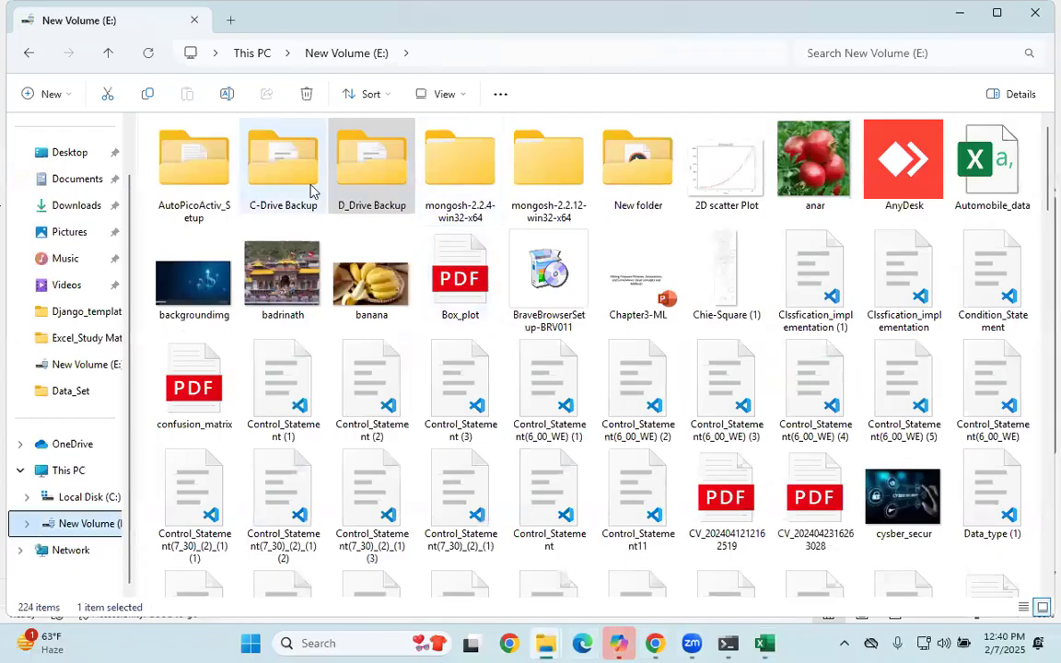
click(77, 338)
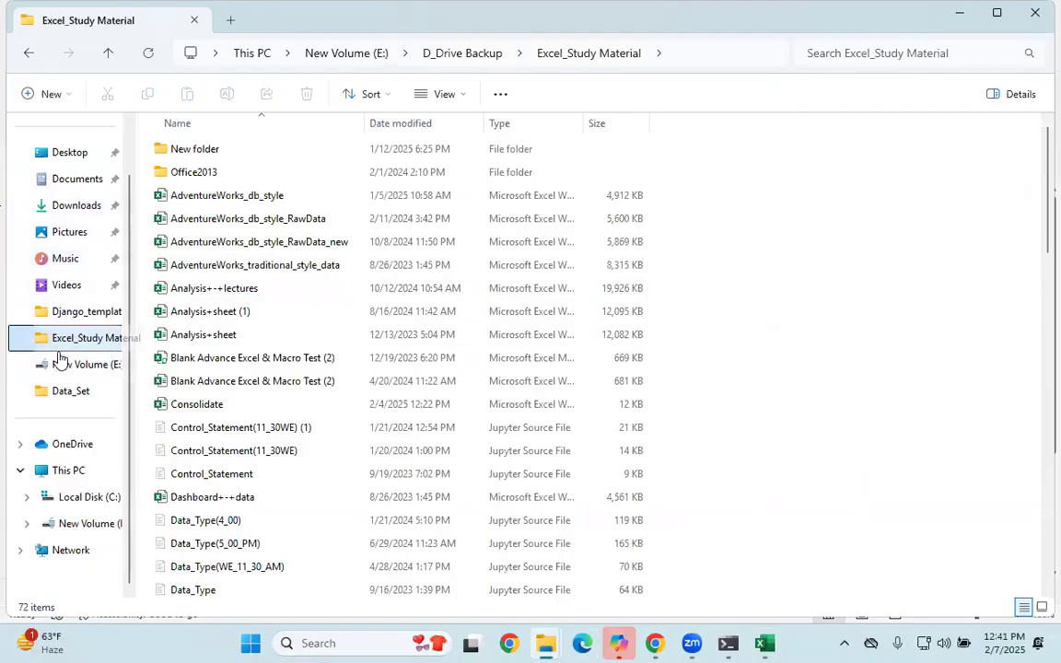
click(88, 364)
click(88, 339)
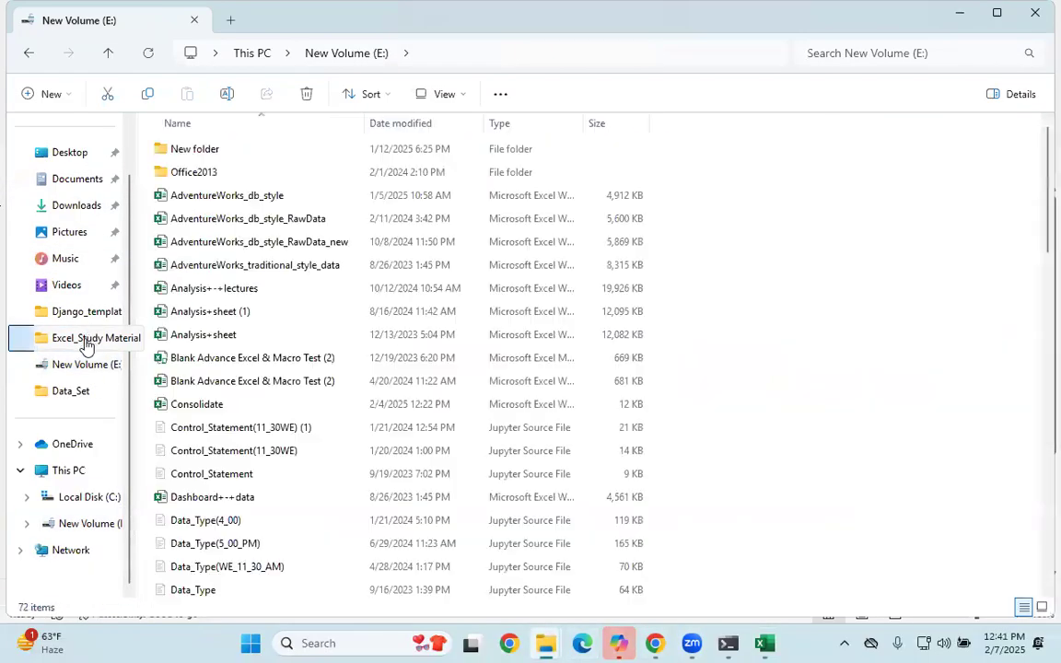
Find the Question_Paper workbook in the Excel_Study Material folder and open it.
scroll(274, 360, down, 12)
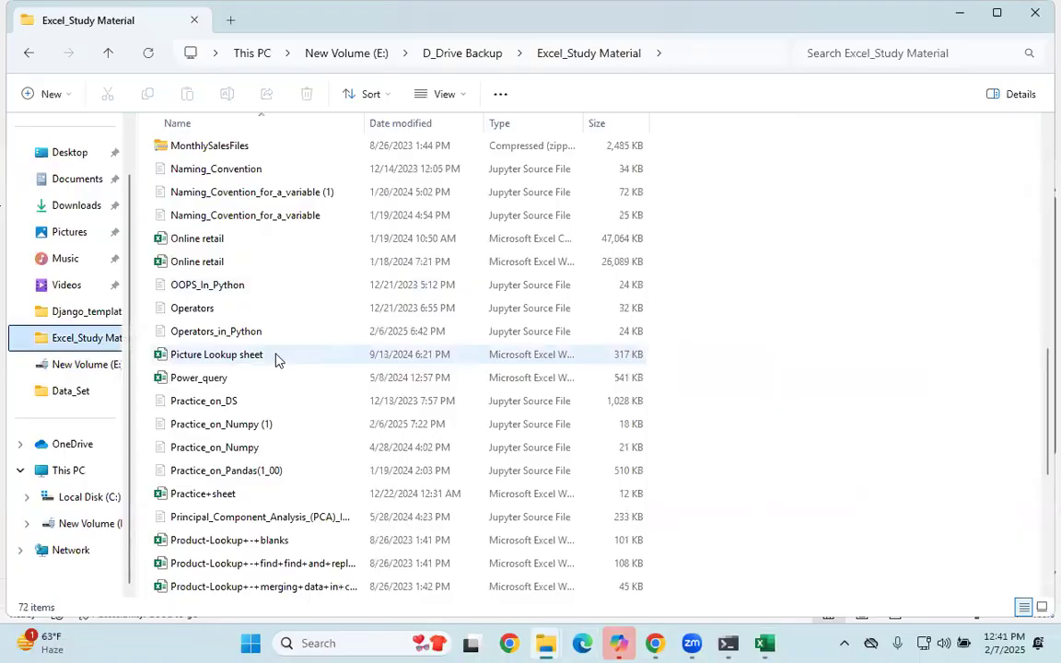
scroll(275, 355, down, 5)
scroll(103, 484, up, 1)
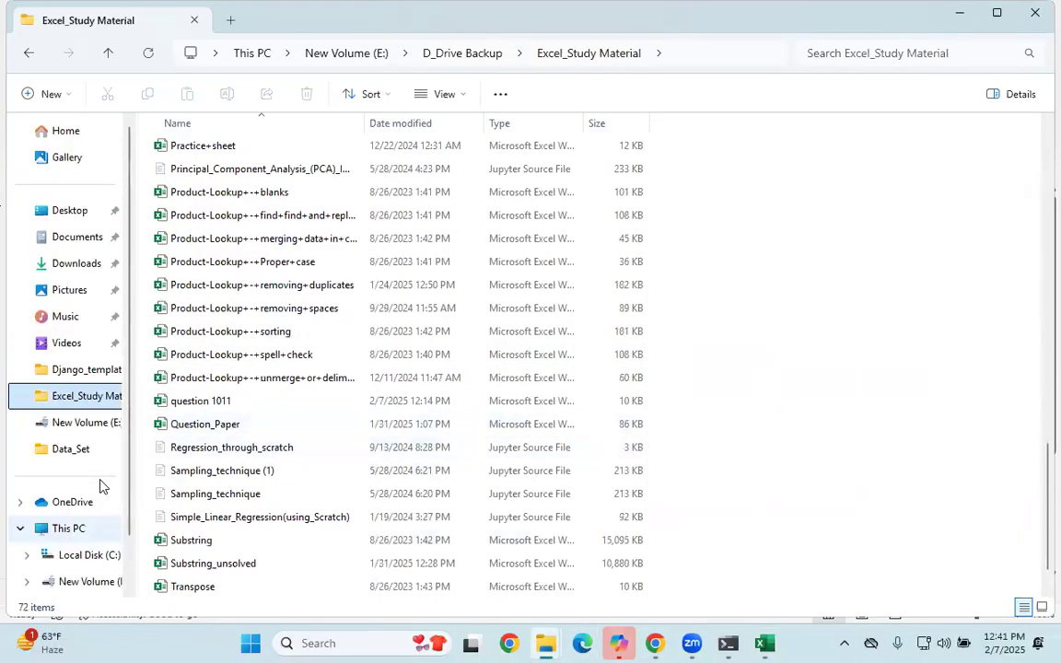
click(87, 398)
scroll(463, 396, down, 8)
scroll(463, 405, down, 4)
scroll(461, 406, down, 6)
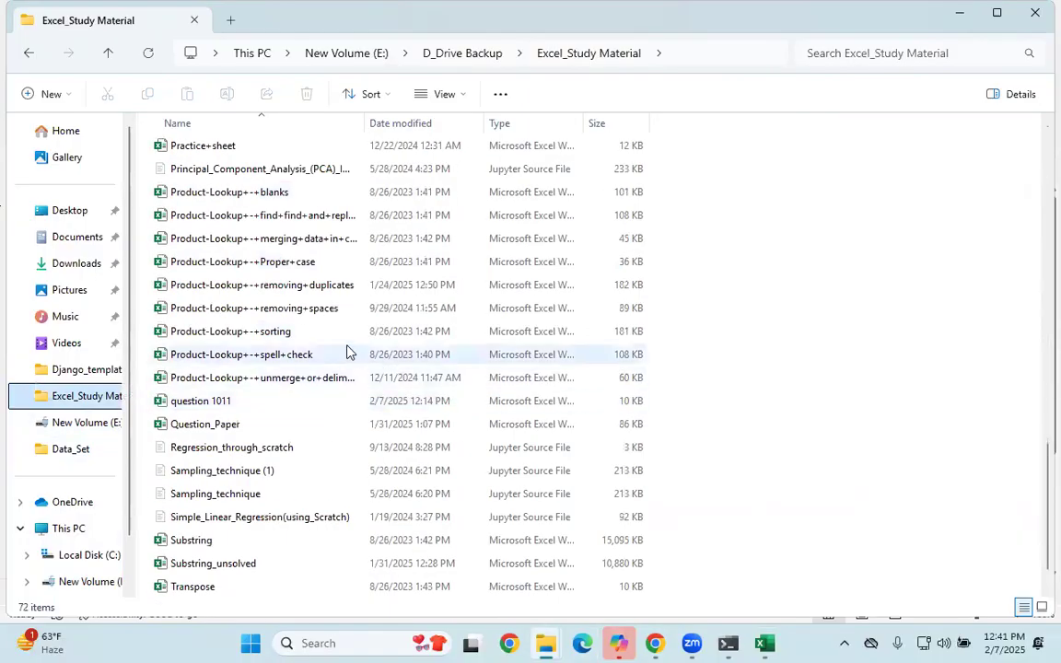
scroll(281, 348, down, 1)
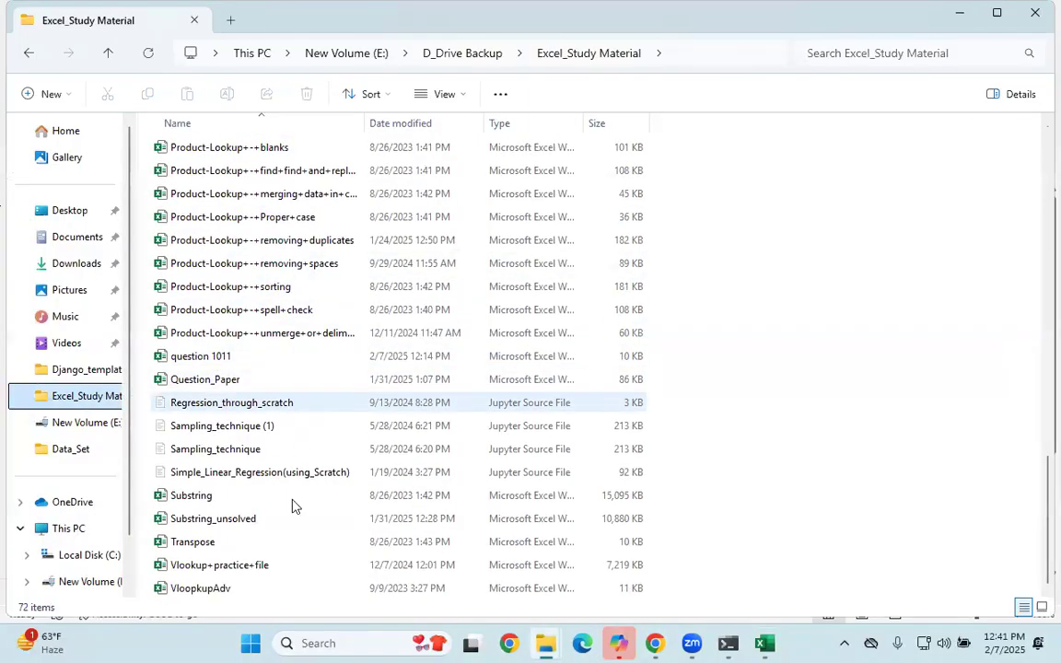
click(239, 383)
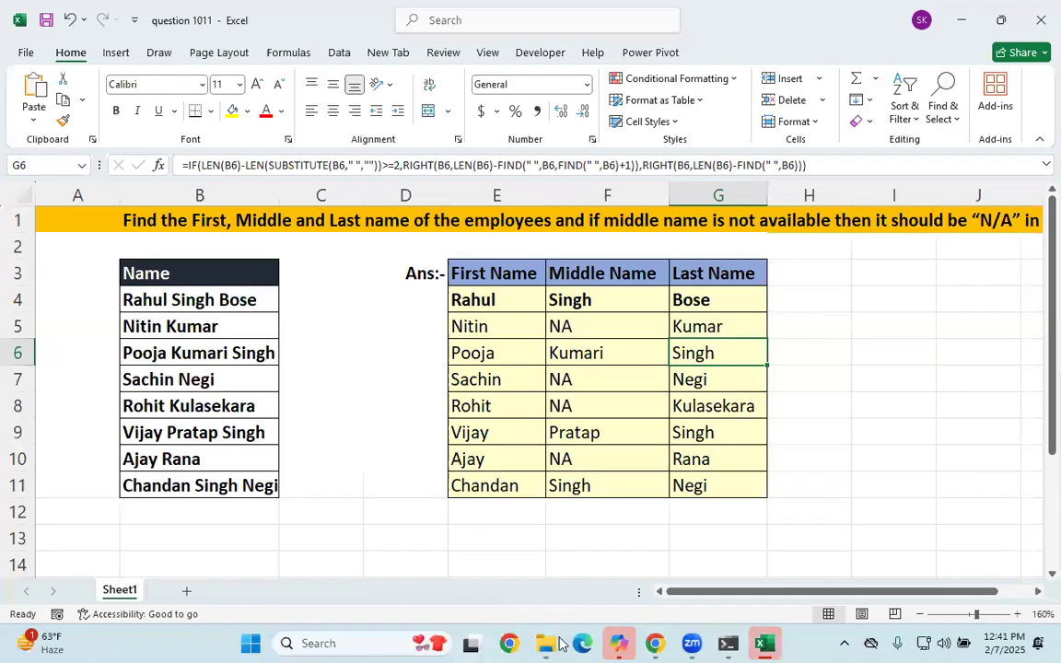
Switch back to the Excel_Study Material folder in File Explorer, find the Analysis+sheet (1) workbook and open it.
mouse_move(560, 643)
click(627, 535)
scroll(299, 405, up, 10)
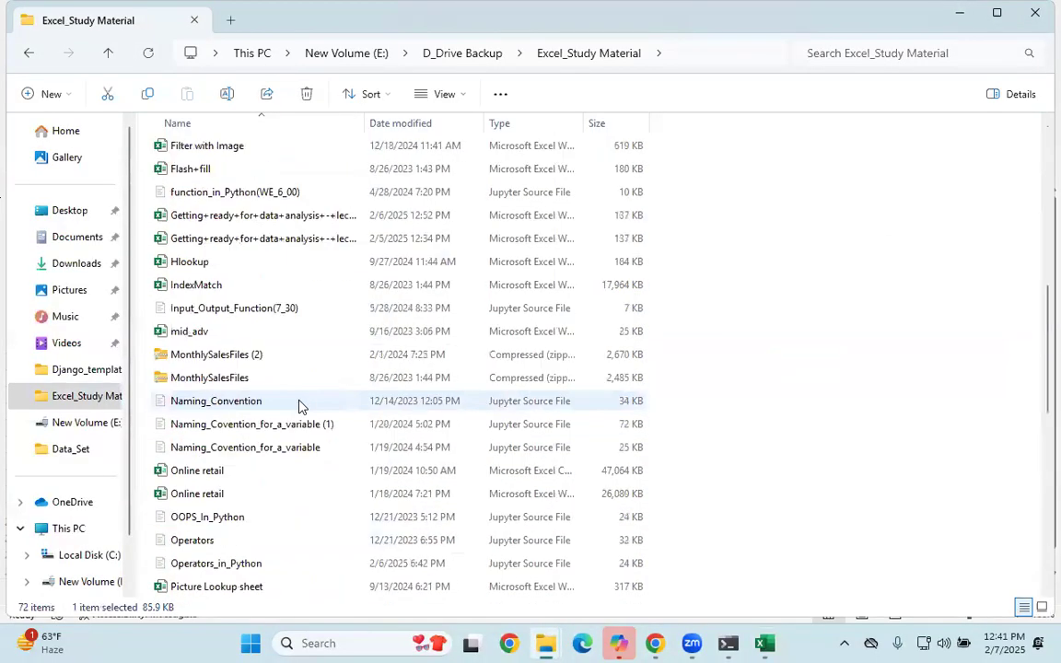
scroll(304, 392, up, 1)
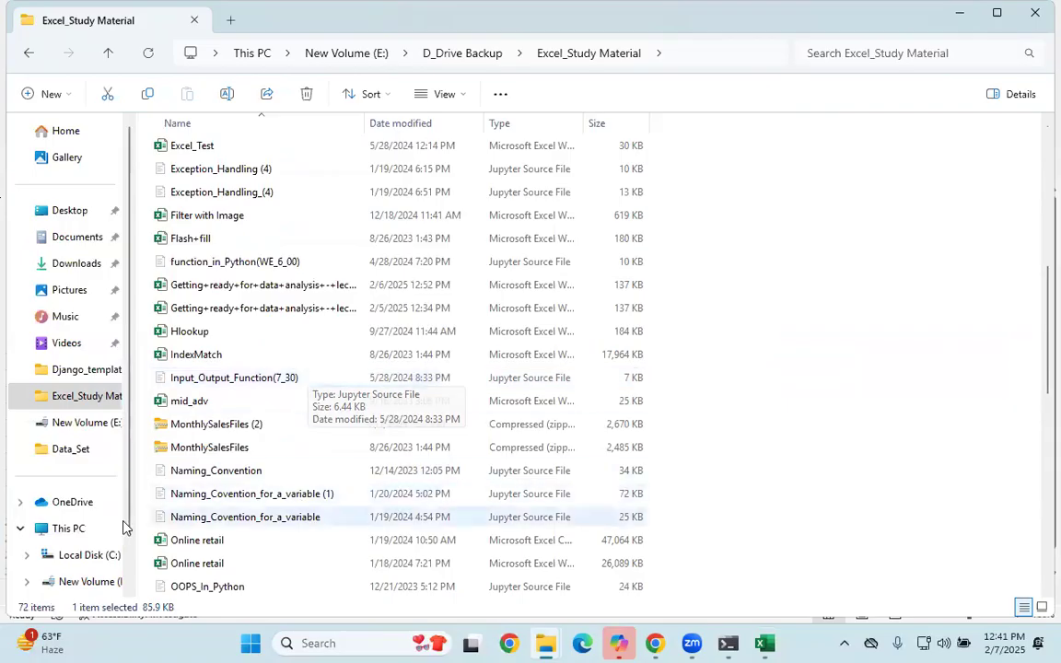
scroll(267, 401, down, 10)
scroll(275, 446, down, 2)
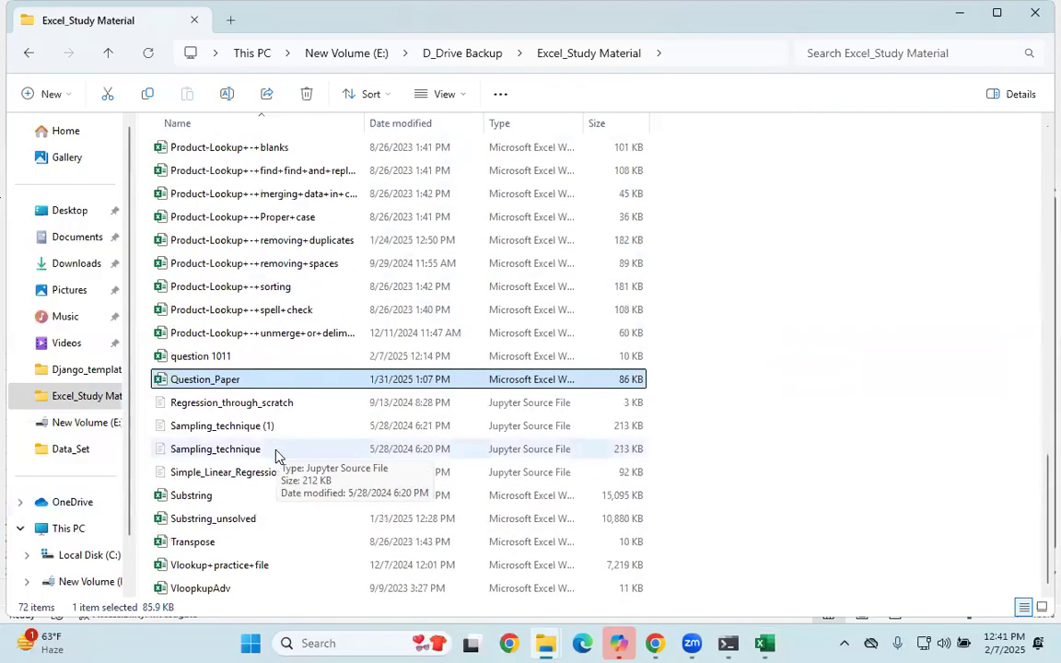
scroll(332, 378, up, 3)
scroll(332, 382, up, 15)
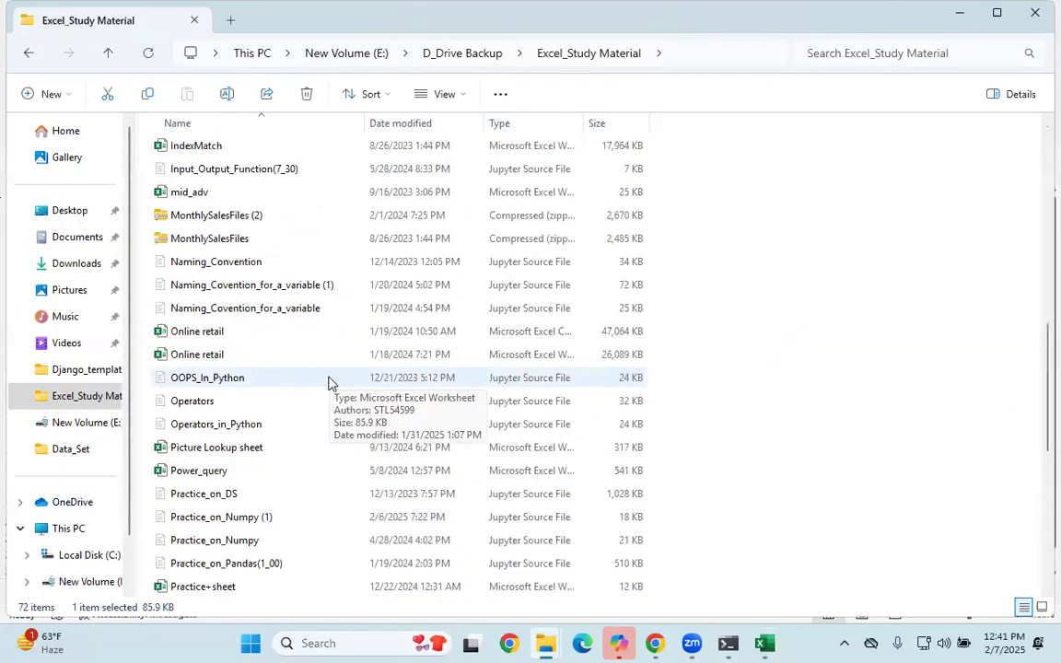
scroll(336, 396, down, 17)
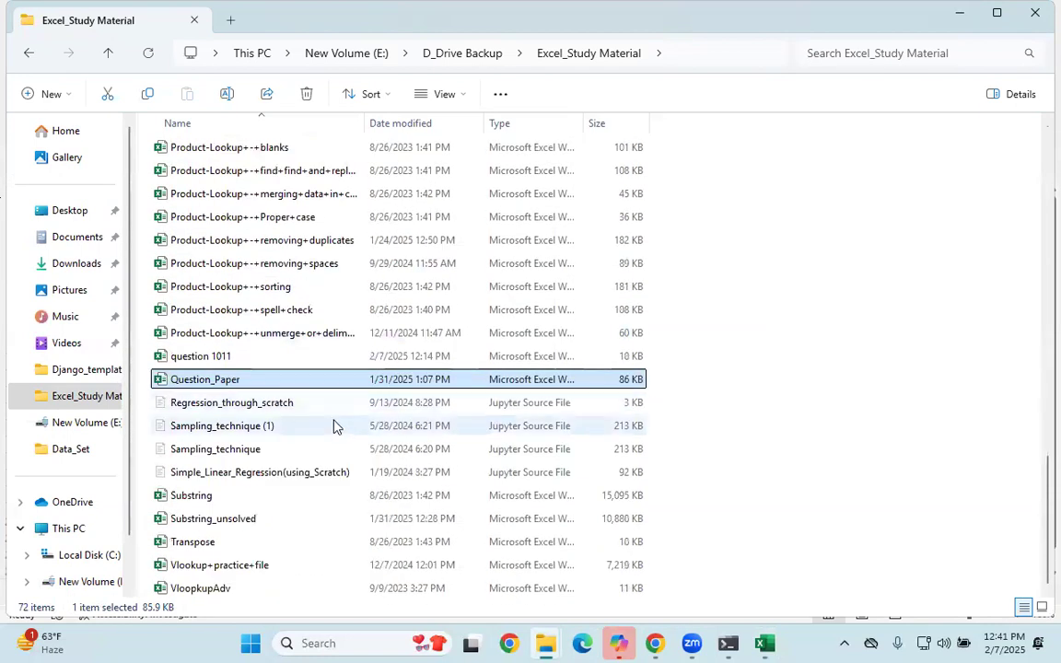
scroll(333, 266, up, 18)
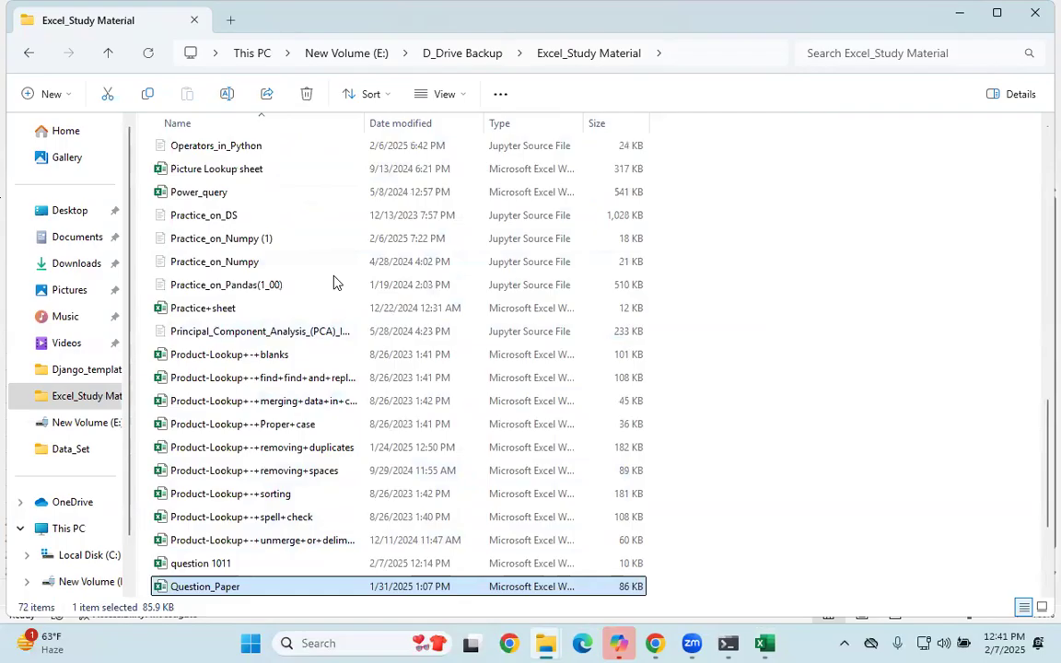
scroll(332, 281, up, 1)
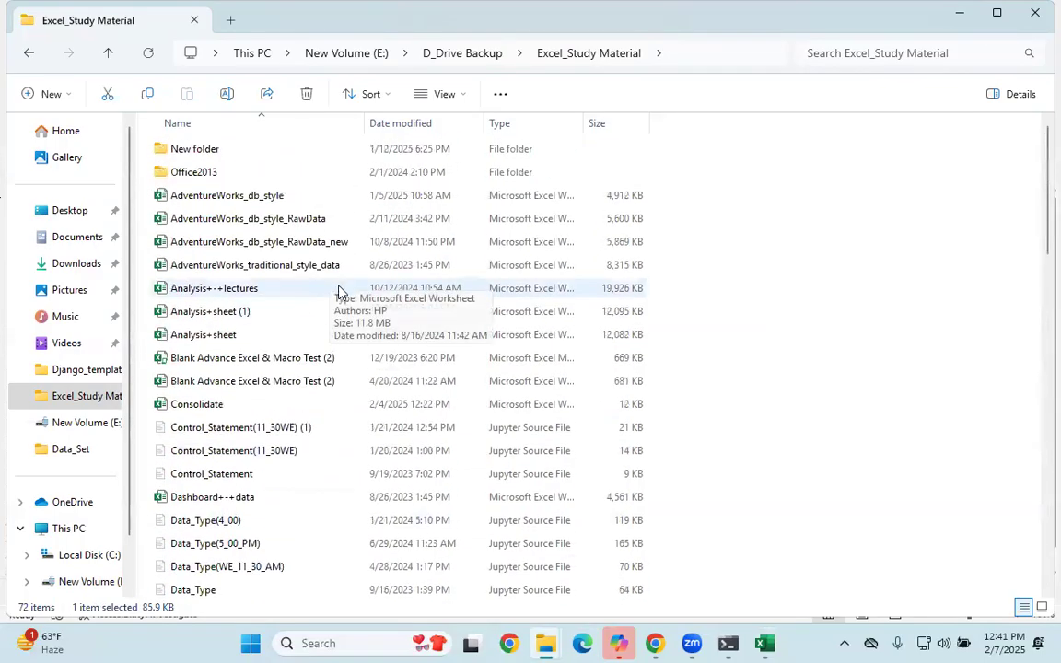
double_click(235, 321)
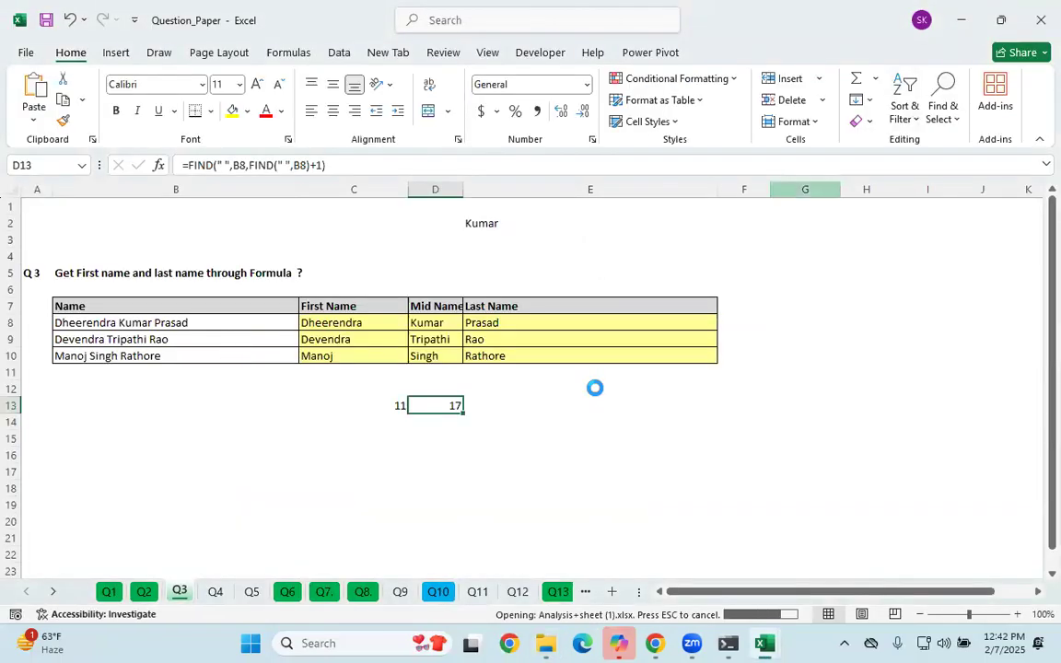
Go to the FreezePanes sheet of the Analysis+sheet (1) workbook and look through its transaction rows.
click(304, 364)
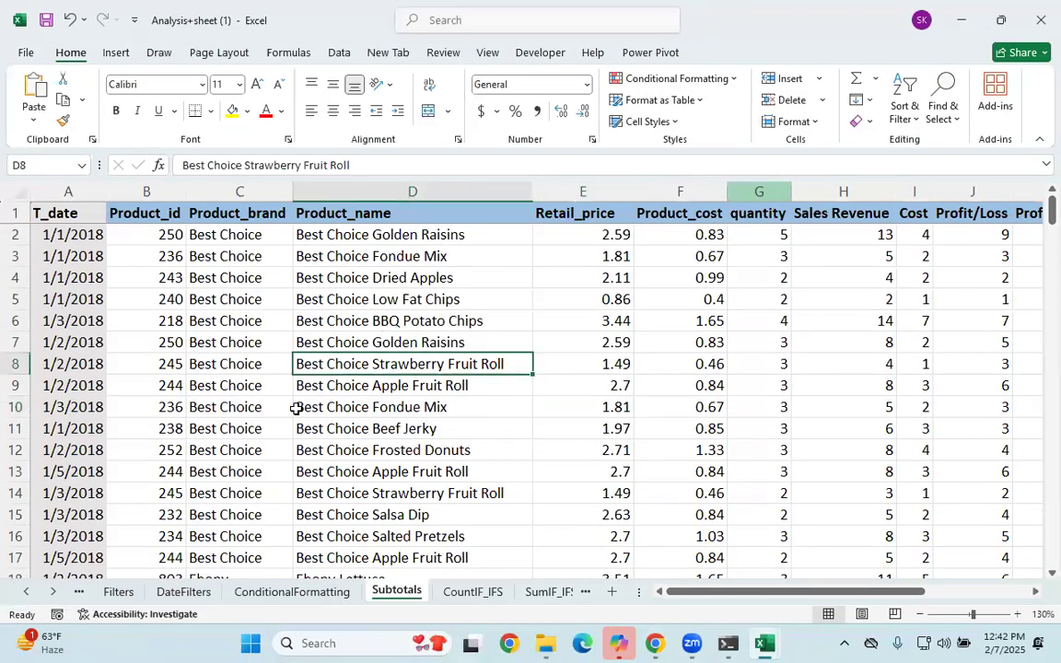
click(23, 590)
click(127, 590)
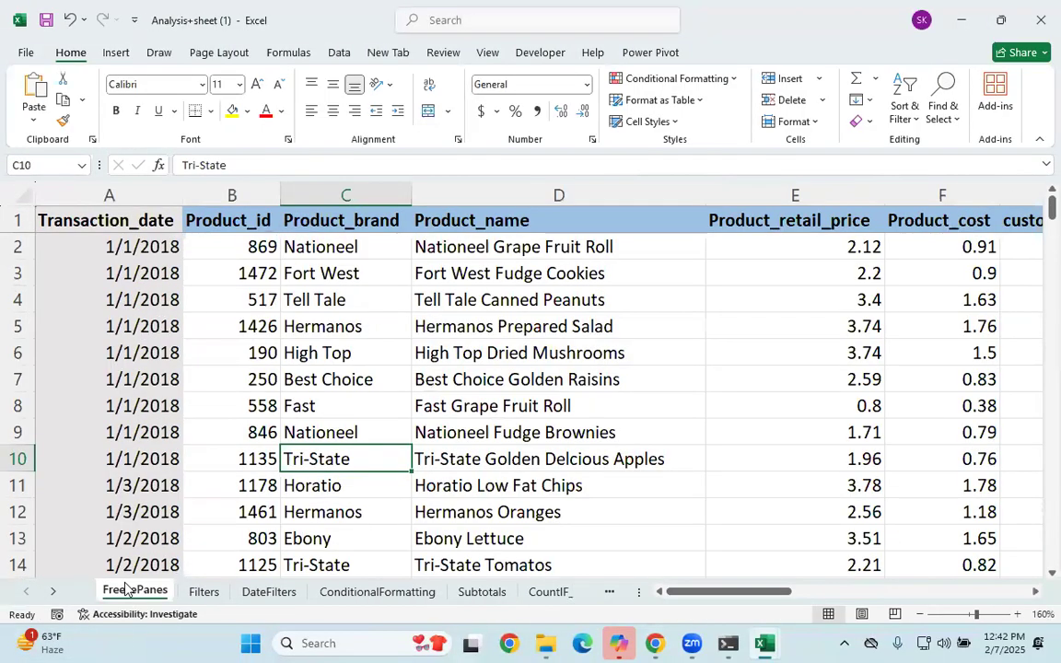
scroll(579, 382, down, 5)
scroll(579, 385, up, 5)
Bring up the Filters sheet and examine how its headers in A1:F1 behave while moving down through the product rows.
click(203, 591)
scroll(318, 398, down, 5)
scroll(318, 397, up, 5)
drag(102, 225, 942, 210)
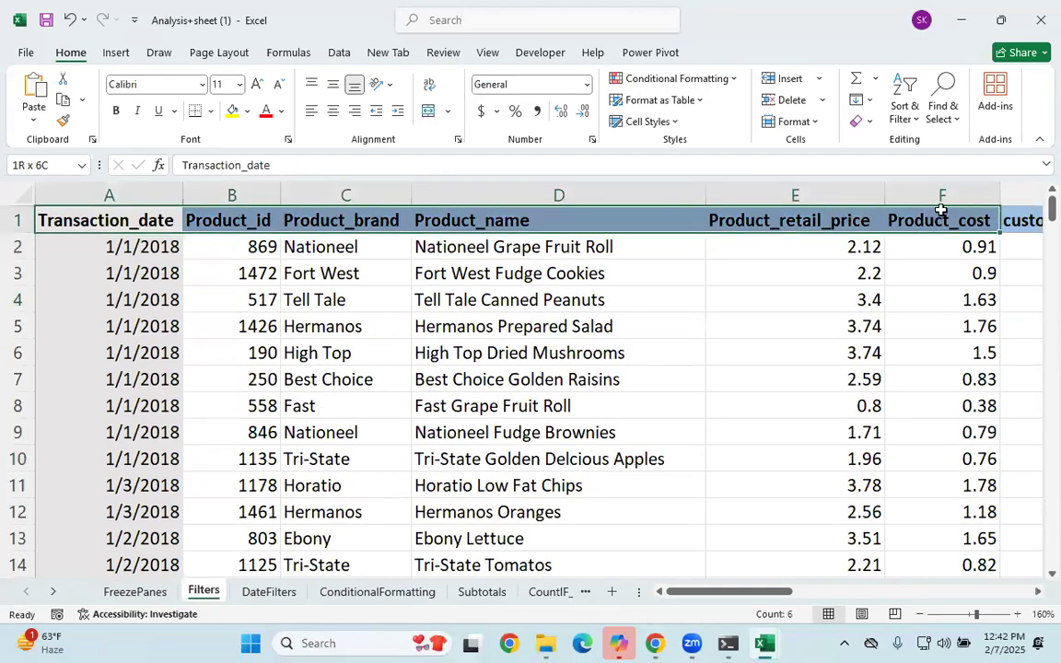
click(514, 334)
scroll(362, 381, down, 6)
scroll(364, 386, up, 6)
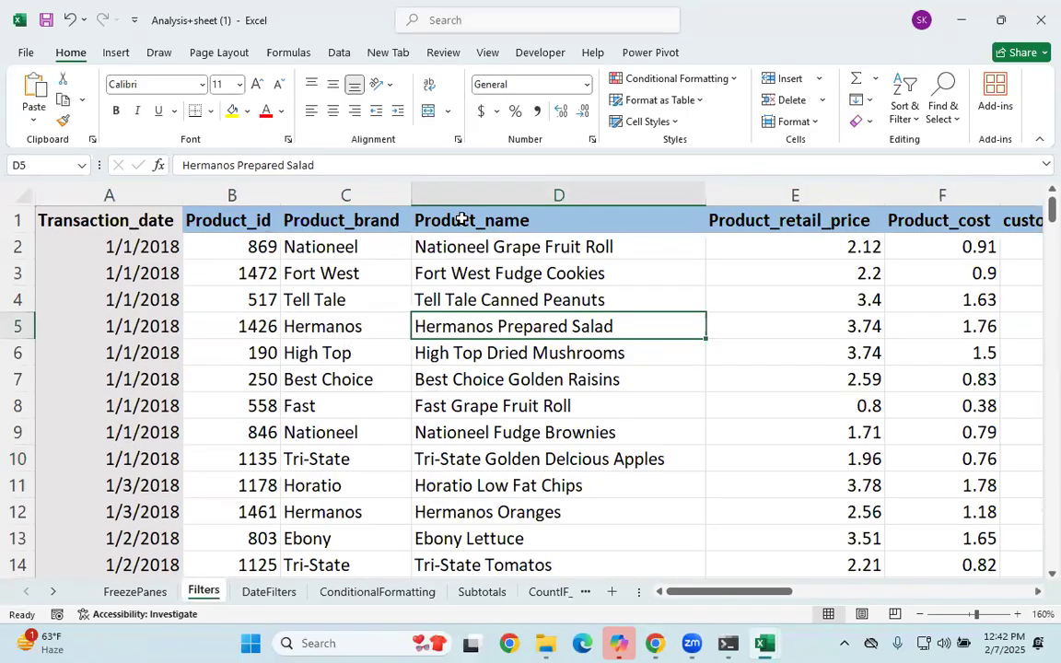
scroll(402, 381, down, 6)
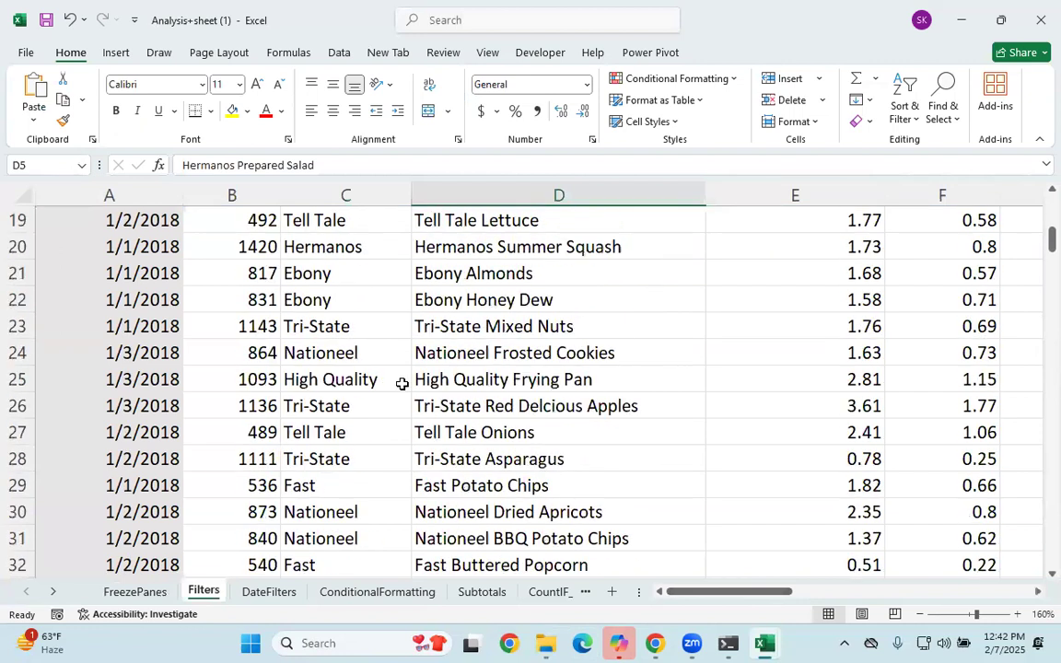
click(808, 458)
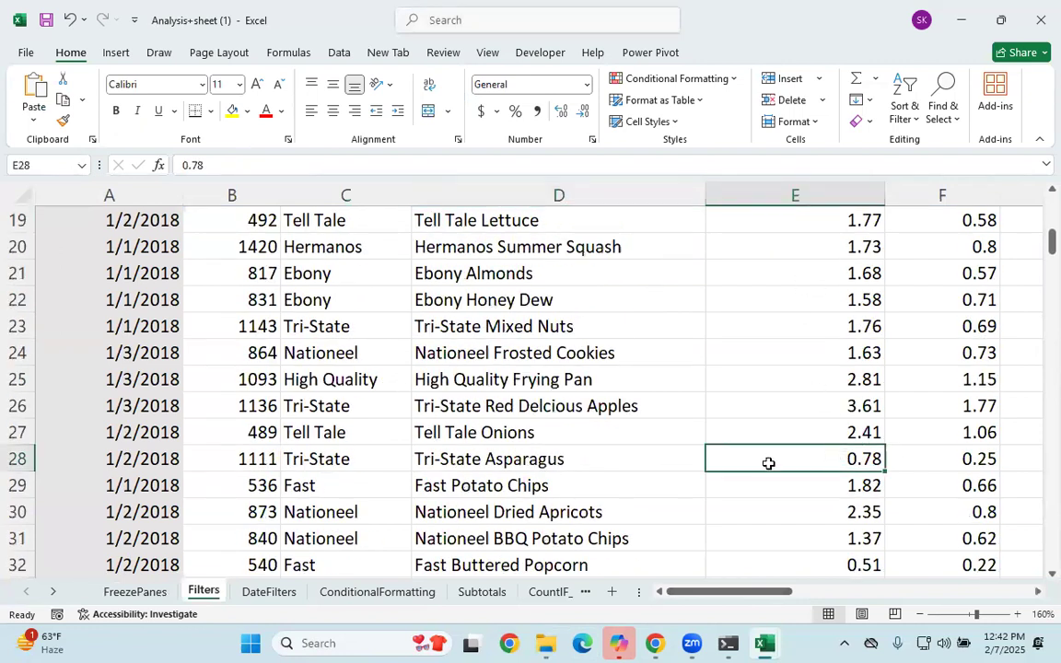
scroll(829, 424, up, 6)
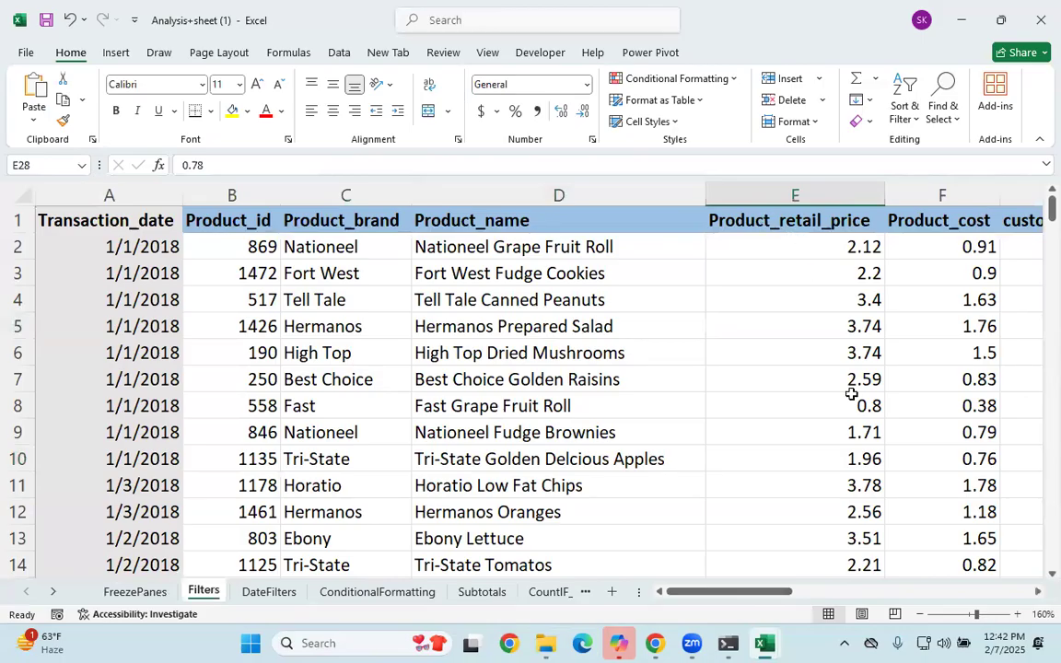
Highlight the headers from Transaction_date to Product_cost again and compare them with the view of rows further down.
drag(102, 226, 940, 195)
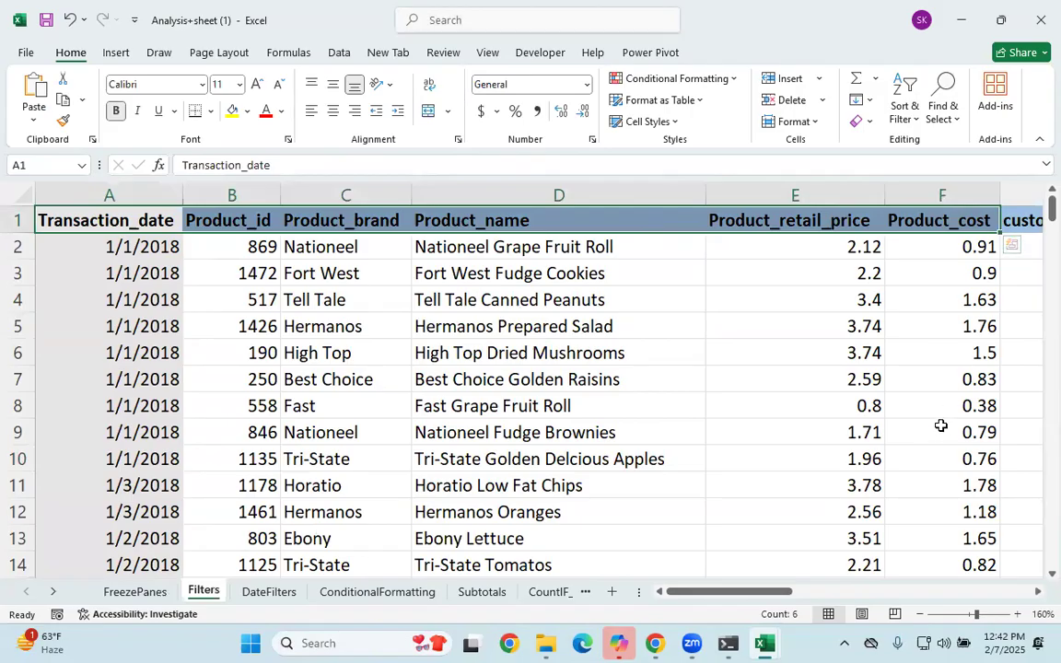
scroll(940, 427, down, 6)
scroll(923, 425, down, 6)
scroll(898, 402, up, 12)
drag(729, 596, 642, 596)
click(616, 238)
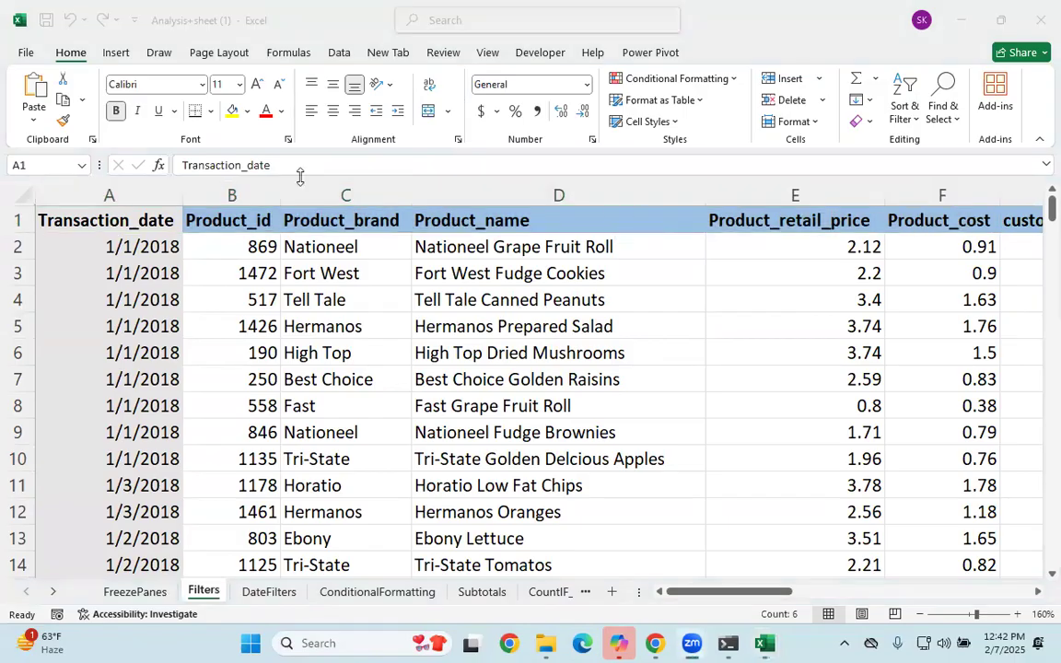
Highlight the whole header row 1 on the Filters sheet, then clear the highlight by selecting B6.
click(336, 327)
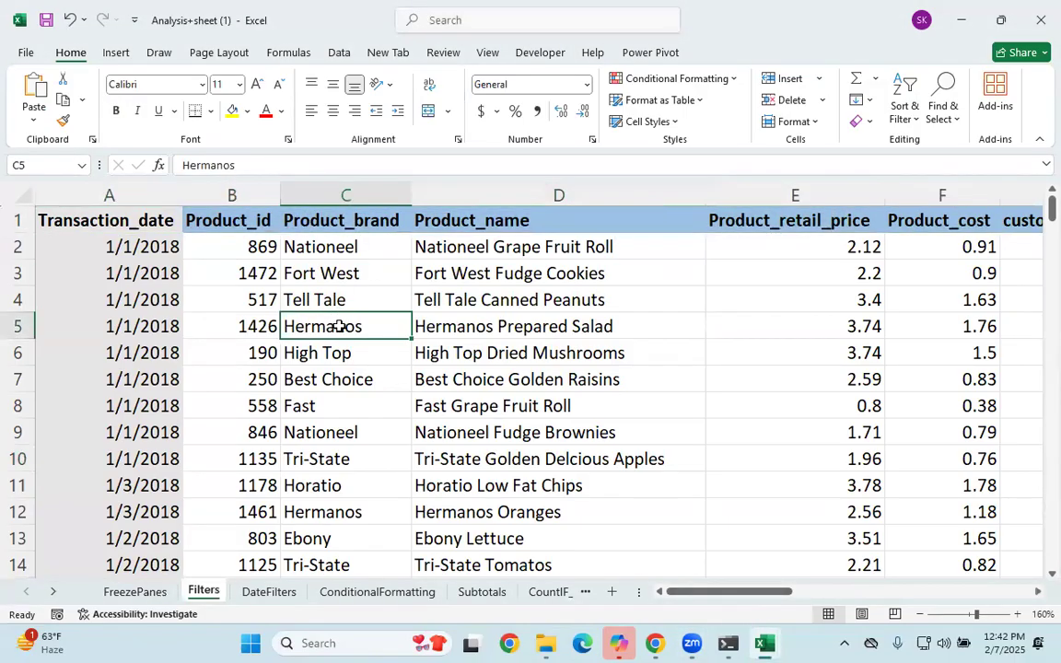
click(17, 220)
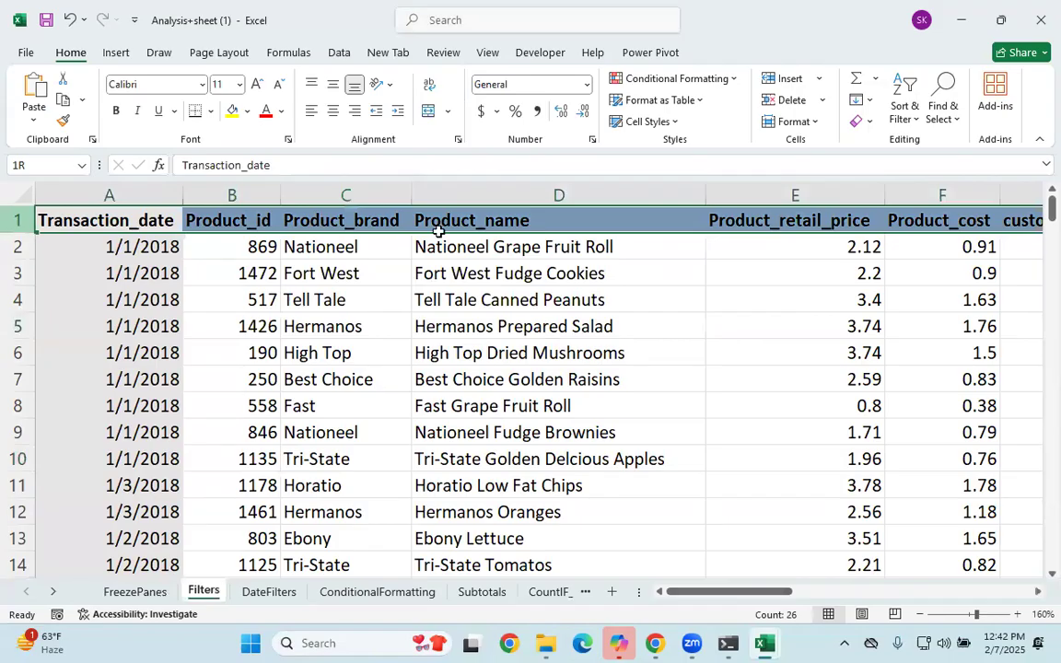
click(69, 291)
click(232, 353)
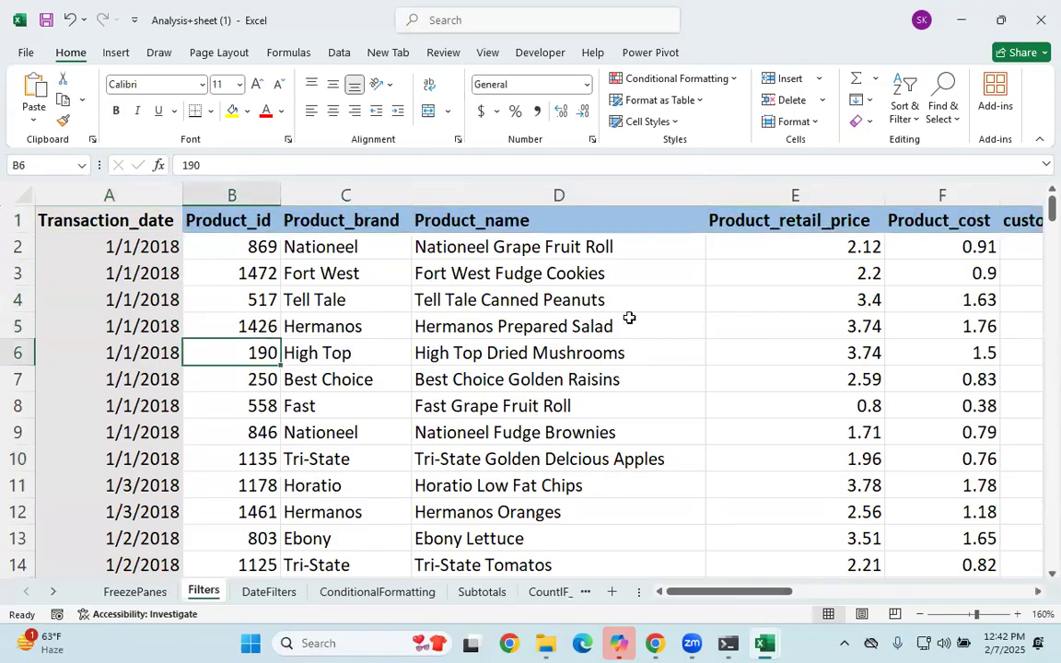
Freeze the top row of the Filters sheet so the column headers stay in view.
click(553, 328)
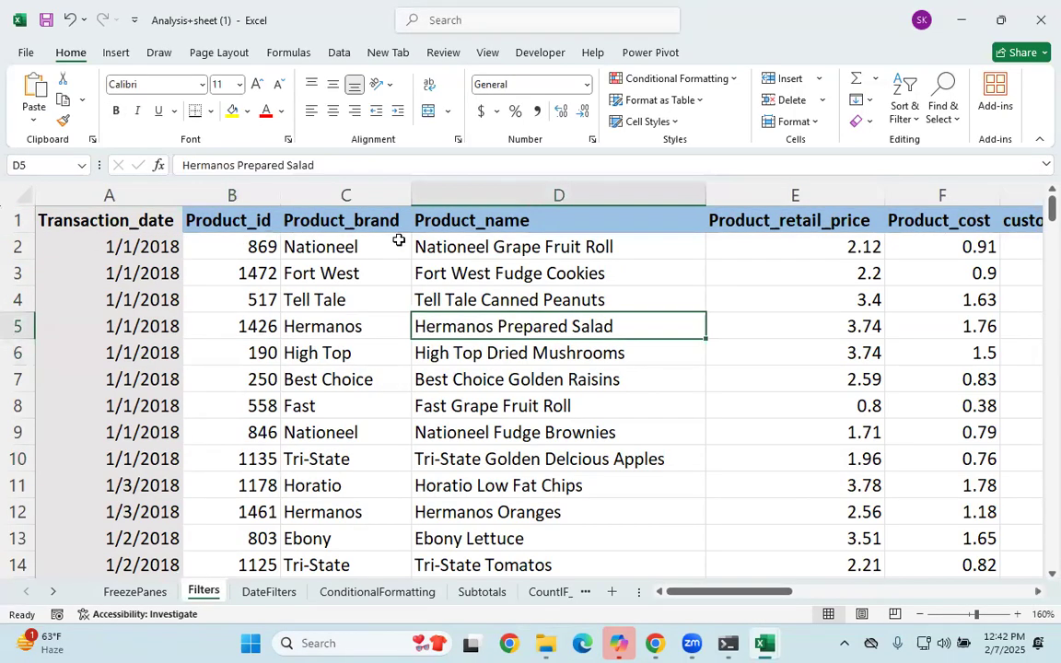
click(339, 57)
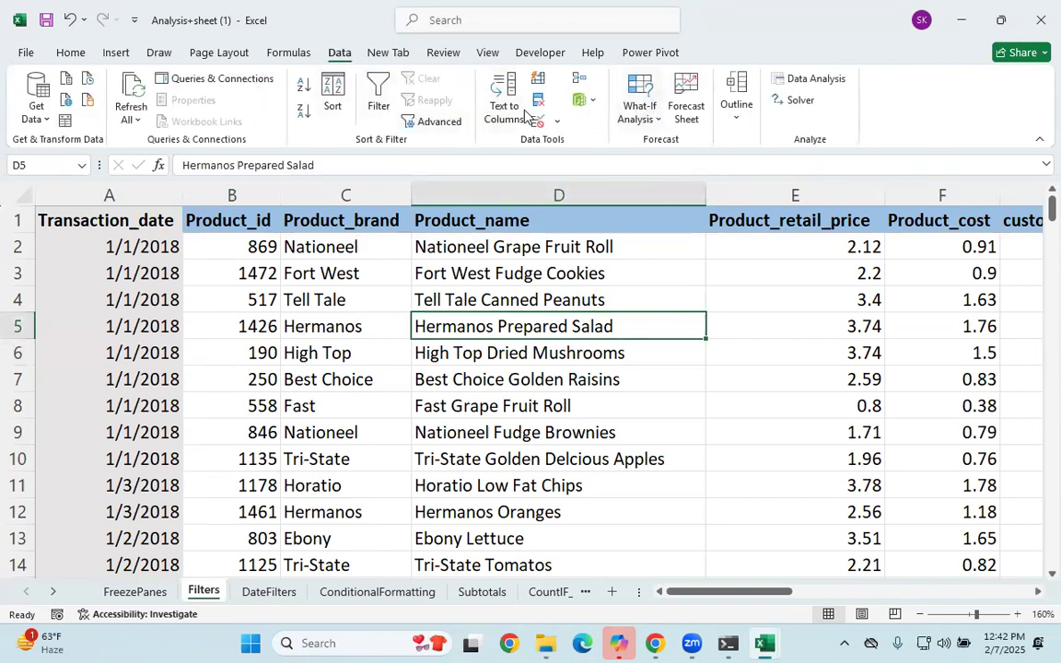
click(487, 55)
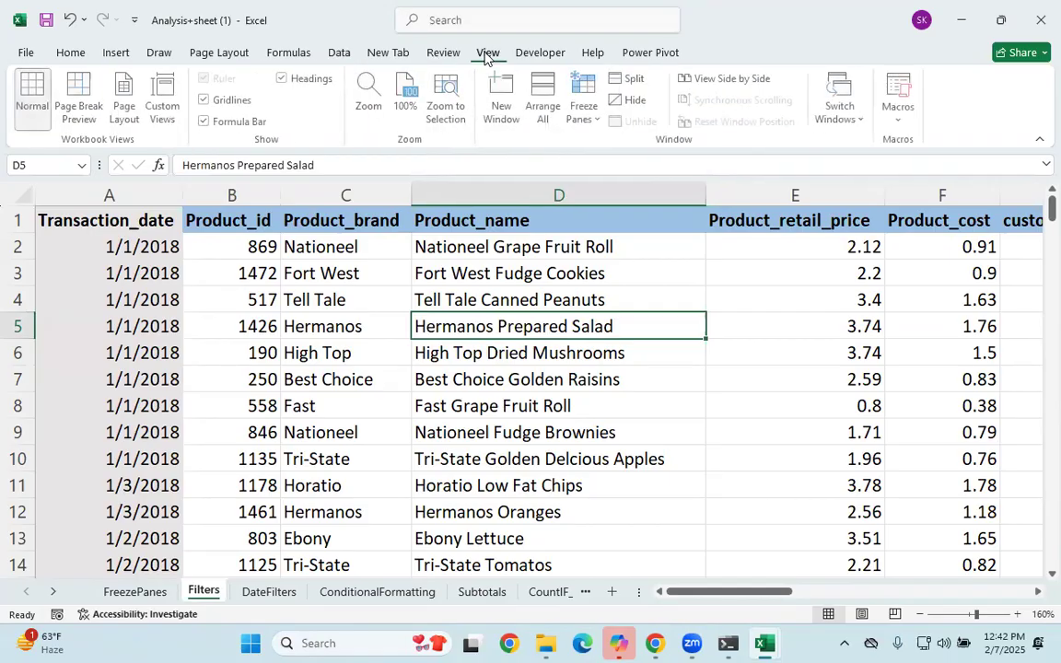
click(582, 128)
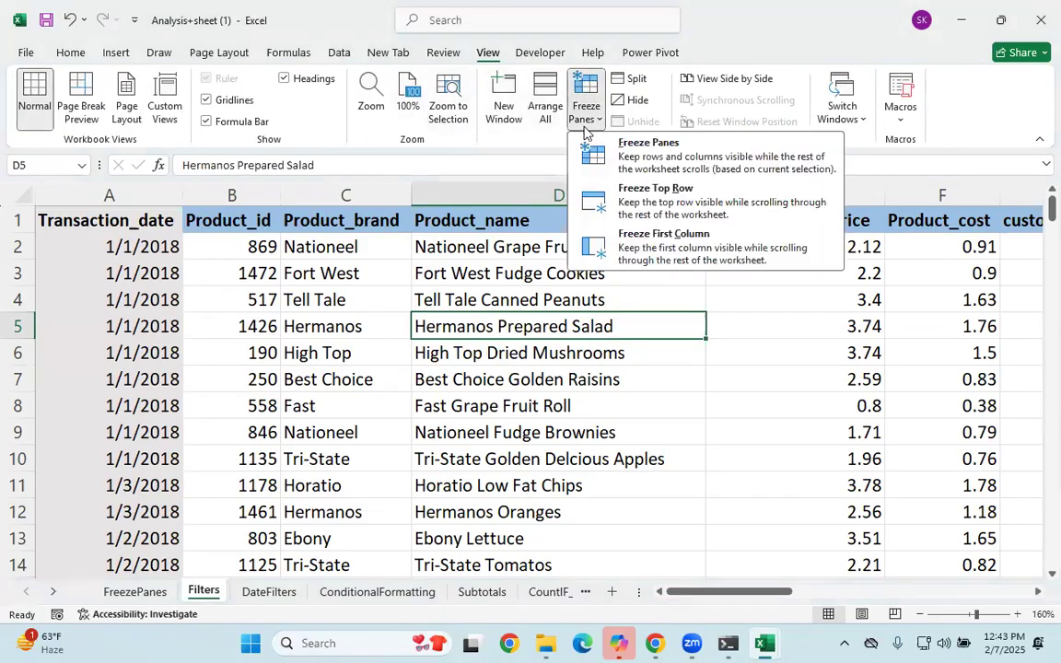
click(705, 207)
Check the frozen header row against records further down the Filters sheet.
click(312, 298)
scroll(613, 304, down, 7)
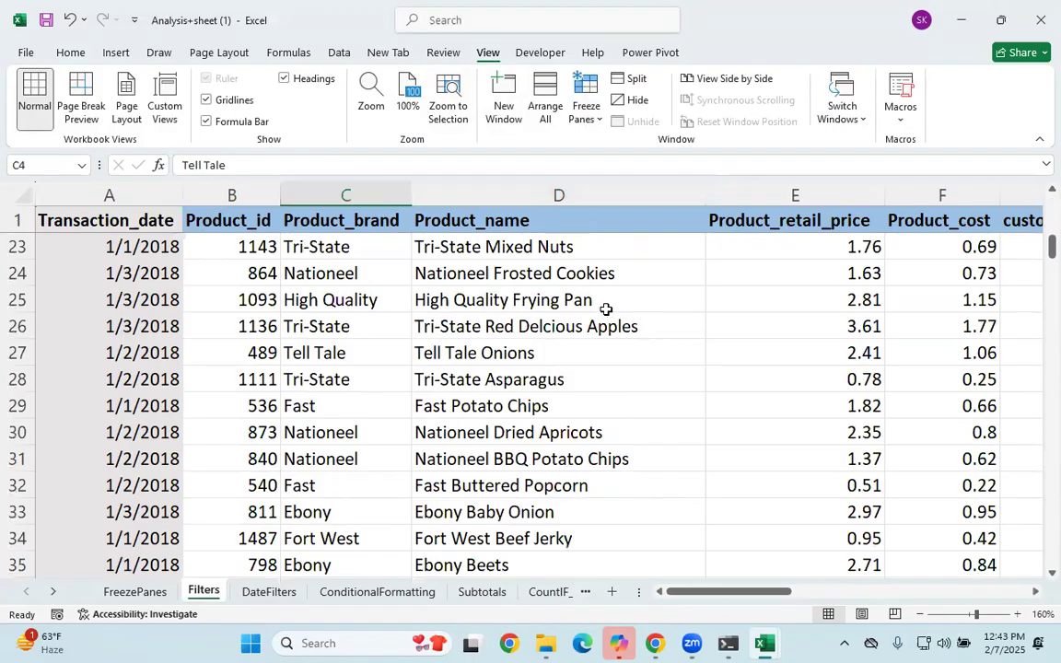
scroll(611, 304, up, 7)
scroll(534, 257, down, 16)
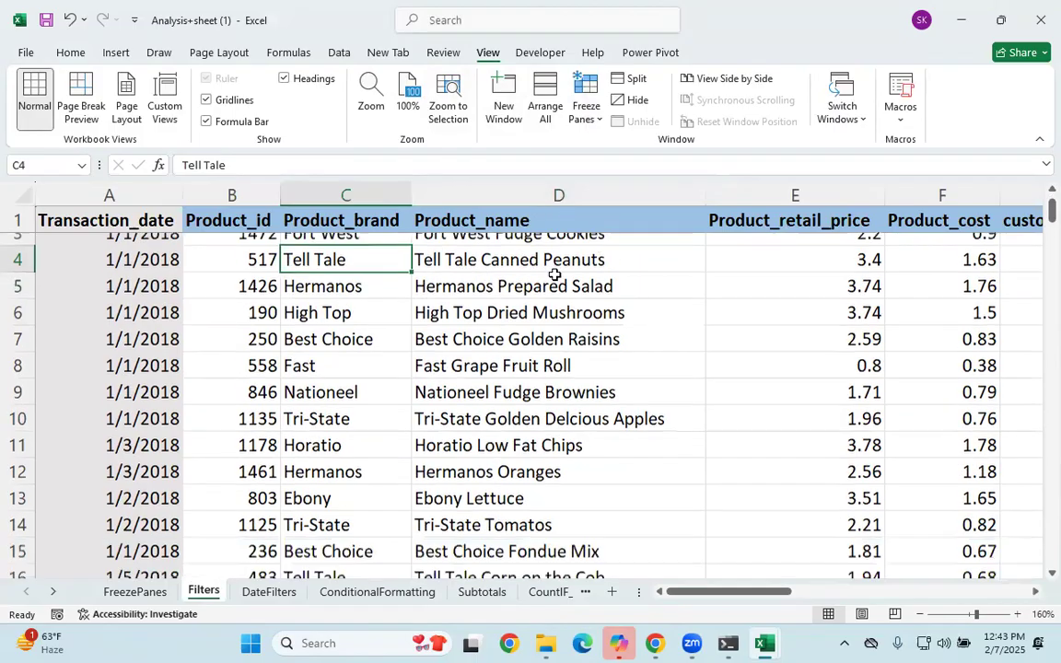
scroll(572, 293, down, 17)
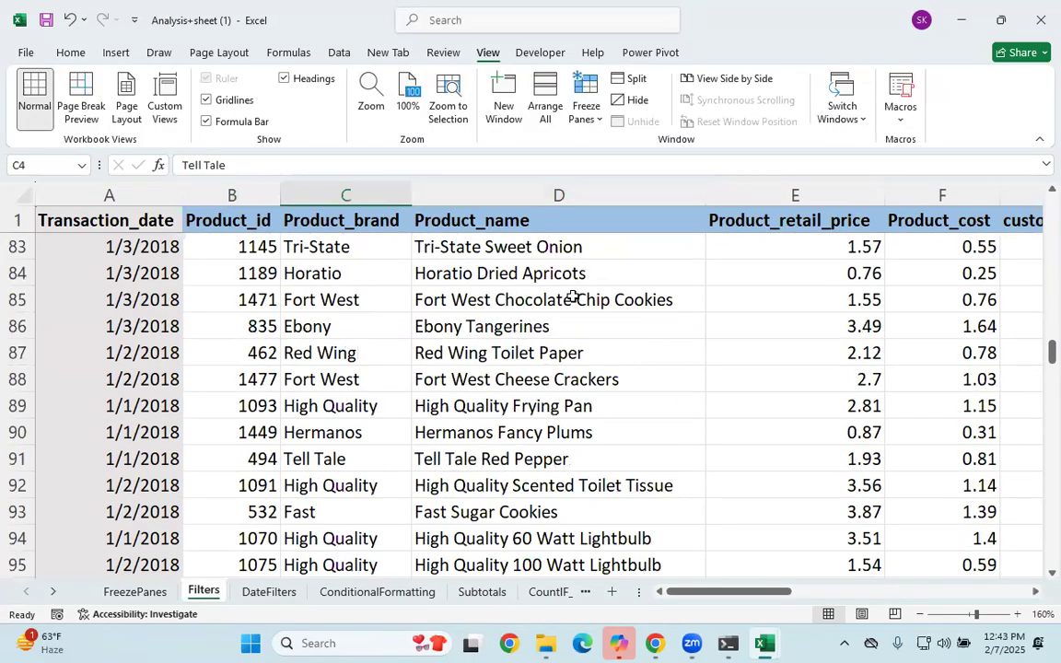
Unfreeze the panes on the Filters sheet, then select cell D3.
scroll(585, 322, up, 3)
scroll(585, 313, up, 11)
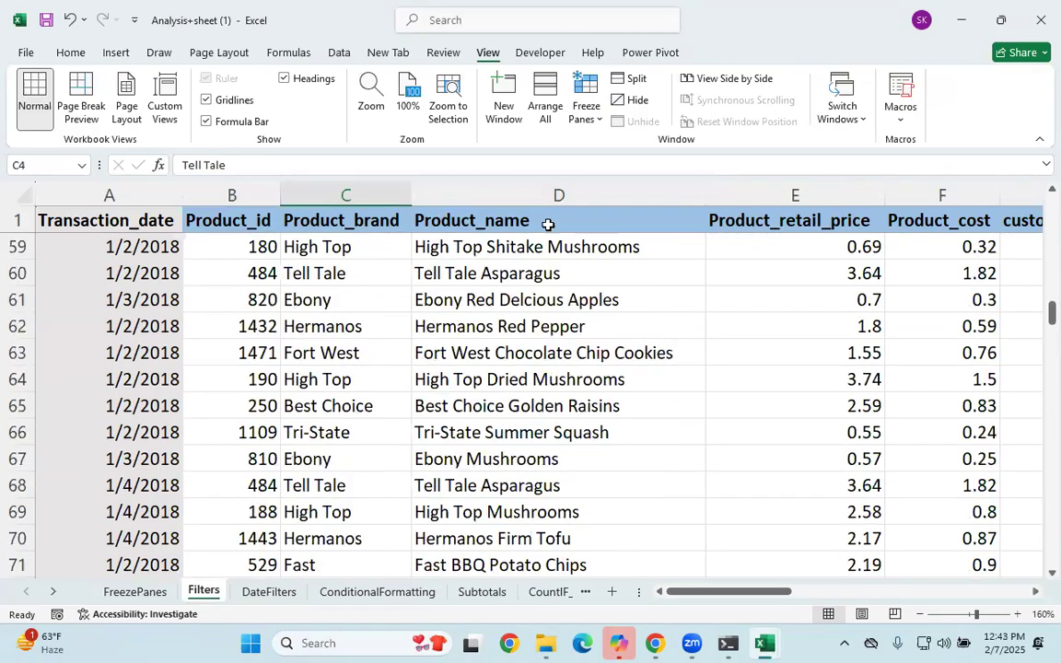
scroll(680, 485, down, 8)
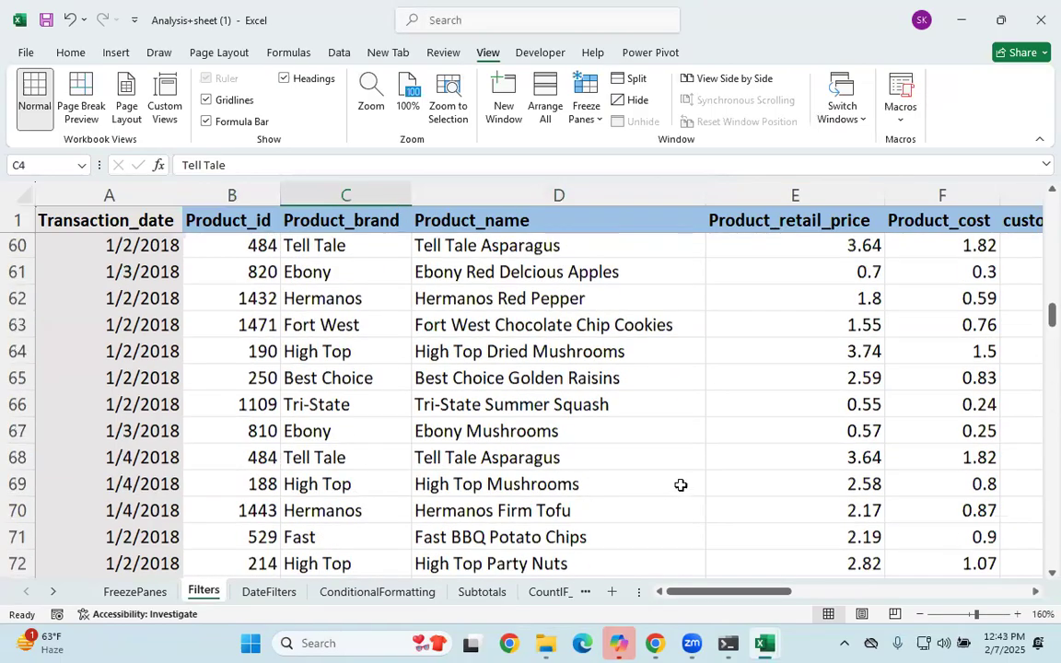
click(621, 385)
click(590, 128)
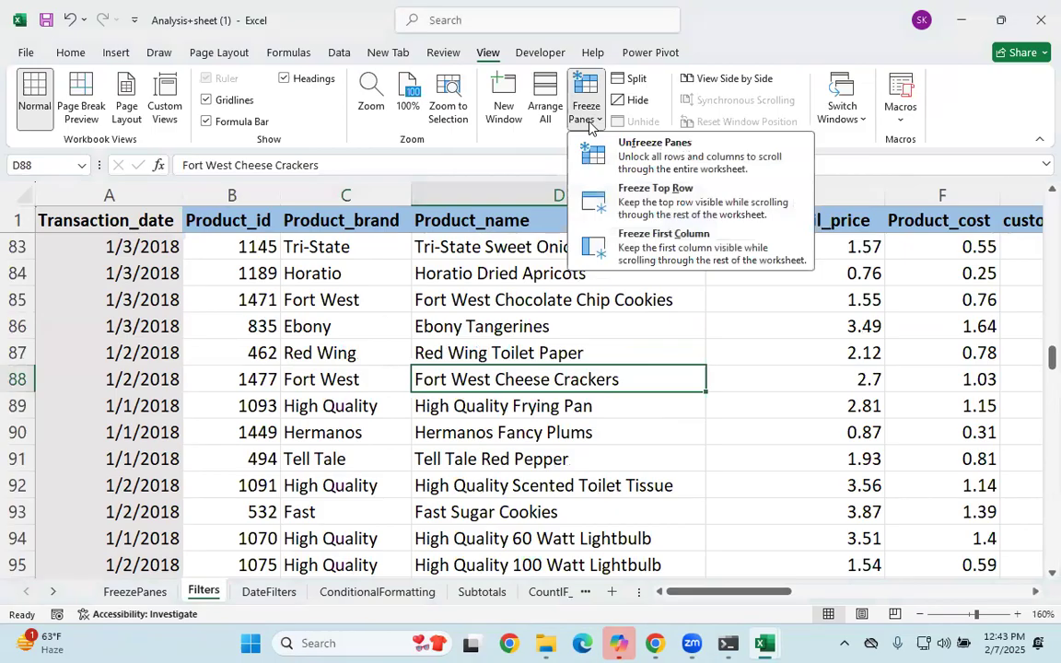
click(625, 177)
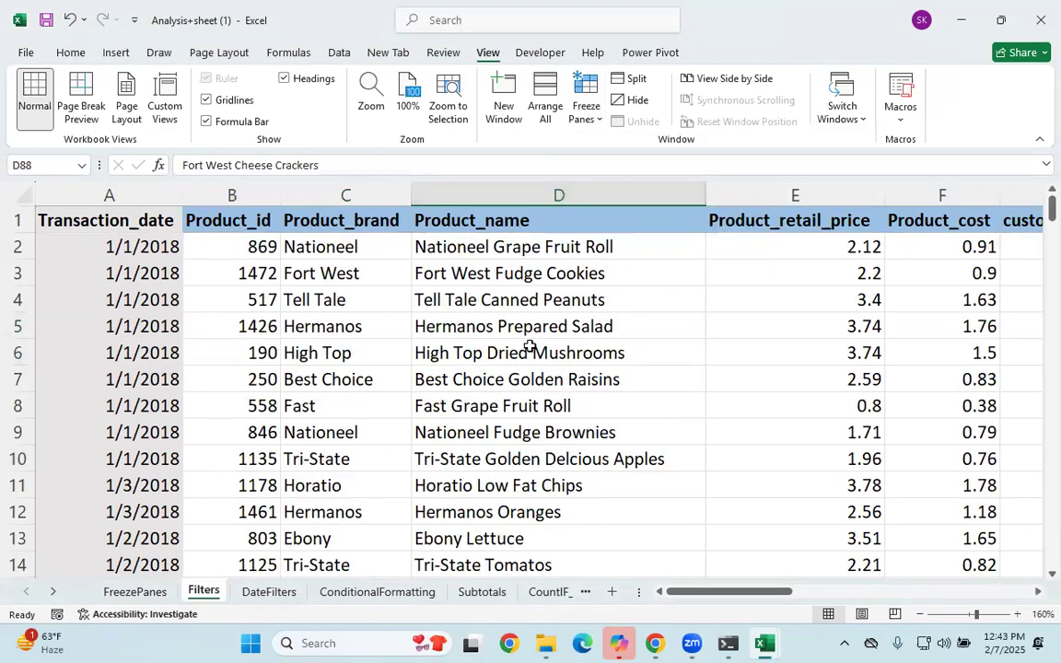
click(526, 350)
click(532, 268)
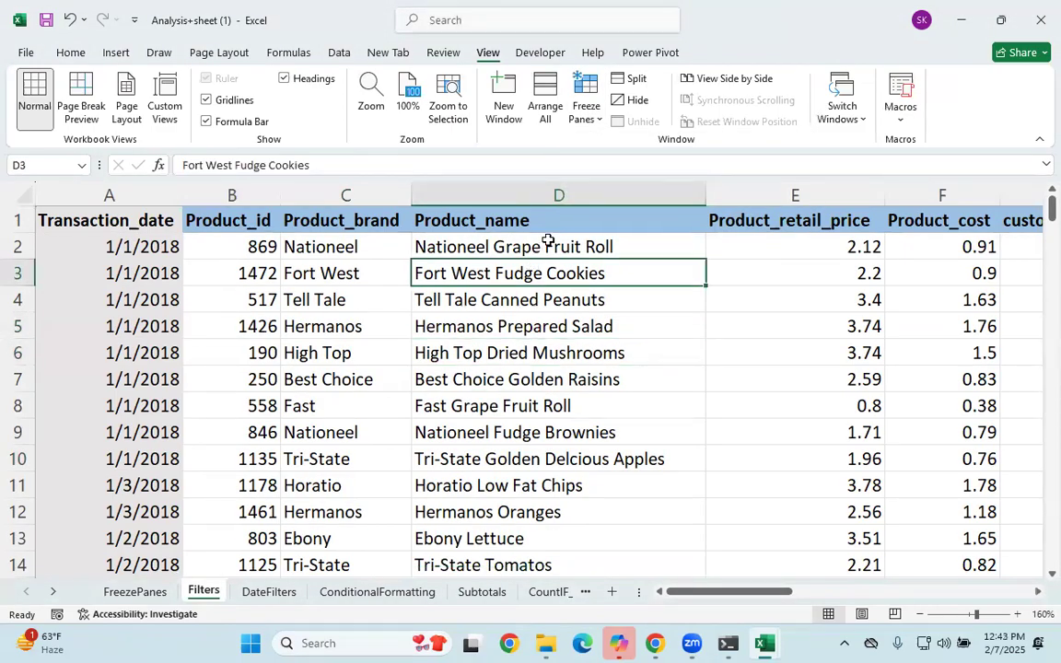
Freeze the top row of the Filters sheet again and check the headers against rows further down.
key(alt)
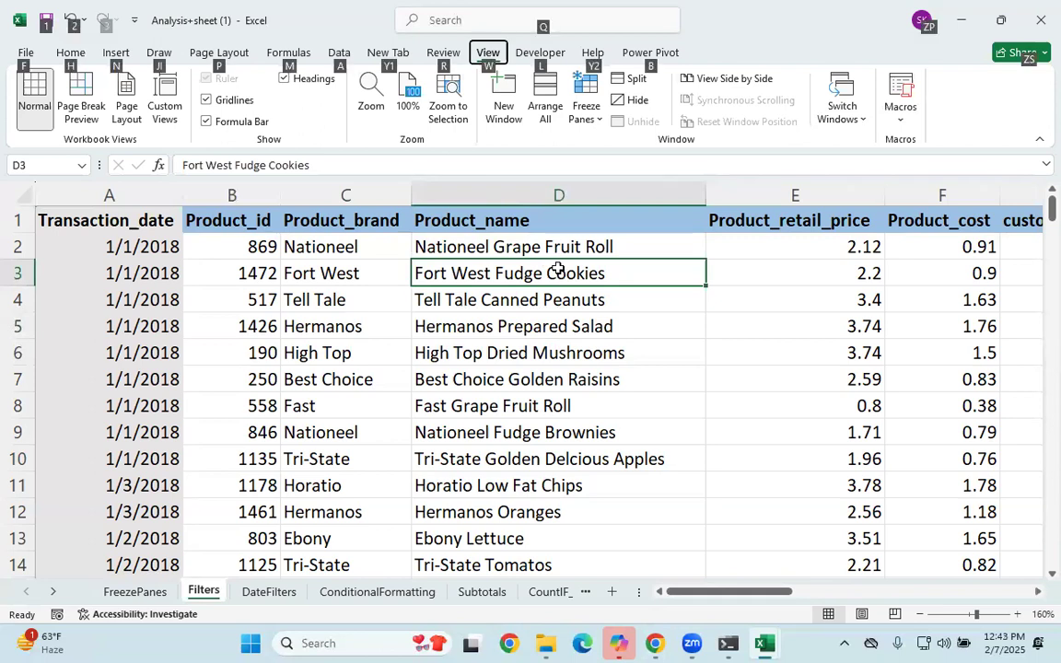
key(w)
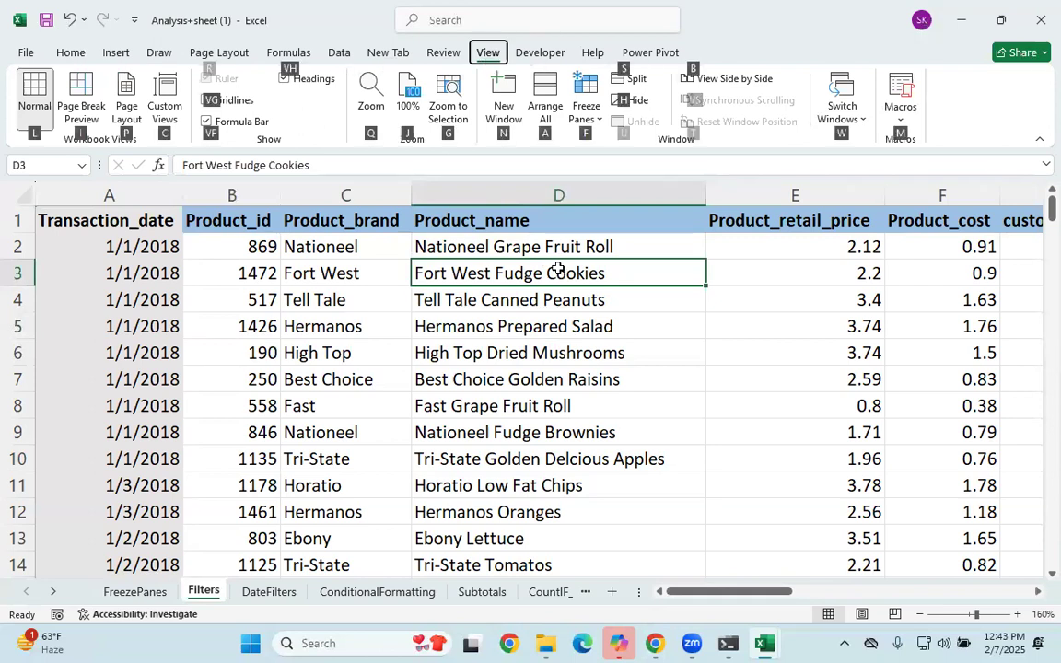
key(f)
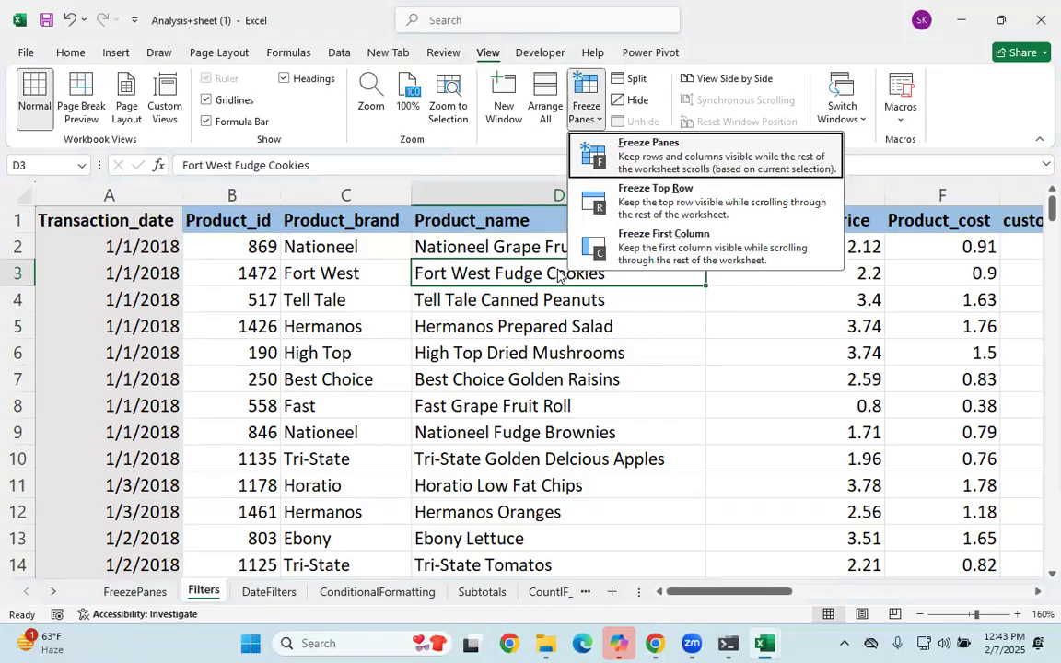
key(r)
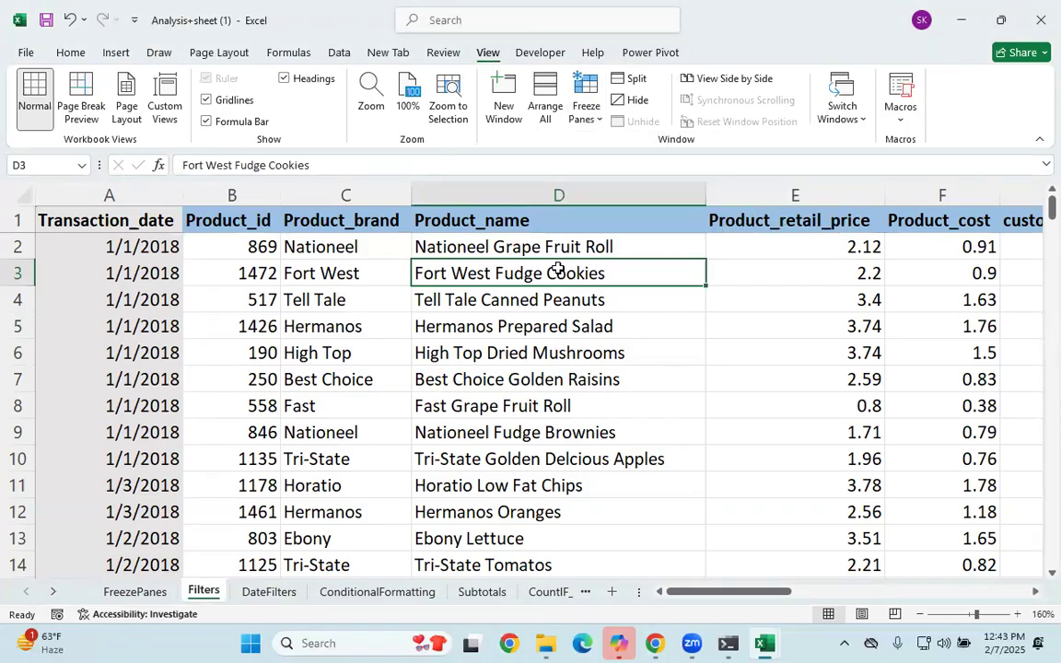
click(608, 378)
scroll(627, 339, down, 5)
scroll(636, 352, down, 6)
scroll(644, 355, up, 11)
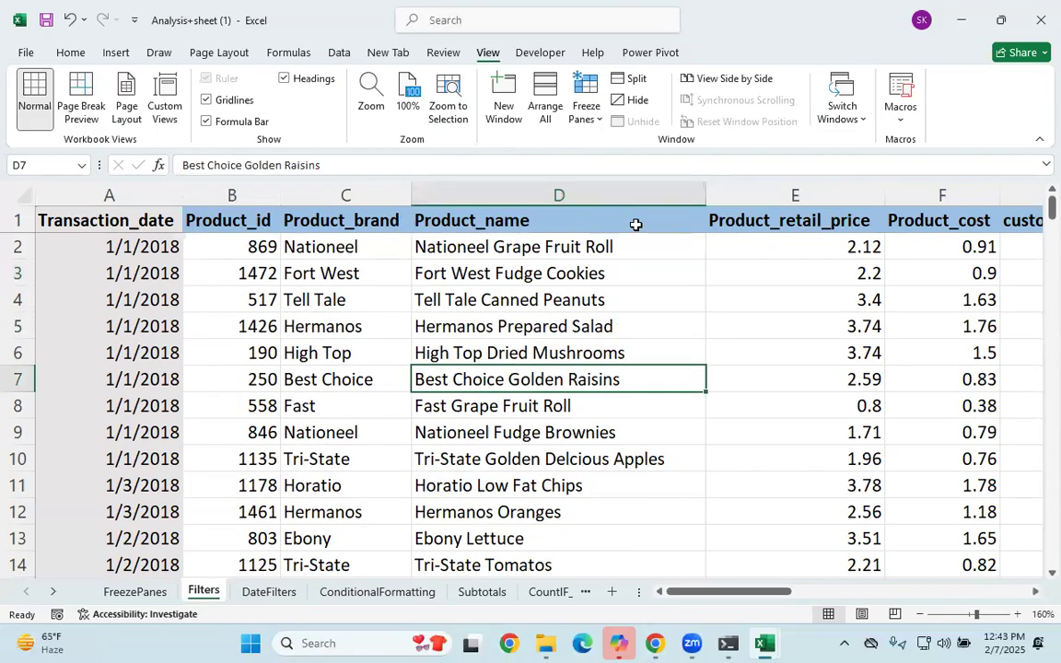
click(607, 273)
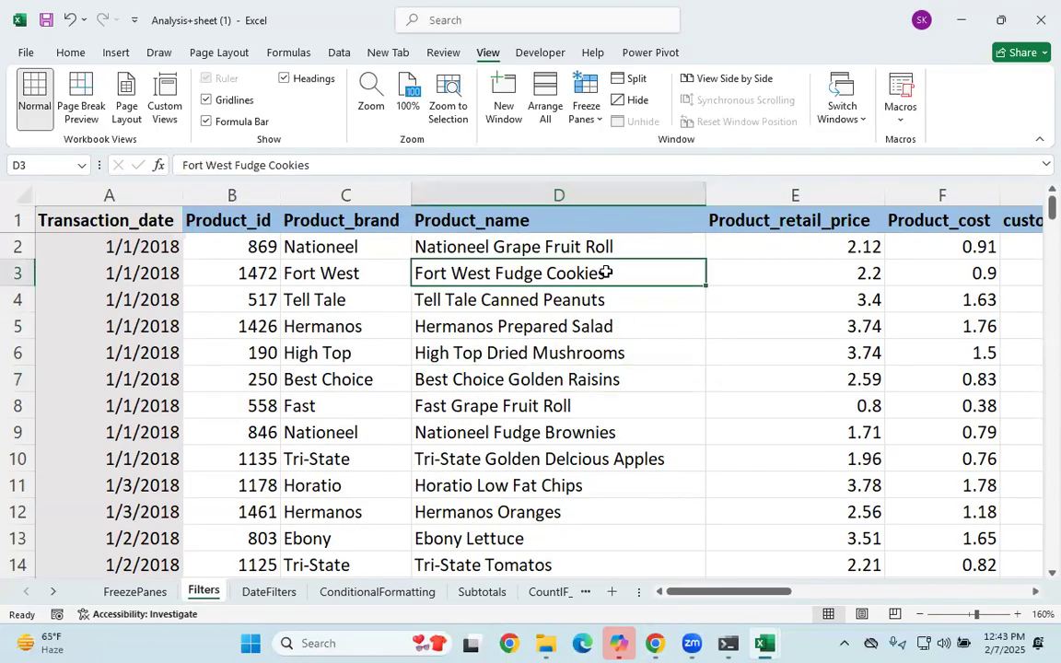
Highlight the Transaction_date column, then freeze the first column of the Filters sheet.
click(87, 265)
click(106, 196)
click(109, 236)
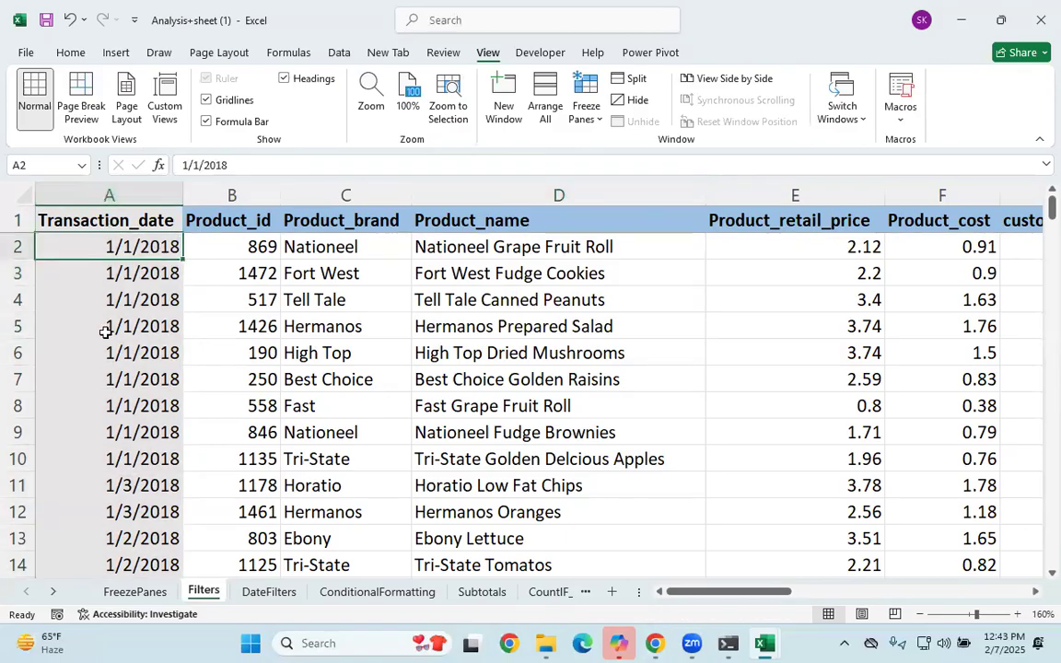
click(339, 324)
click(598, 118)
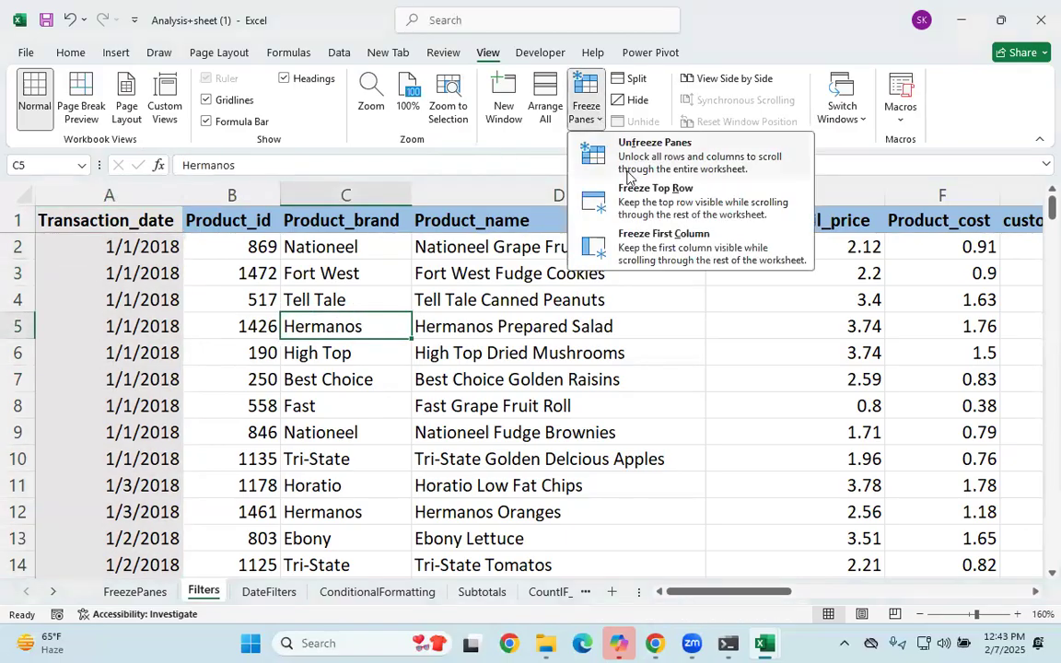
click(667, 244)
click(628, 327)
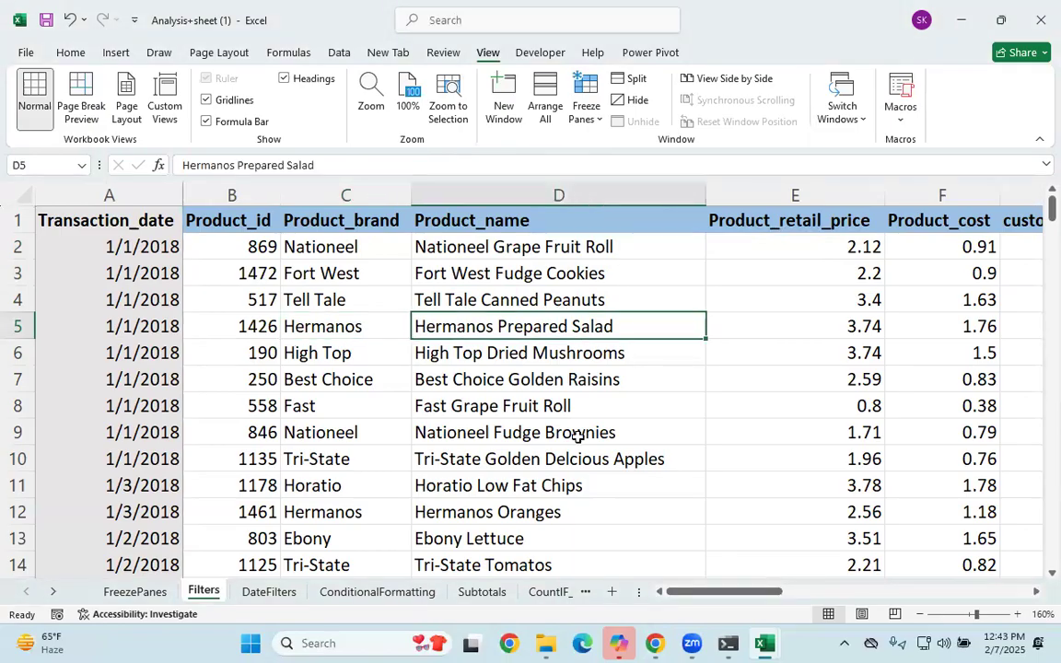
Check the frozen Transaction_date column against the store and member columns at the far end of the table.
drag(746, 590, 937, 598)
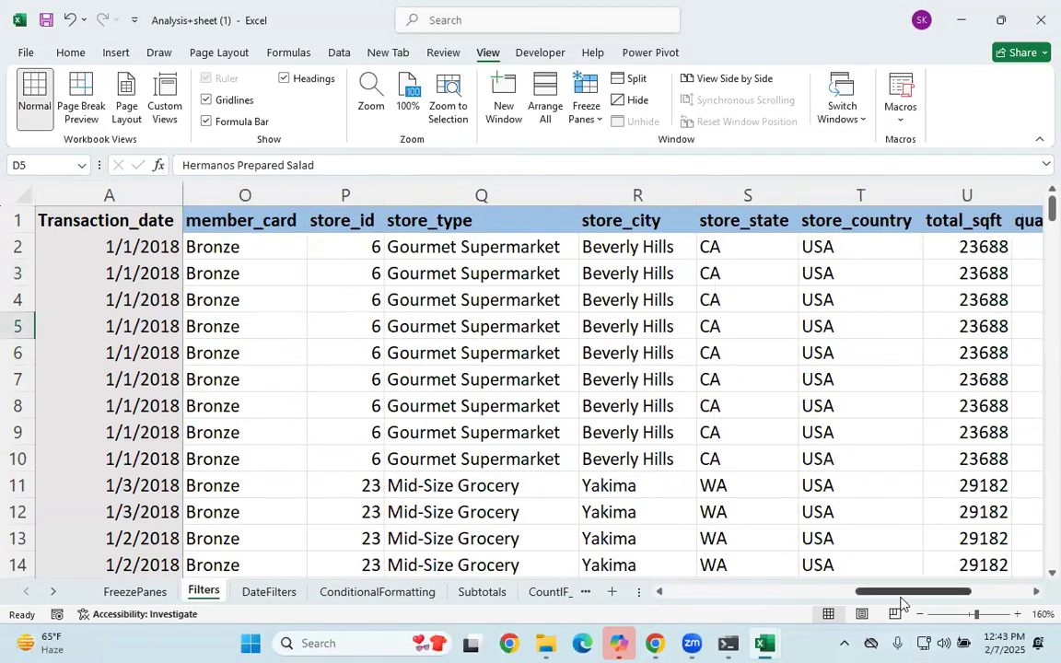
scroll(870, 567, right, 3)
scroll(833, 539, left, 5)
scroll(382, 488, left, 6)
click(354, 433)
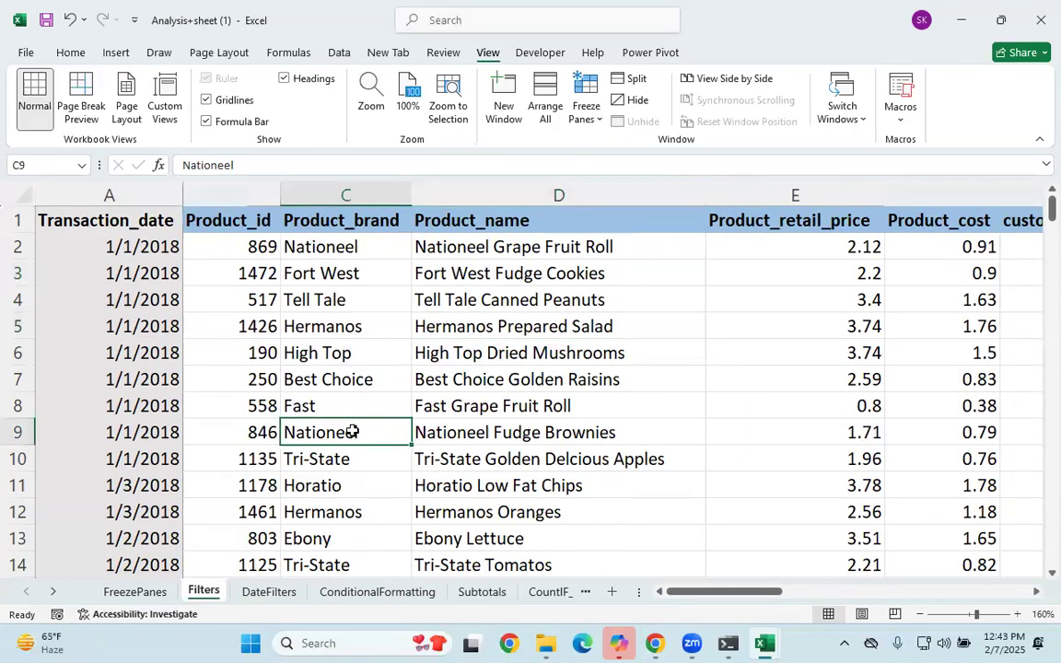
Unfreeze the first column on the Filters sheet and select C6.
click(586, 115)
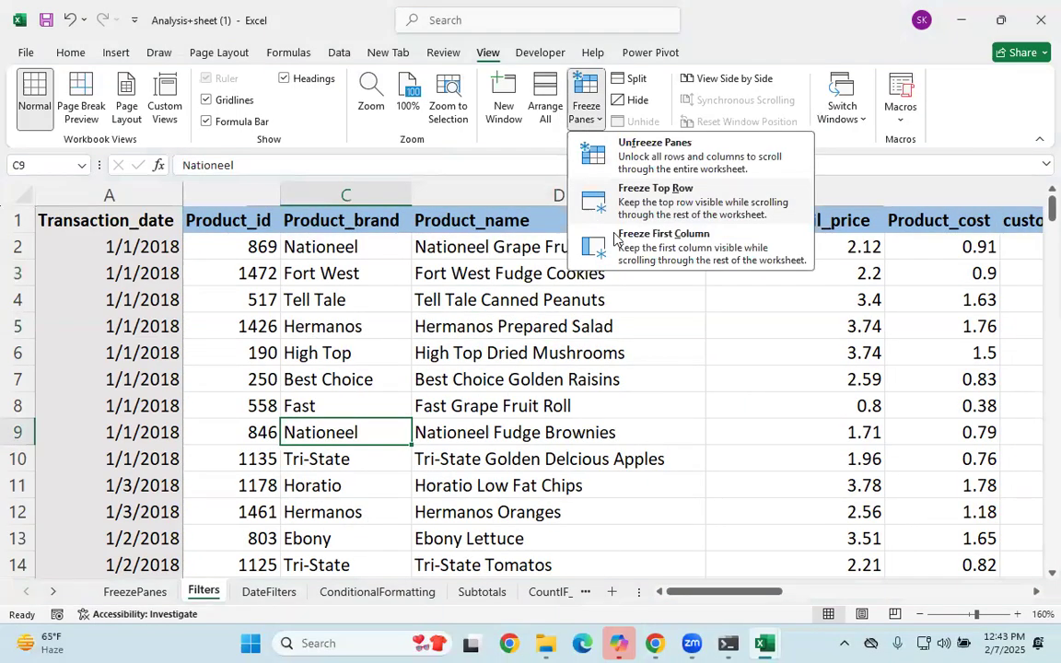
click(654, 148)
click(378, 348)
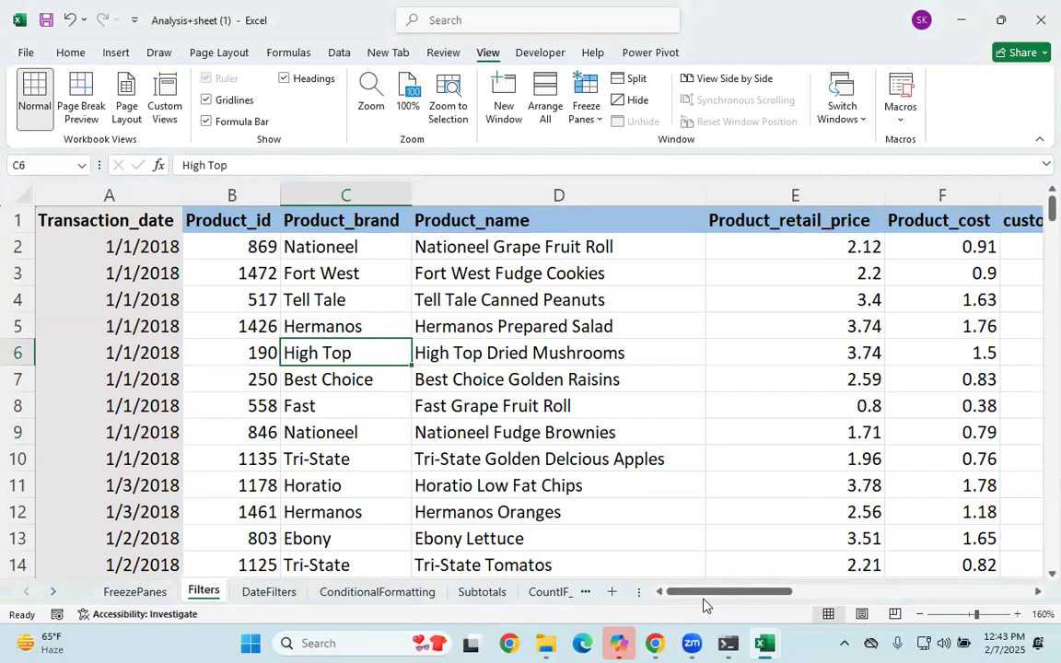
Highlight rows 1 and 2, then columns A to C, as the area to keep in view.
drag(28, 220, 23, 249)
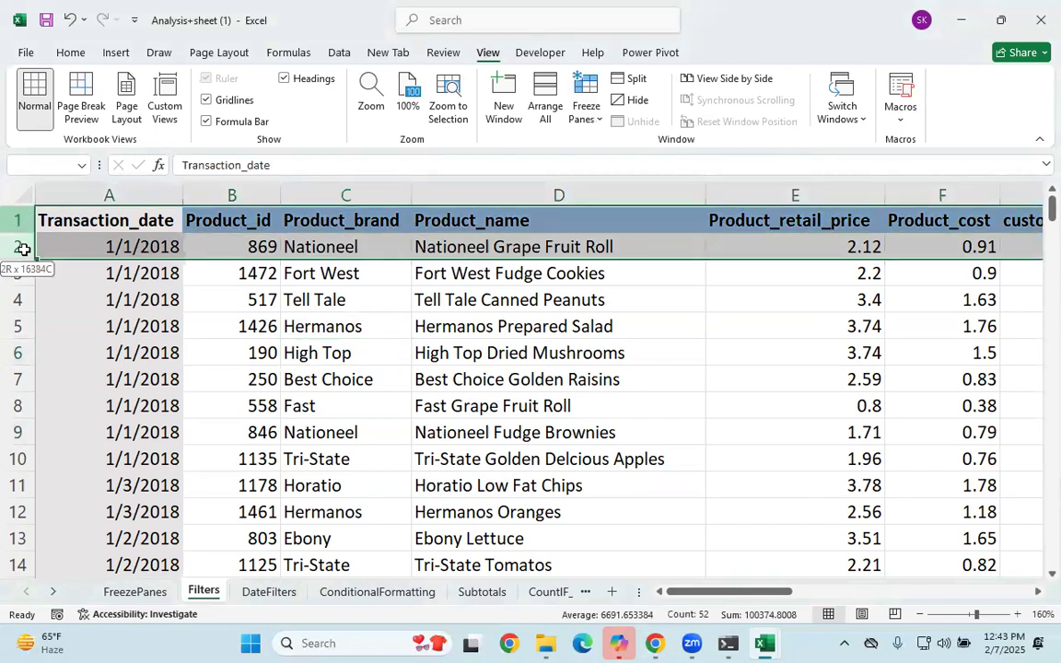
click(109, 246)
drag(110, 194, 380, 196)
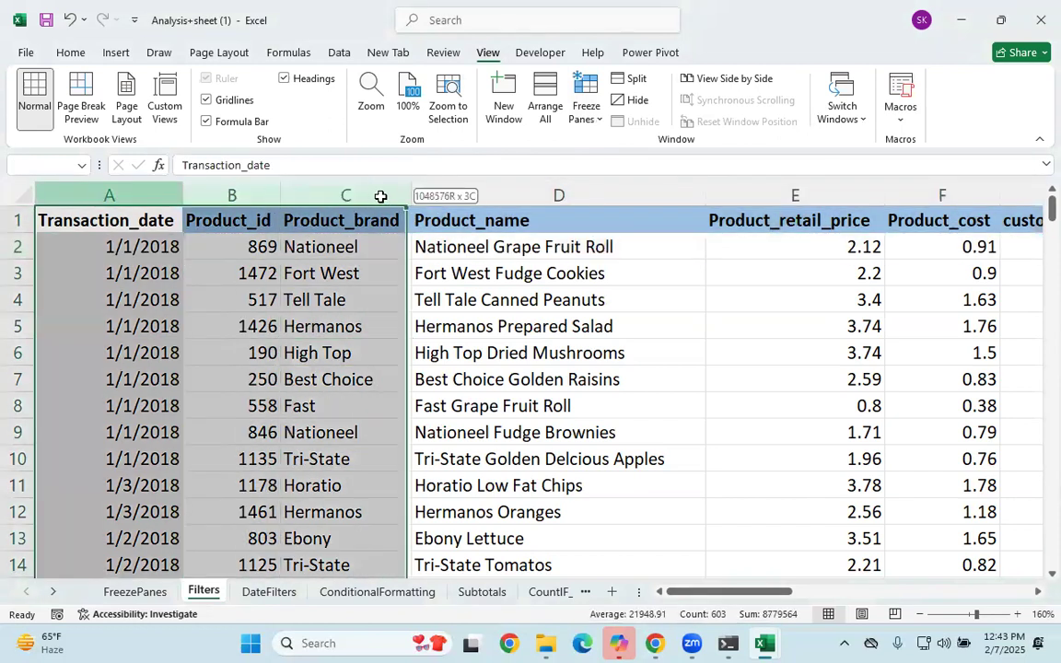
click(491, 300)
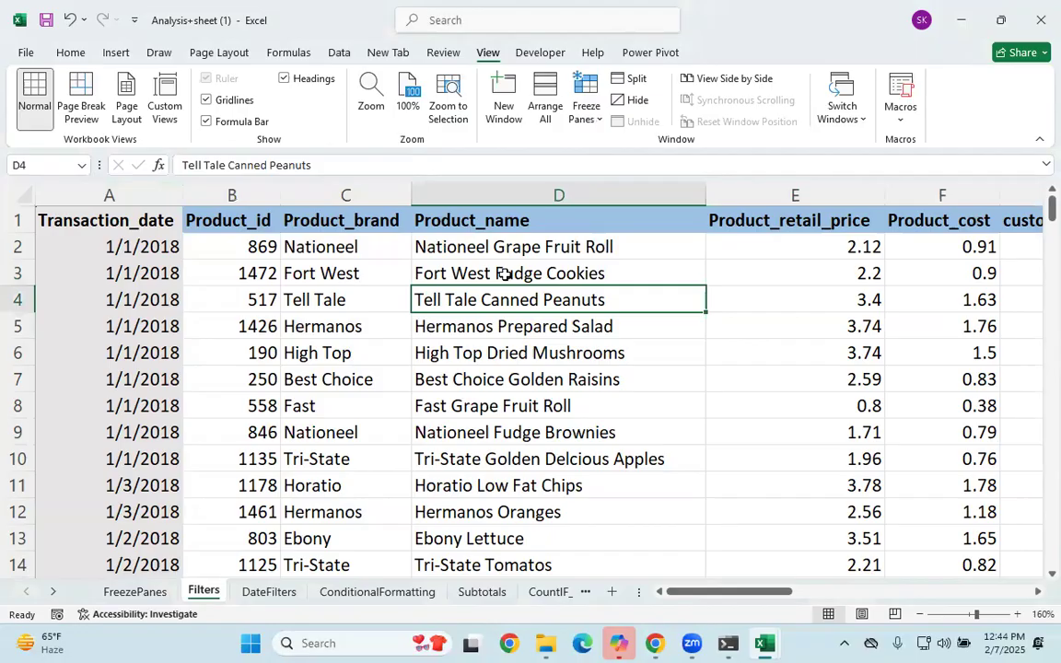
Freeze rows 1–2 and columns A–C from cell D3, then check them against distant rows and columns.
click(505, 273)
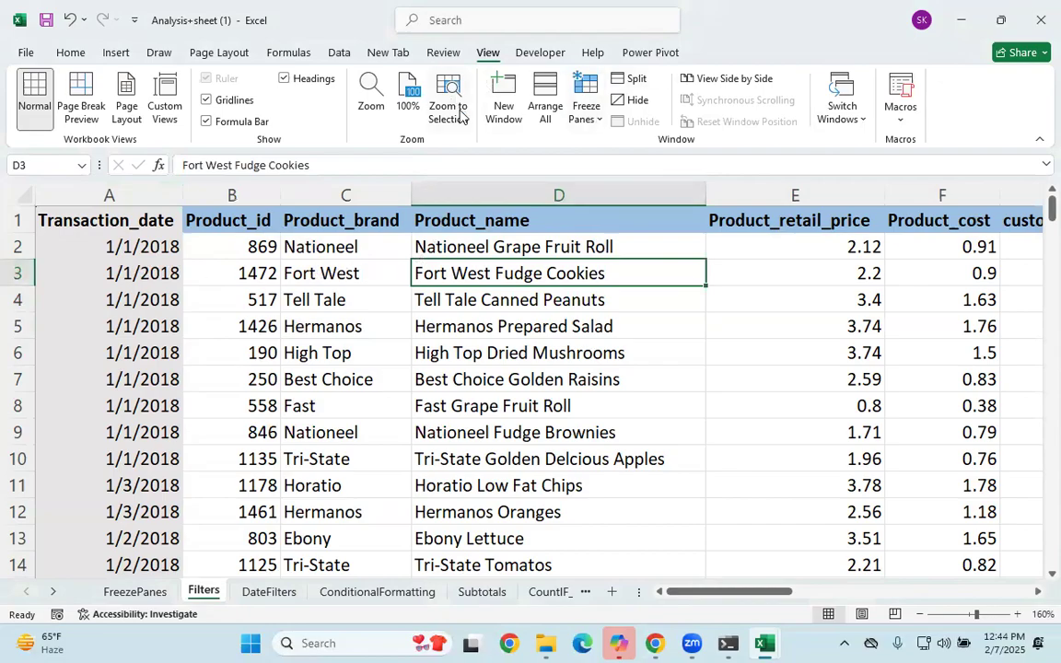
click(595, 126)
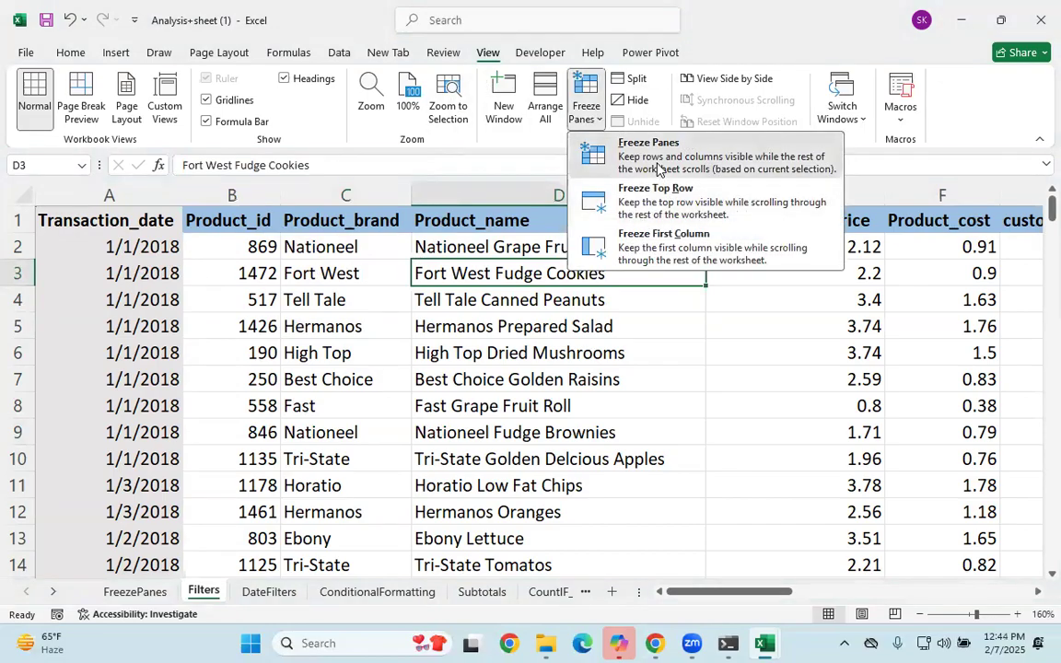
click(654, 189)
scroll(597, 394, down, 20)
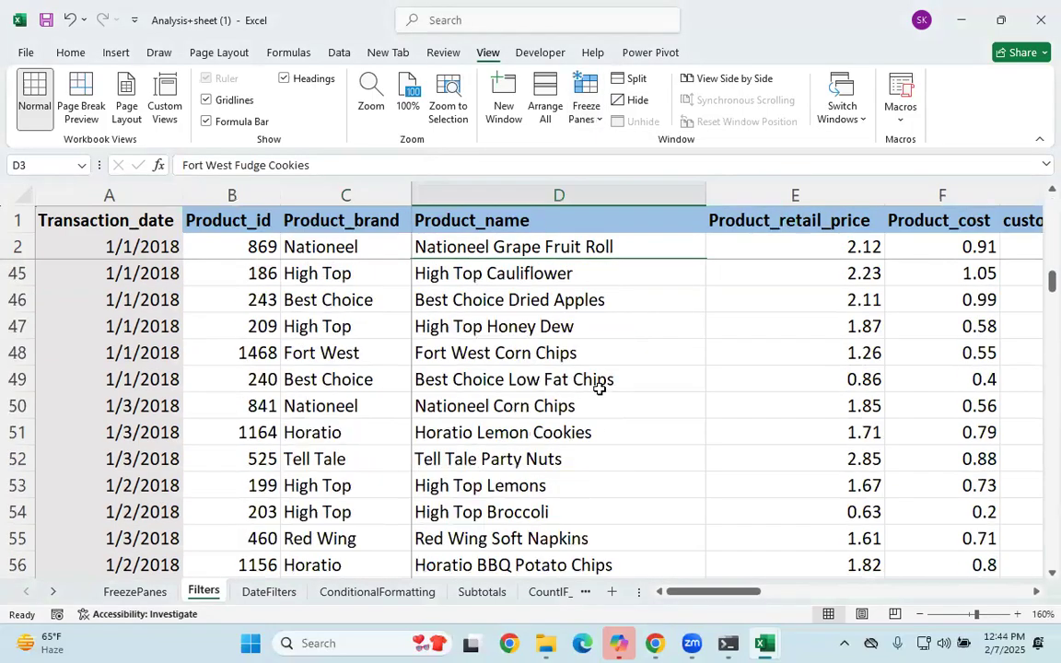
scroll(898, 603, right, 8)
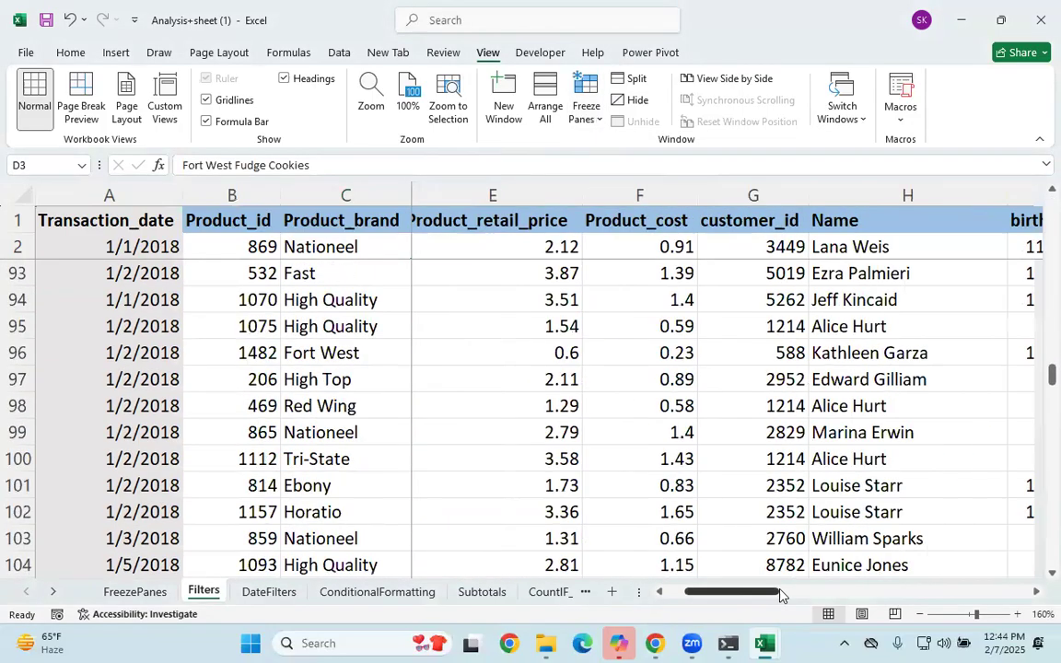
drag(944, 596, 573, 553)
click(606, 426)
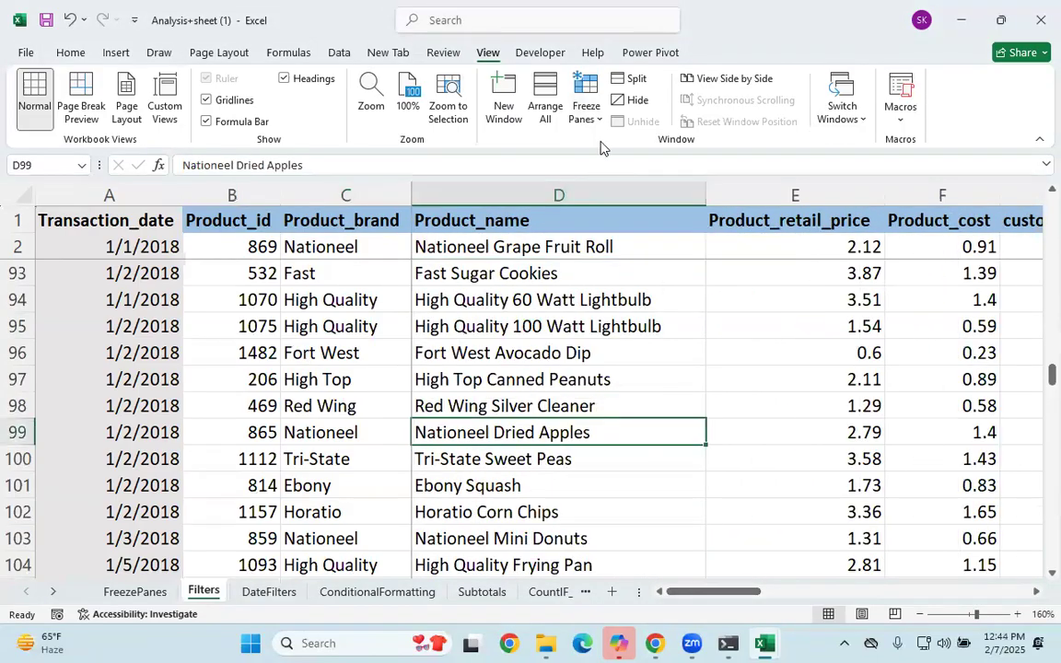
Unfreeze all rows and columns on the Filters sheet and return to the start of the table.
click(586, 103)
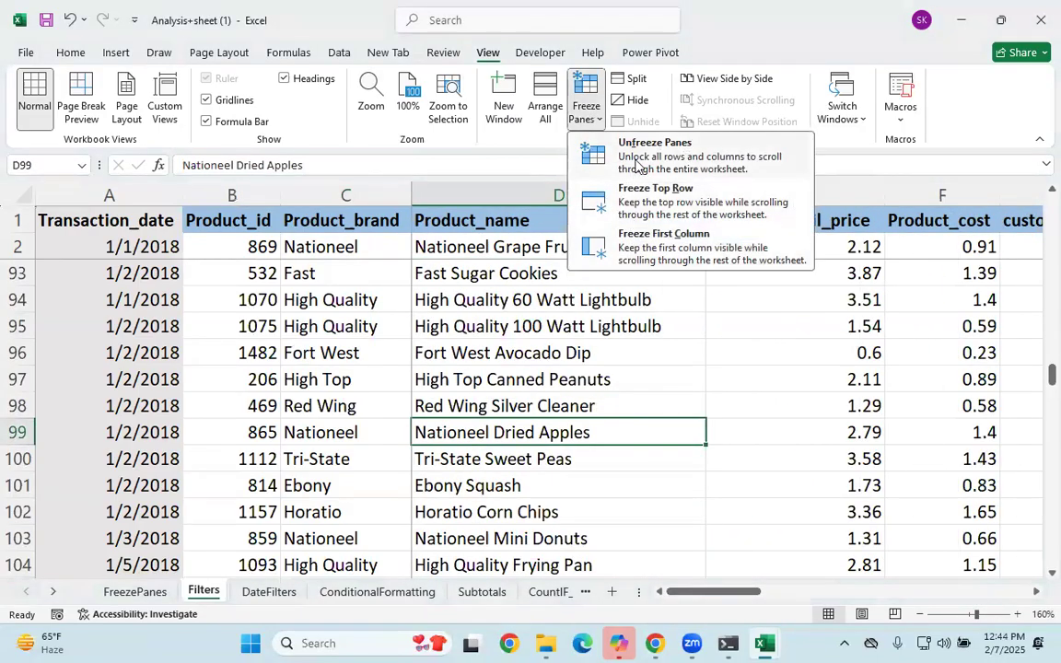
click(638, 164)
click(599, 410)
click(126, 238)
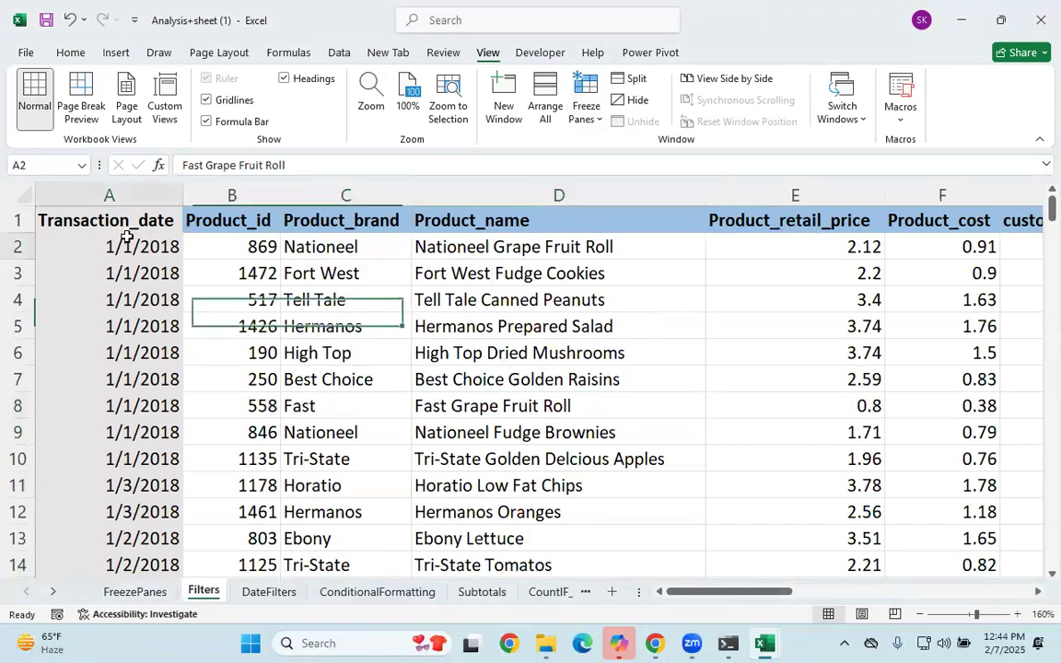
click(773, 269)
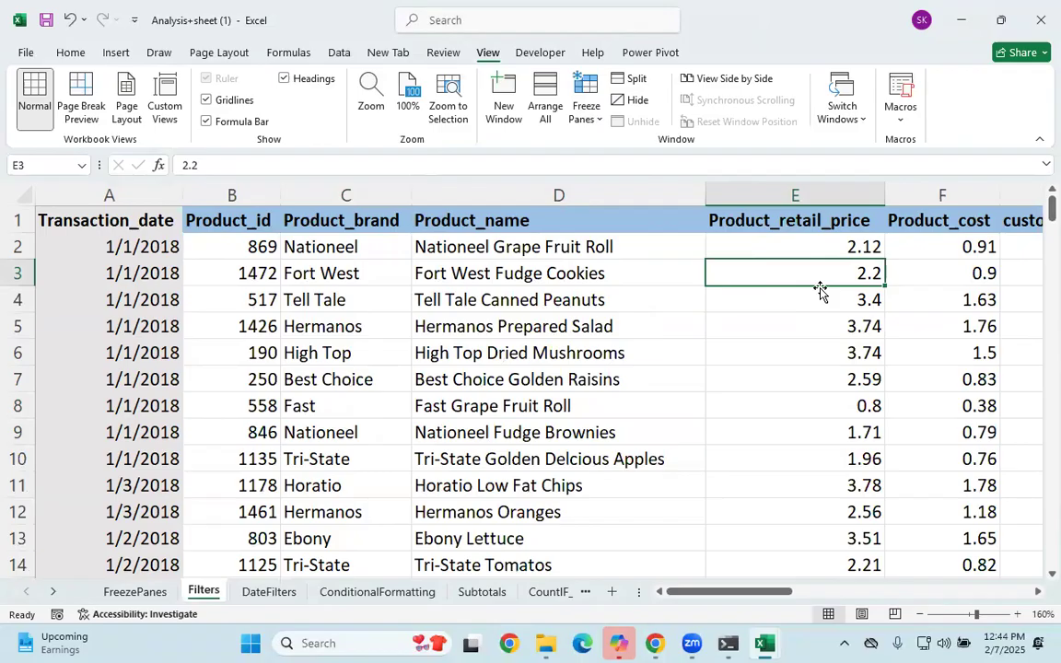
click(343, 533)
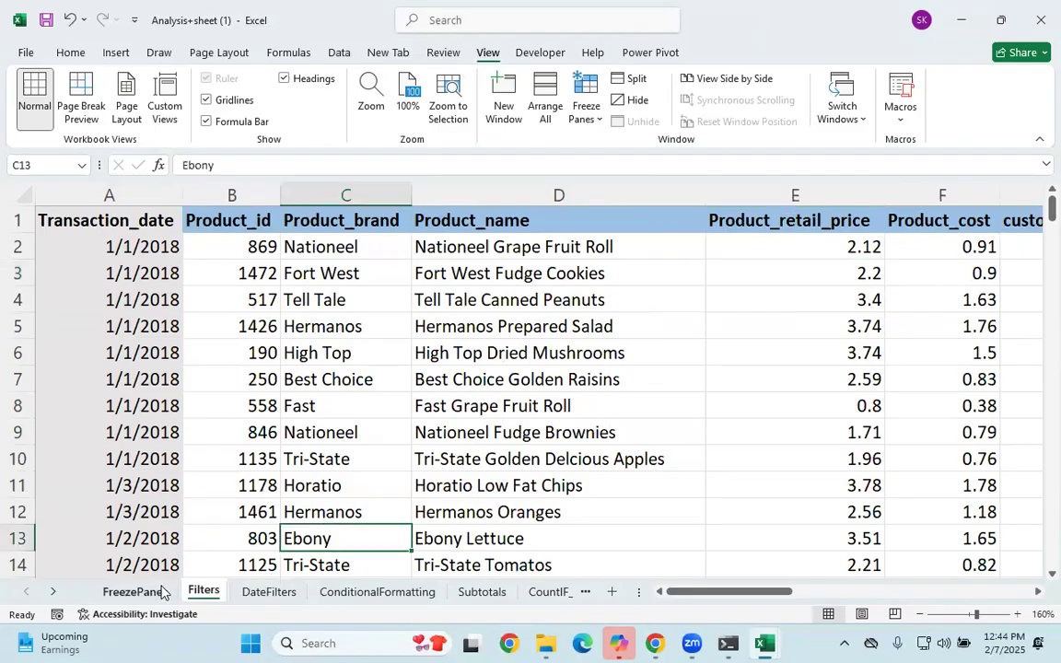
Switch to the FreezePanes sheet and unfreeze its panes.
click(134, 591)
click(425, 432)
click(322, 220)
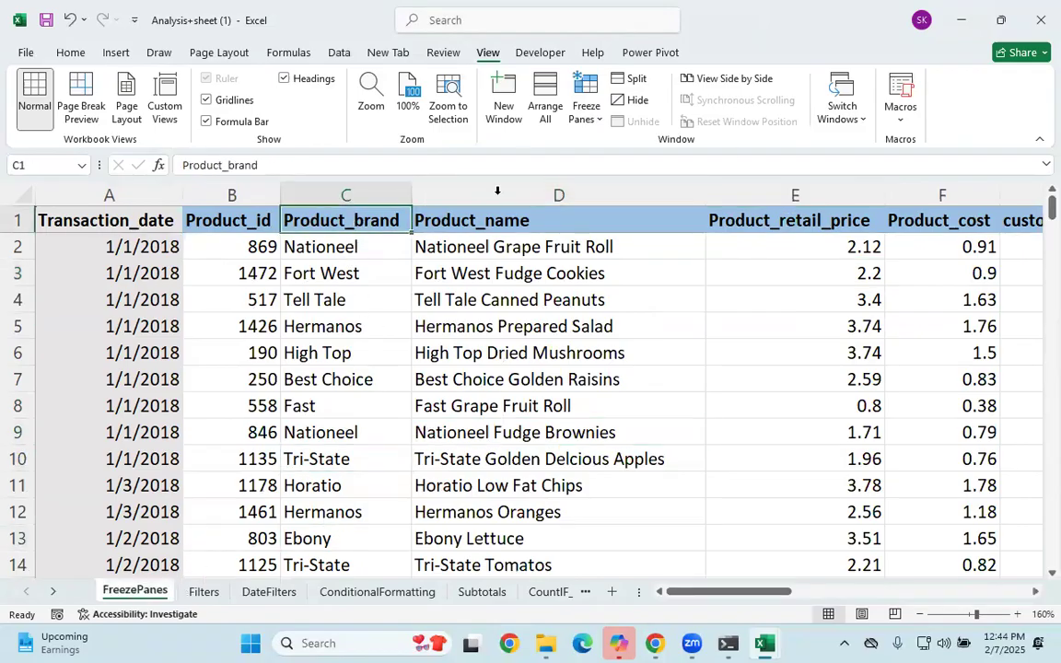
click(543, 120)
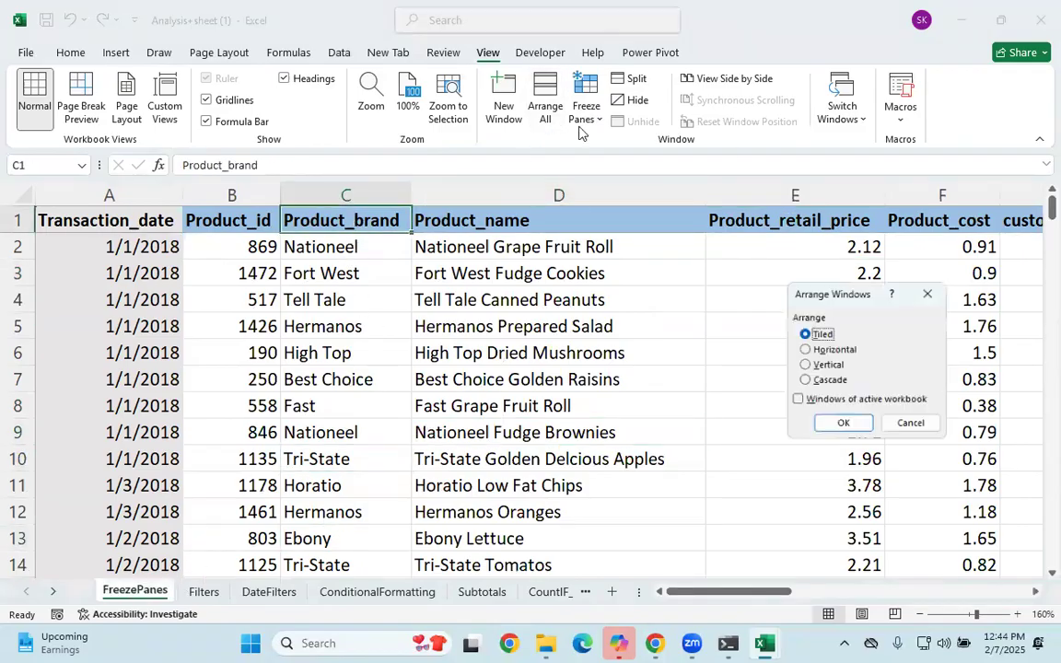
click(911, 425)
click(582, 115)
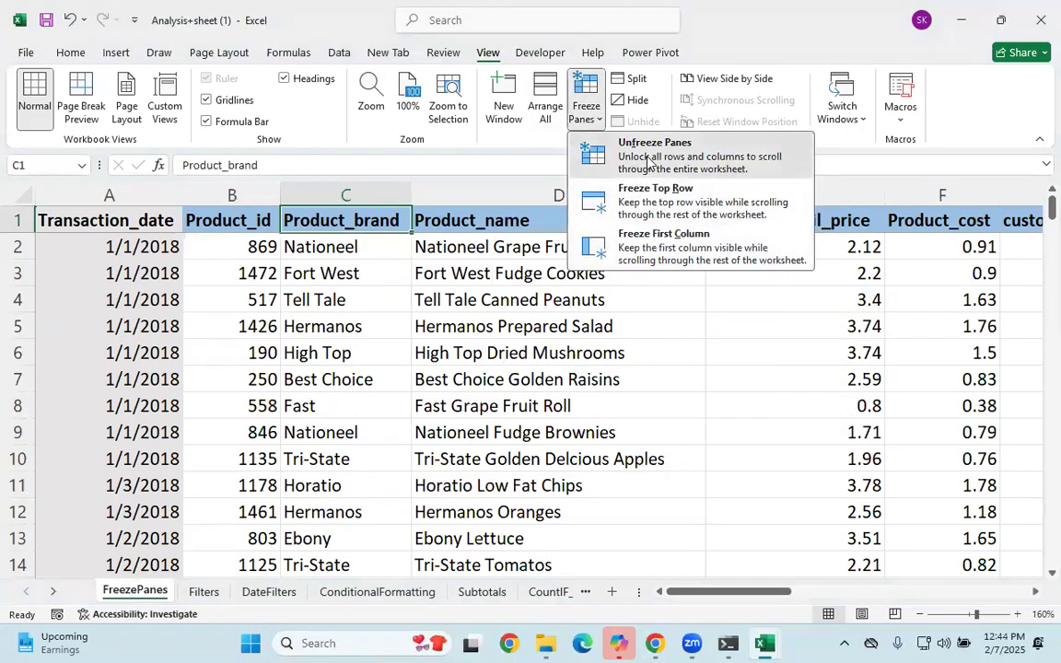
click(651, 159)
Freeze the top row of the FreezePanes sheet and check it against rows further down.
click(341, 352)
click(108, 337)
click(123, 241)
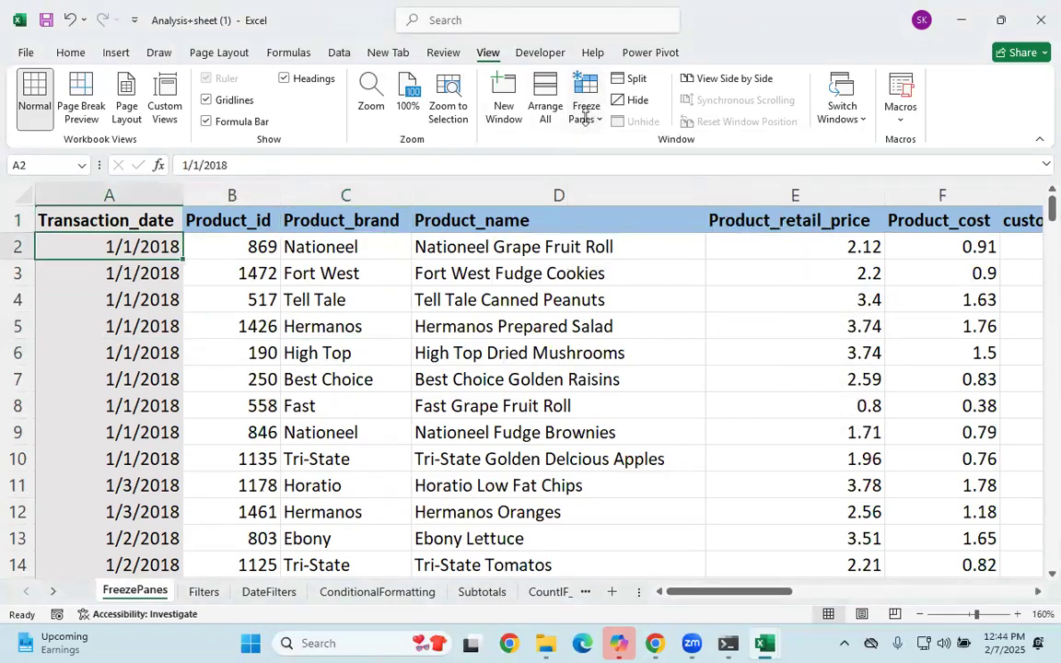
click(585, 116)
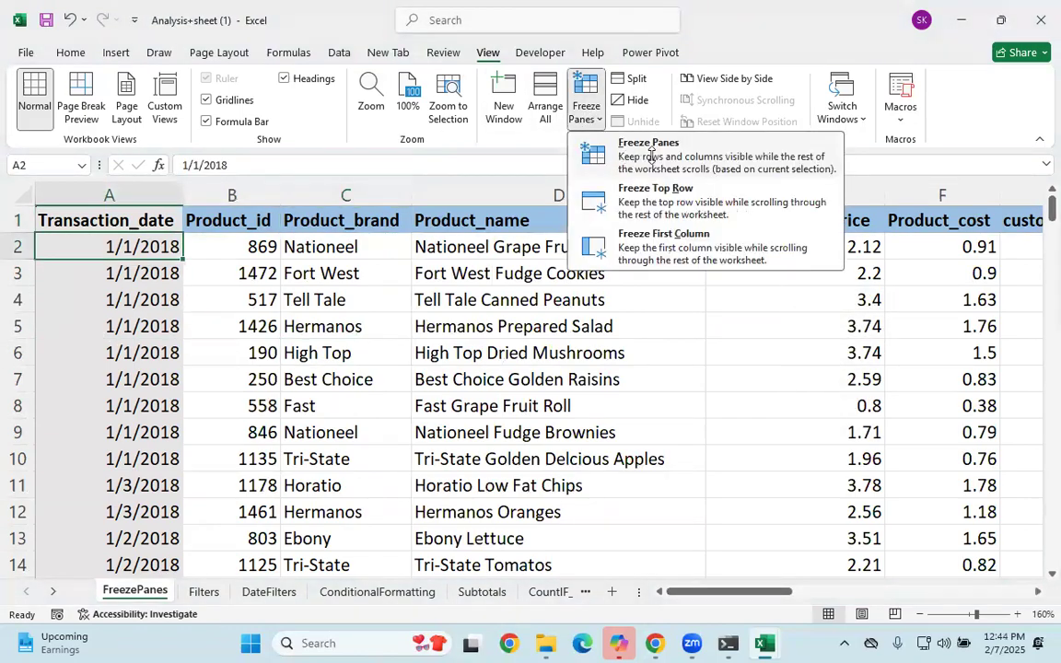
click(639, 203)
scroll(350, 377, down, 3)
scroll(389, 252, up, 3)
Freeze the first column of the FreezePanes sheet, leaving cell D5 selected.
click(585, 115)
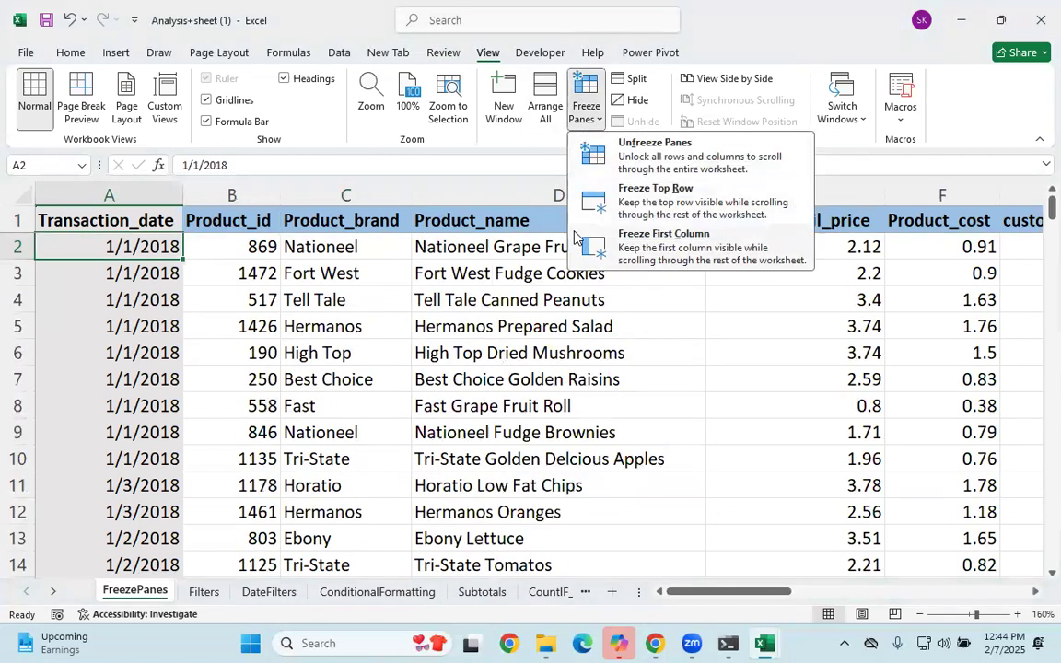
click(627, 243)
click(387, 348)
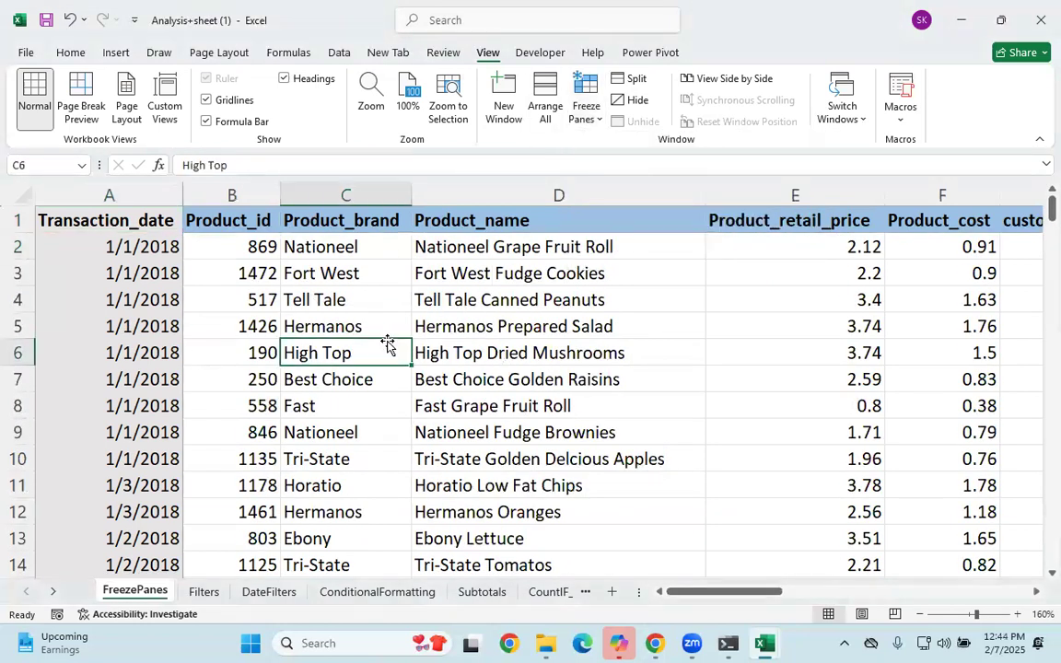
click(490, 273)
click(447, 319)
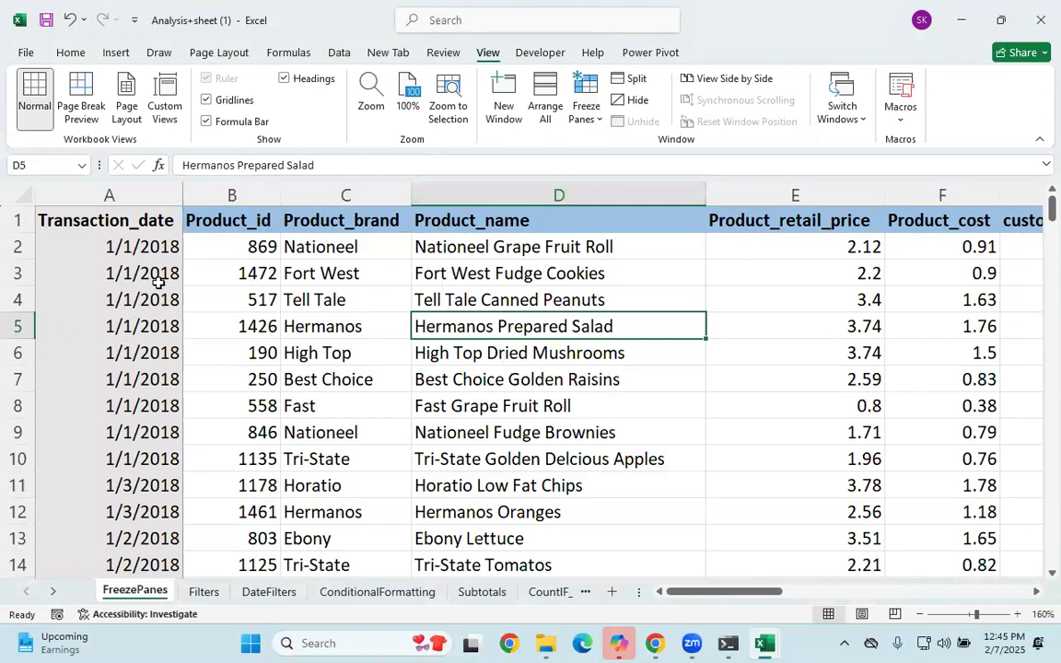
Remove the first-column freeze and check the sheet by moving down the rows and back.
click(578, 129)
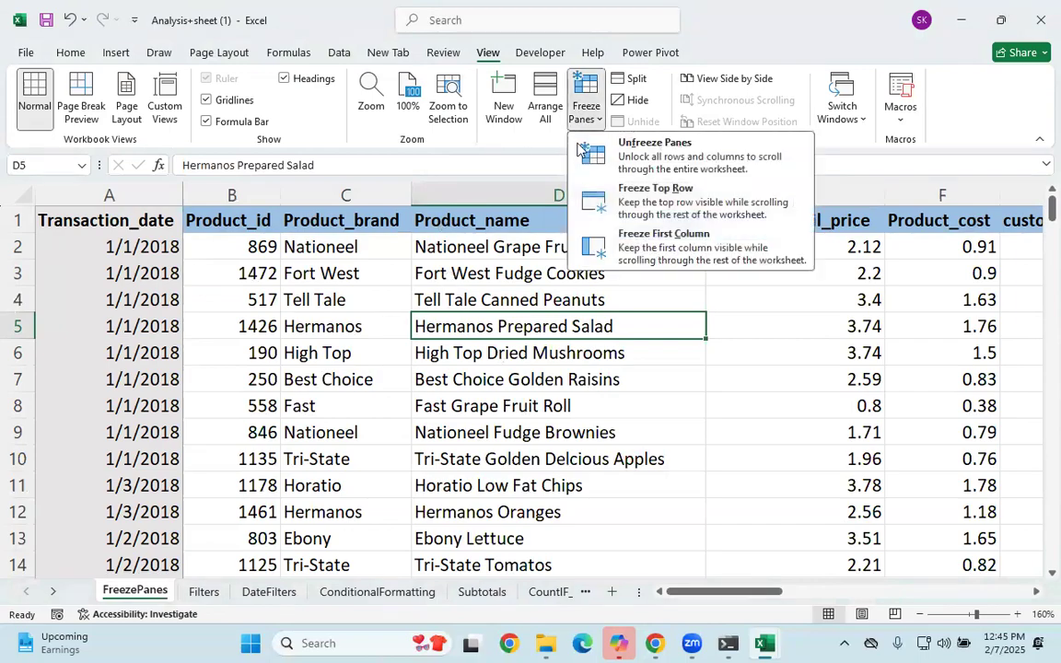
click(636, 160)
scroll(656, 413, down, 6)
scroll(626, 424, up, 6)
Freeze rows 1–4 and columns A–C from cell D5, then check them against distant rows and columns.
click(586, 112)
click(645, 147)
scroll(552, 412, down, 5)
scroll(553, 411, down, 7)
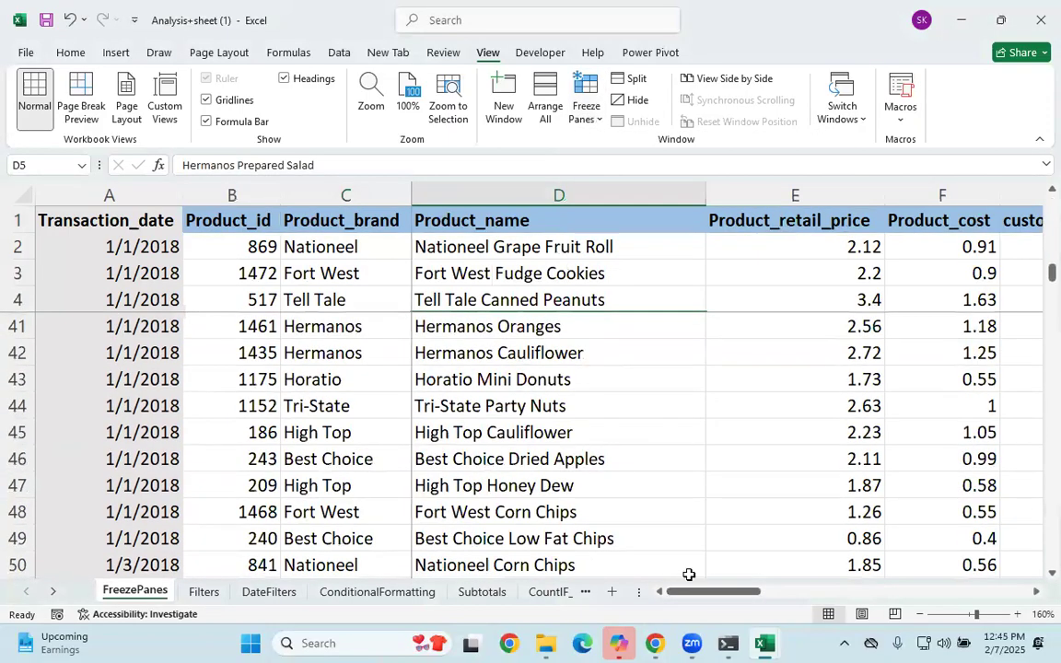
drag(702, 594, 734, 594)
scroll(55, 539, left, 2)
click(540, 383)
click(509, 328)
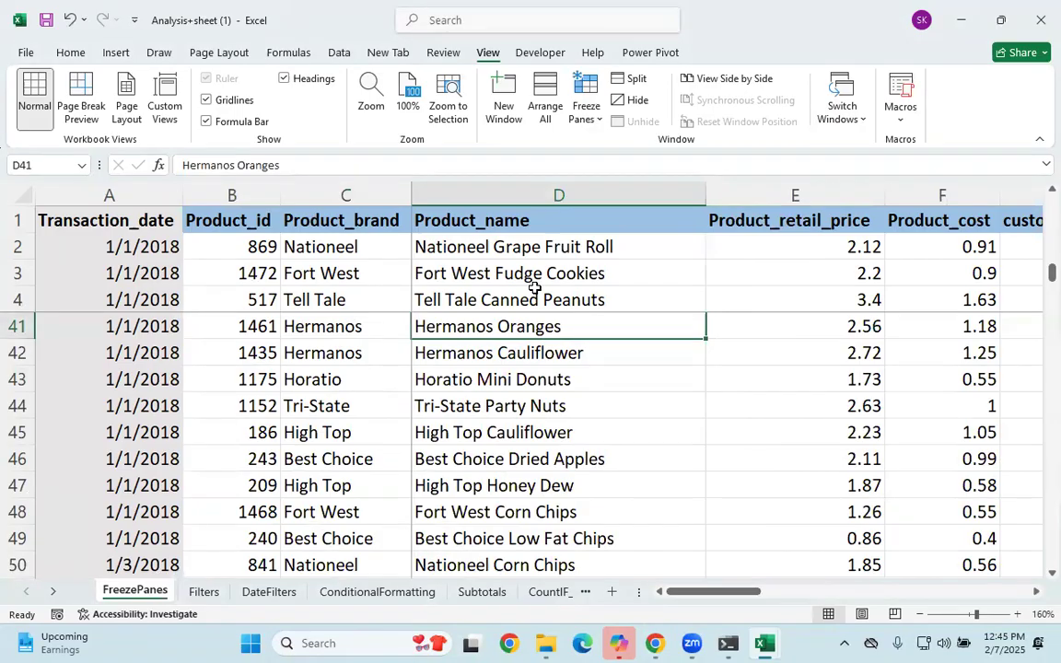
Unfreeze all rows and columns on the FreezePanes sheet.
click(587, 109)
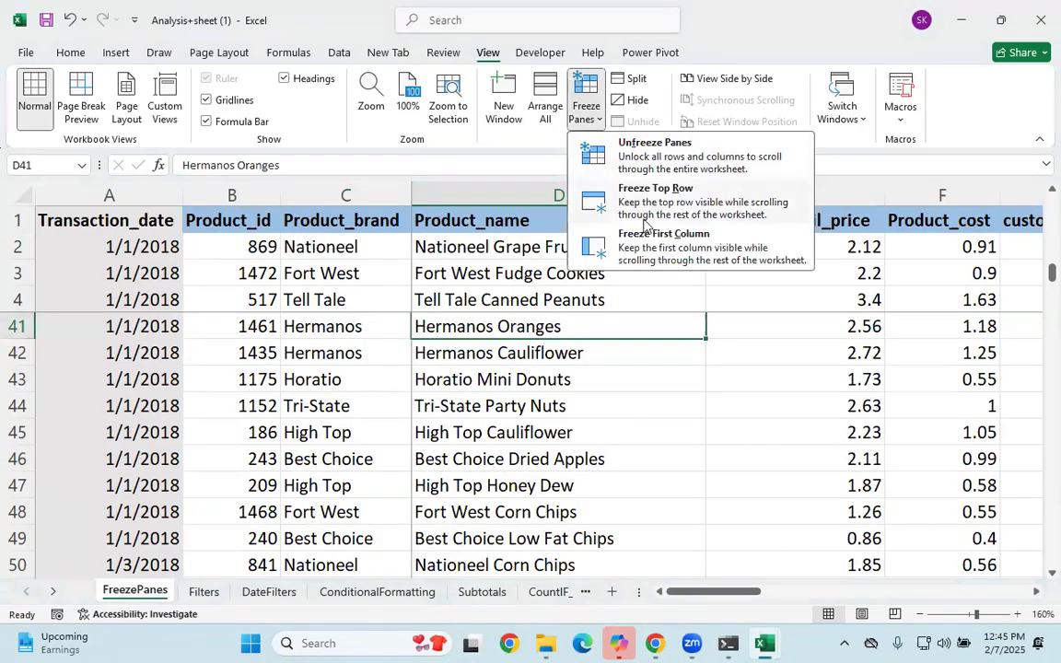
click(655, 158)
click(587, 410)
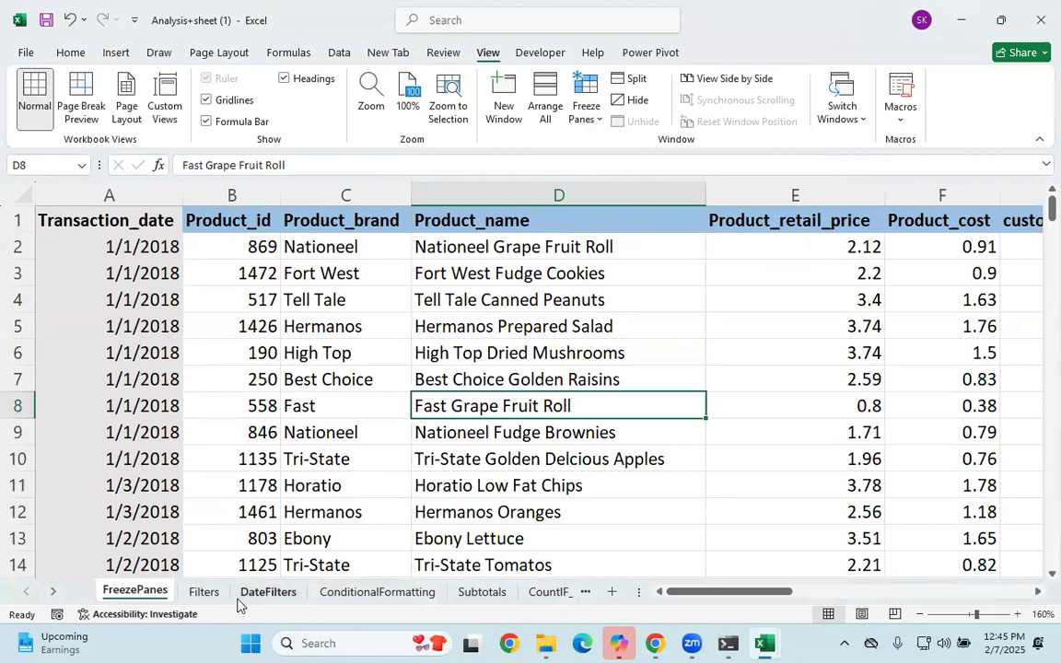
Switch to the Filters sheet and highlight the table range A1:E12.
click(204, 592)
click(382, 323)
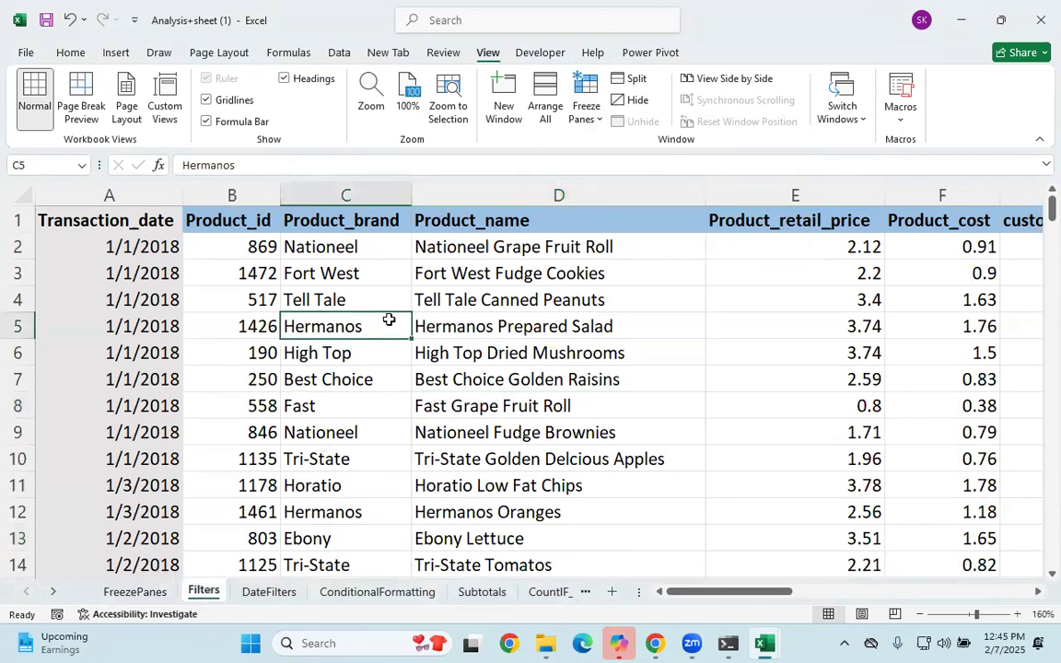
scroll(290, 356, down, 1)
scroll(268, 284, up, 1)
drag(104, 220, 681, 510)
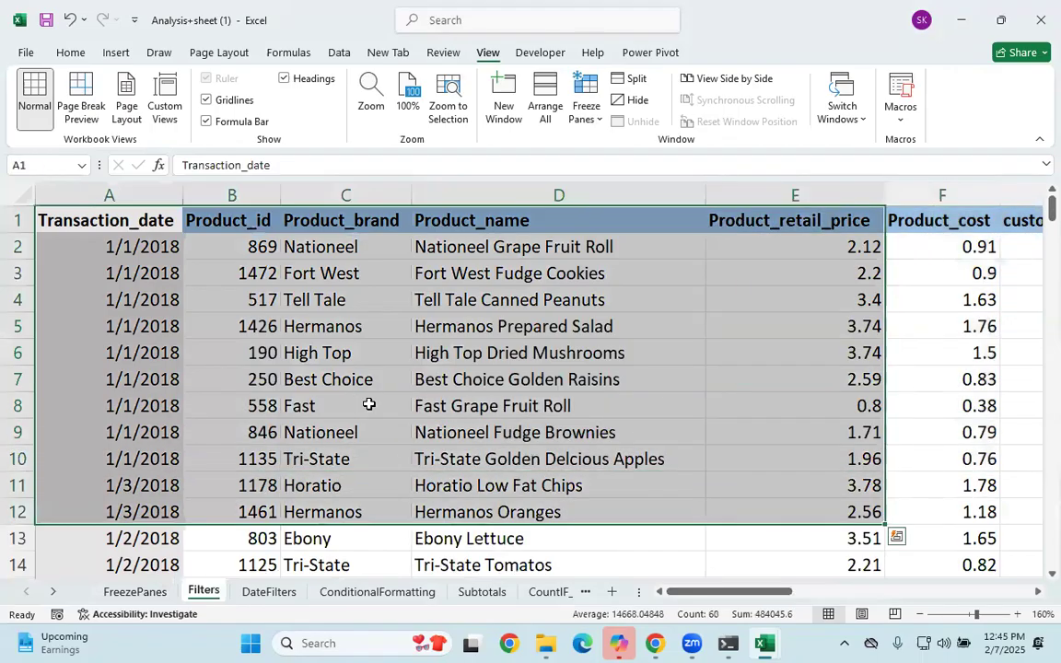
click(367, 405)
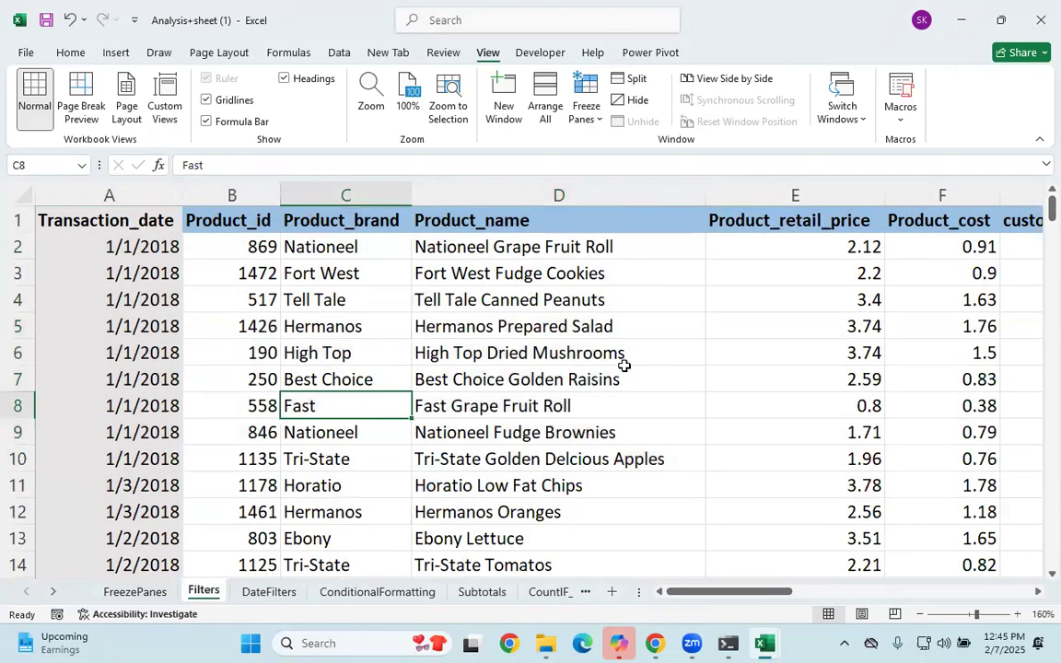
Examine the Product_brand values and the neighbouring product names and IDs as candidates for filtering.
click(540, 302)
drag(332, 247, 352, 562)
click(389, 435)
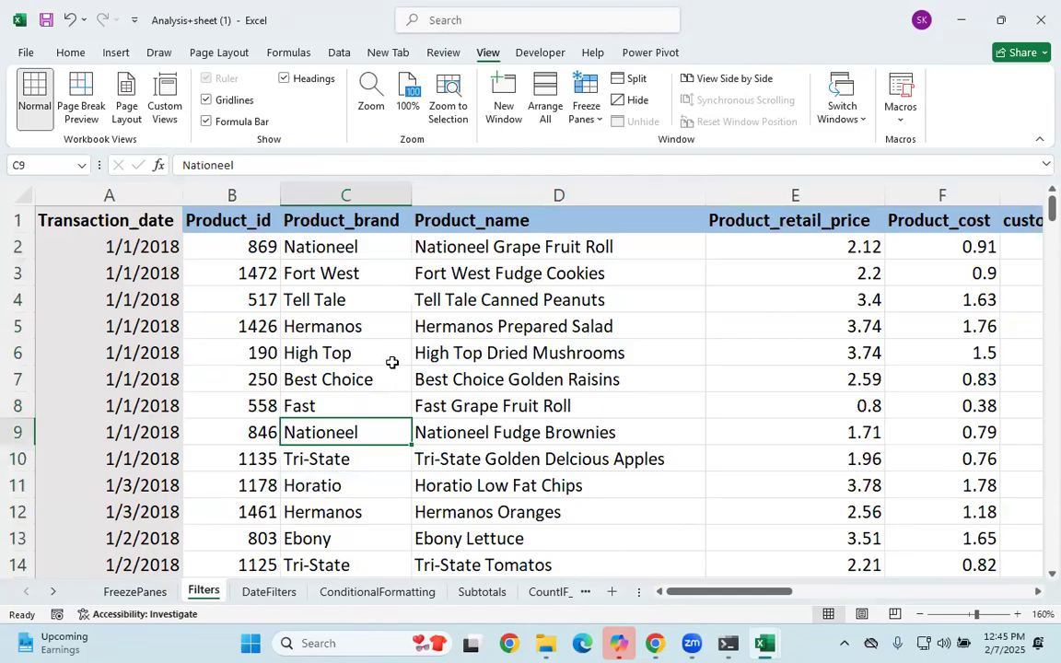
click(362, 288)
click(350, 247)
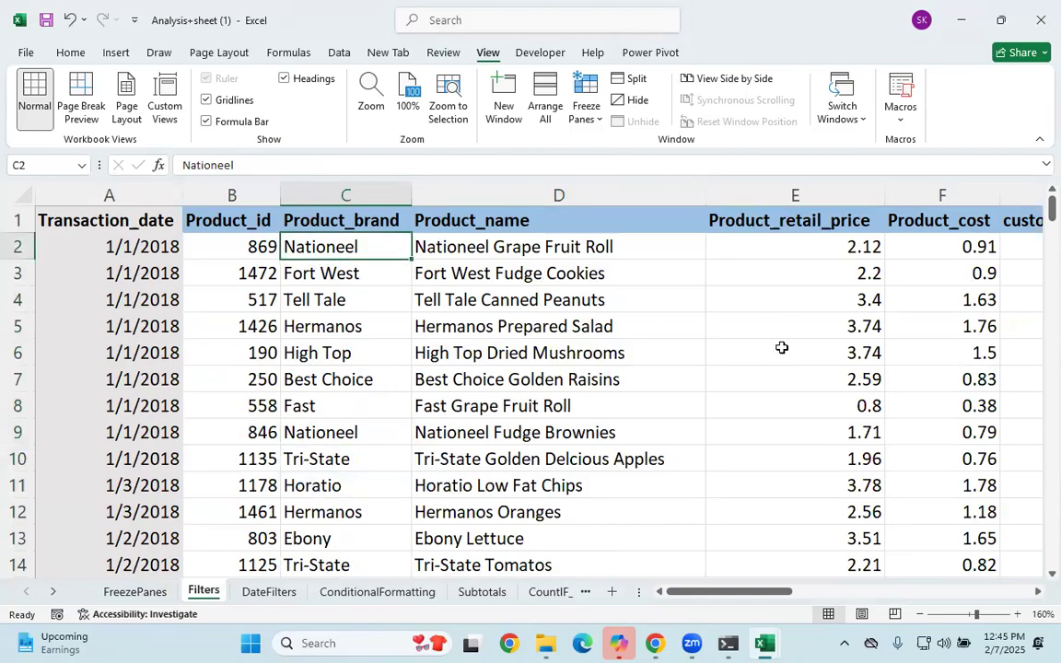
click(379, 354)
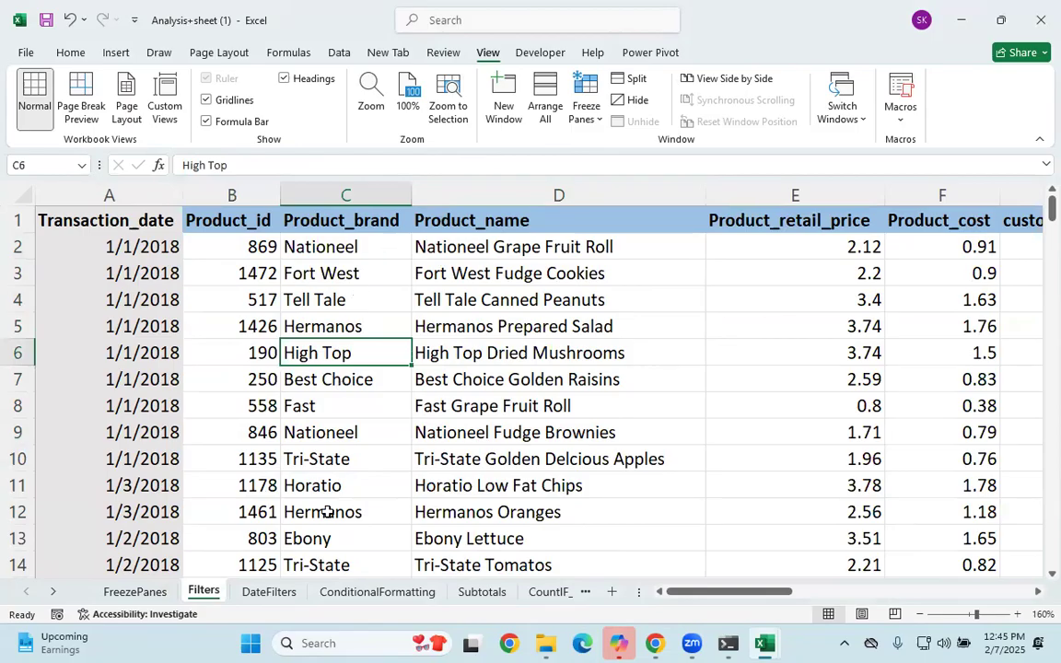
click(338, 307)
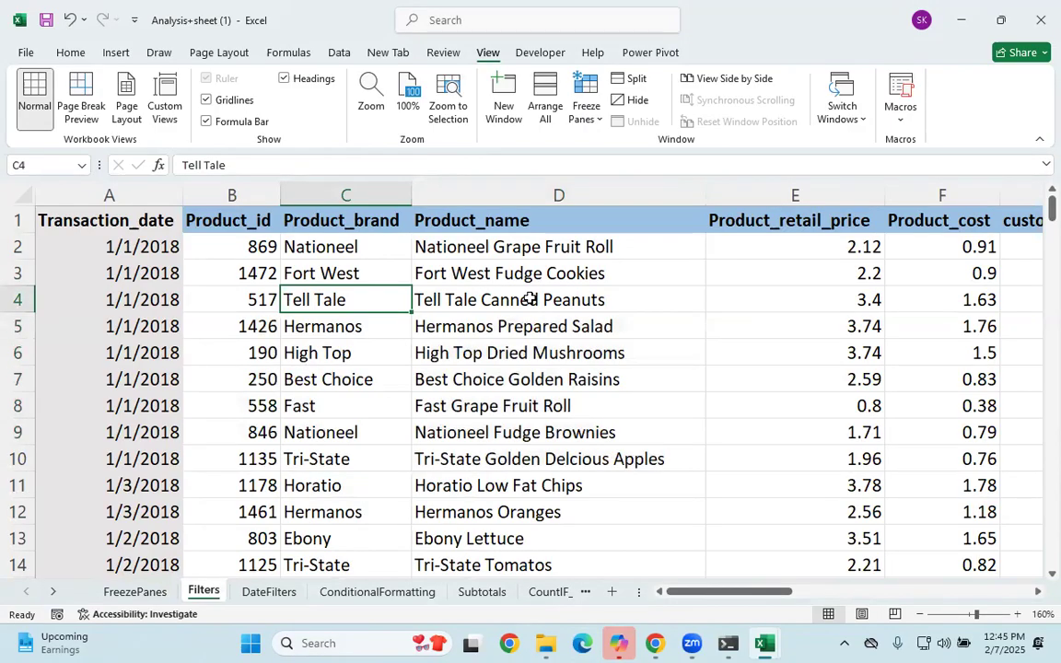
click(433, 301)
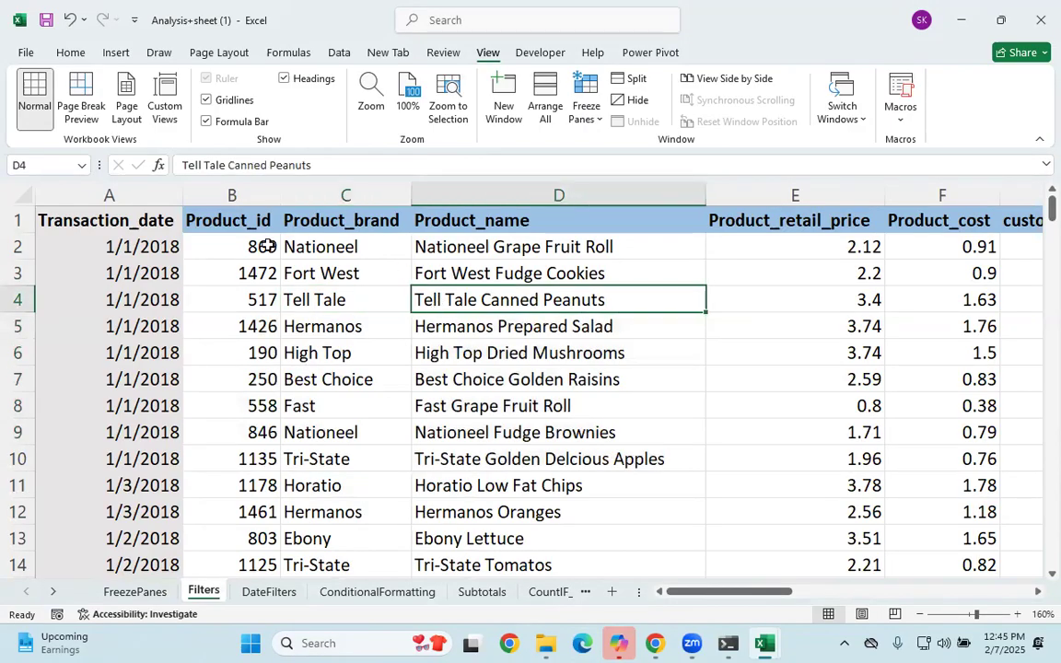
click(257, 247)
click(300, 353)
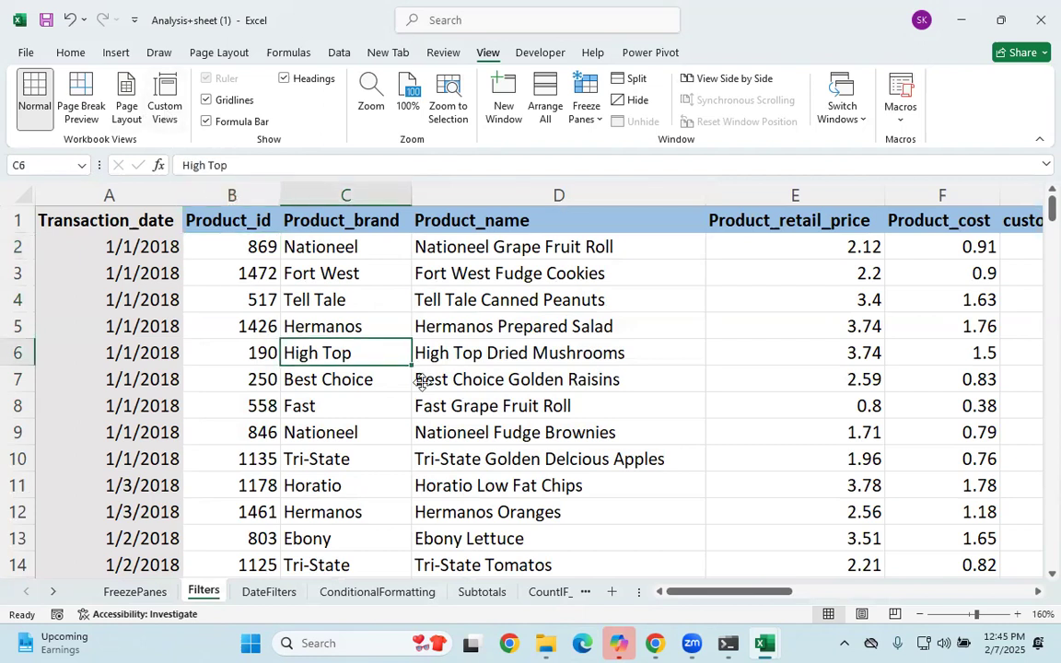
Turn on the table's header filters and mark the Product_name and Product_retail_price filter arrows with temporary pen circles.
key(Home)
key(ctrl+shift+l)
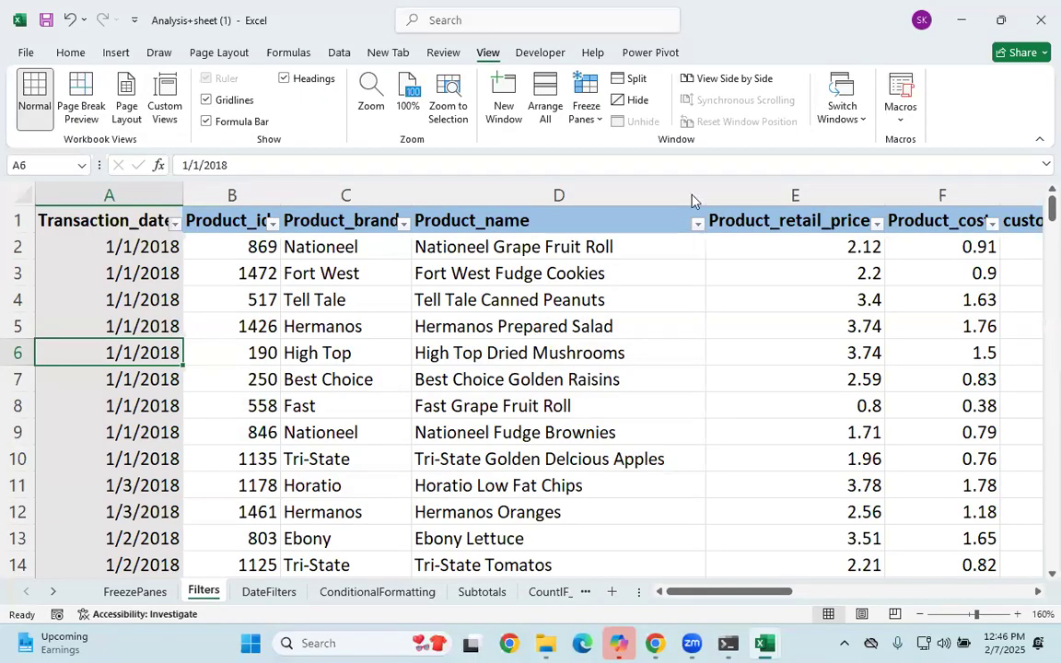
key(ctrl+2)
drag(705, 195, 676, 191)
mouse_move(866, 204)
mouse_down()
mouse_move(914, 226)
mouse_move(856, 188)
mouse_up()
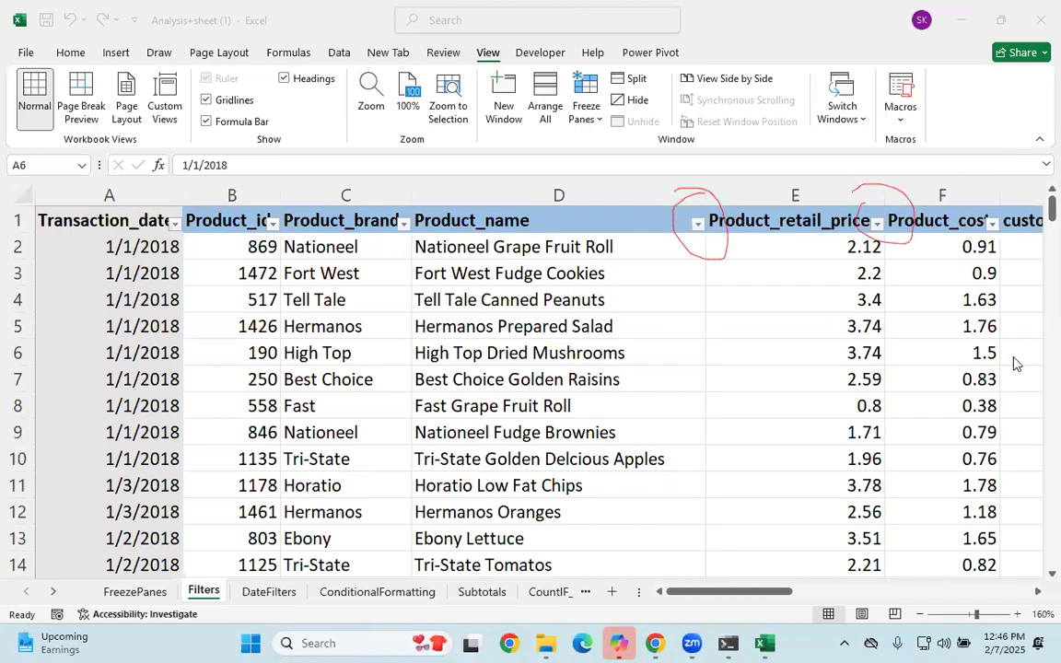
key(e)
drag(680, 209, 712, 203)
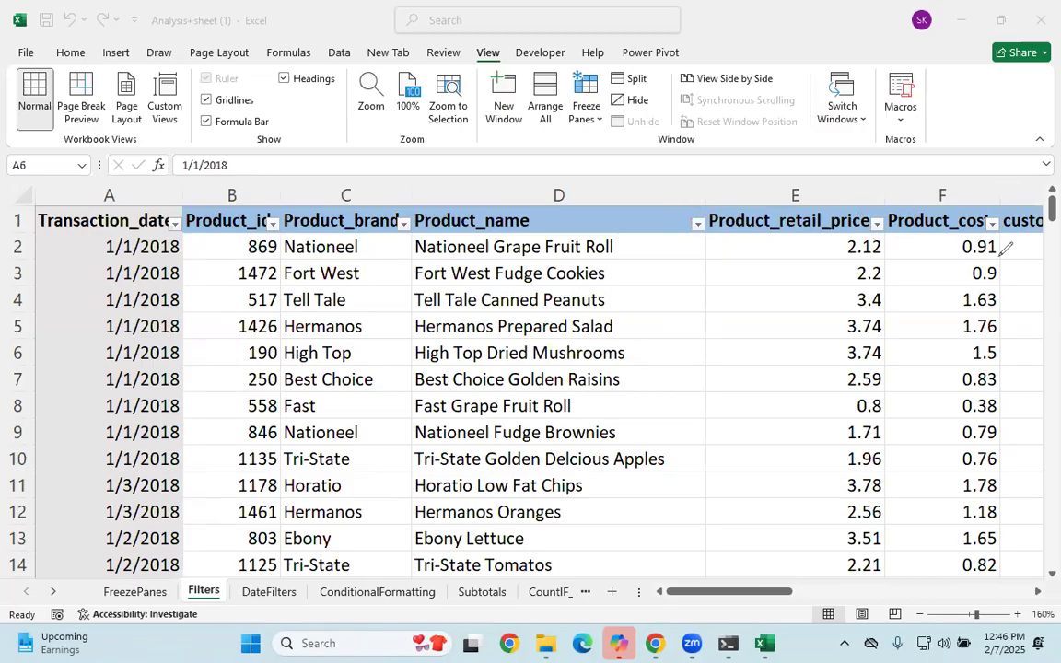
click(644, 329)
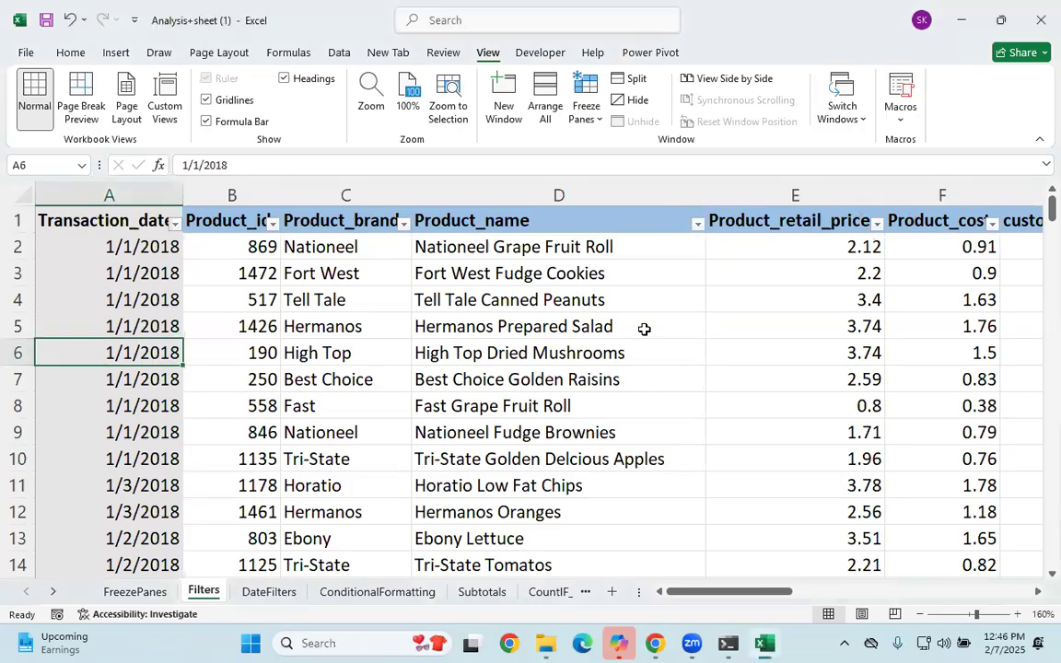
Turn off the table's header filters.
key(ctrl+shift+l)
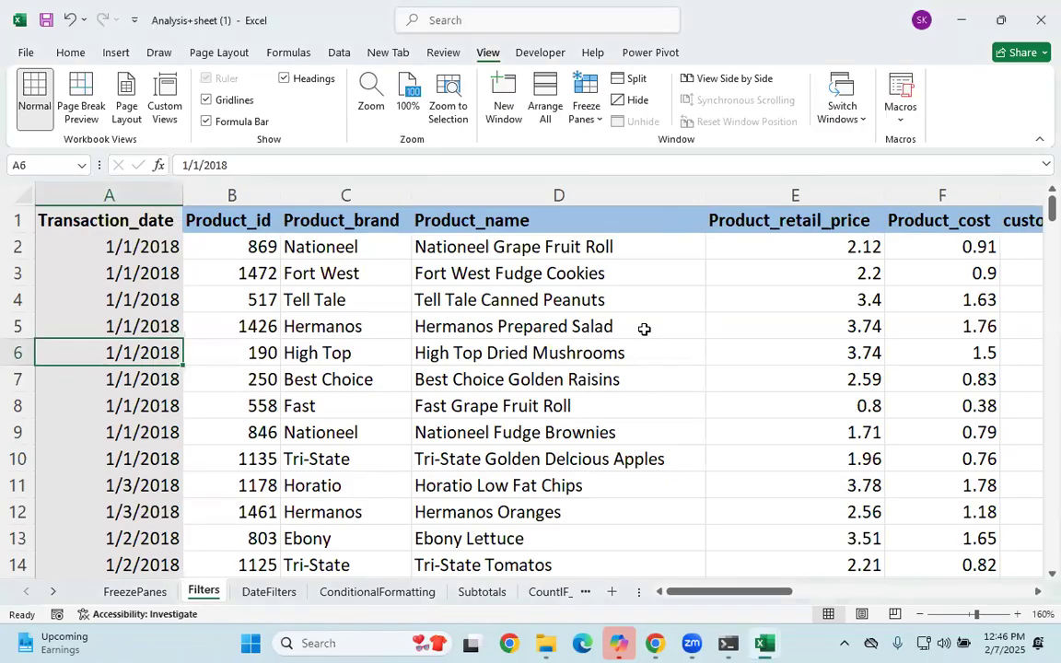
click(696, 479)
click(325, 300)
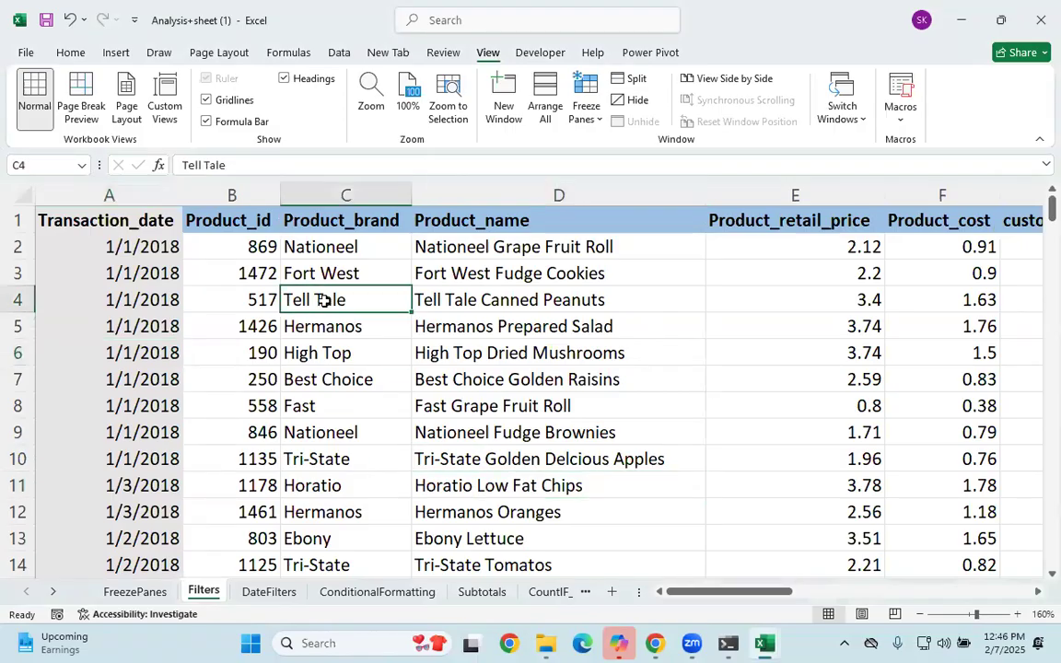
With header cell A1 selected, locate the Filter command among the Sort & Filter options without applying it.
click(72, 52)
click(93, 215)
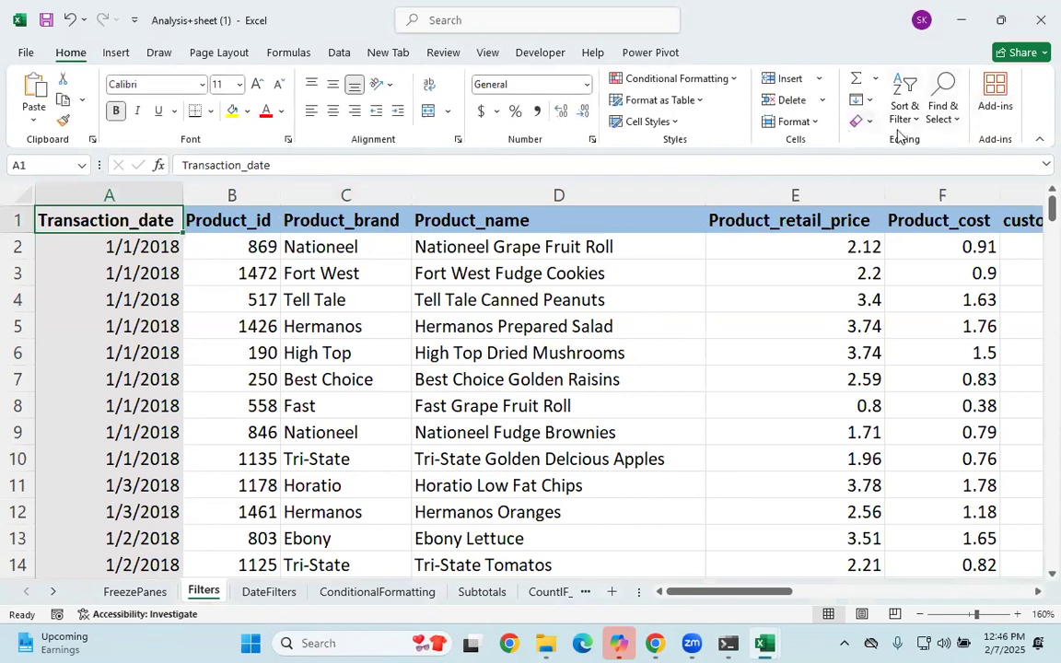
click(943, 118)
click(905, 110)
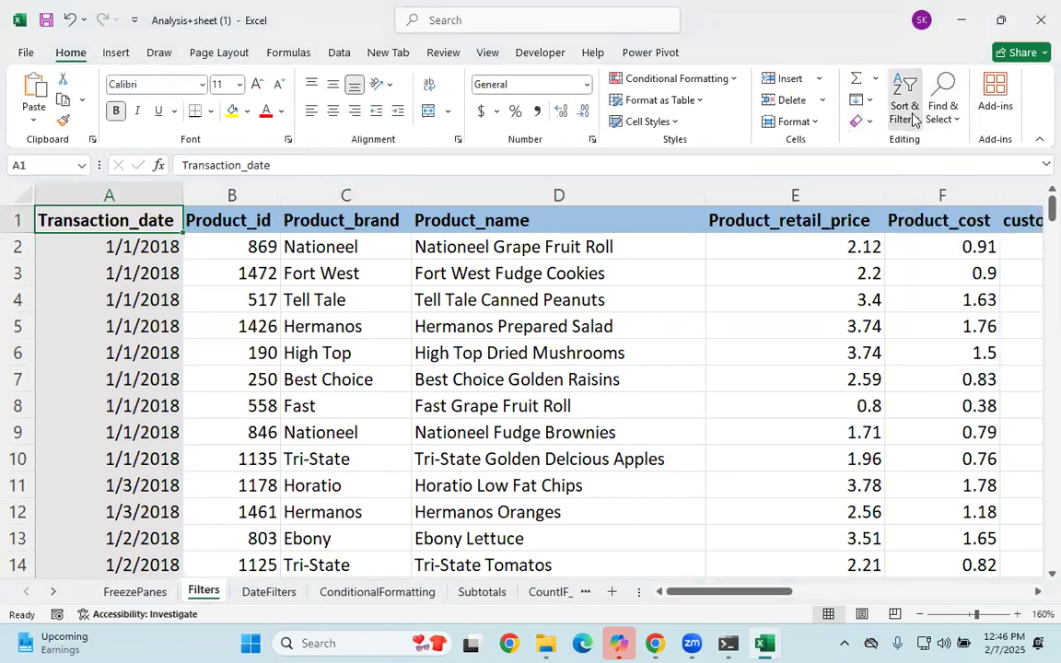
click(904, 110)
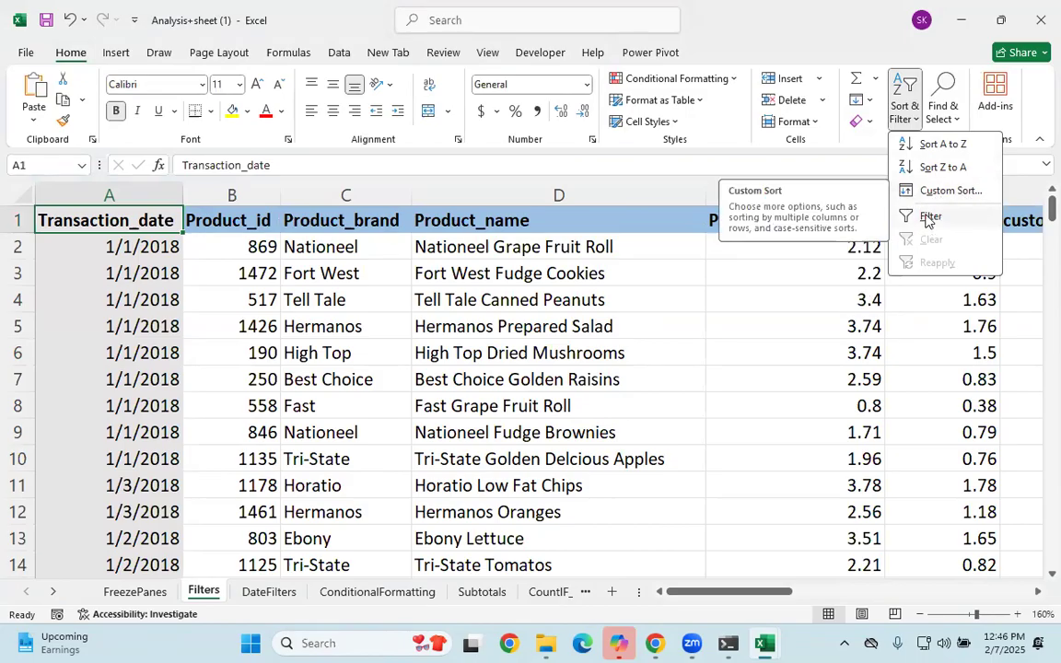
click(632, 292)
click(632, 291)
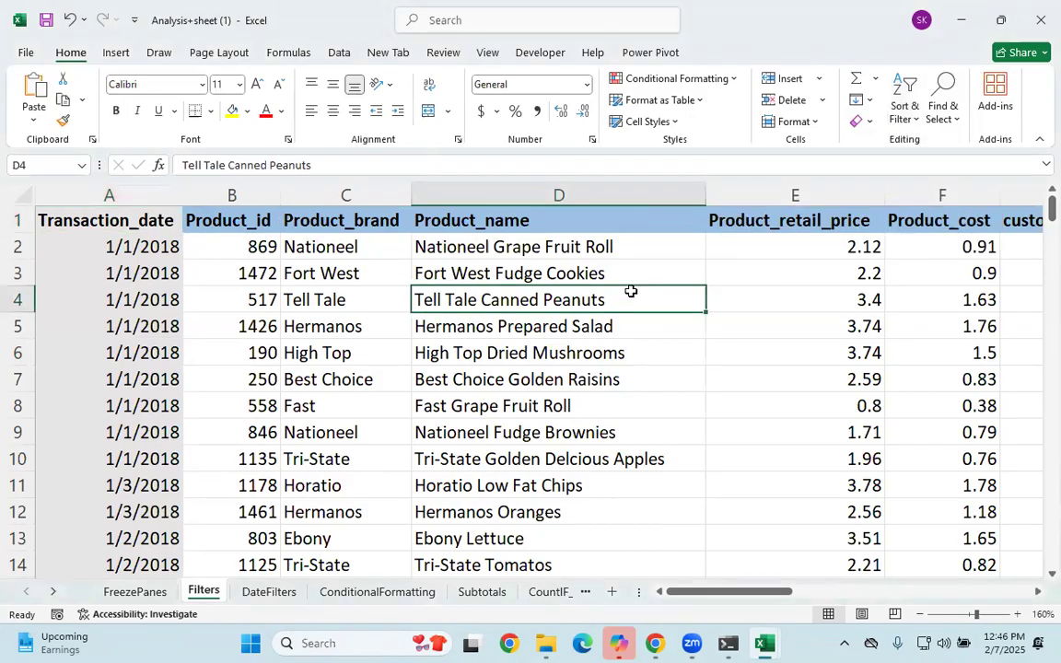
Turn on the header filters and filter Product_brand to show only Best Choice.
key(ctrl+shift+l)
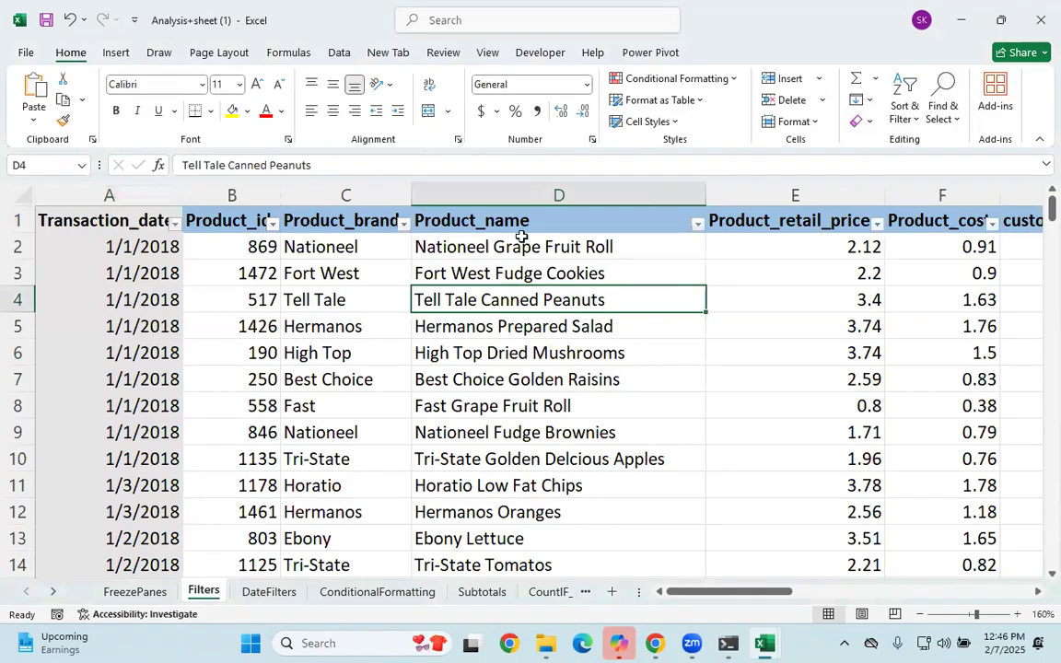
click(403, 225)
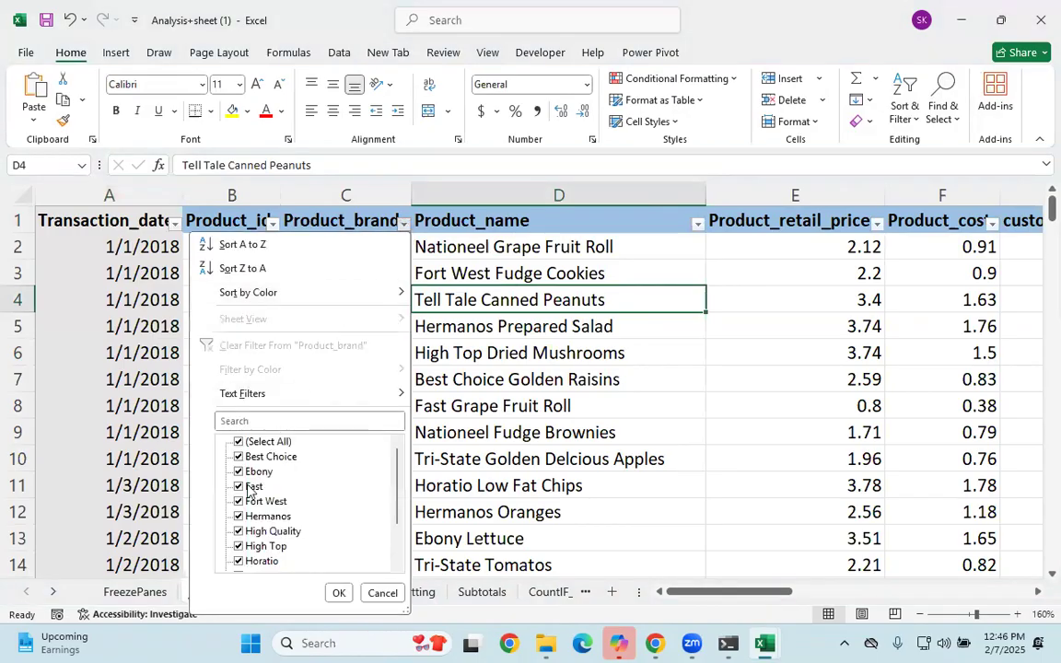
click(238, 441)
click(242, 457)
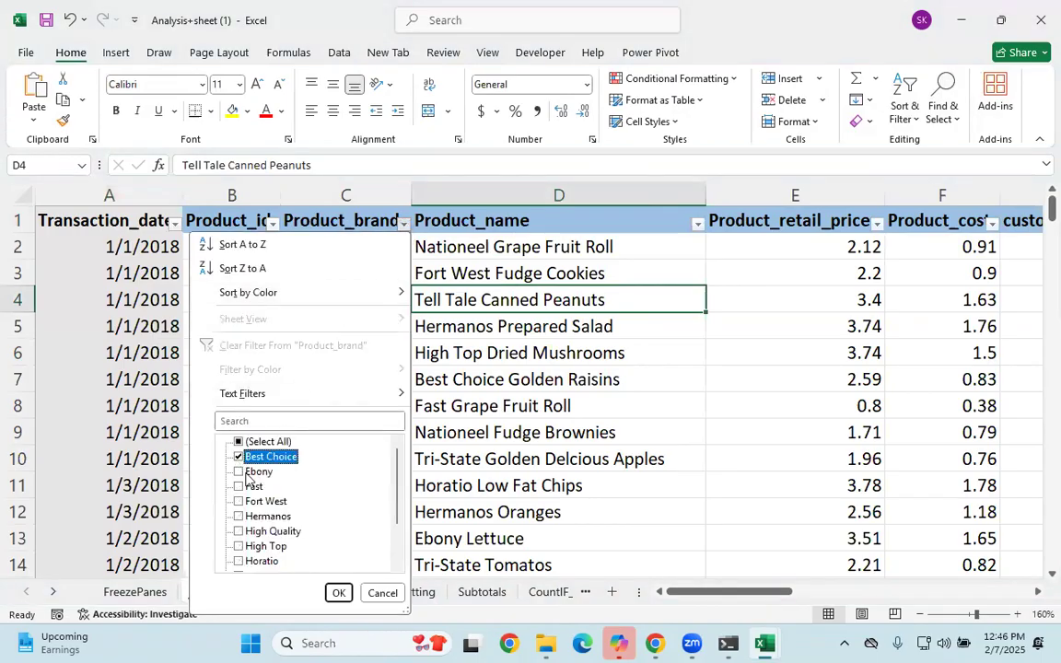
click(340, 594)
scroll(343, 386, down, 2)
scroll(404, 237, up, 2)
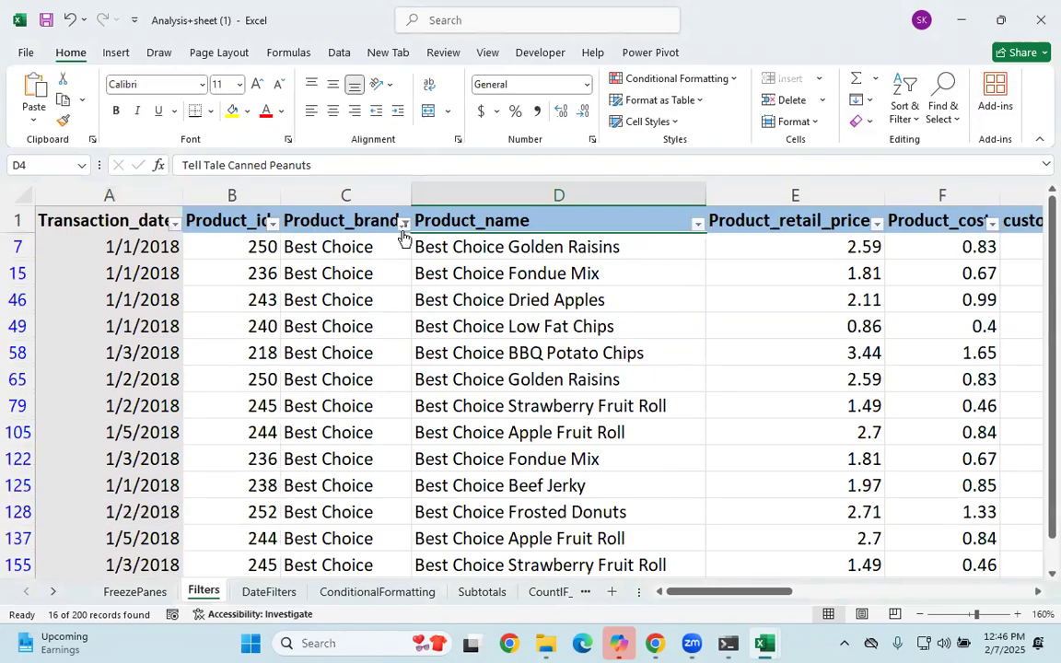
Extend the Product_brand filter to include Fort West along with Best Choice.
click(403, 225)
click(267, 503)
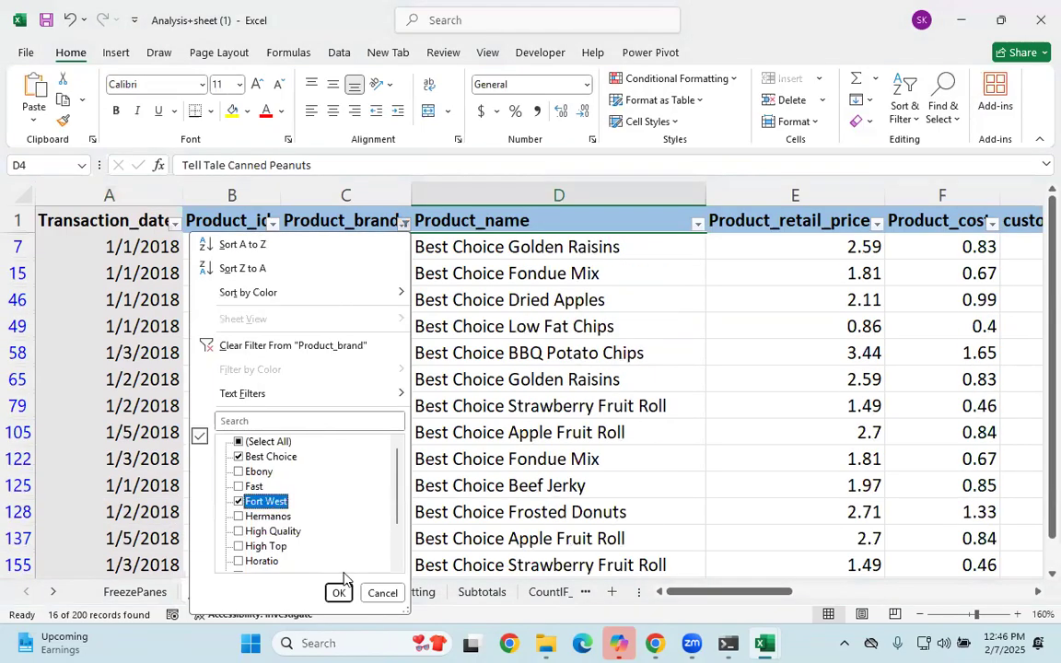
click(339, 593)
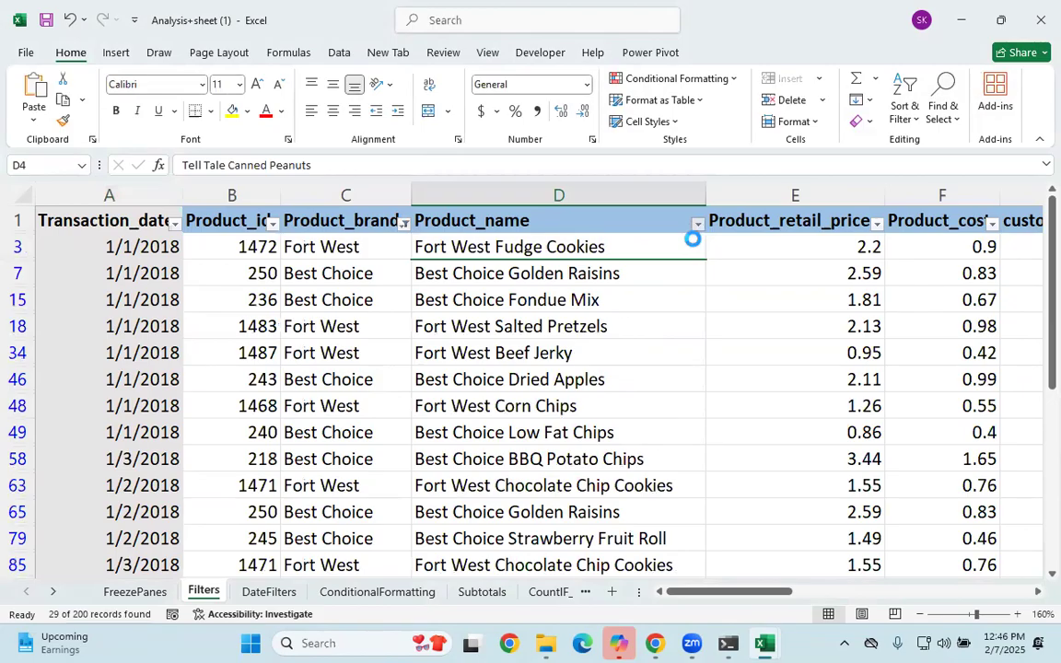
Remove the Product_brand filter by turning the header filters off, and turn the header filters back on.
click(699, 227)
scroll(594, 543, down, 5)
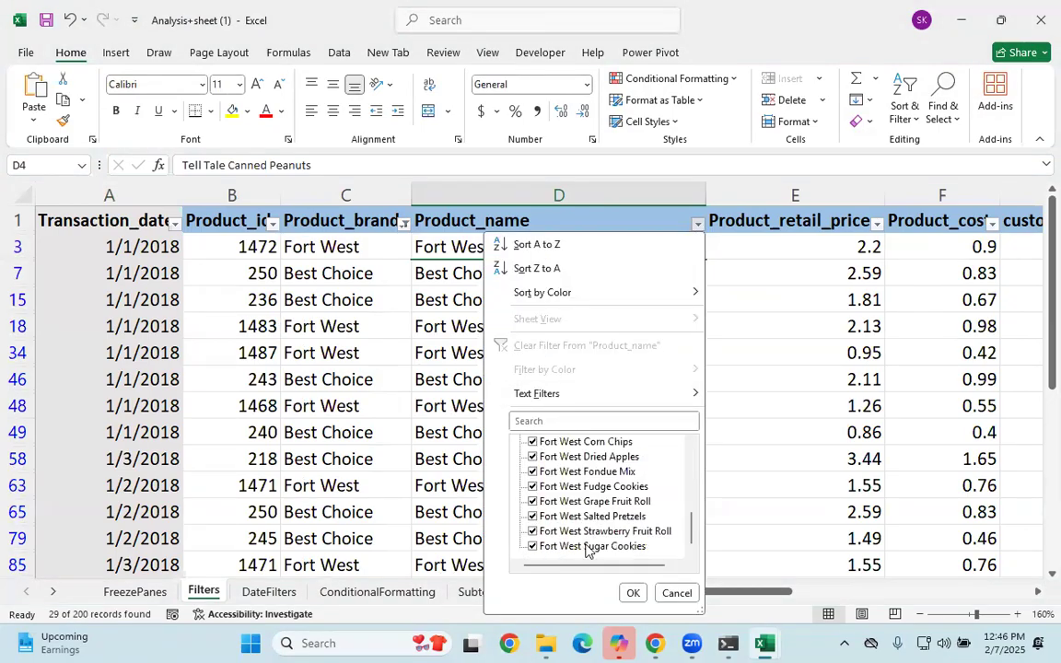
click(676, 594)
key(ctrl+shift+l)
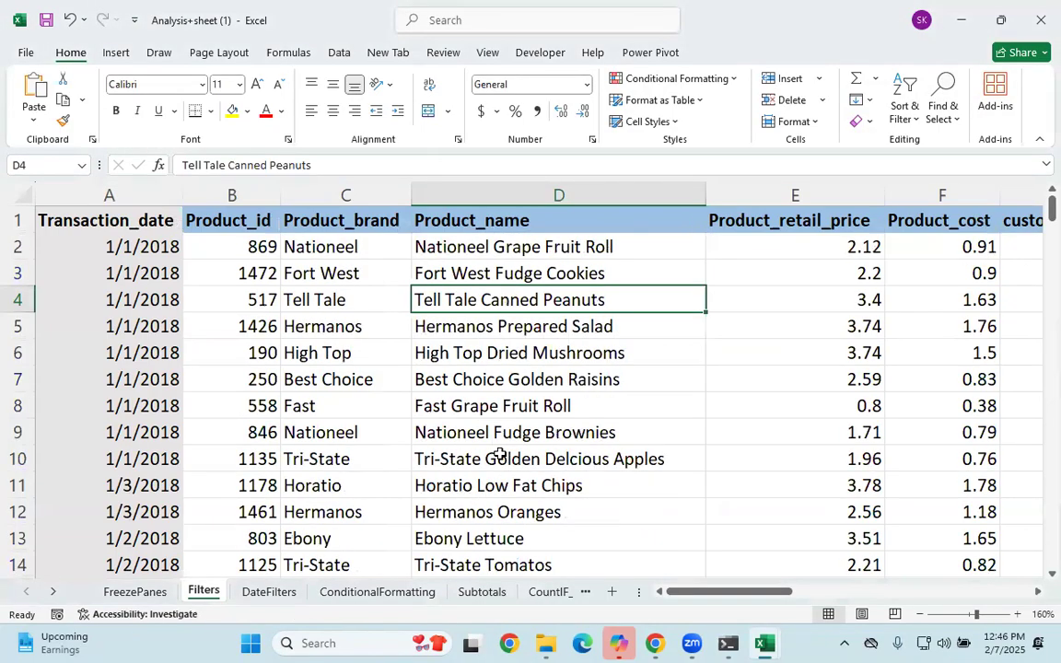
click(401, 415)
key(ctrl+shift+l)
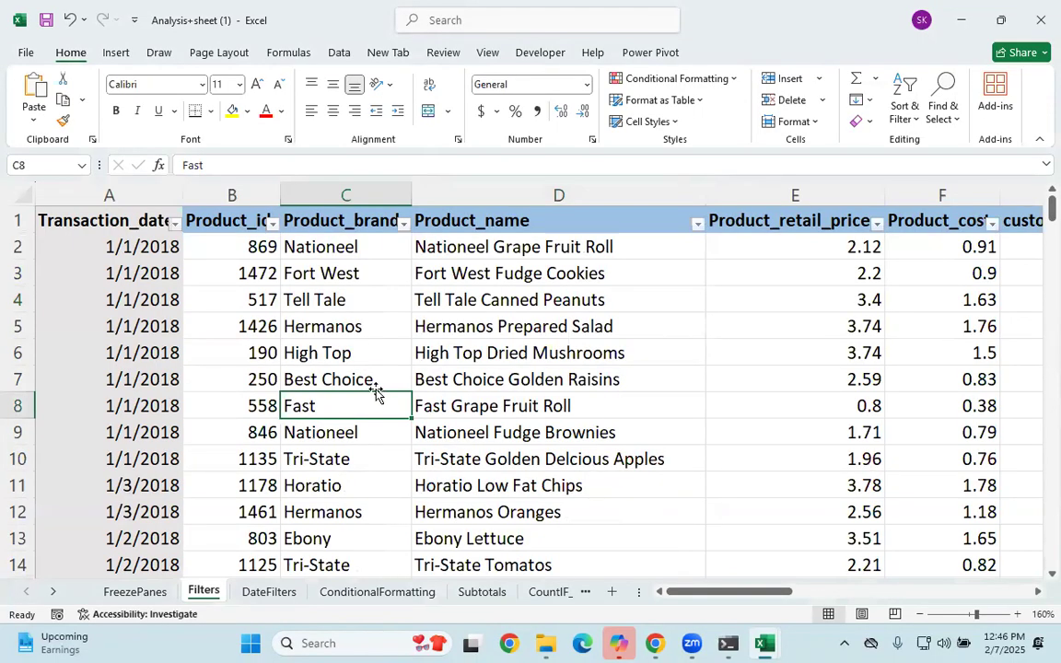
Compare the entries in the Product_name and Product_brand columns and look through the Product_brand filter choices without applying any.
click(532, 324)
drag(544, 251, 553, 512)
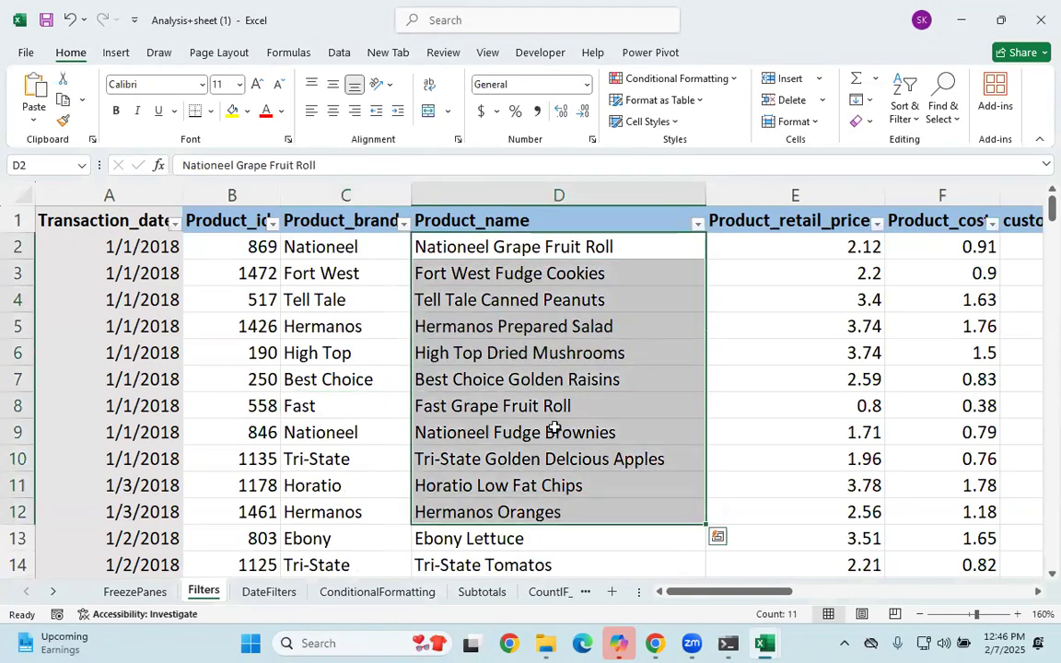
click(550, 247)
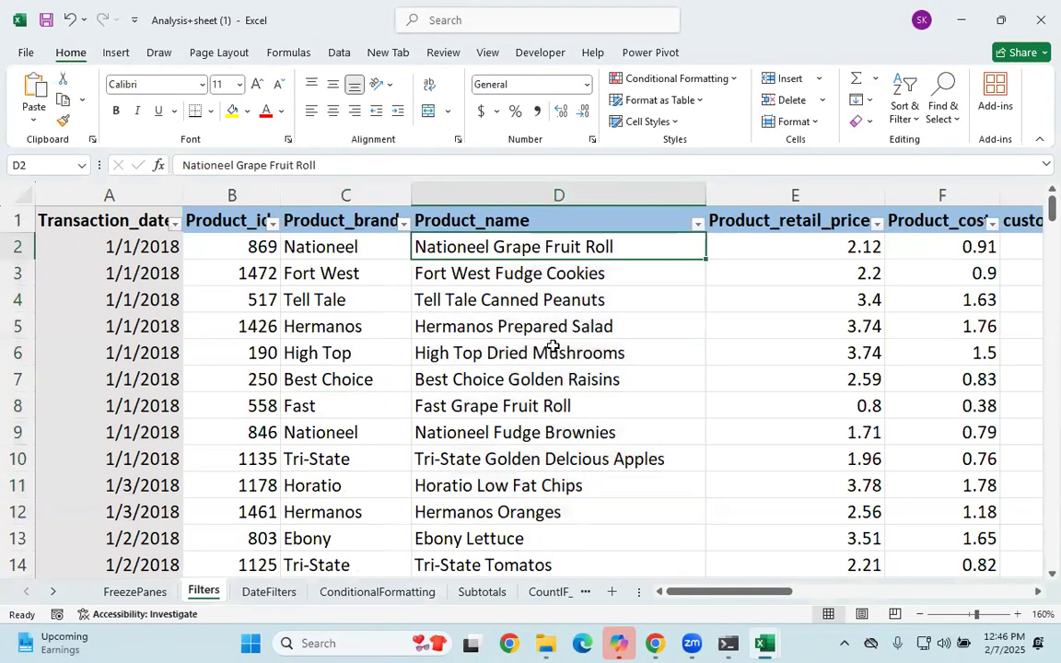
click(515, 326)
drag(552, 246, 552, 485)
click(263, 274)
drag(332, 247, 329, 459)
click(330, 326)
click(322, 247)
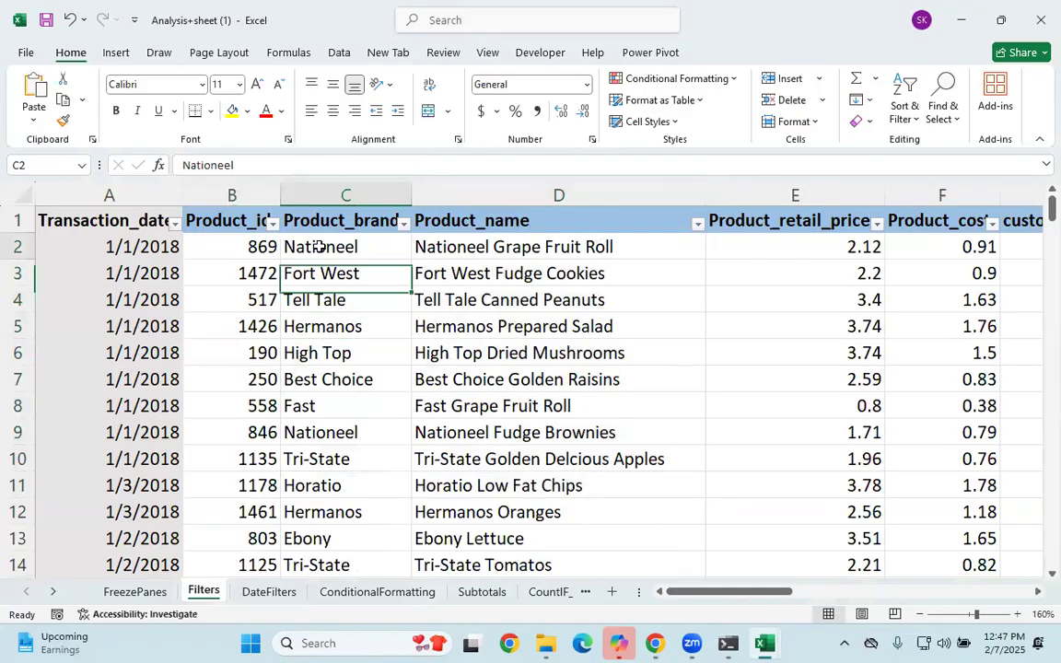
click(403, 226)
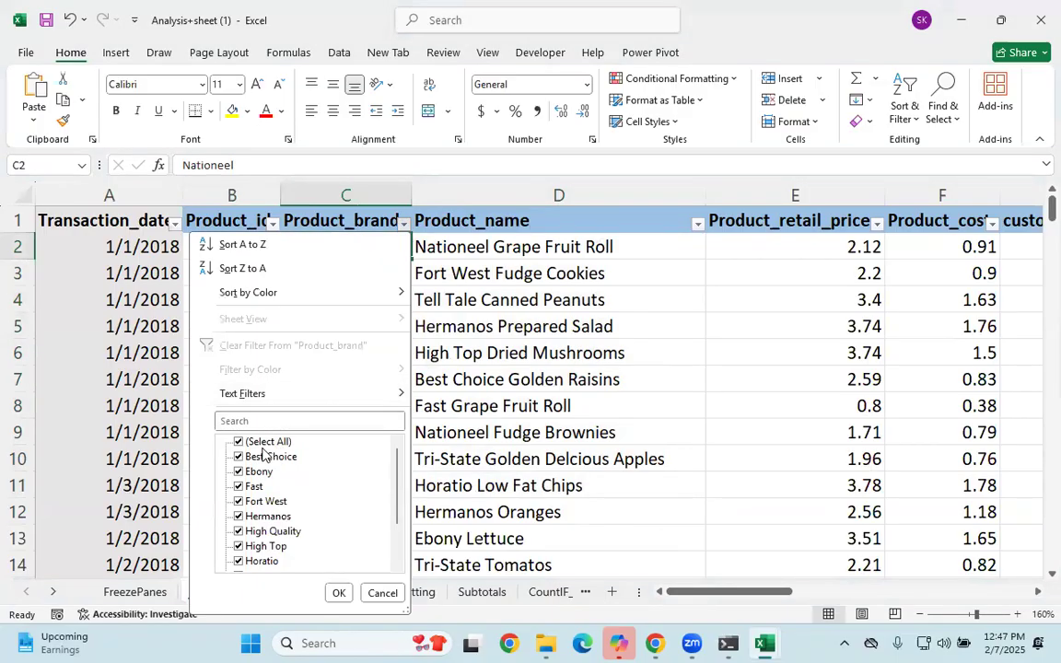
click(511, 465)
click(509, 353)
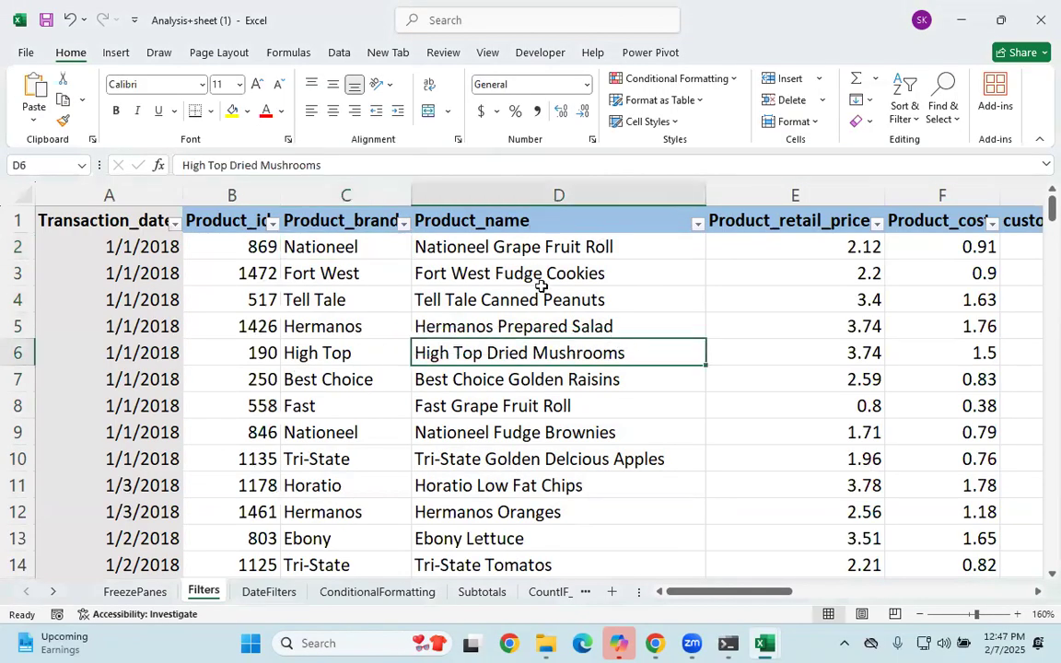
Examine the product names in column D and the filter choices offered for Product_name, without applying any.
drag(523, 246, 522, 505)
click(562, 348)
click(604, 273)
drag(613, 244, 584, 552)
click(599, 457)
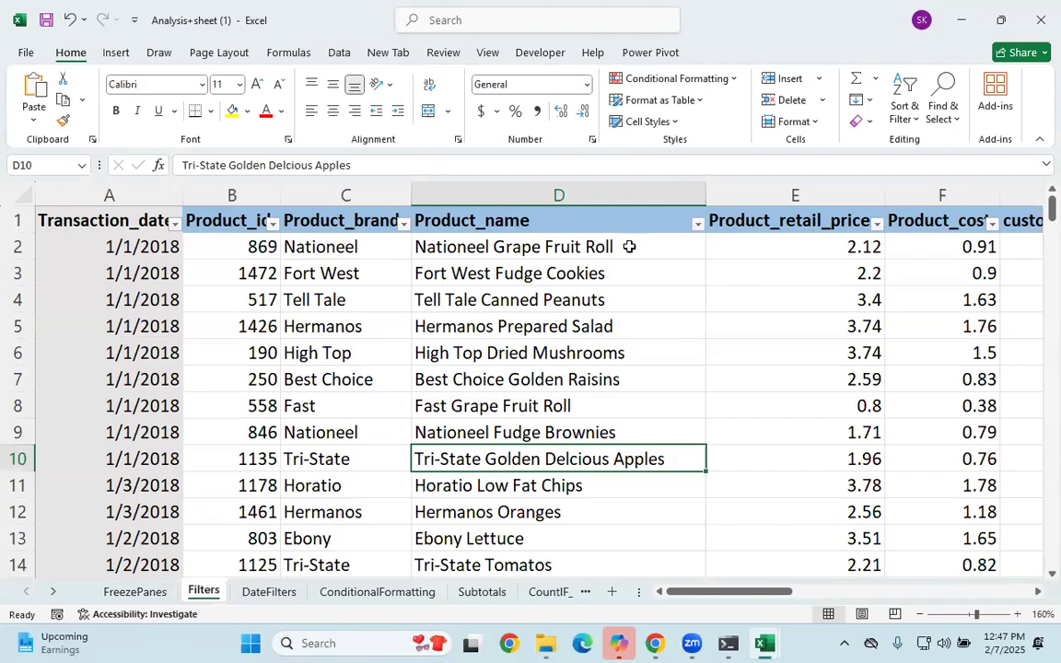
mouse_move(465, 238)
mouse_down()
mouse_move(417, 236)
mouse_move(587, 266)
mouse_move(625, 244)
mouse_move(635, 182)
mouse_move(572, 237)
mouse_up()
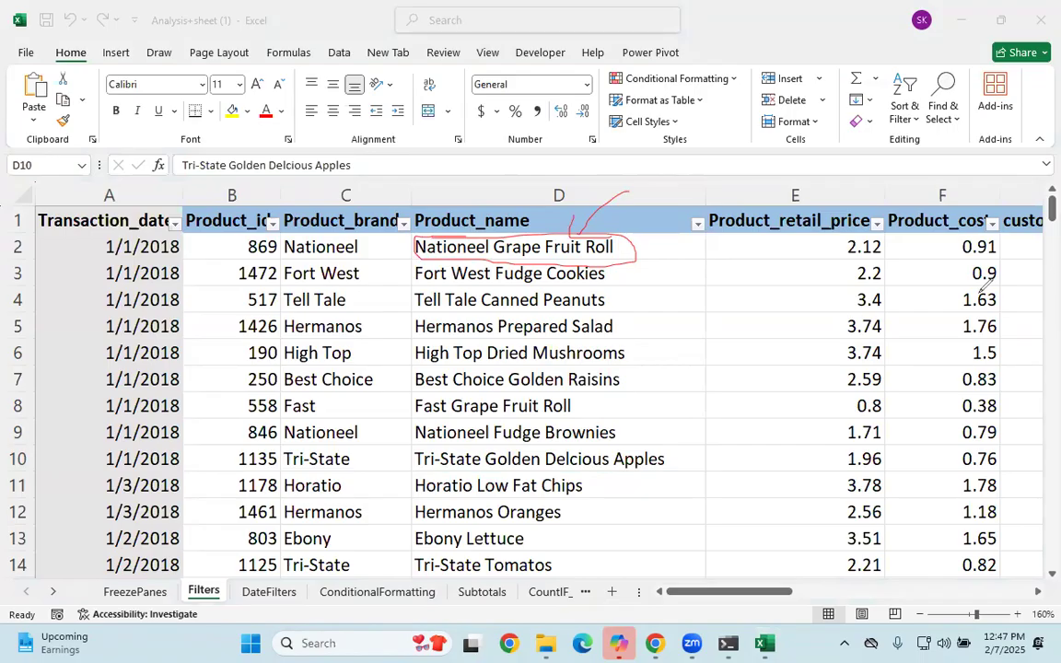
key(Escape)
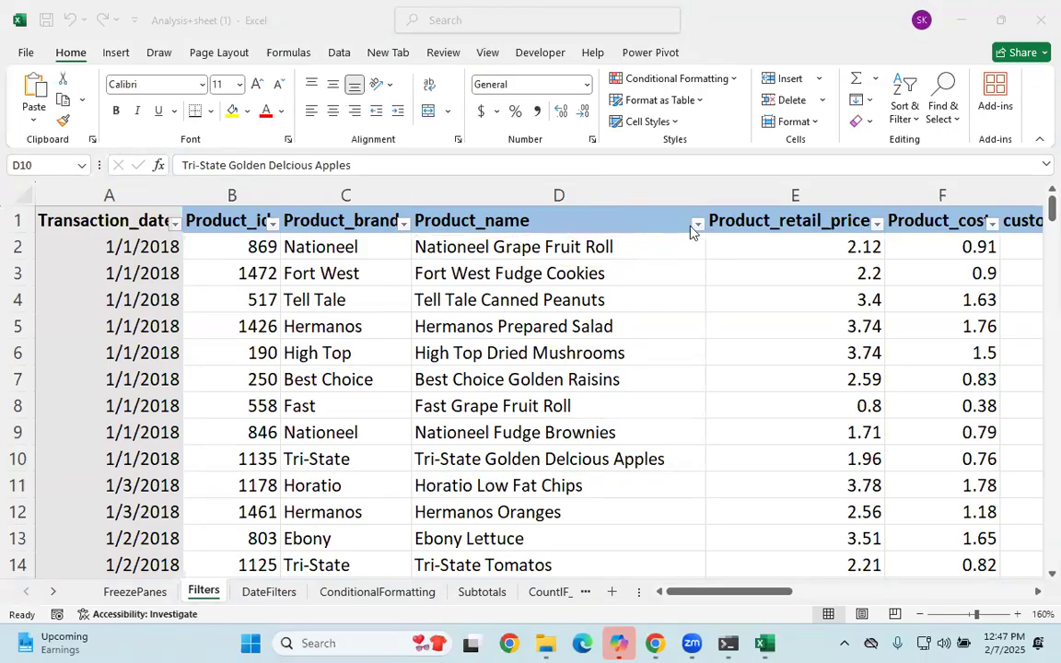
click(697, 224)
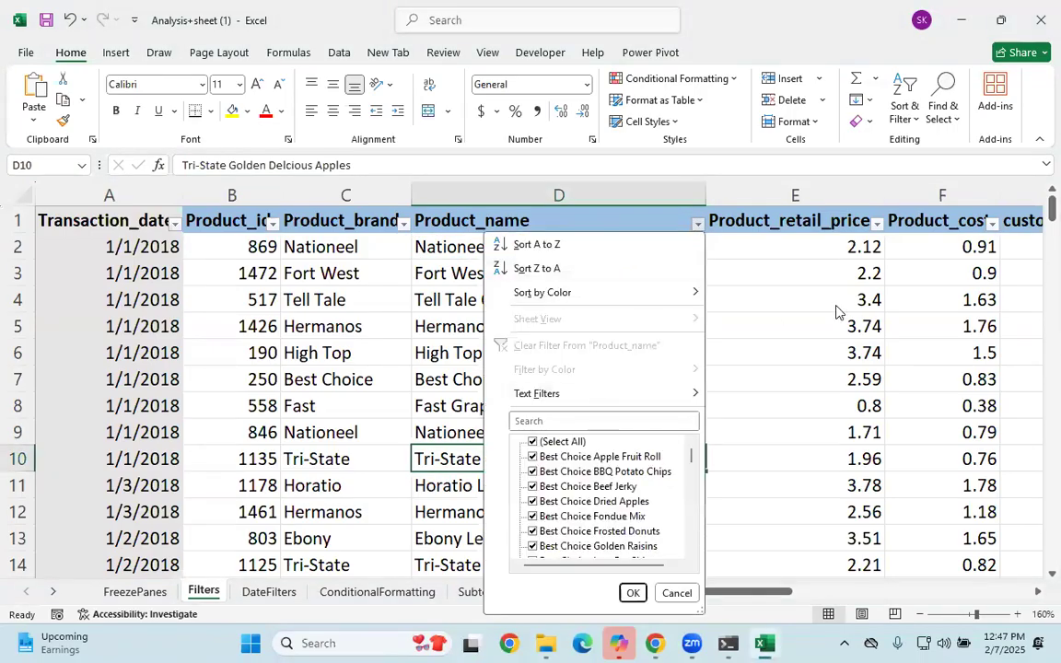
key(Escape)
click(535, 243)
drag(559, 220, 550, 486)
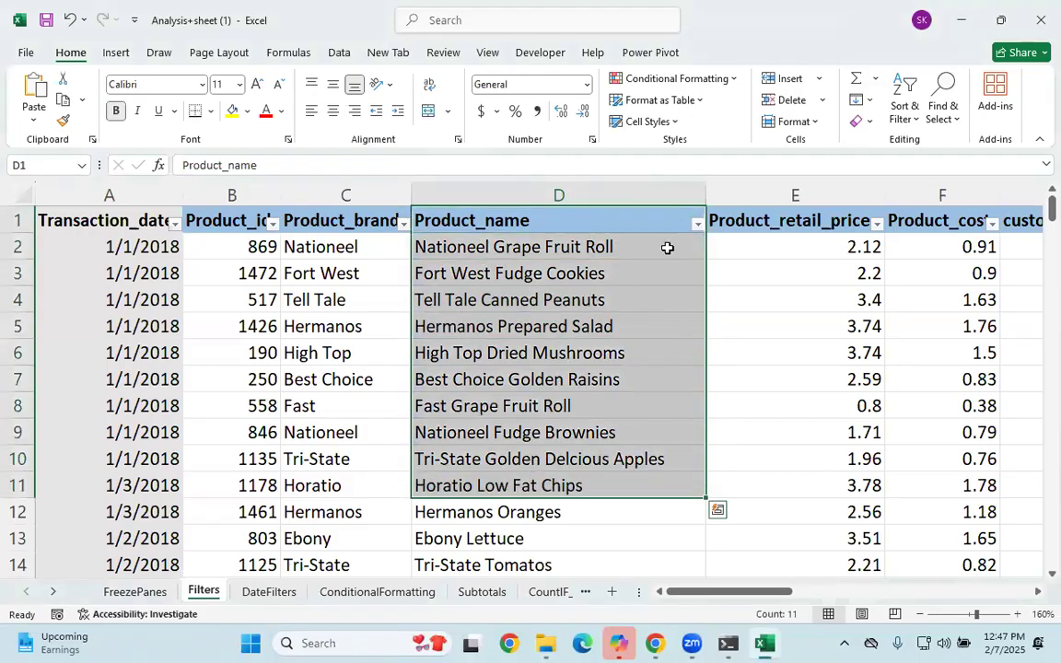
click(705, 236)
Set up a Product_name text filter for names that contain Fruit.
click(698, 225)
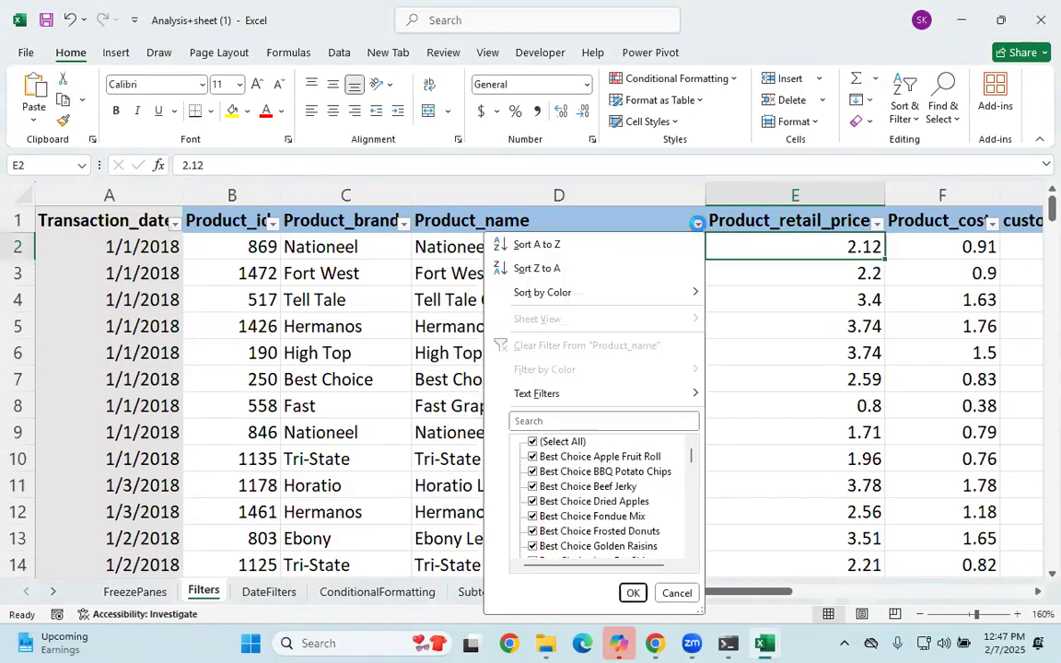
mouse_move(609, 392)
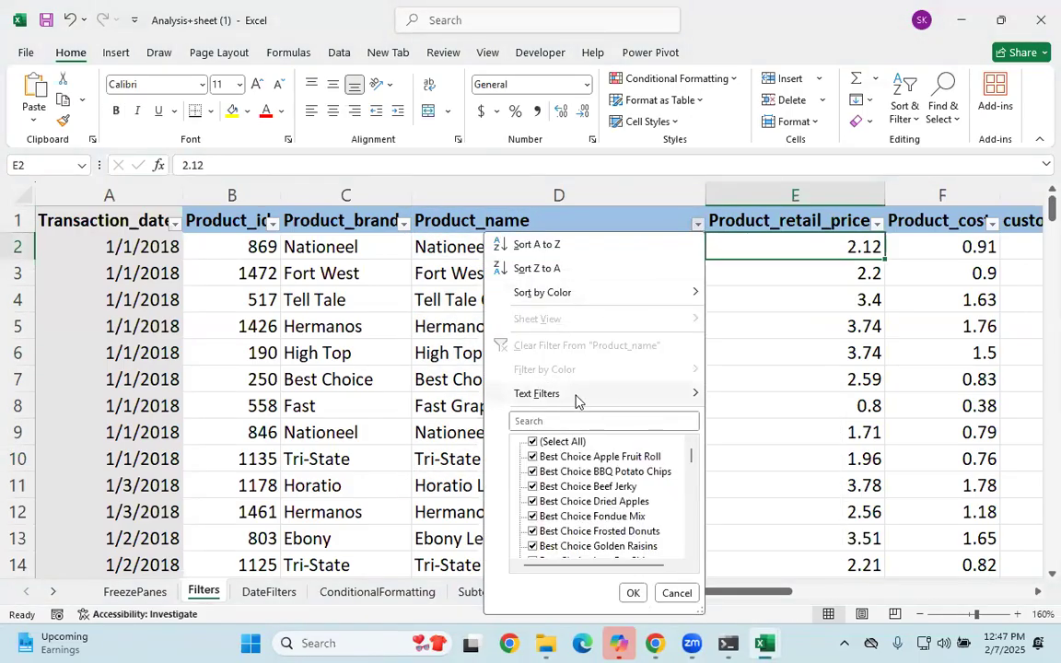
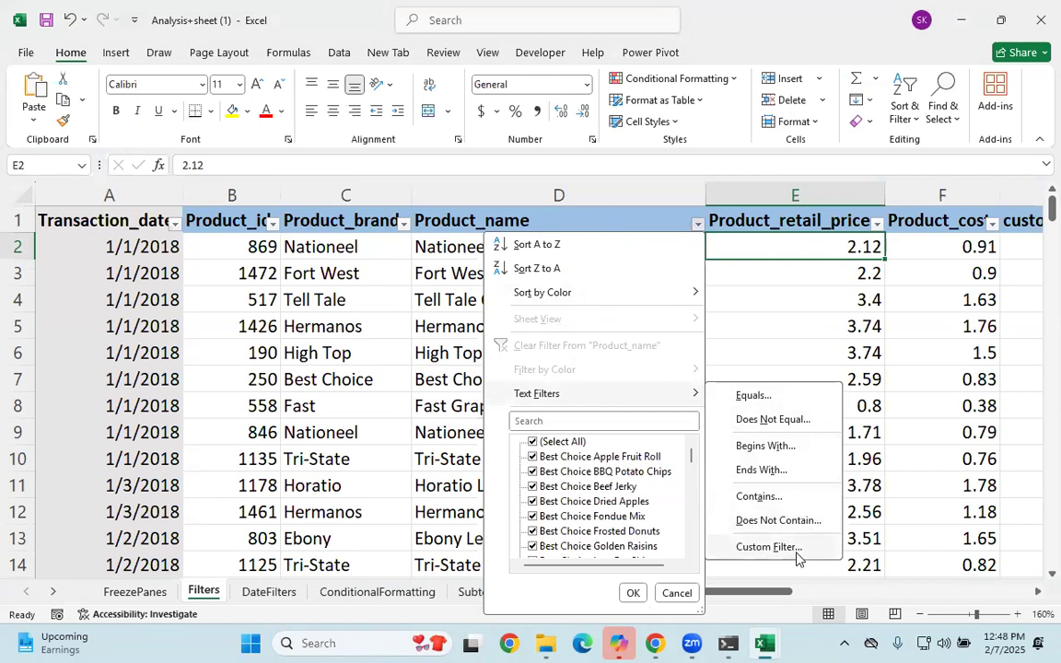
click(803, 504)
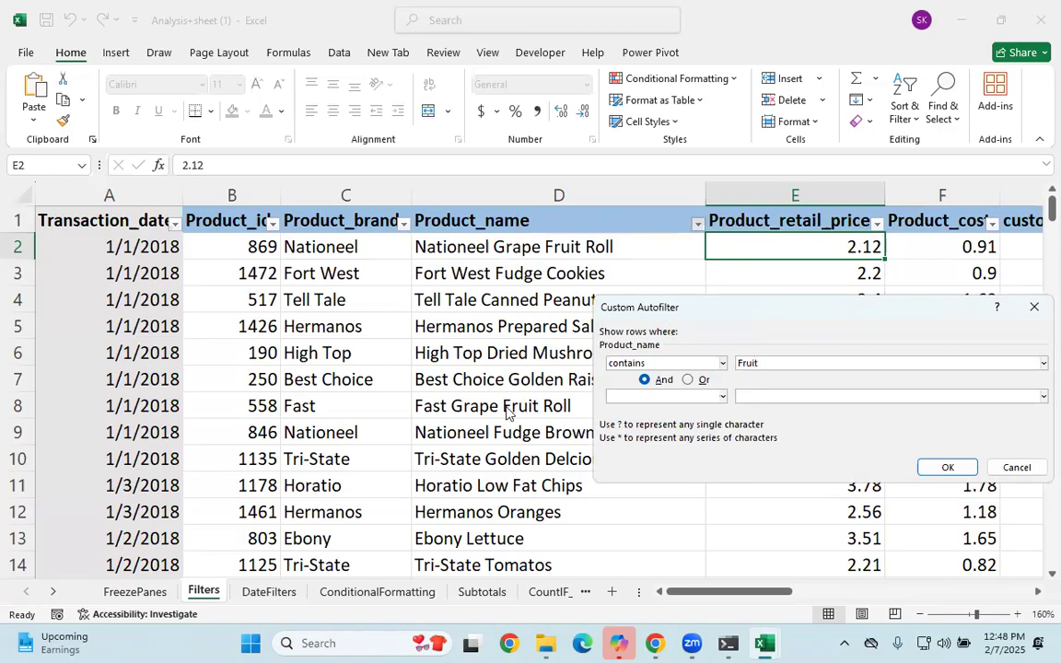
Add the And condition "does not contain Non Veg" to the Product_name custom filter and apply it.
click(672, 398)
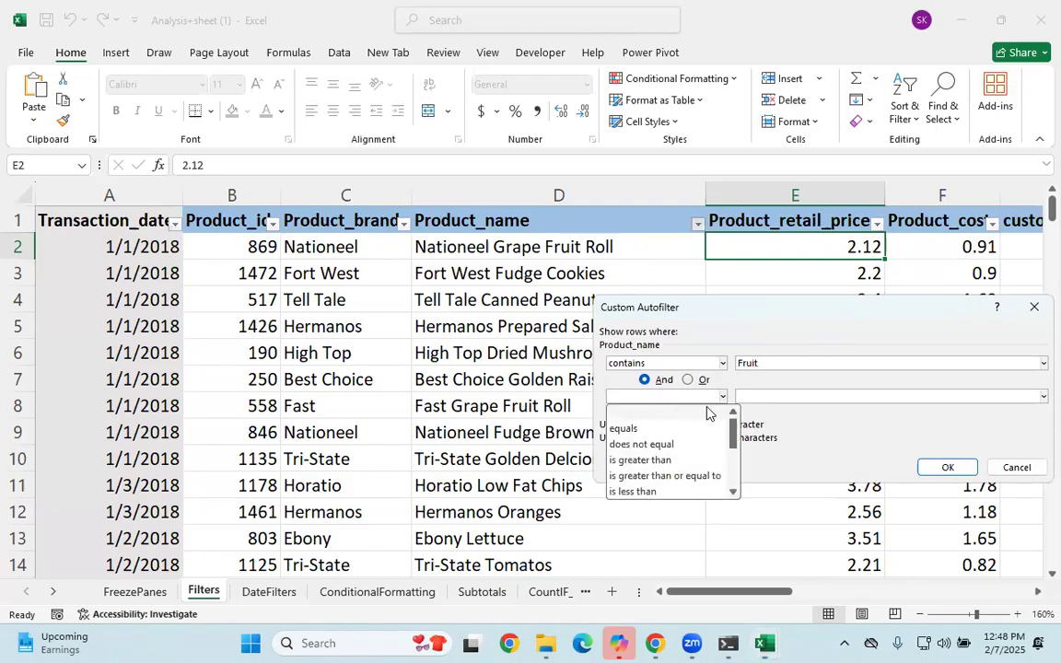
scroll(665, 481, down, 3)
scroll(664, 460, up, 3)
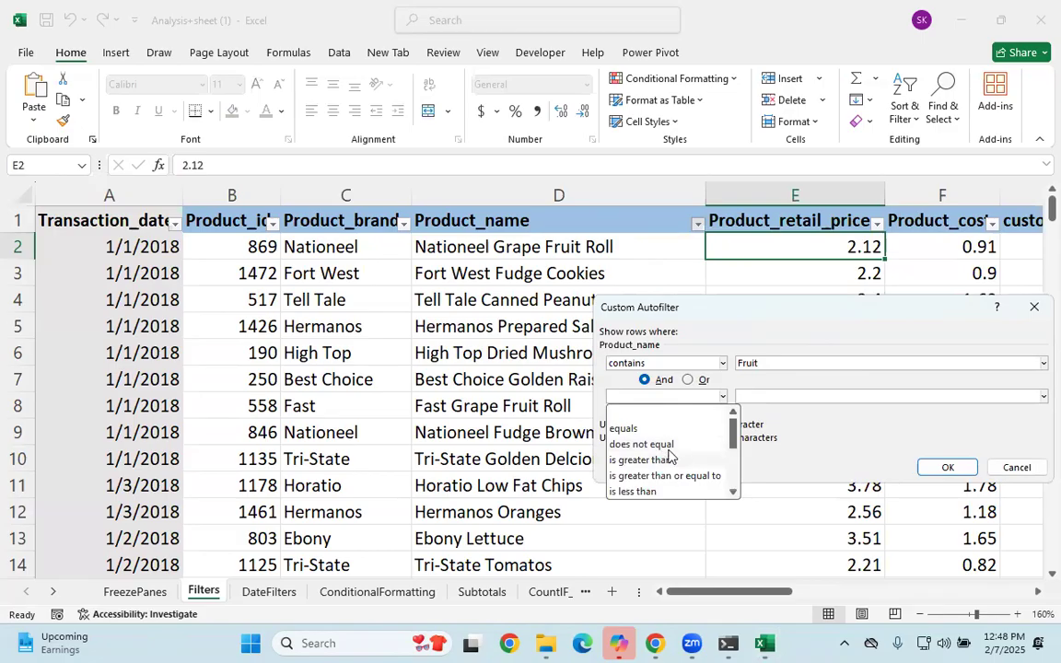
click(661, 444)
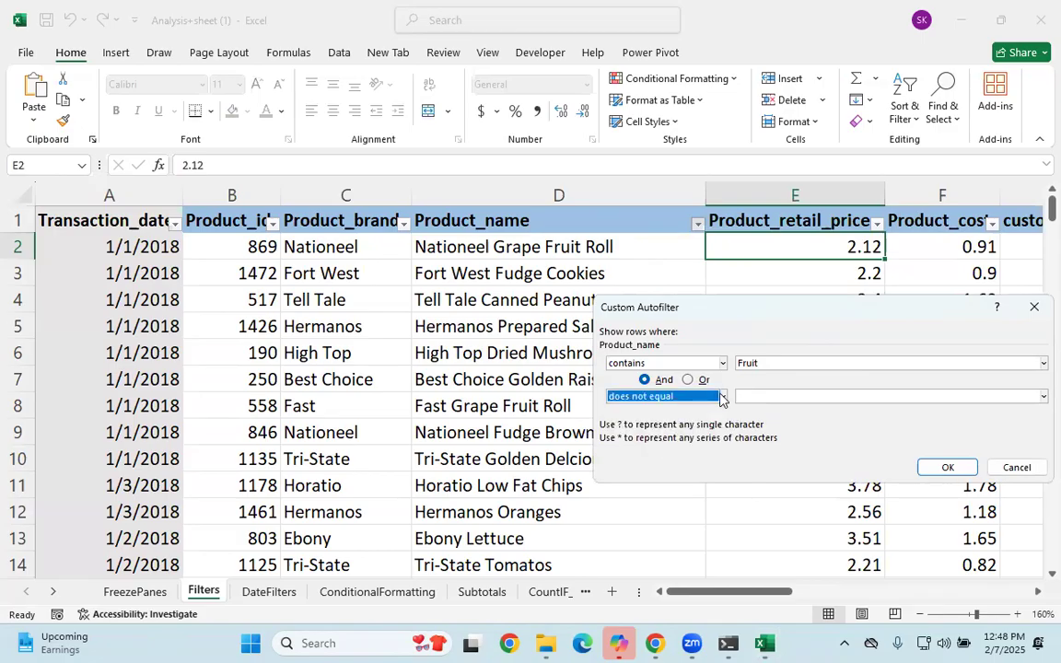
click(649, 398)
scroll(677, 476, down, 3)
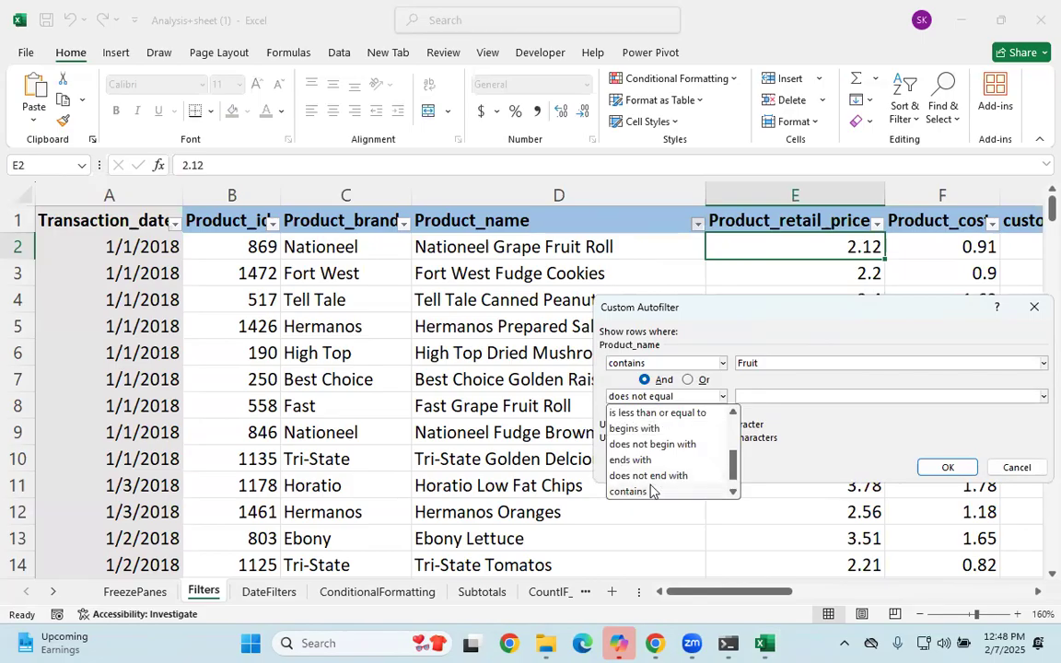
scroll(657, 476, down, 1)
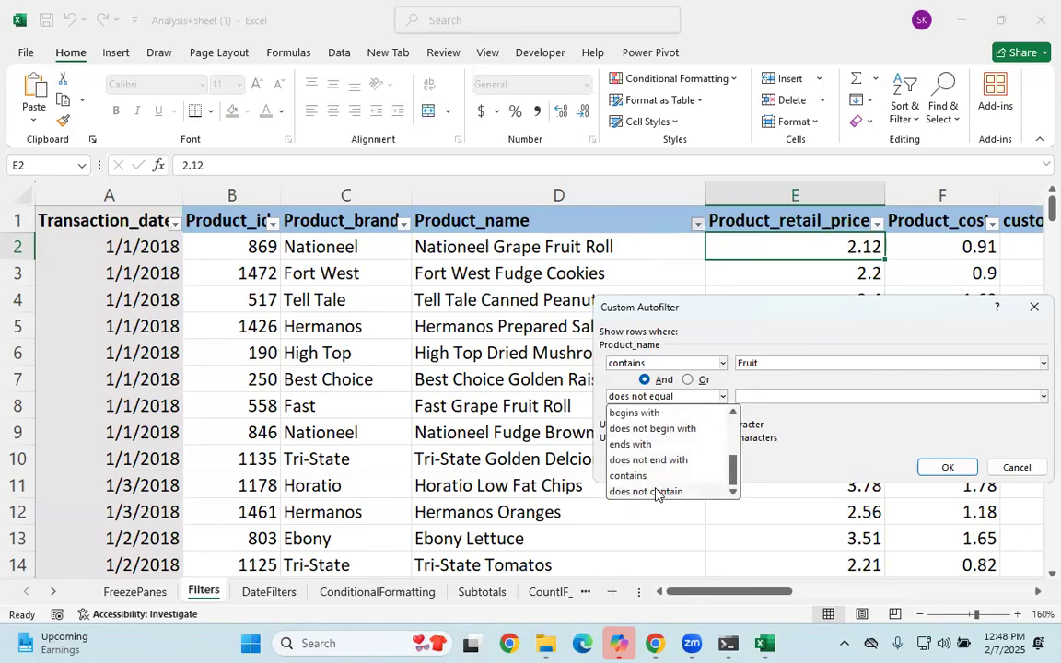
click(658, 491)
click(785, 397)
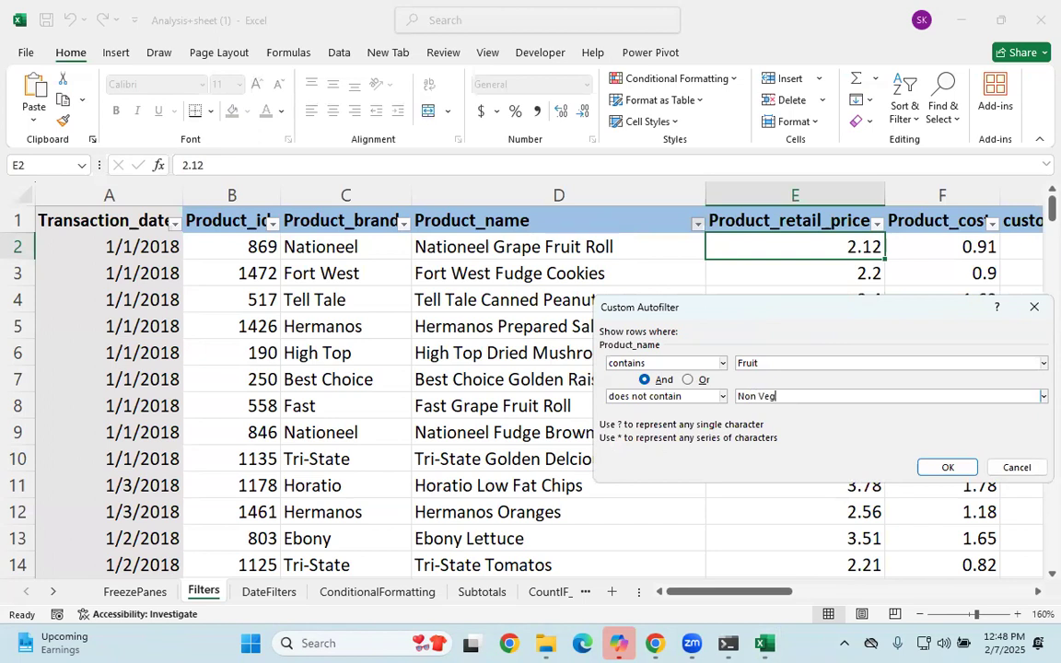
text(Non Veg)
click(944, 468)
Review the filtered product names in column D and clear the filter from Product_name.
drag(586, 247, 608, 478)
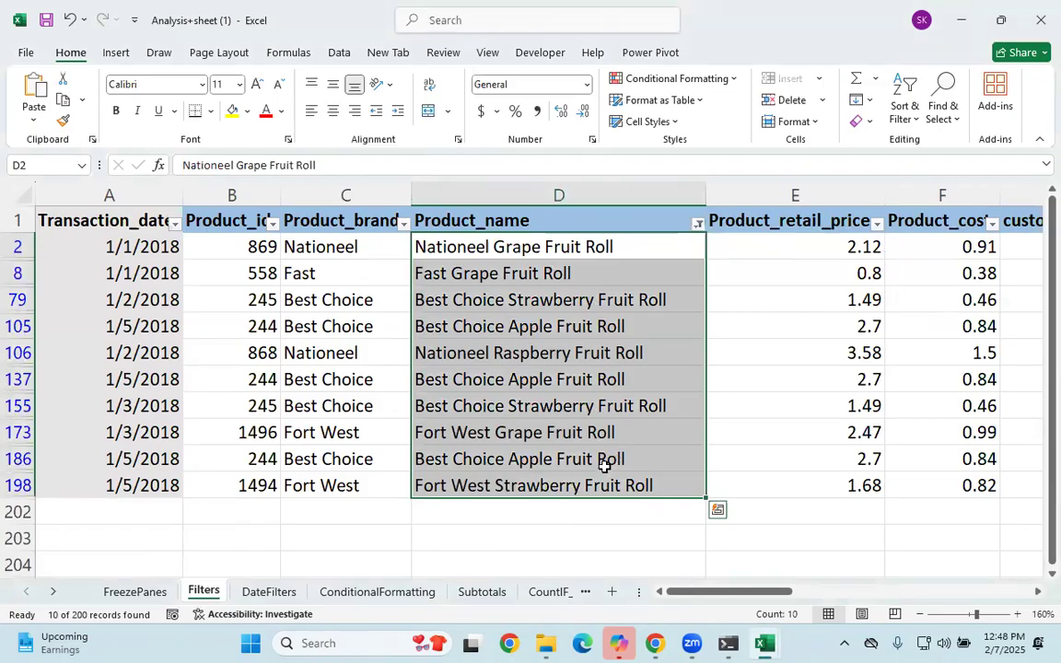
mouse_move(614, 445)
mouse_down()
mouse_move(635, 407)
mouse_move(617, 438)
mouse_up()
drag(599, 244, 564, 478)
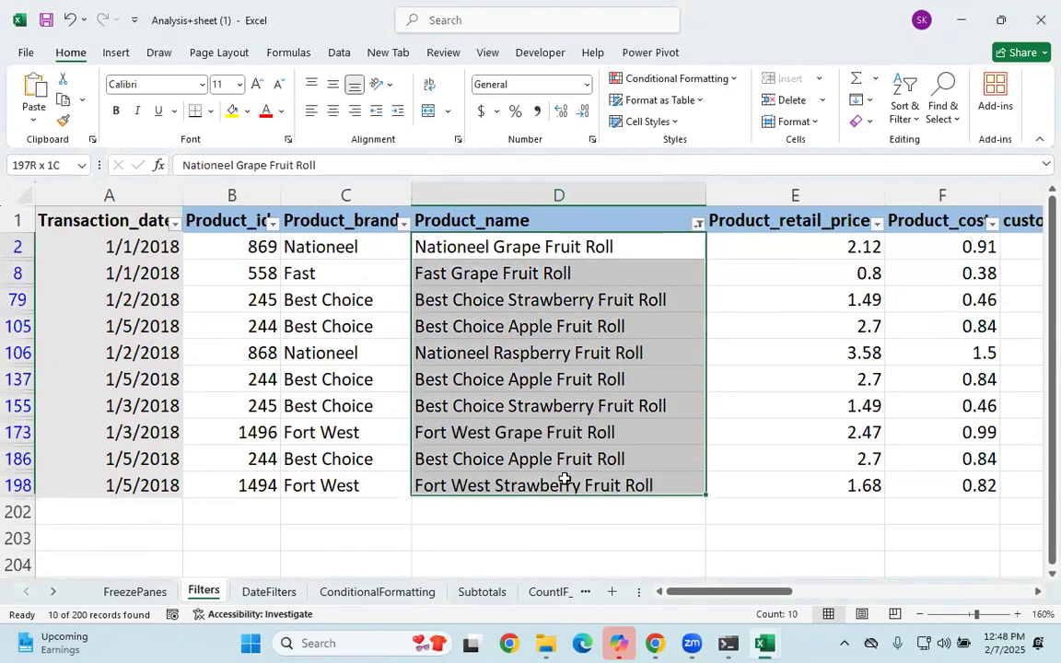
click(698, 225)
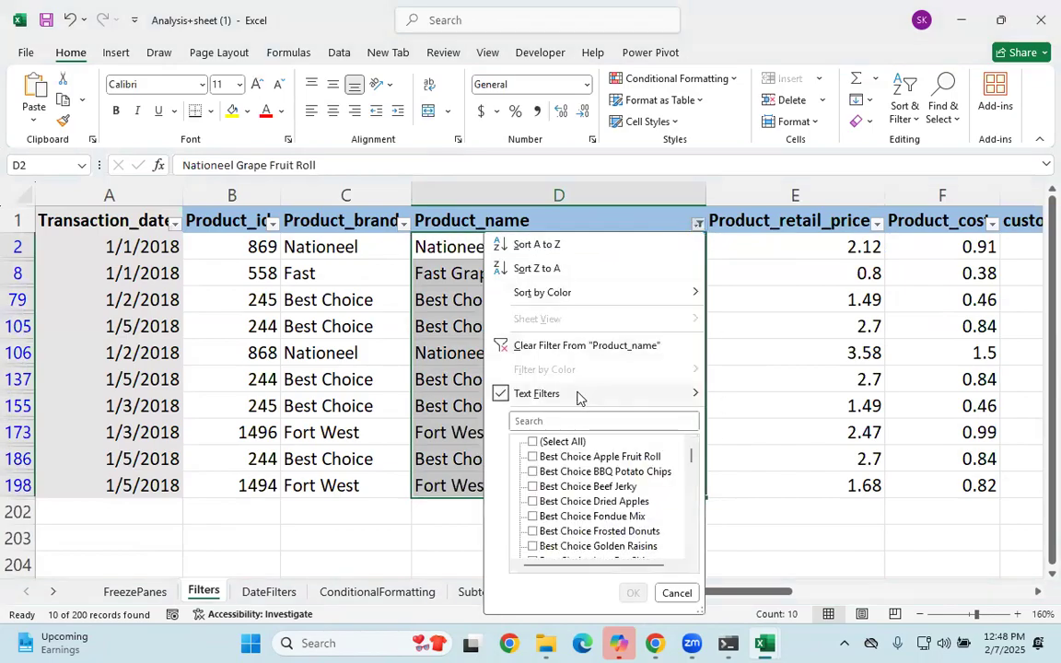
mouse_move(581, 398)
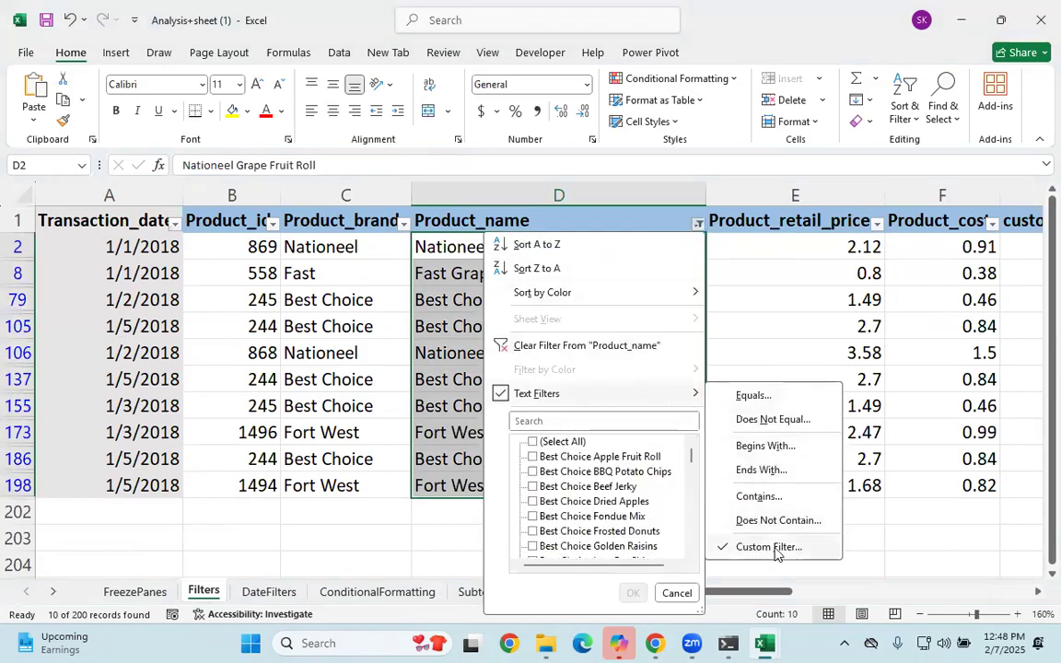
click(590, 347)
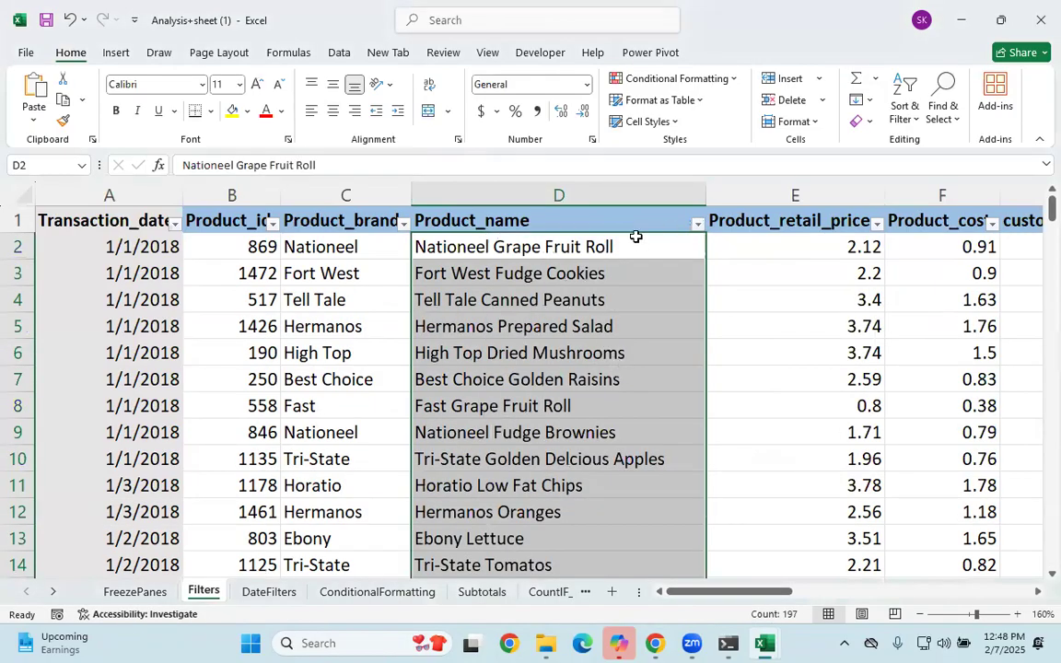
key(Down)
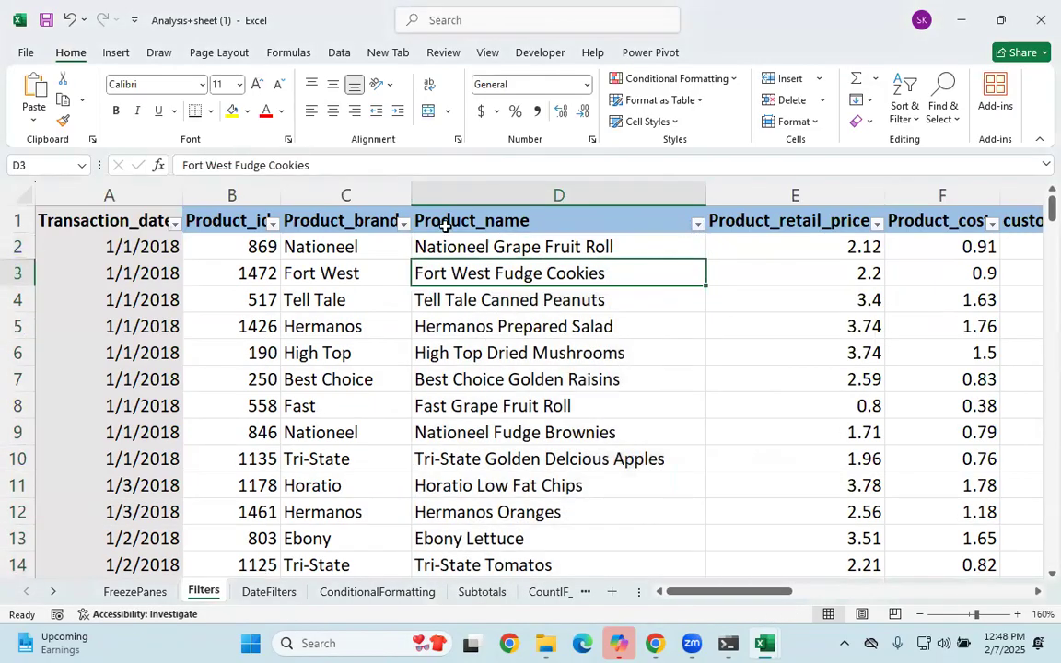
key(Up)
Filter Product_name for names that begin with N and end with ey, and clear that filter again.
click(698, 224)
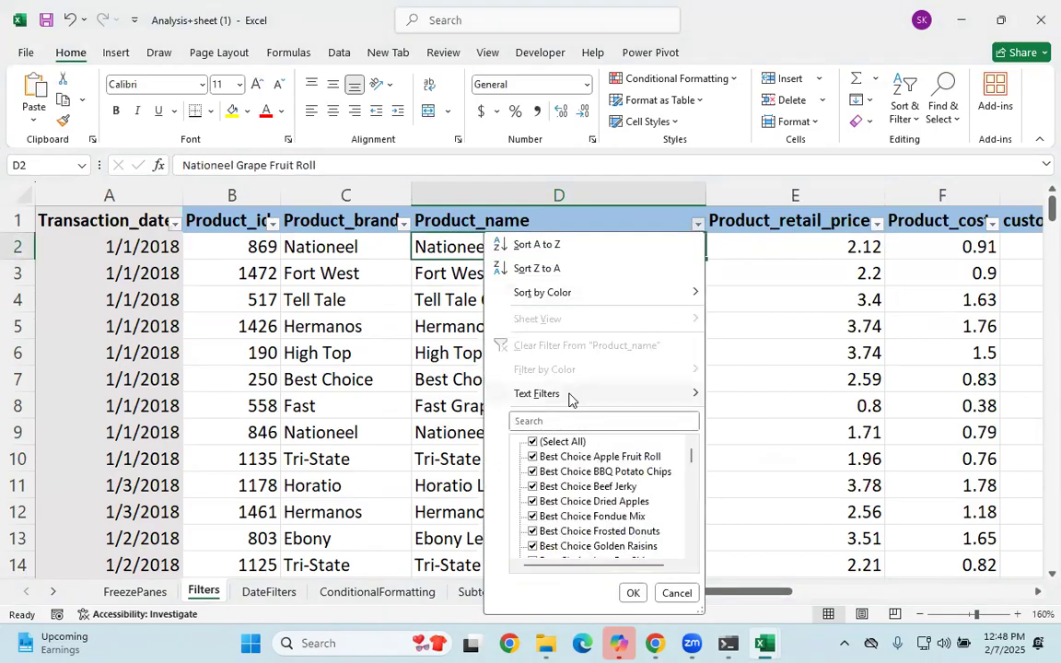
mouse_move(569, 396)
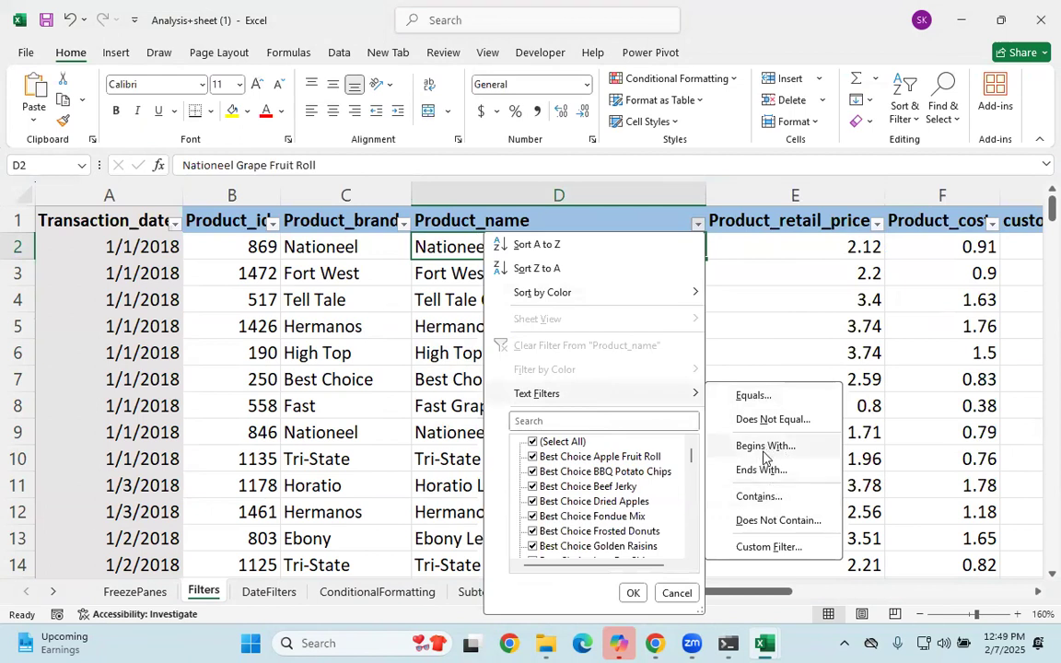
click(764, 451)
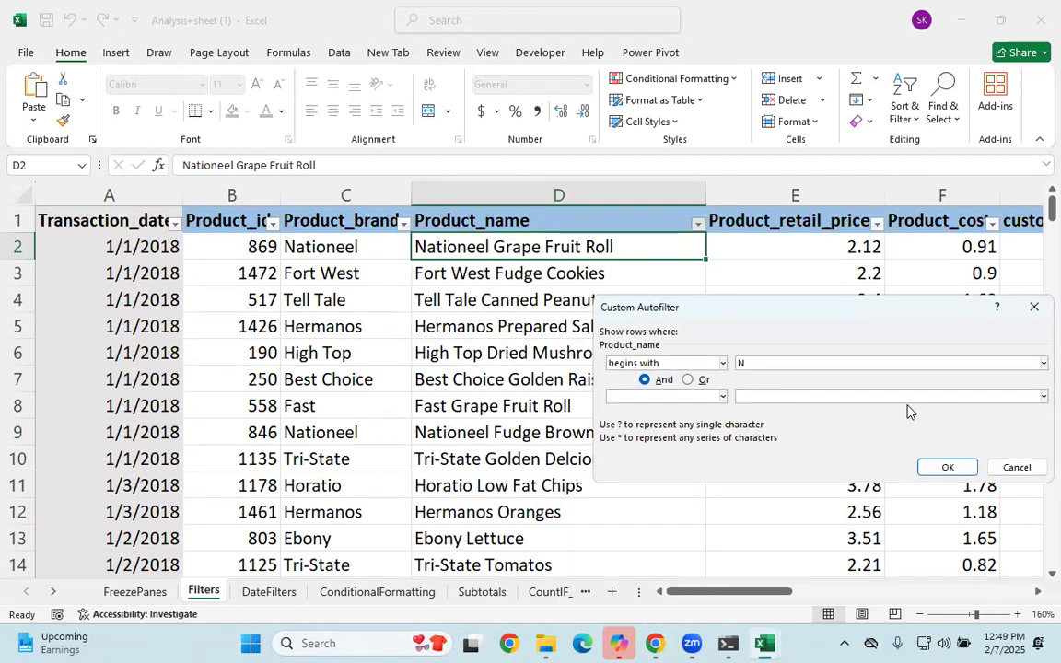
click(721, 397)
scroll(656, 470, down, 2)
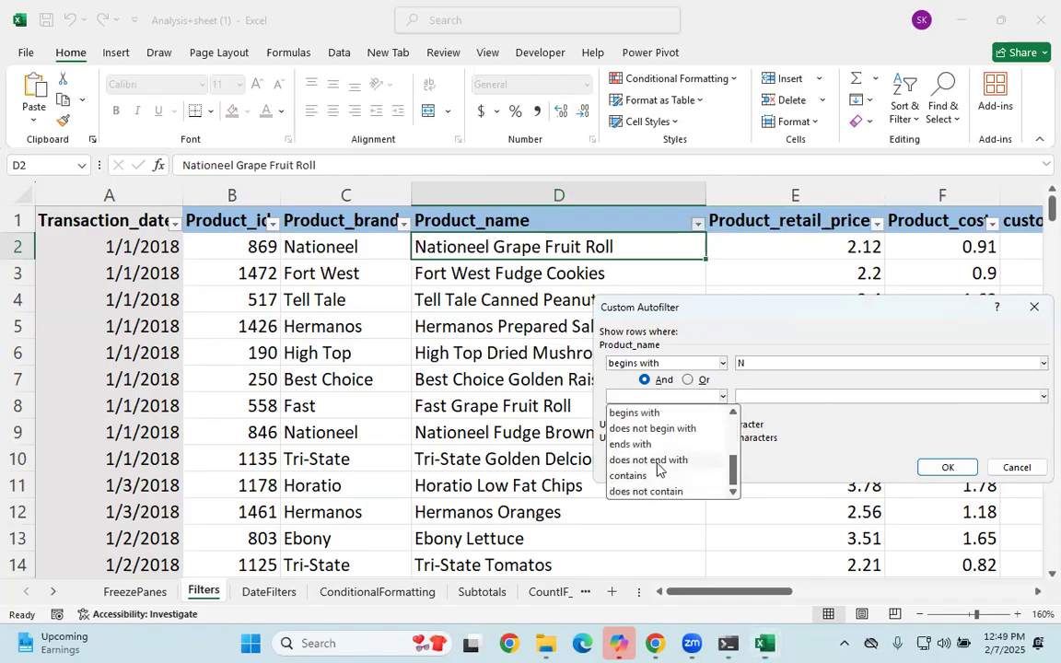
click(644, 444)
click(777, 399)
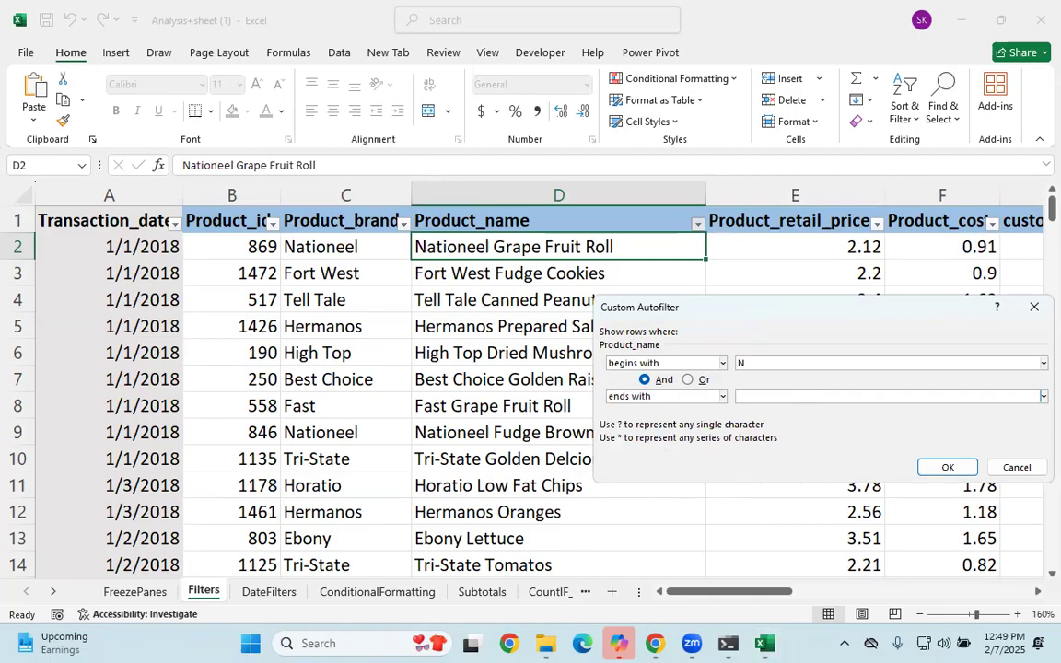
text(ey)
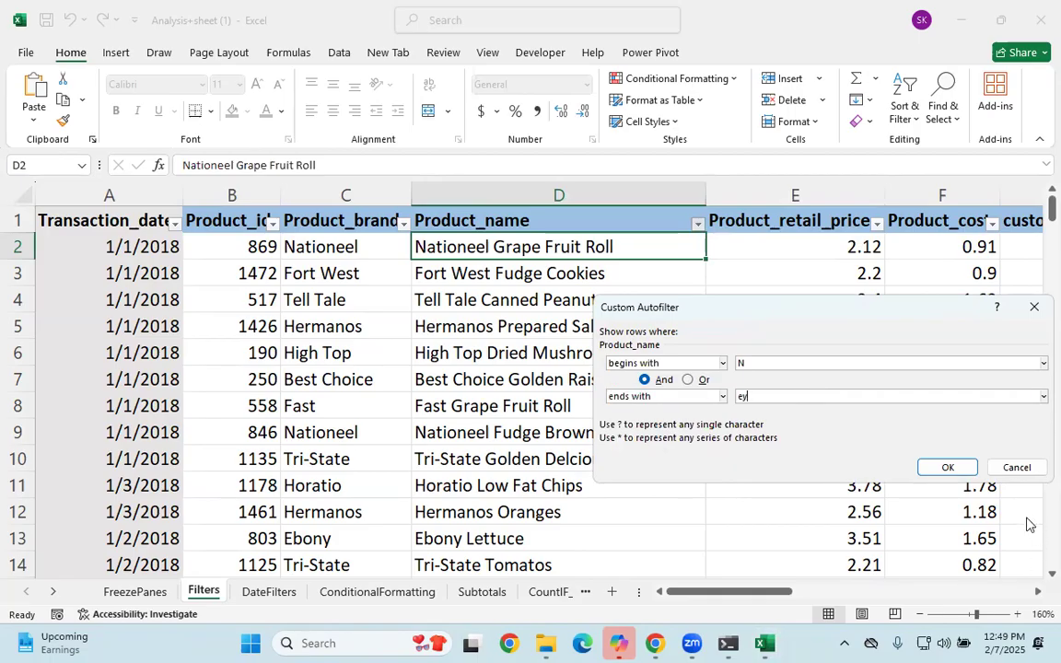
click(949, 467)
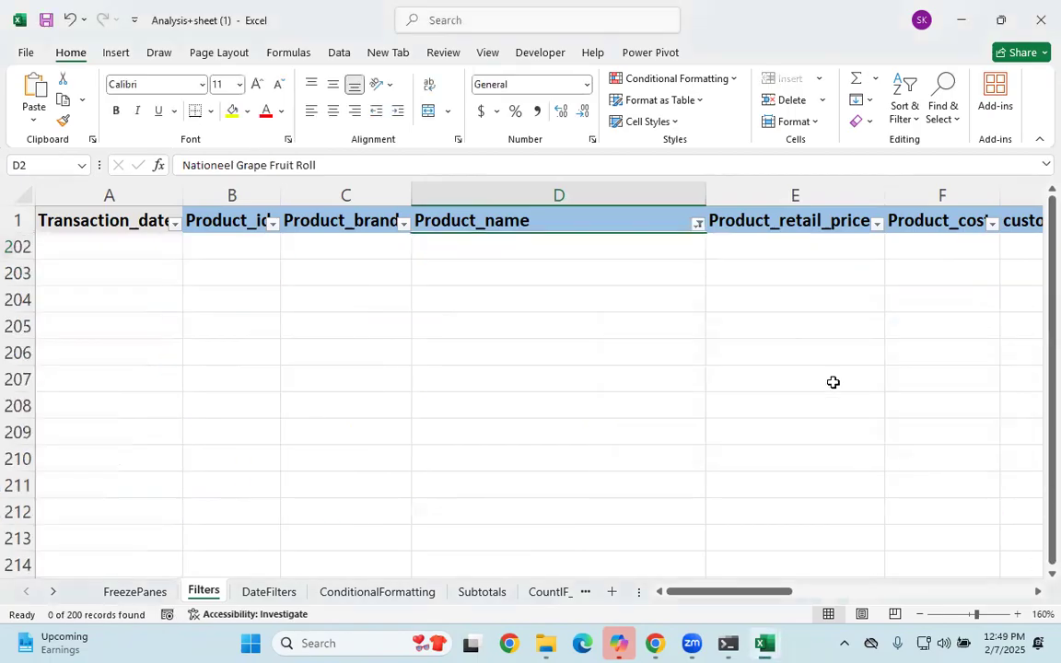
click(698, 224)
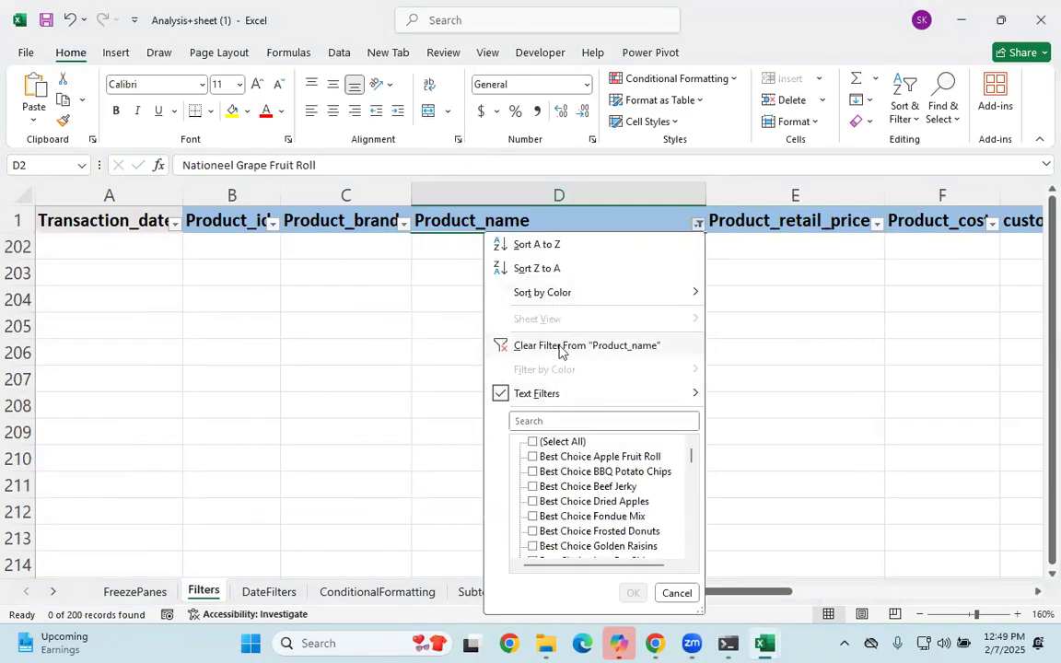
click(562, 347)
Apply a Product_name text filter for names that contain Fruit.
click(698, 225)
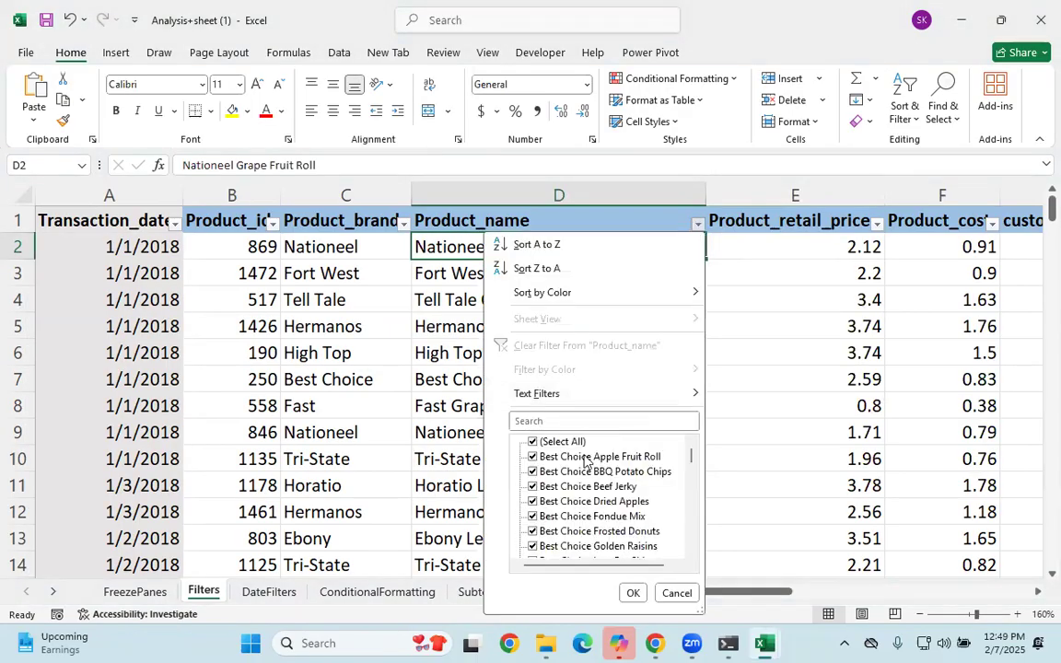
click(553, 393)
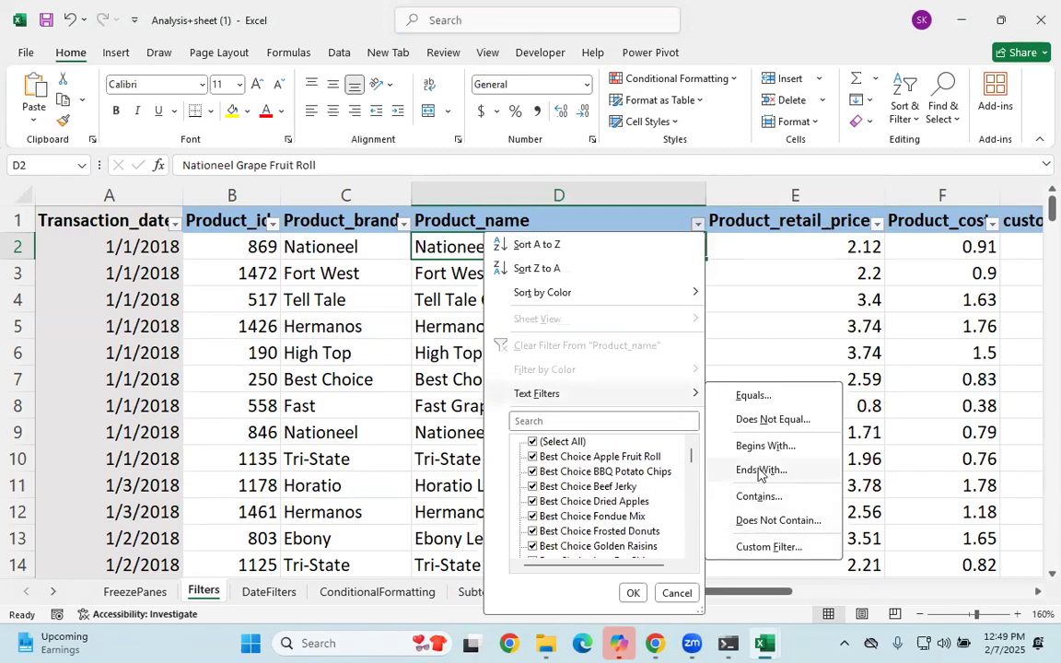
click(757, 498)
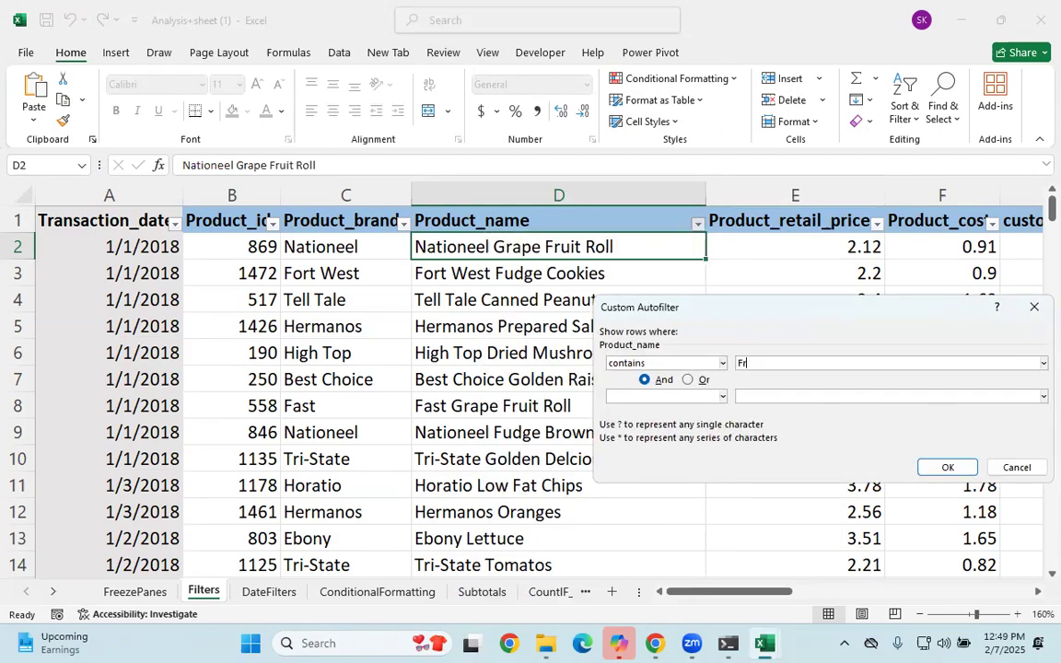
key(Return)
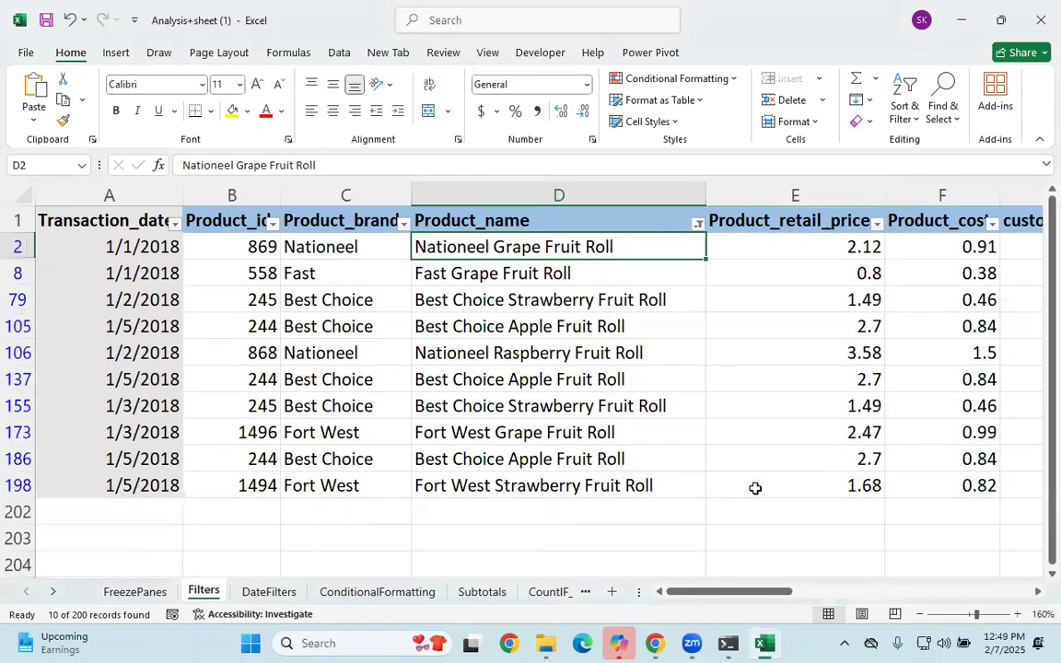
Examine the Product_retail_price values of the filtered fruit products and the filter choices offered for them, without applying any.
click(734, 371)
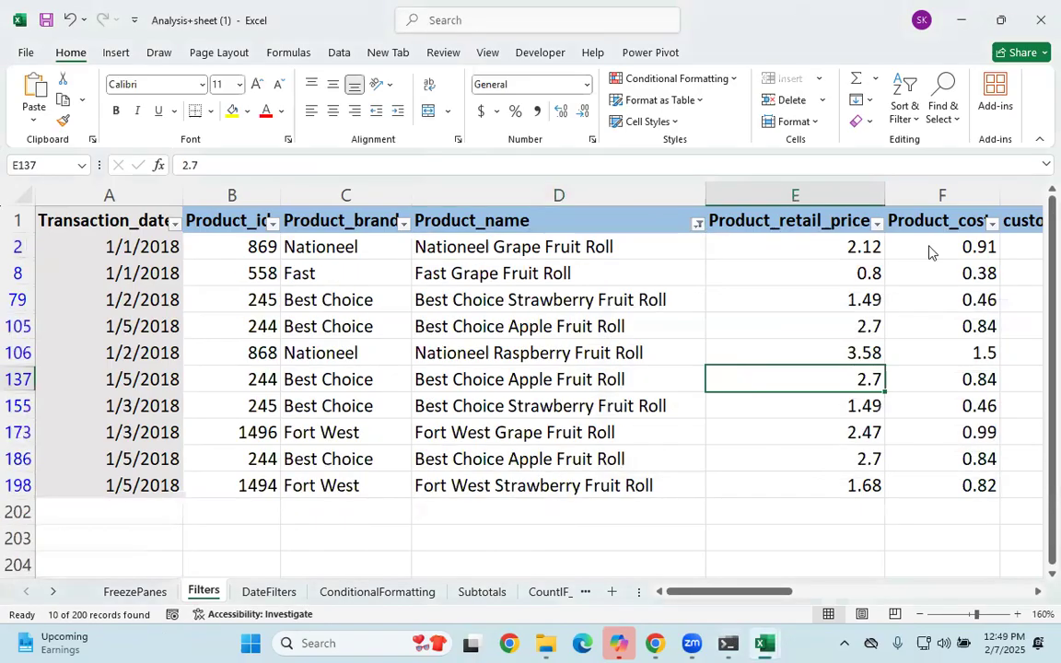
drag(760, 596, 719, 597)
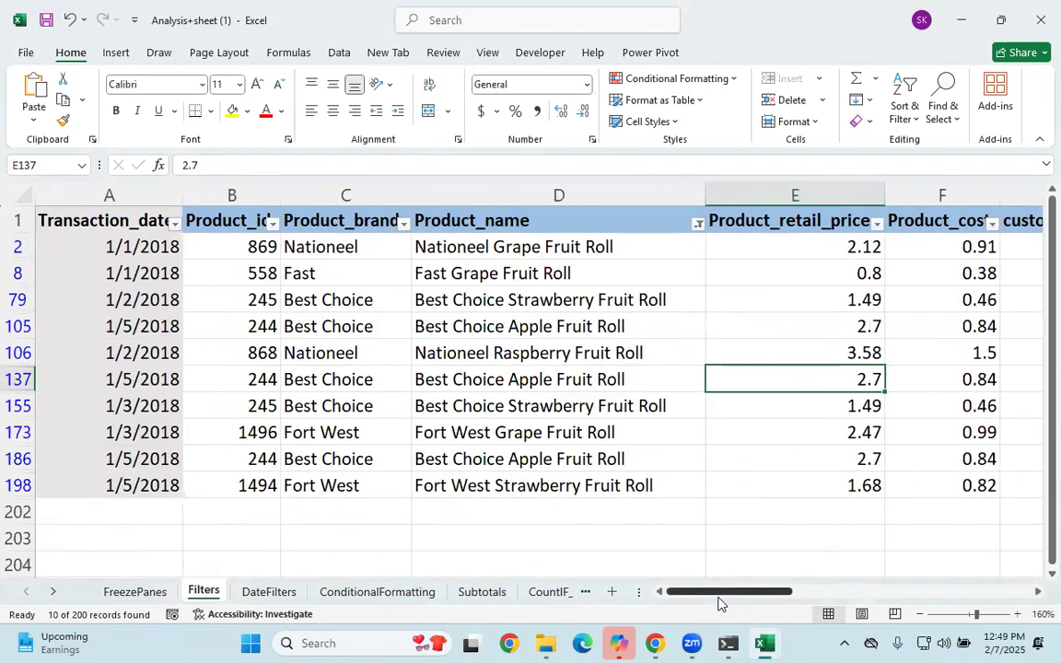
click(795, 301)
click(876, 224)
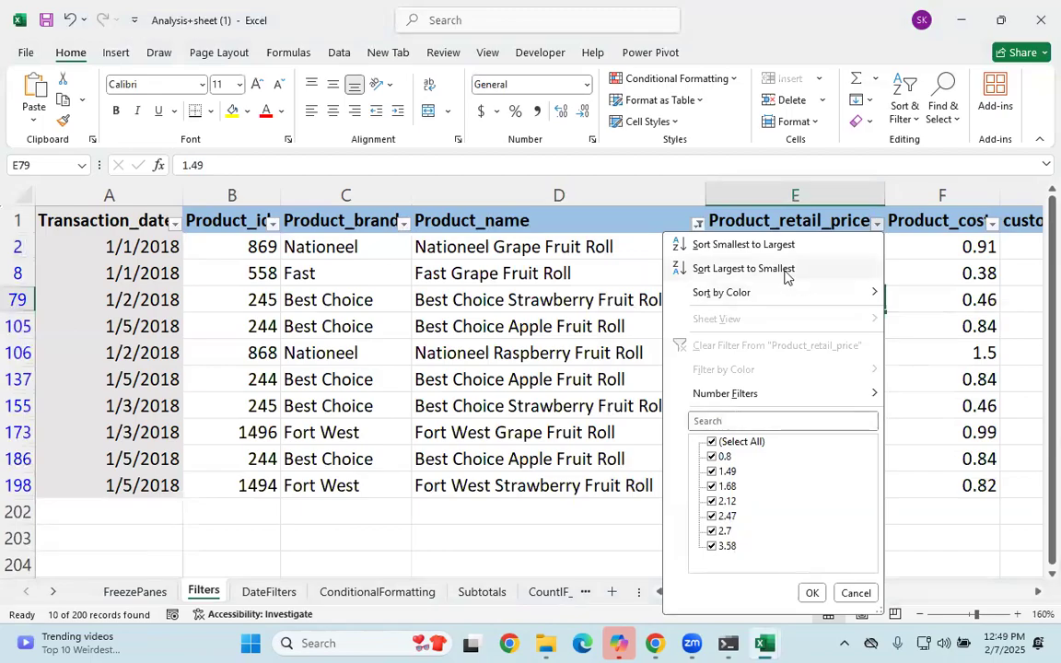
click(855, 592)
click(795, 230)
drag(796, 241, 795, 503)
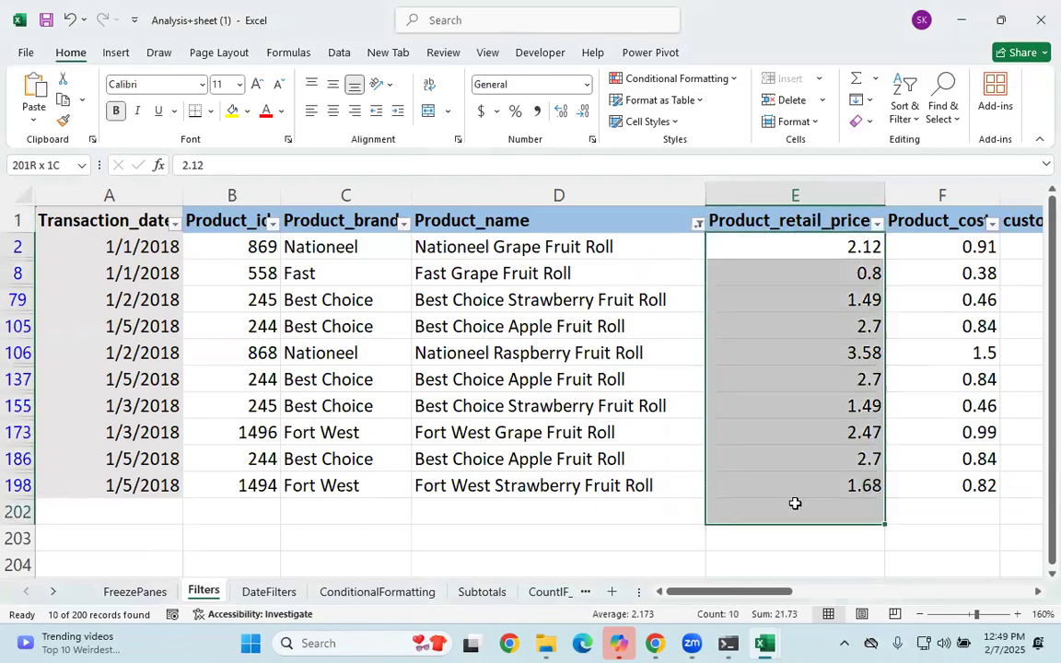
Filter Product_retail_price for values greater than 3 and less than 5.
click(877, 222)
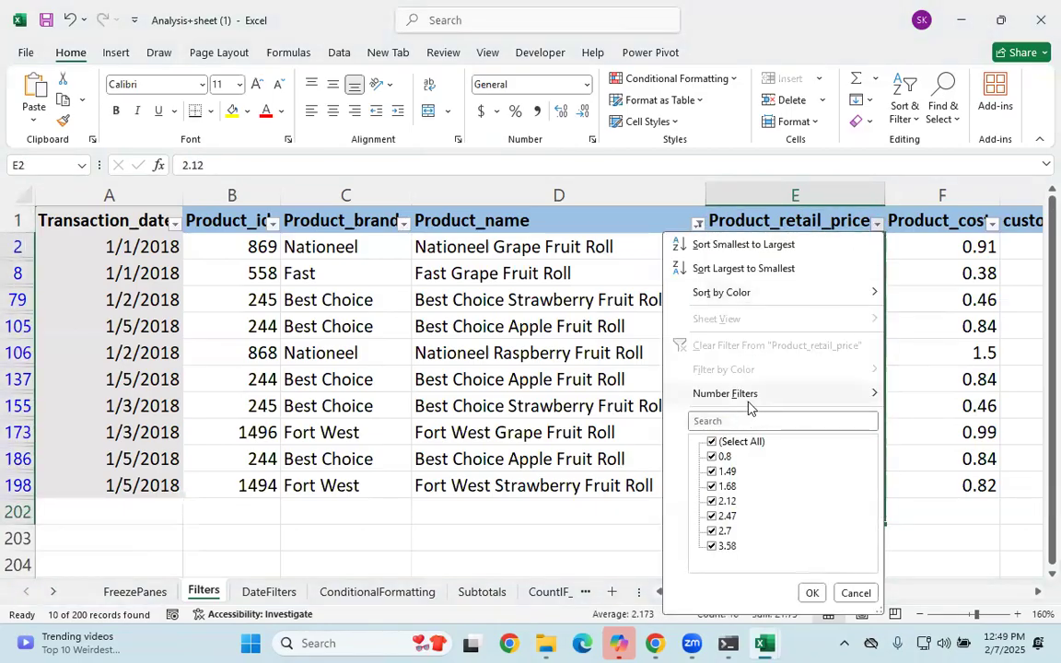
mouse_move(760, 405)
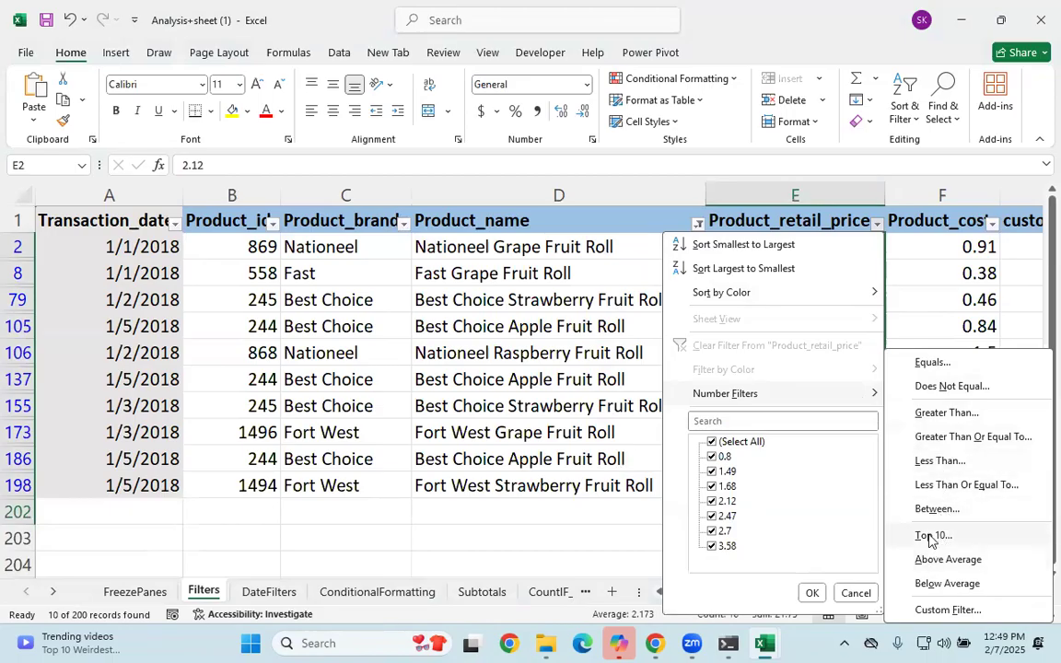
click(942, 413)
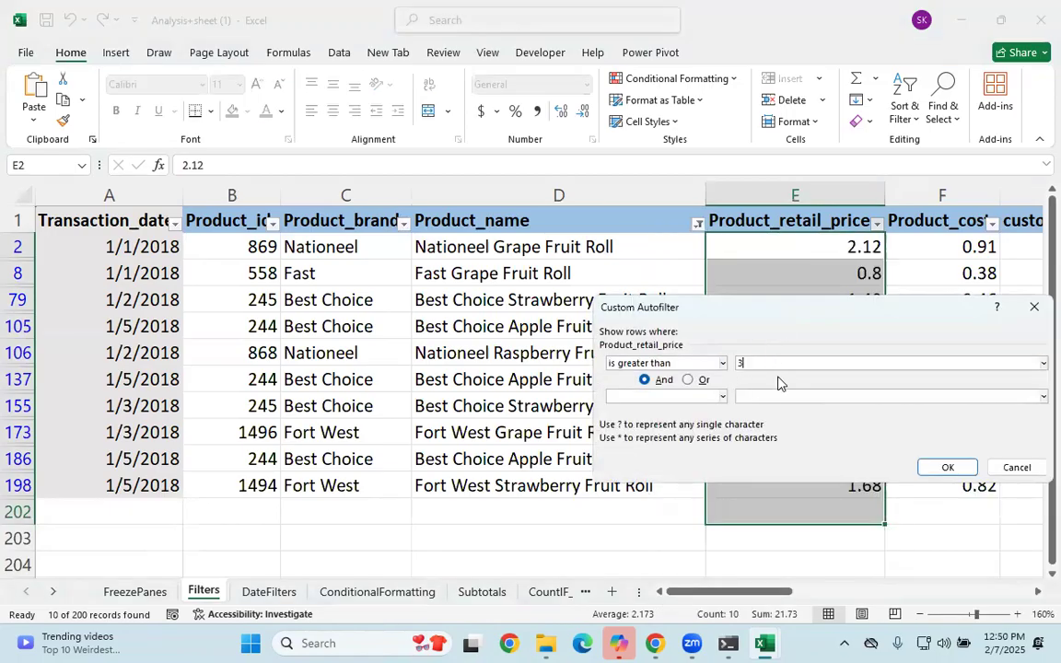
click(682, 397)
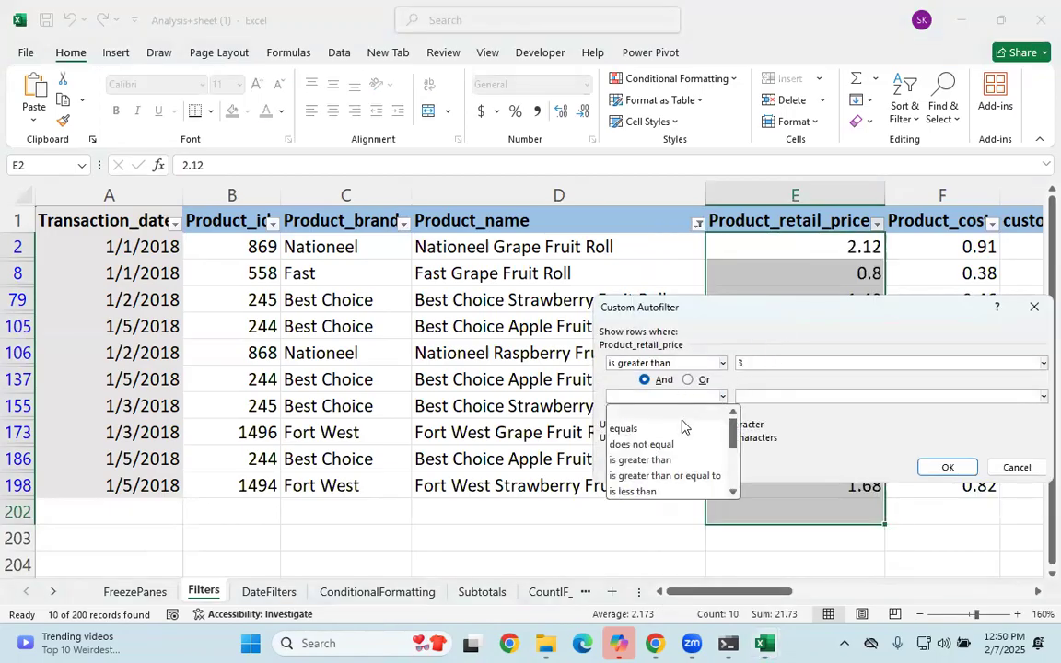
click(664, 491)
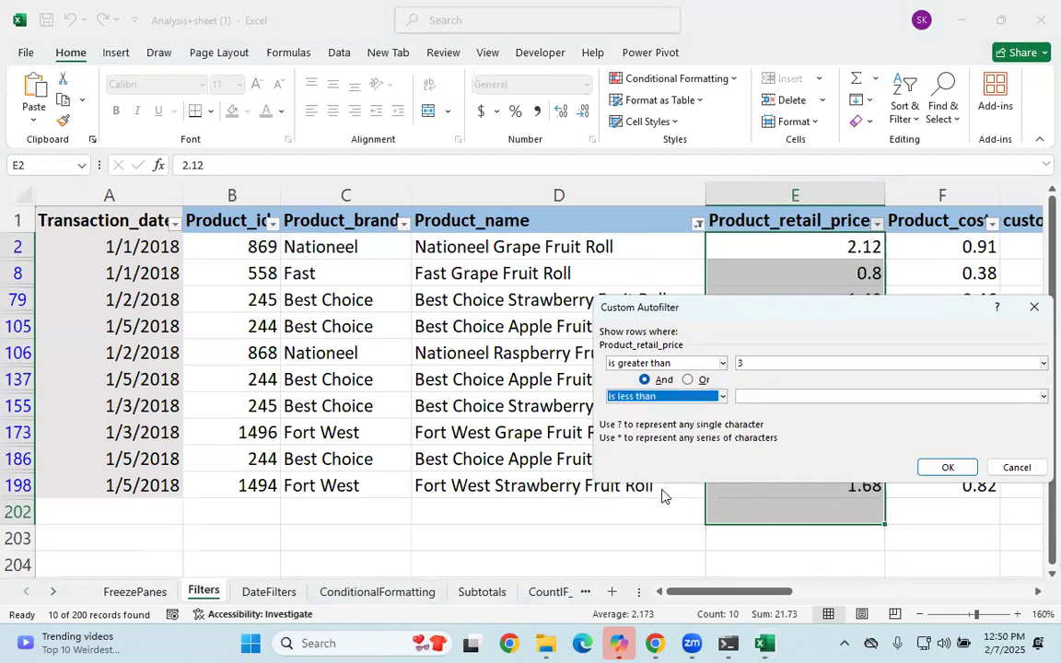
click(780, 399)
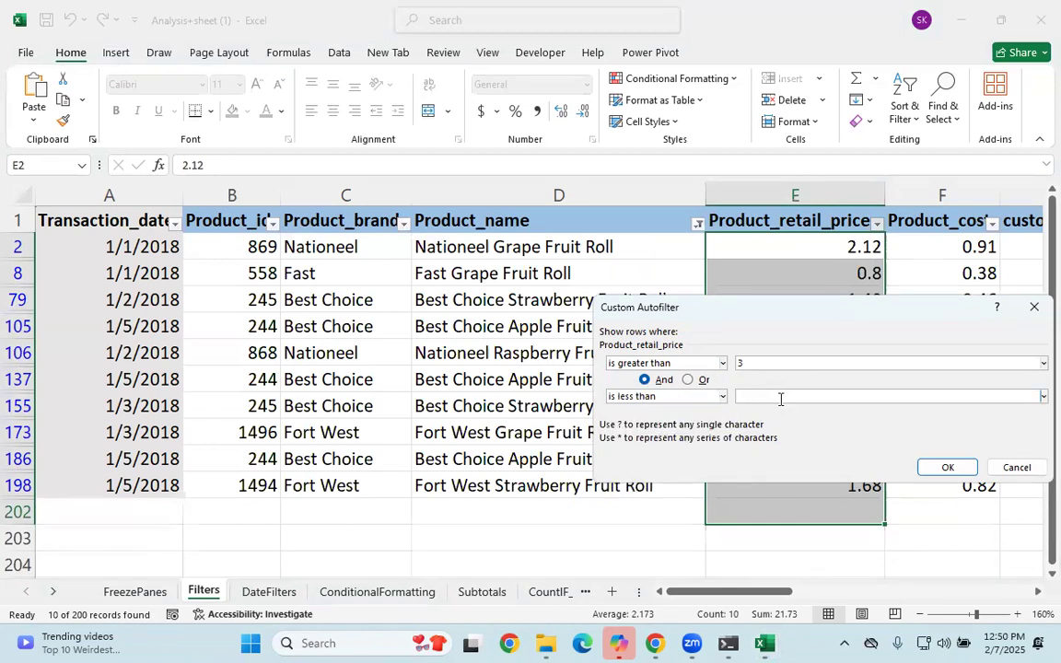
text(5)
key(Return)
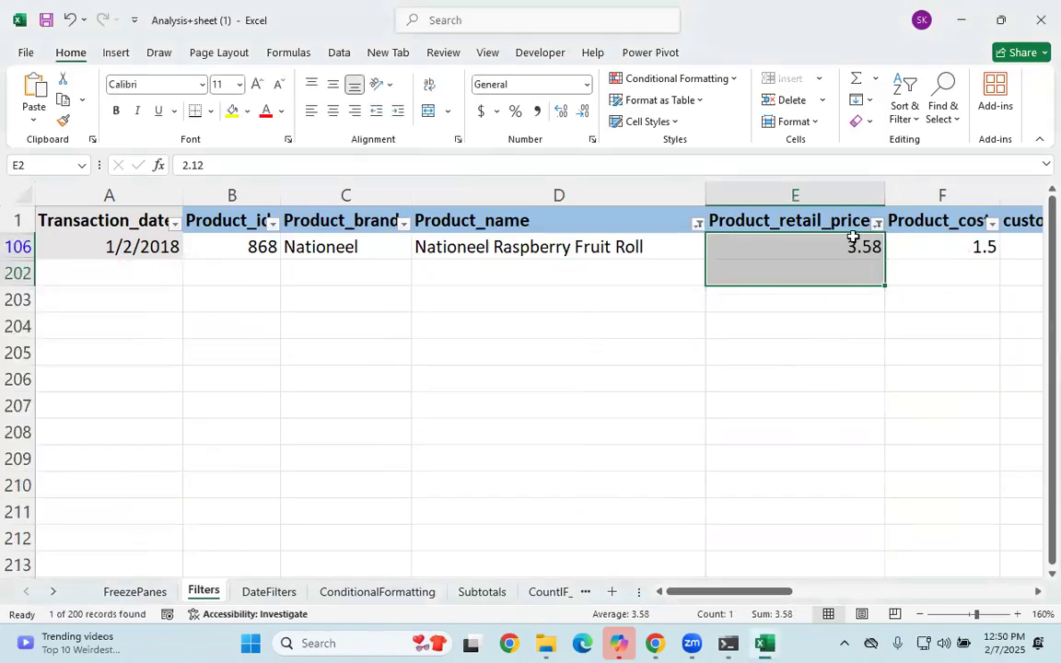
Clear the filter from Product_name while keeping the Product_retail_price filter.
click(405, 224)
key(Escape)
click(698, 224)
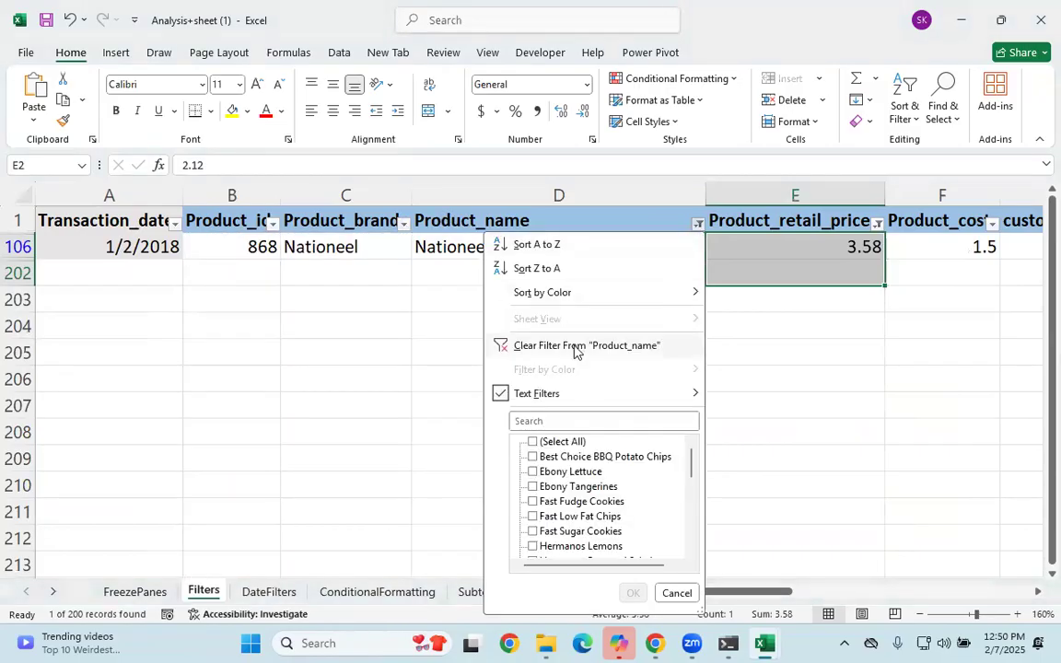
click(529, 345)
Review the filtered retail prices in column E and the neighbouring customer columns.
scroll(817, 388, down, 3)
scroll(819, 392, up, 3)
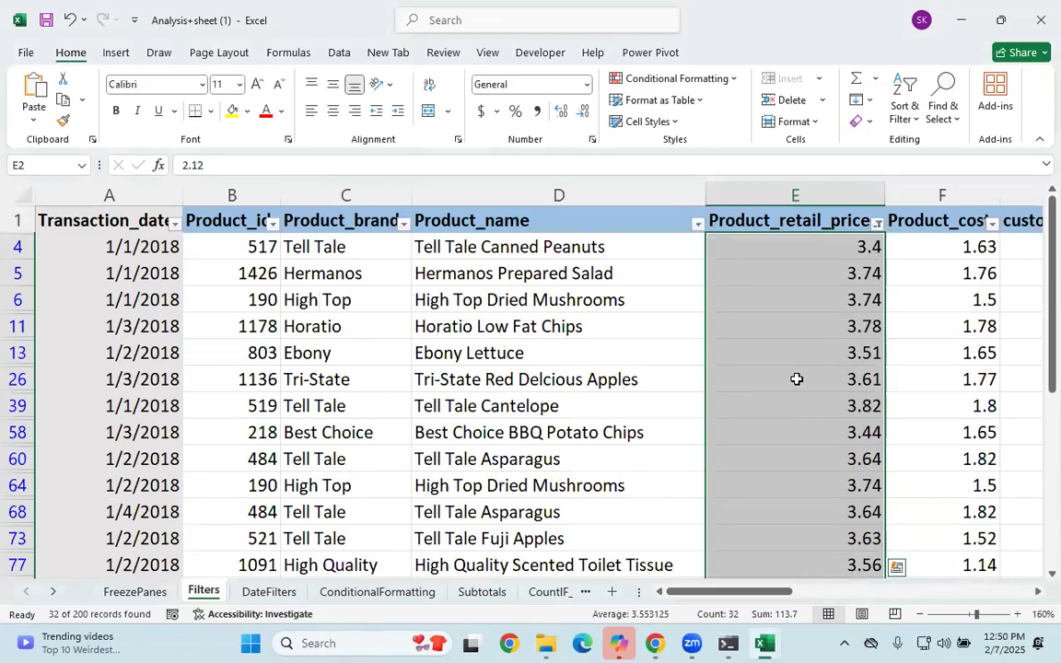
click(796, 379)
drag(791, 264, 800, 501)
click(800, 501)
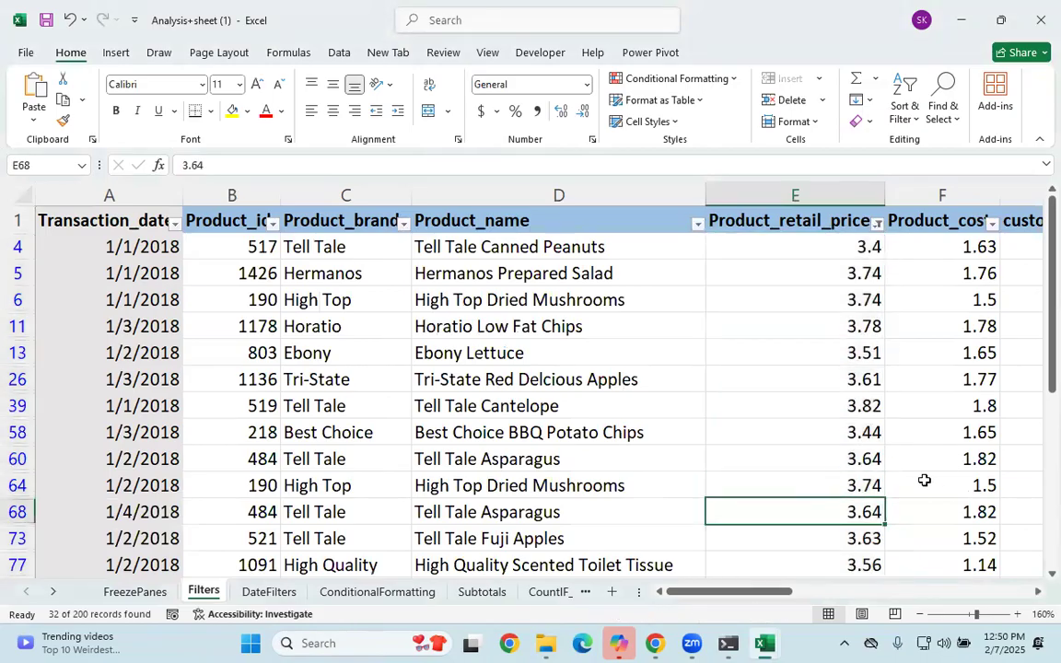
drag(734, 593, 788, 597)
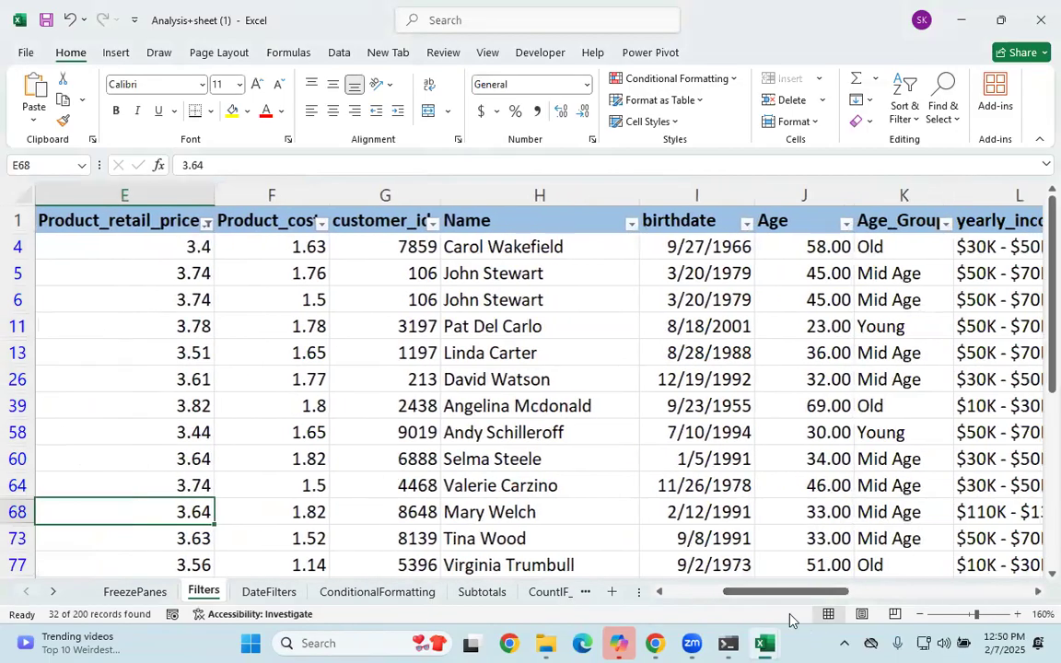
drag(735, 601, 734, 417)
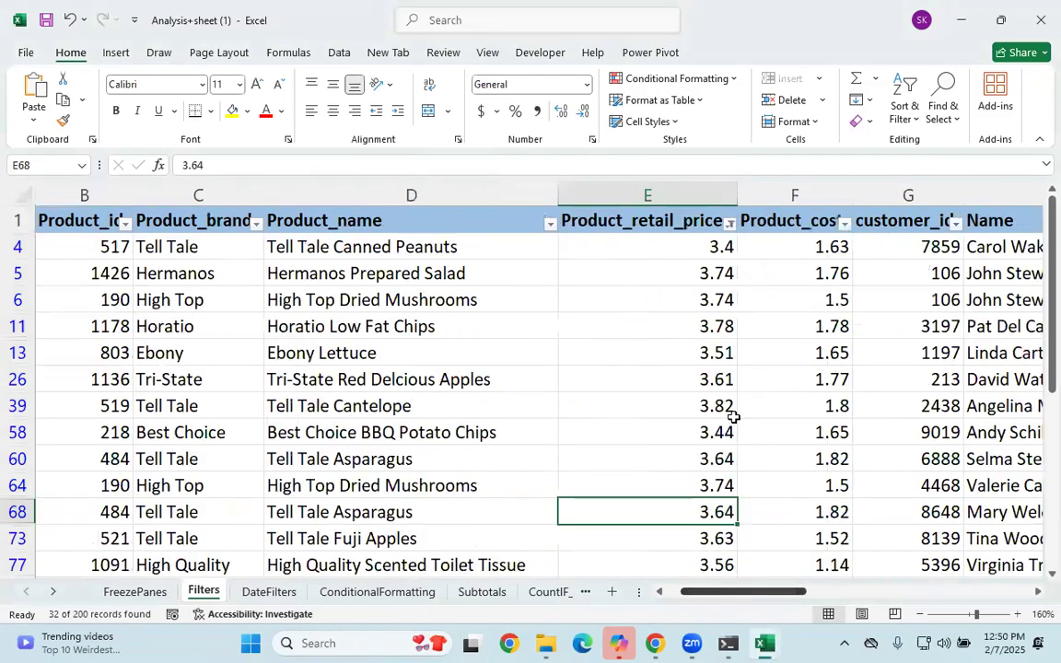
Filter Product_cost with the Top 10 number filter, showing the top 10 items.
click(801, 297)
click(845, 223)
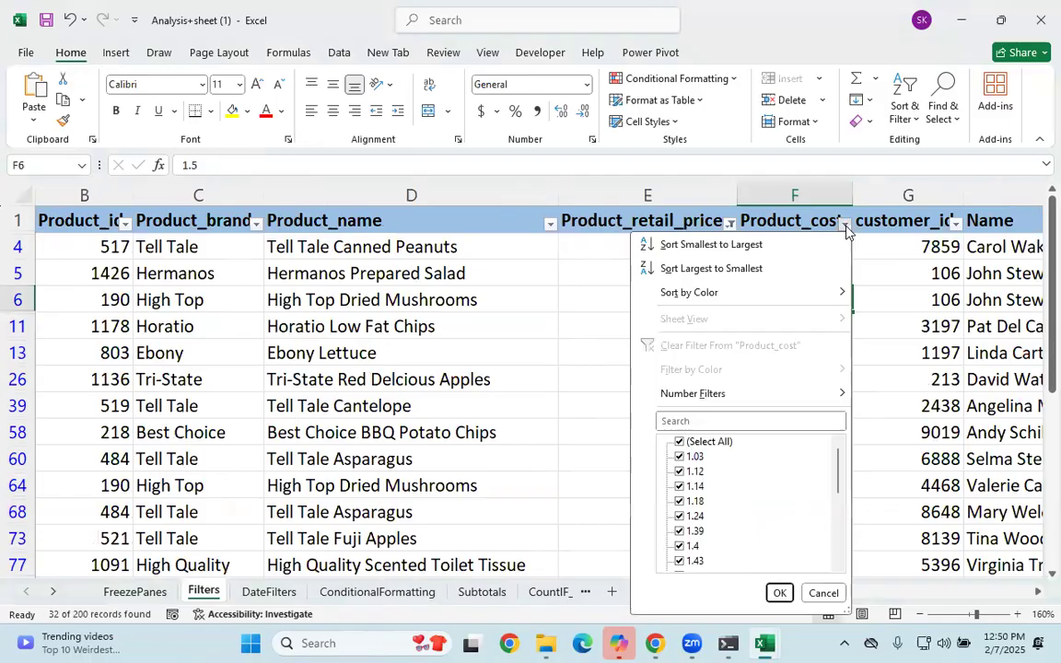
mouse_move(737, 394)
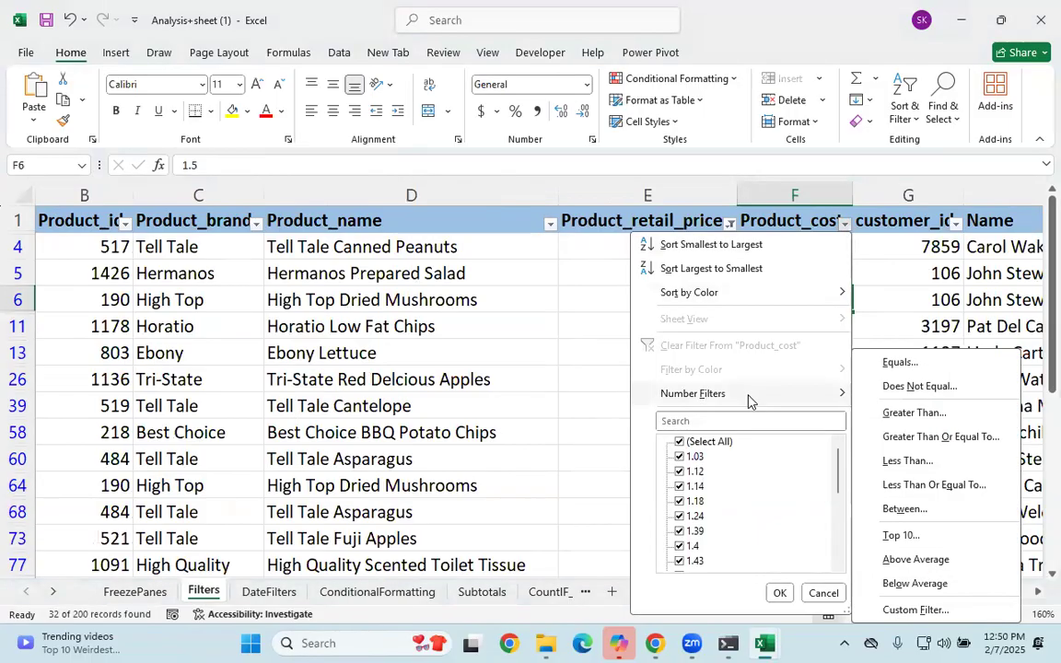
click(891, 537)
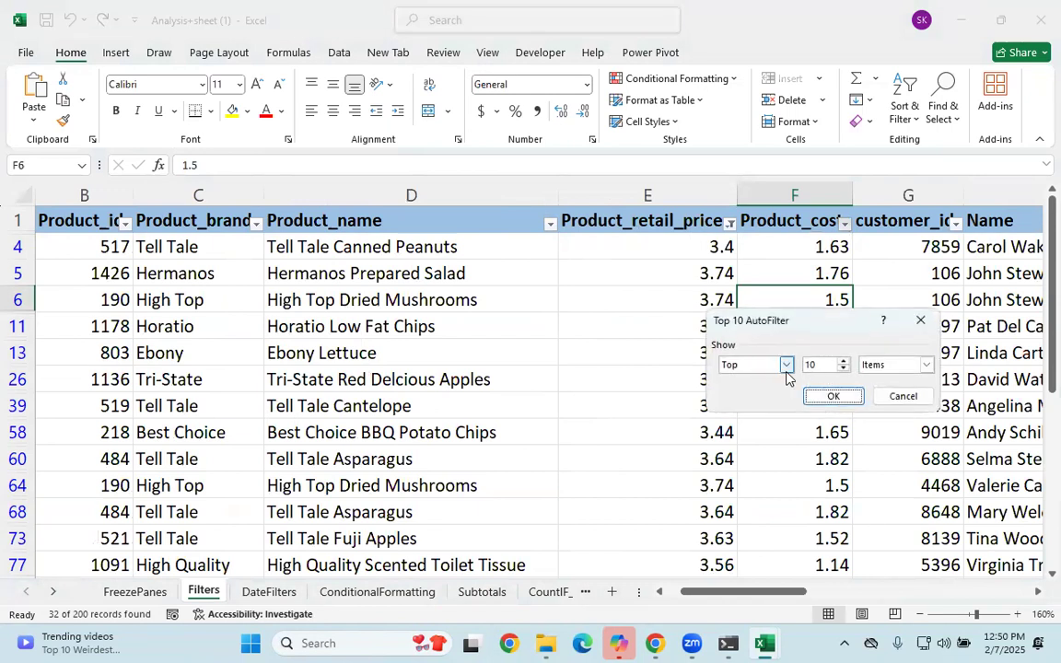
double_click(803, 364)
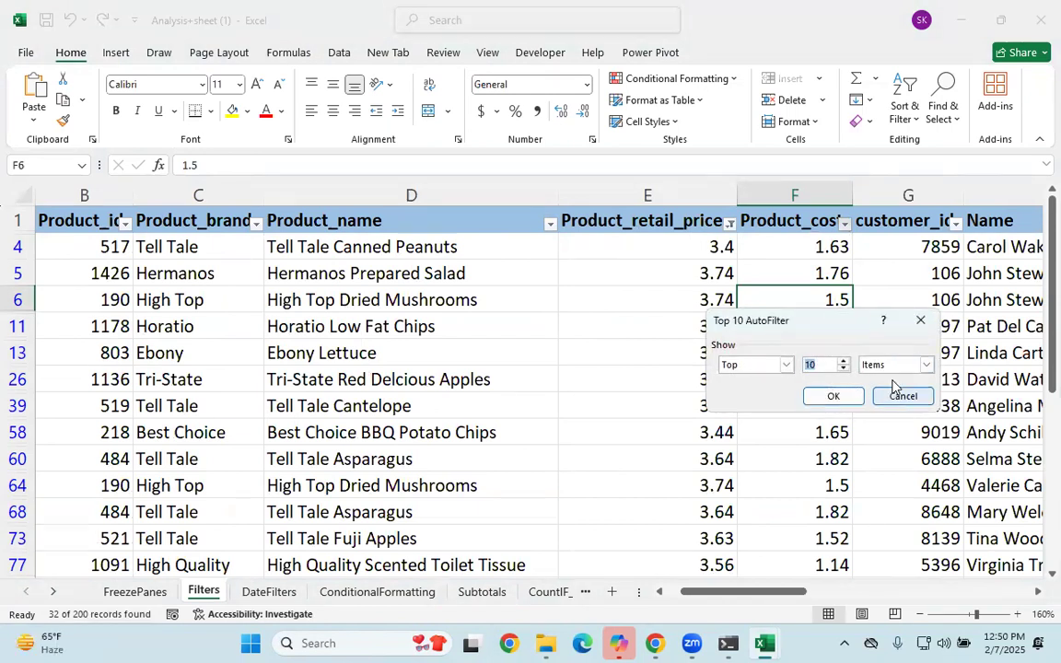
click(927, 368)
click(889, 379)
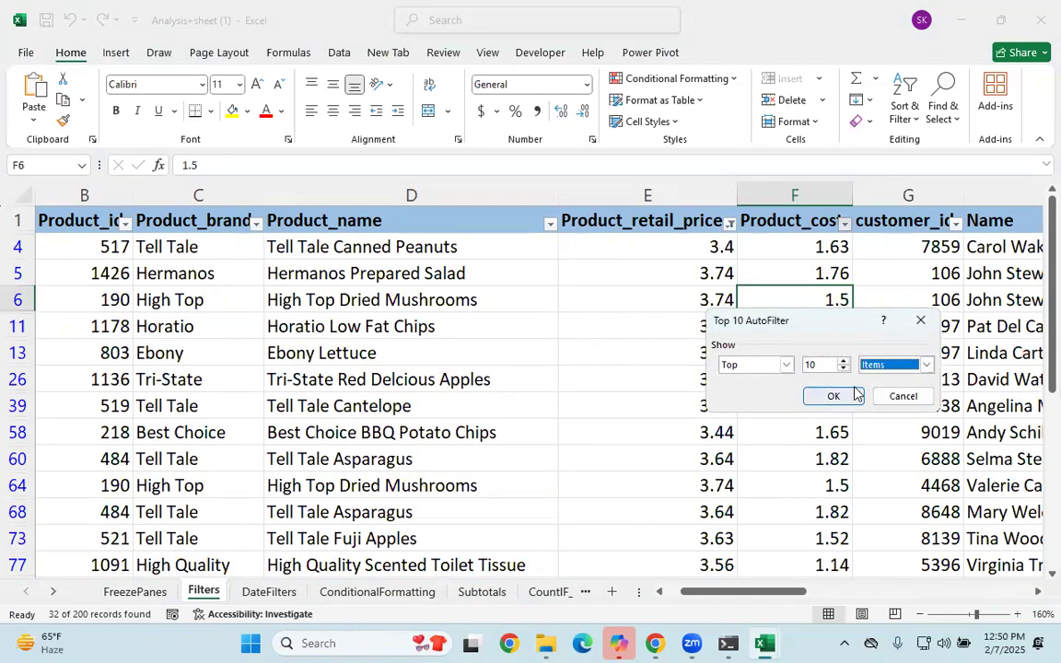
click(833, 396)
Review the filtered costs in column F and the remaining columns through Profit Margin.
drag(796, 254, 801, 537)
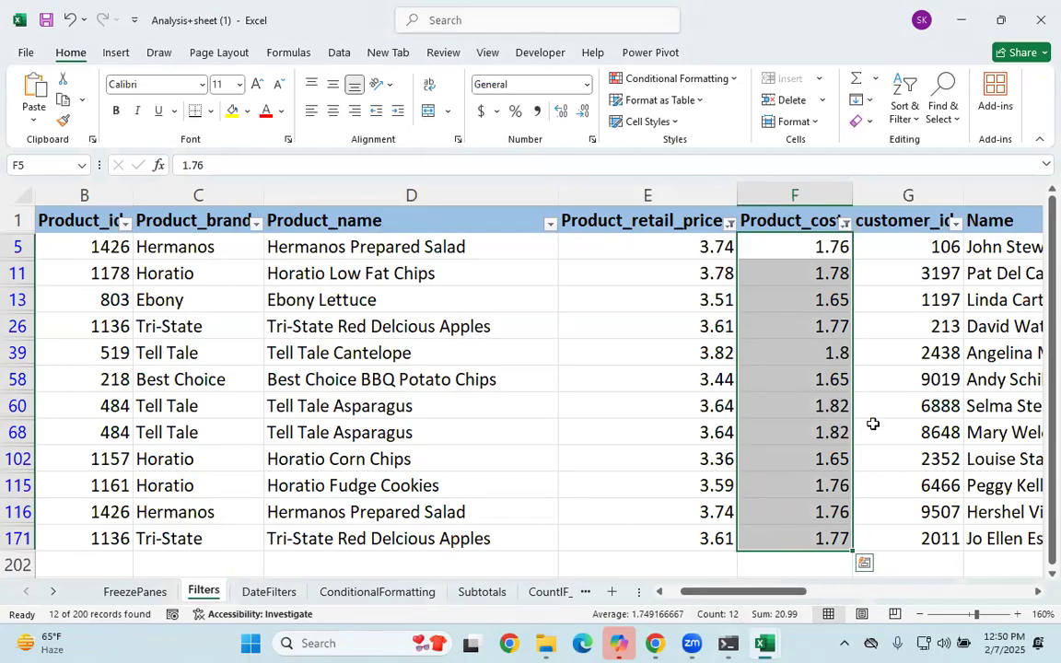
click(795, 330)
drag(808, 244, 789, 528)
drag(767, 594, 1036, 596)
click(1035, 595)
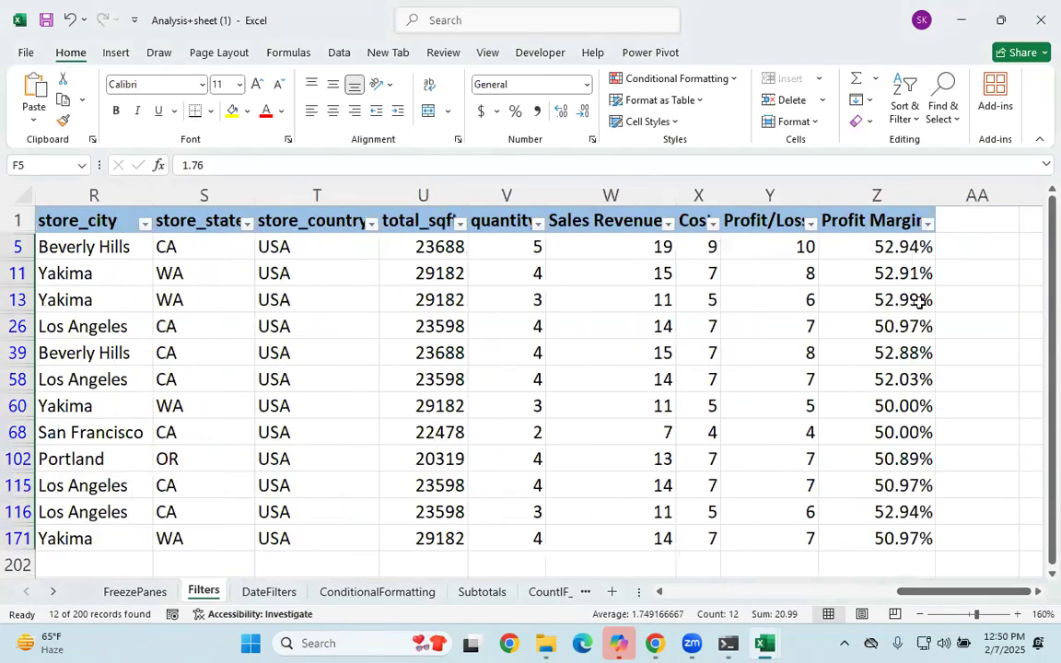
Try a Between number filter of 50 to 52 on Profit Margin and clear it again.
click(828, 249)
click(927, 223)
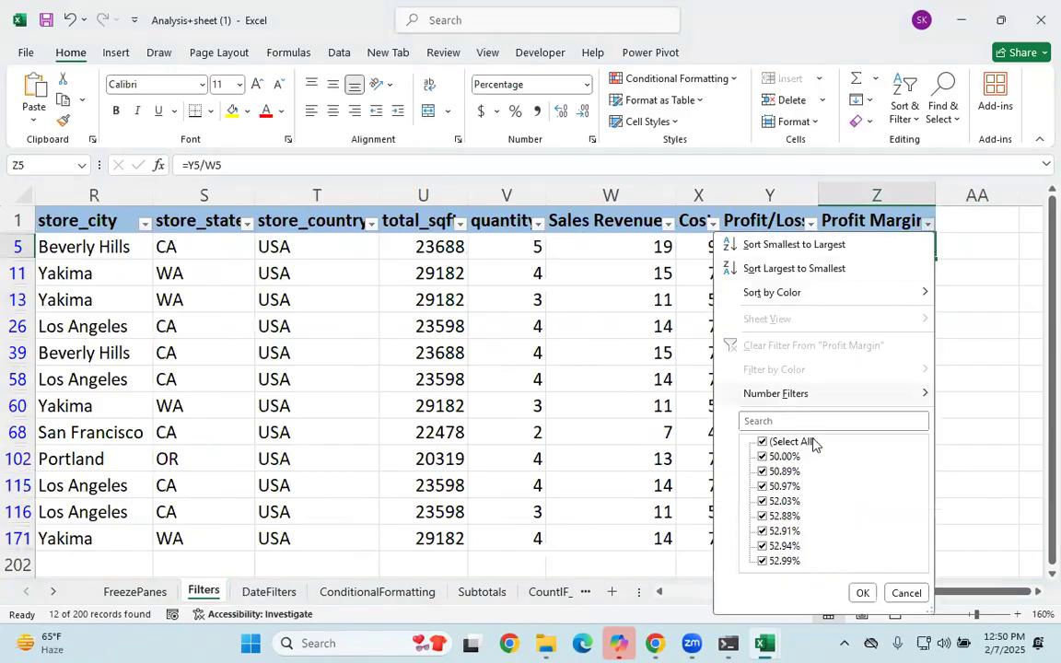
mouse_move(787, 392)
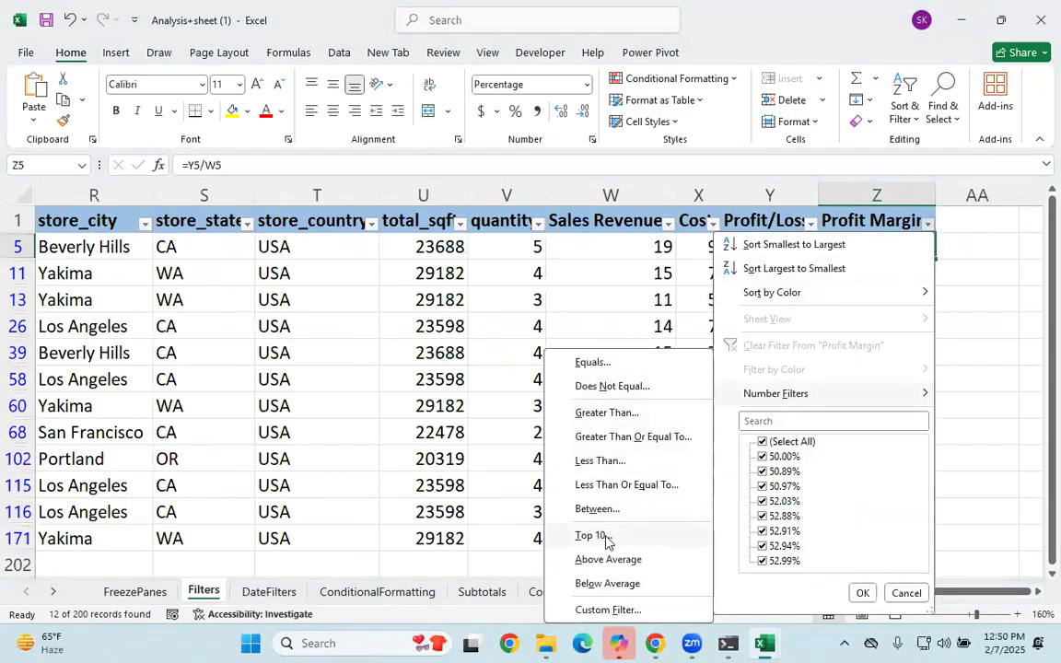
click(615, 509)
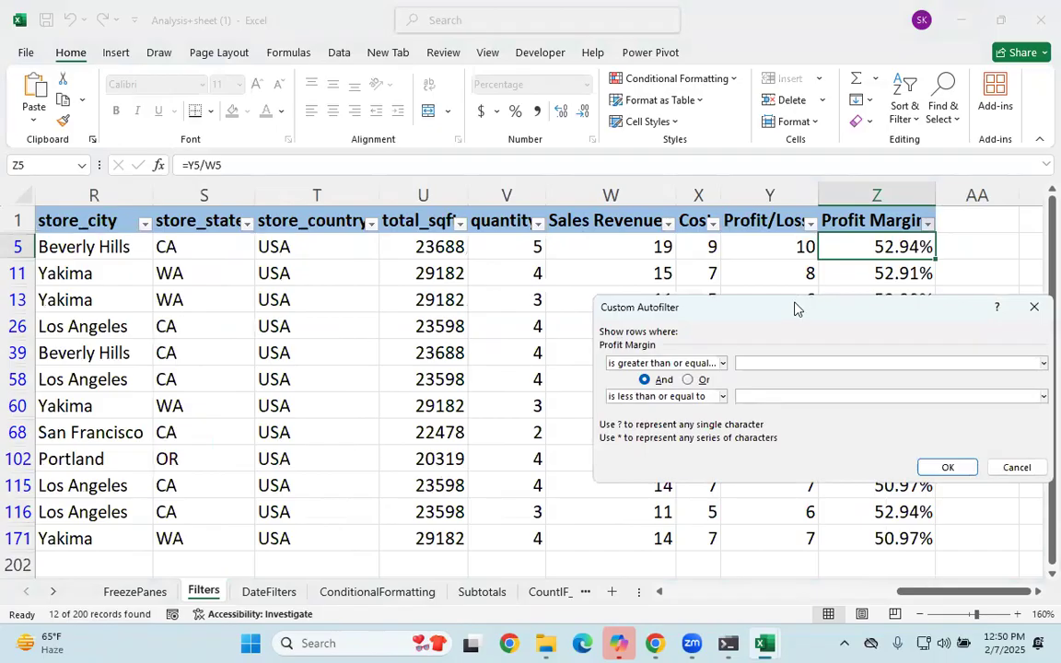
drag(796, 309, 455, 244)
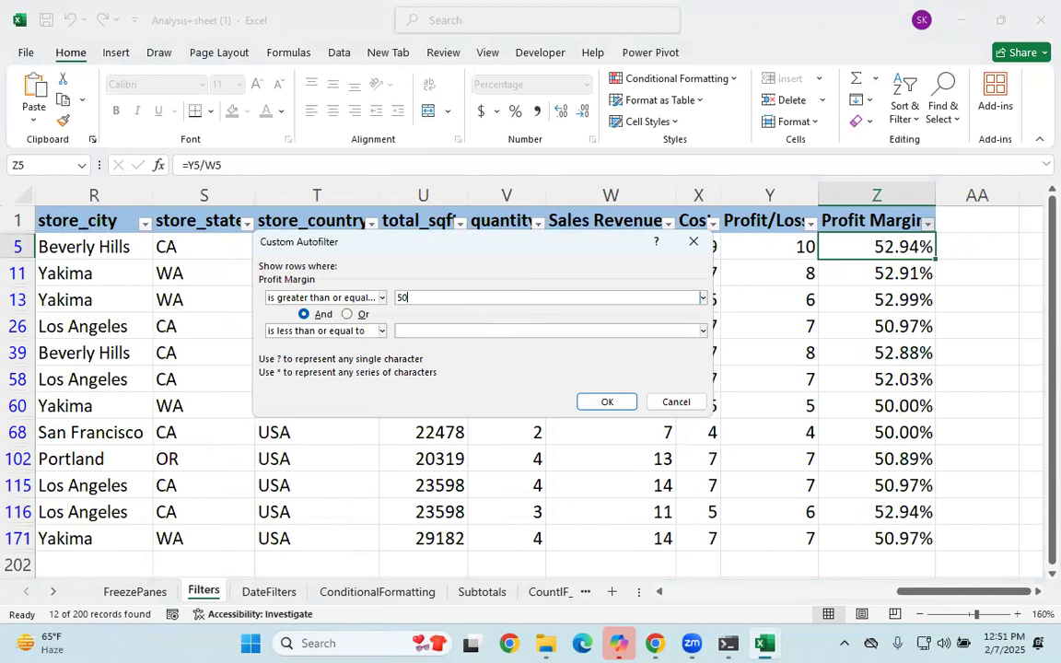
click(439, 335)
text(52)
click(621, 402)
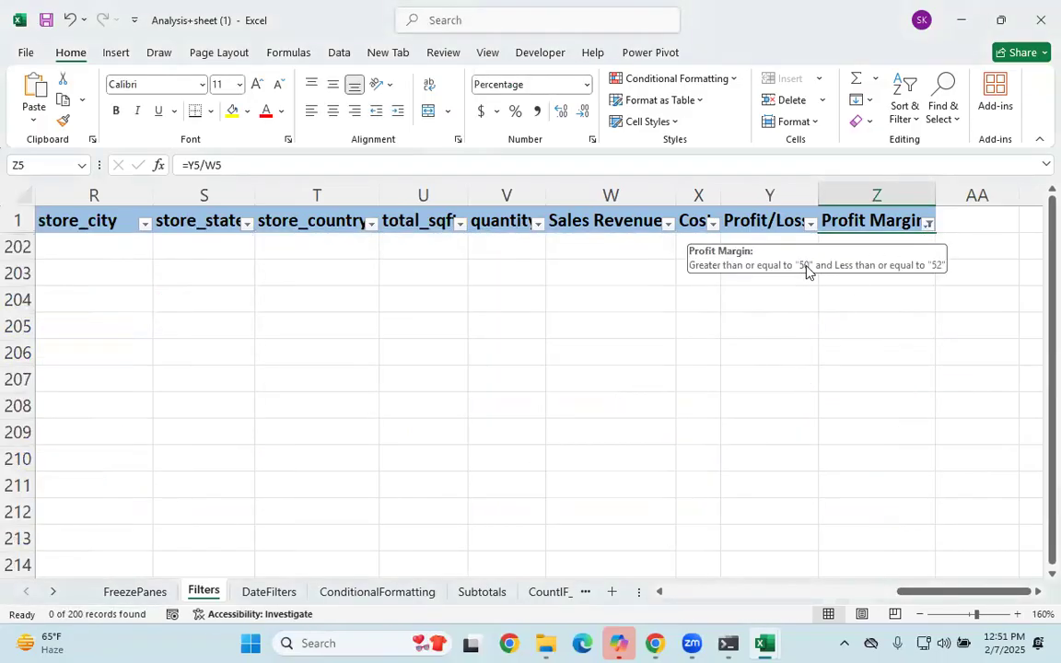
click(928, 223)
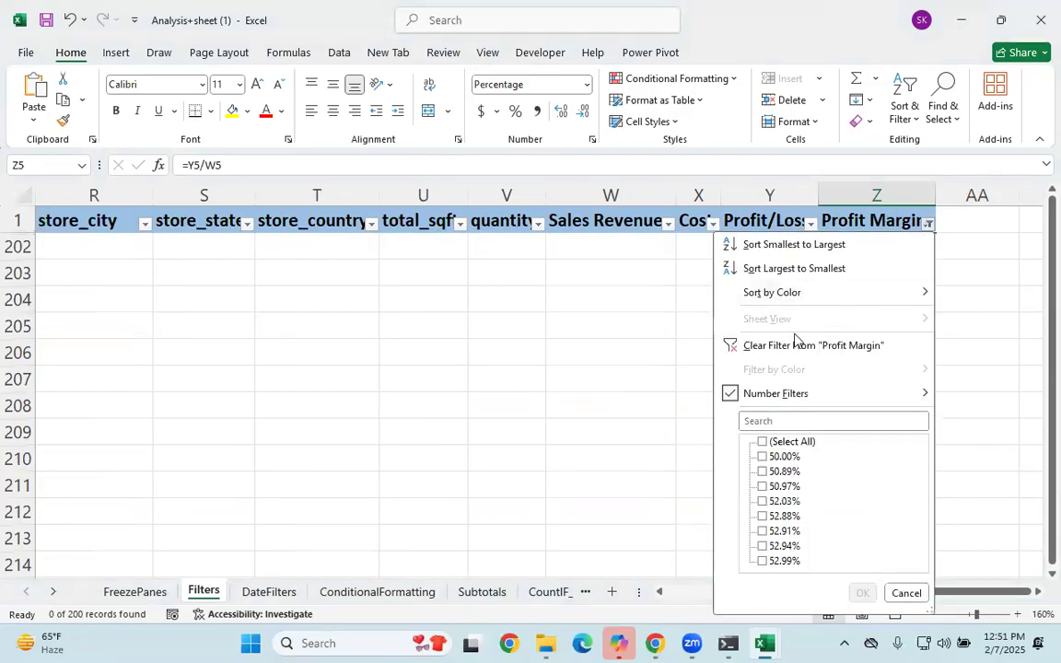
click(728, 345)
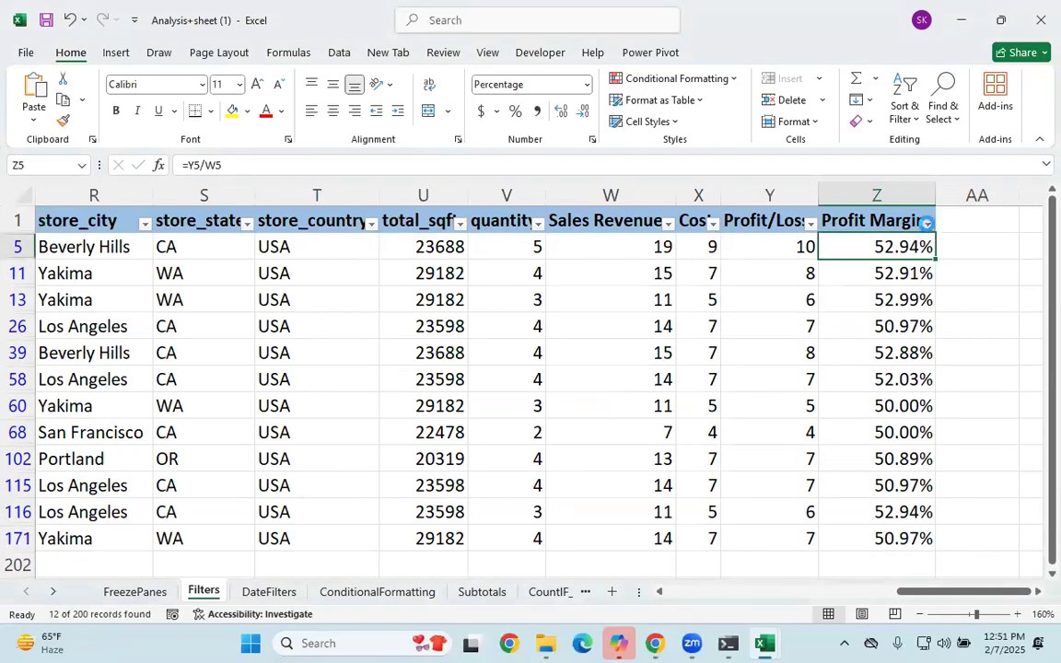
Filter Profit Margin with the Between number filter, from 50 % to 52 %.
click(928, 224)
mouse_move(800, 393)
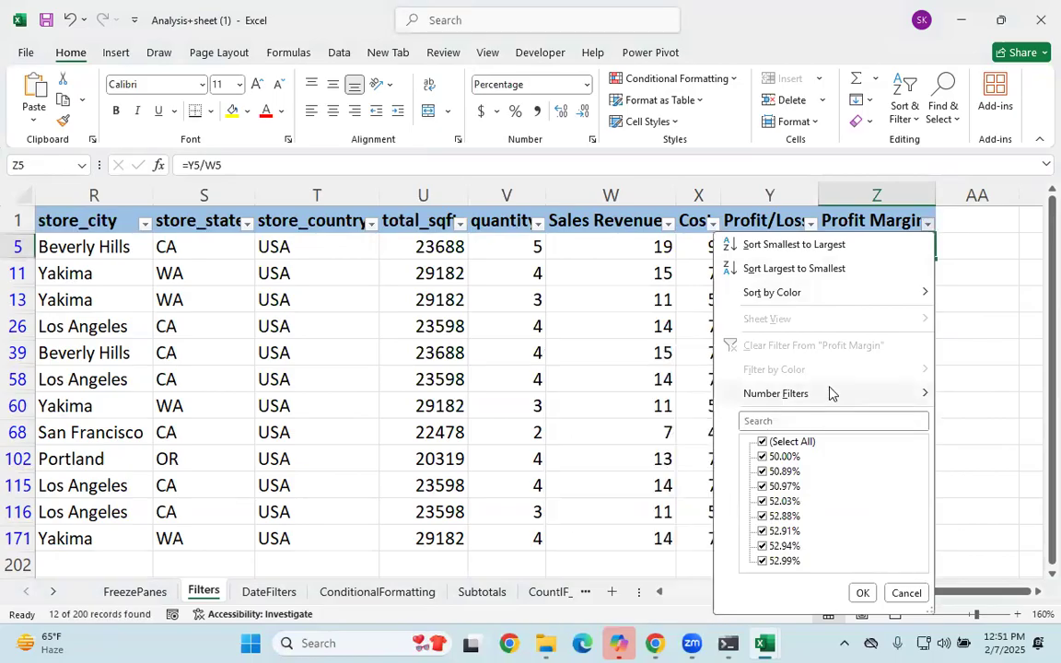
click(615, 518)
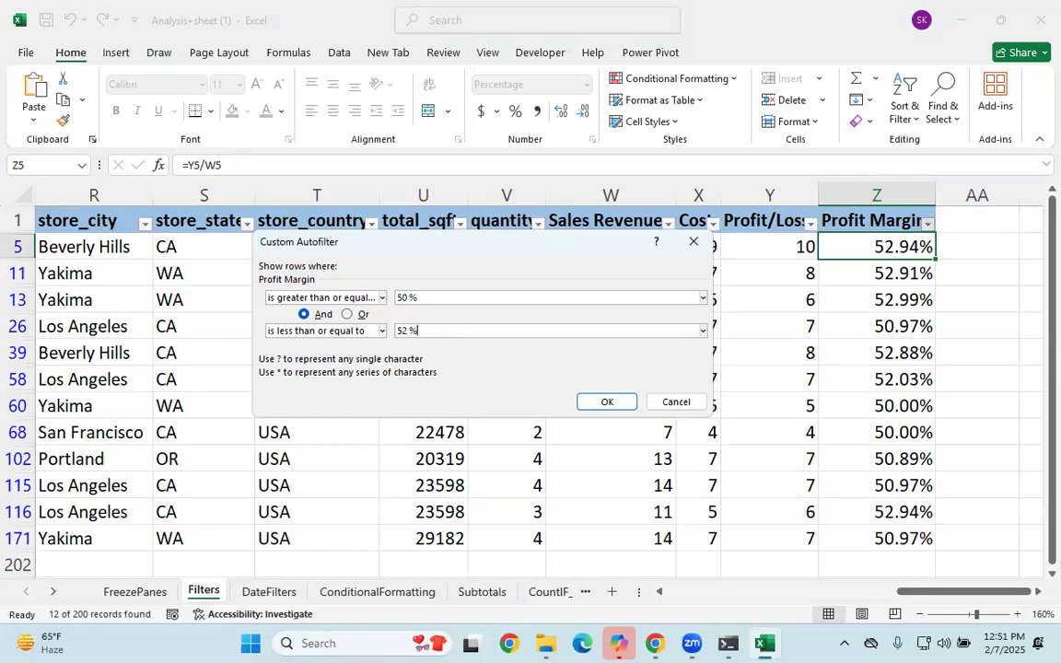
key(Return)
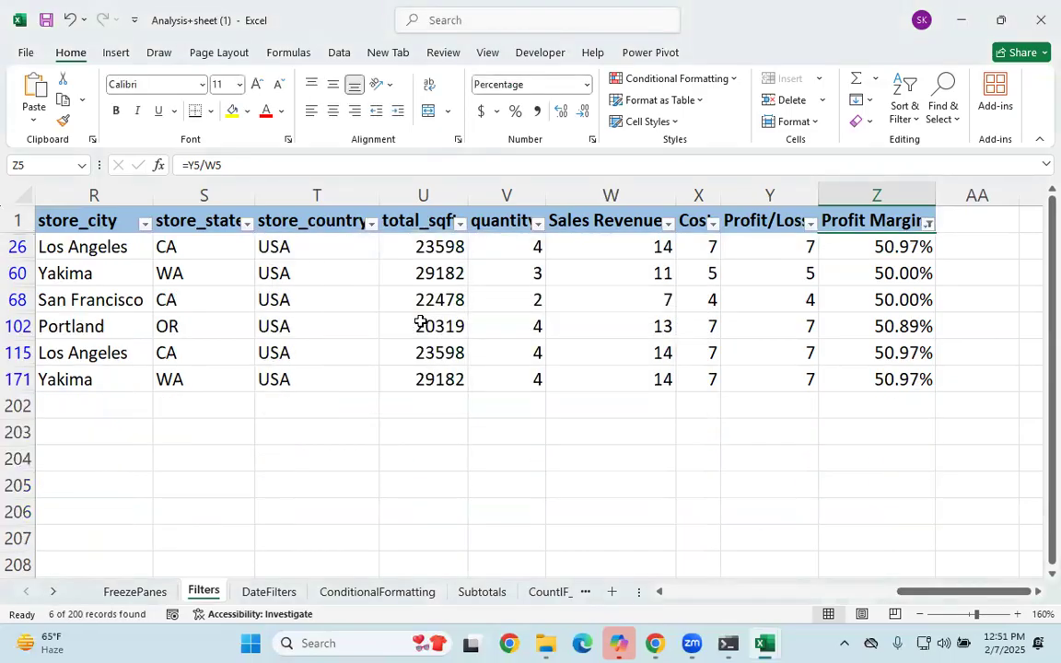
Examine the available date filter options for the Transaction_date column without applying one.
drag(921, 592, 144, 250)
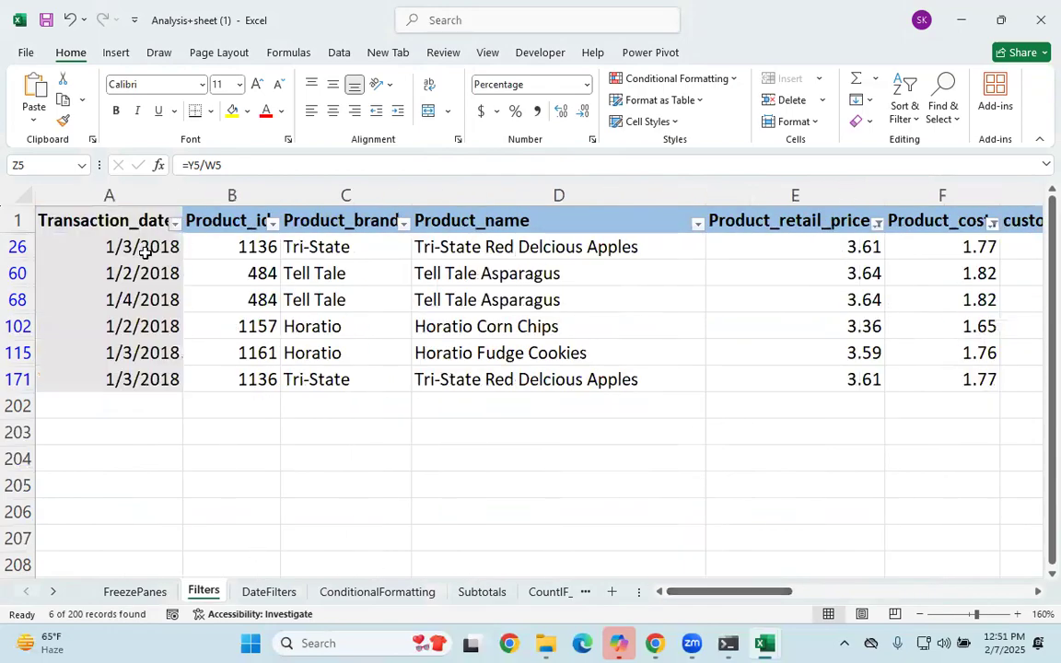
click(174, 223)
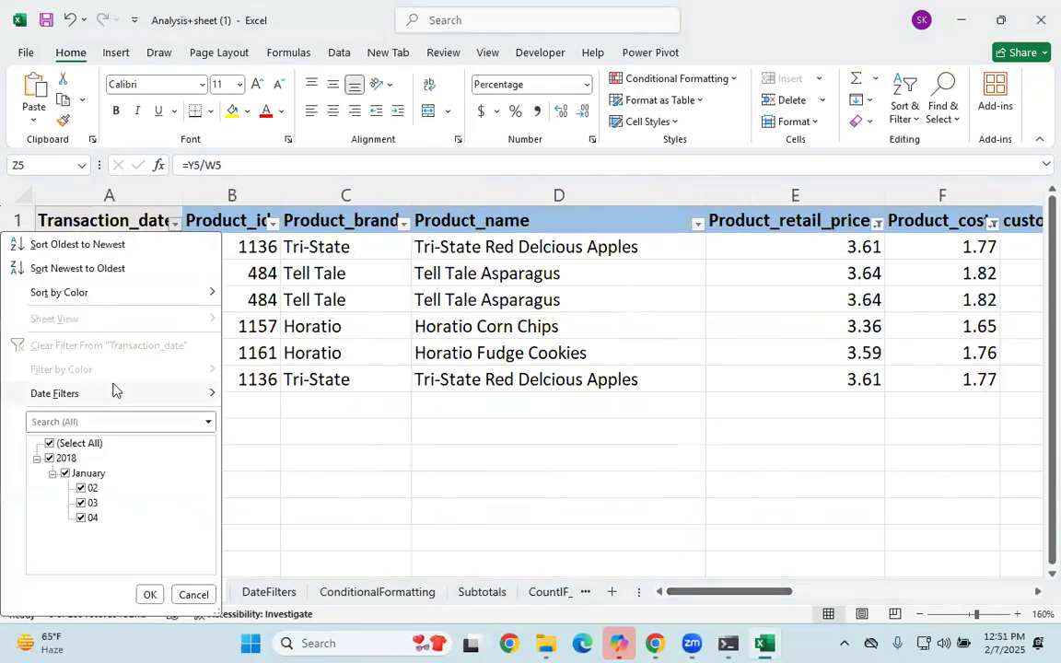
mouse_move(115, 390)
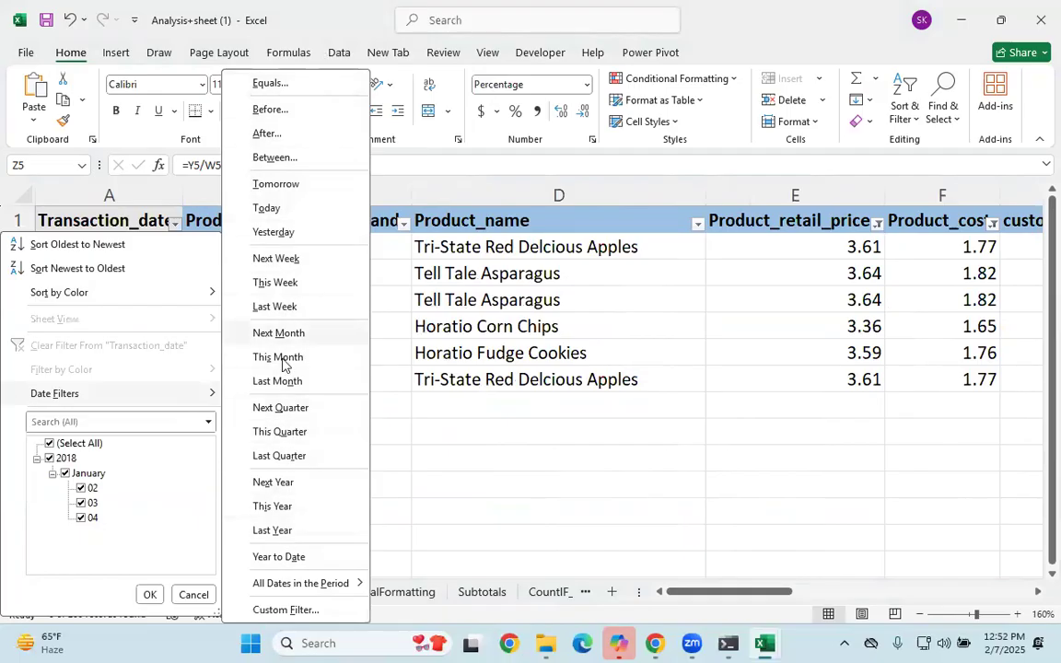
click(513, 485)
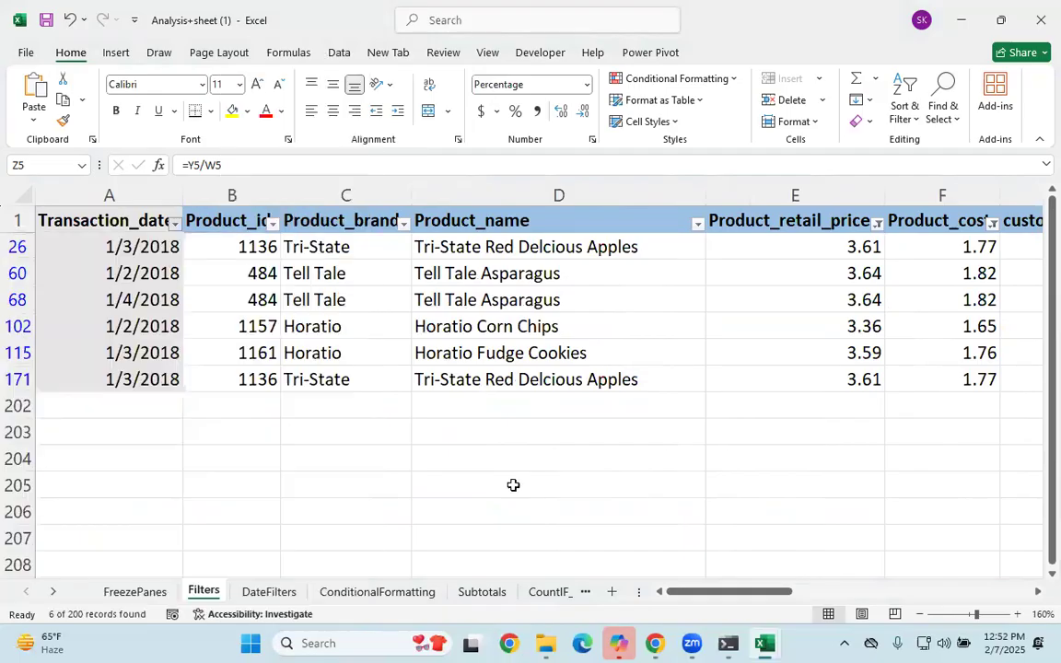
Go to the DateFilters sheet and look through its transaction rows.
click(276, 592)
scroll(124, 230, down, 6)
scroll(134, 378, up, 6)
scroll(118, 332, down, 20)
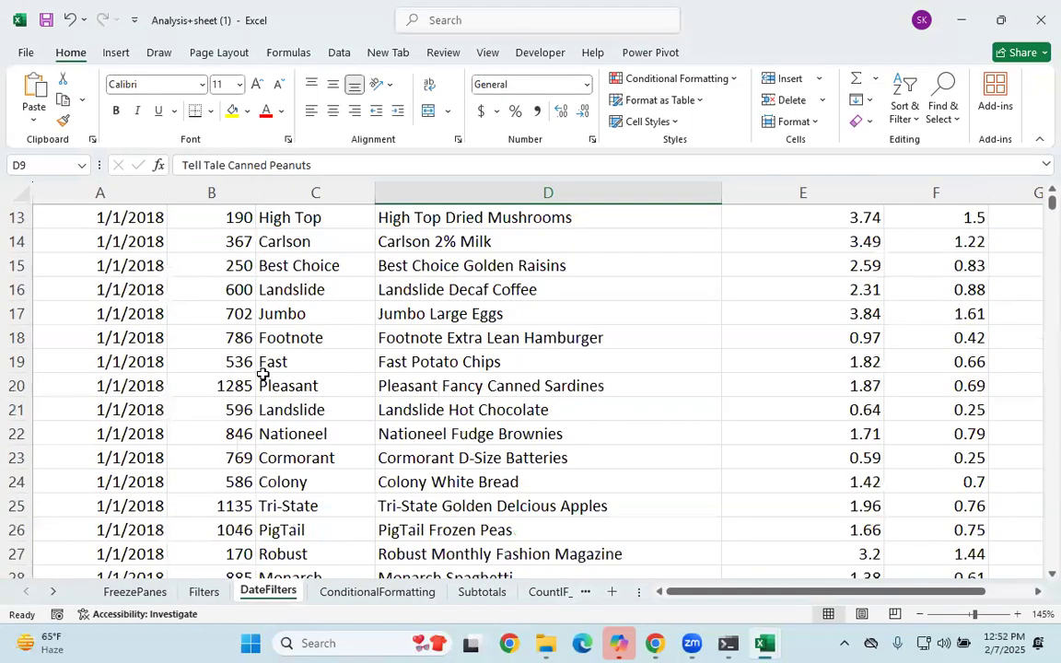
scroll(295, 391, down, 8)
scroll(421, 402, up, 20)
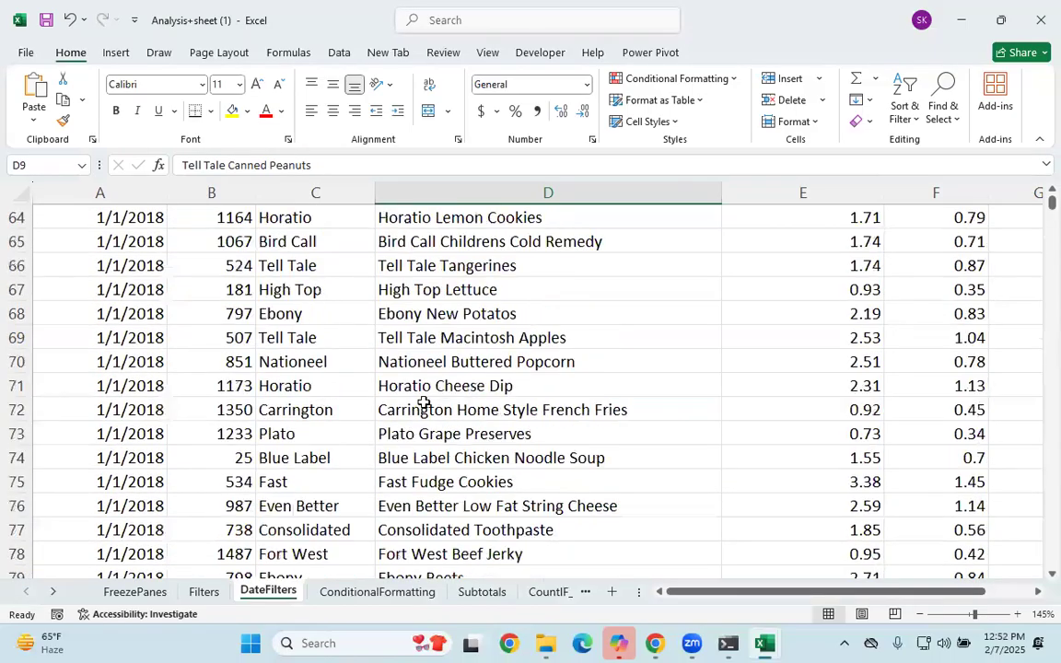
scroll(490, 355, up, 1)
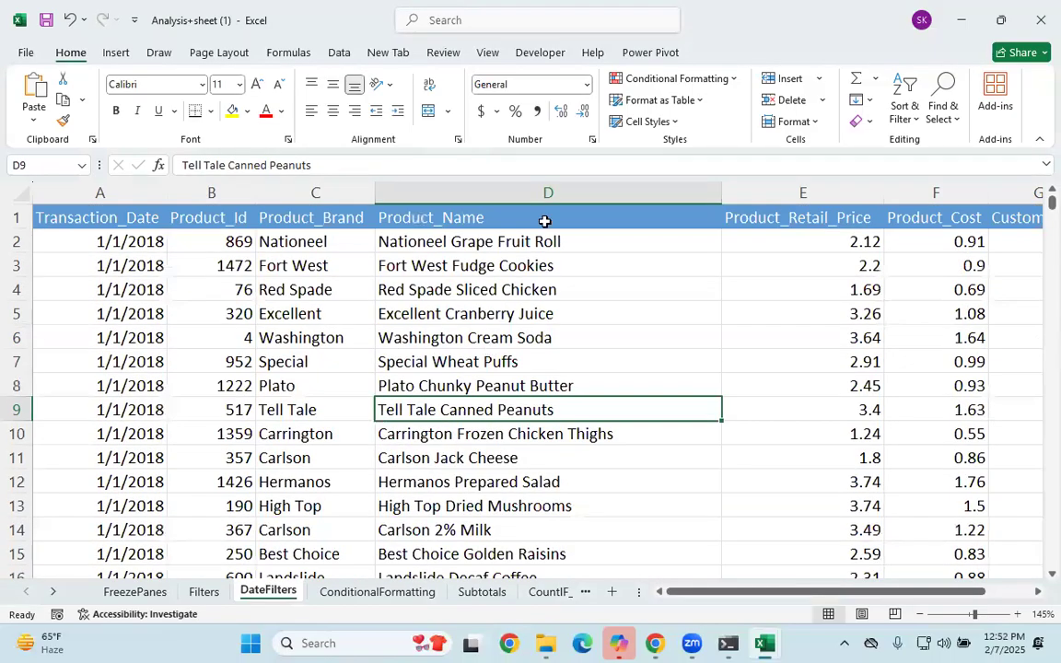
Turn on filters for the DateFilters data and start a Between date filter on Transaction_Date.
key(ctrl+shift+l)
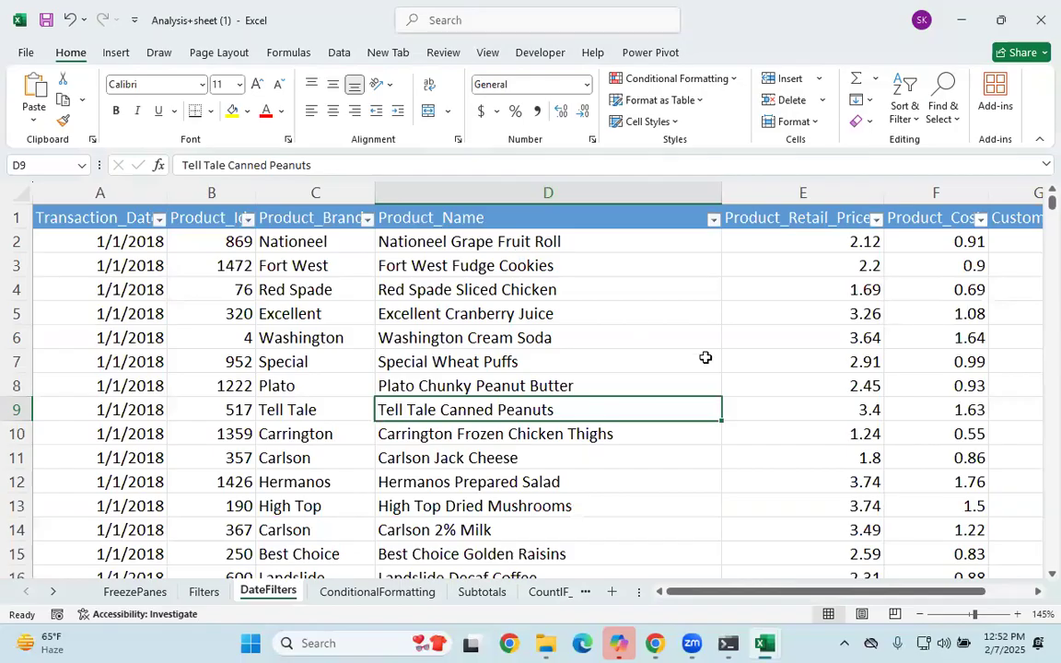
click(159, 218)
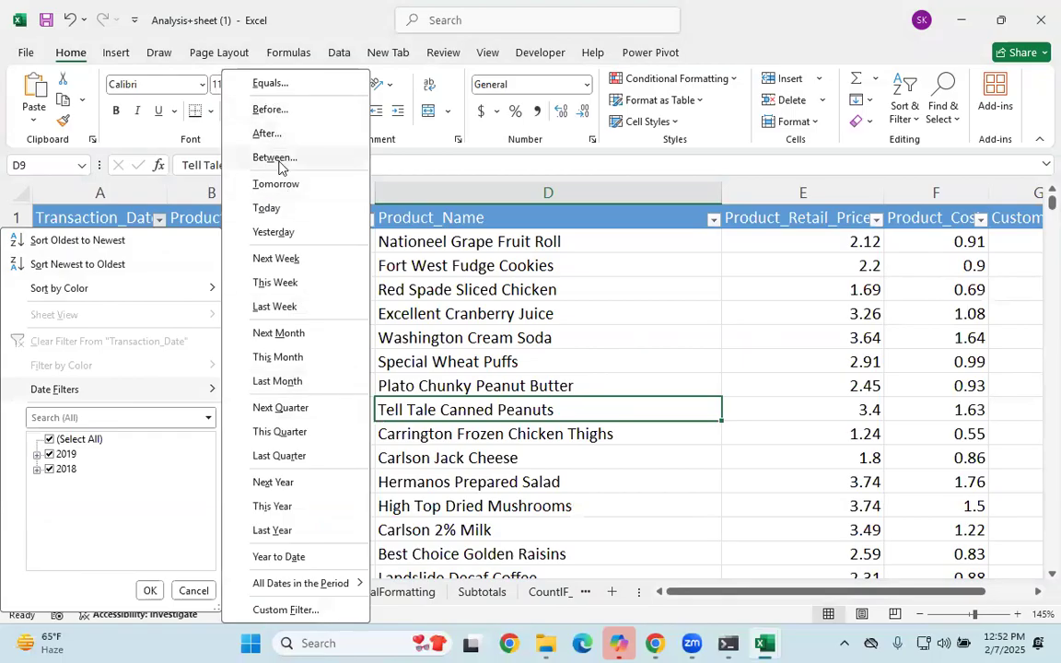
click(287, 161)
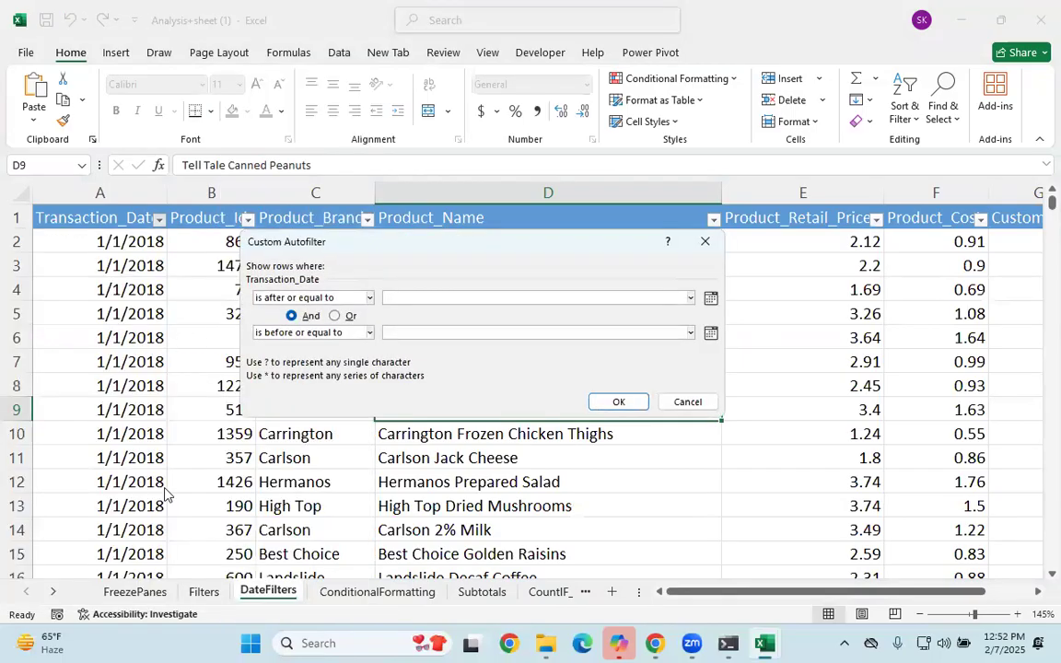
Set the date filter's start condition to is after or equal to 1/1/2018.
click(711, 294)
click(774, 380)
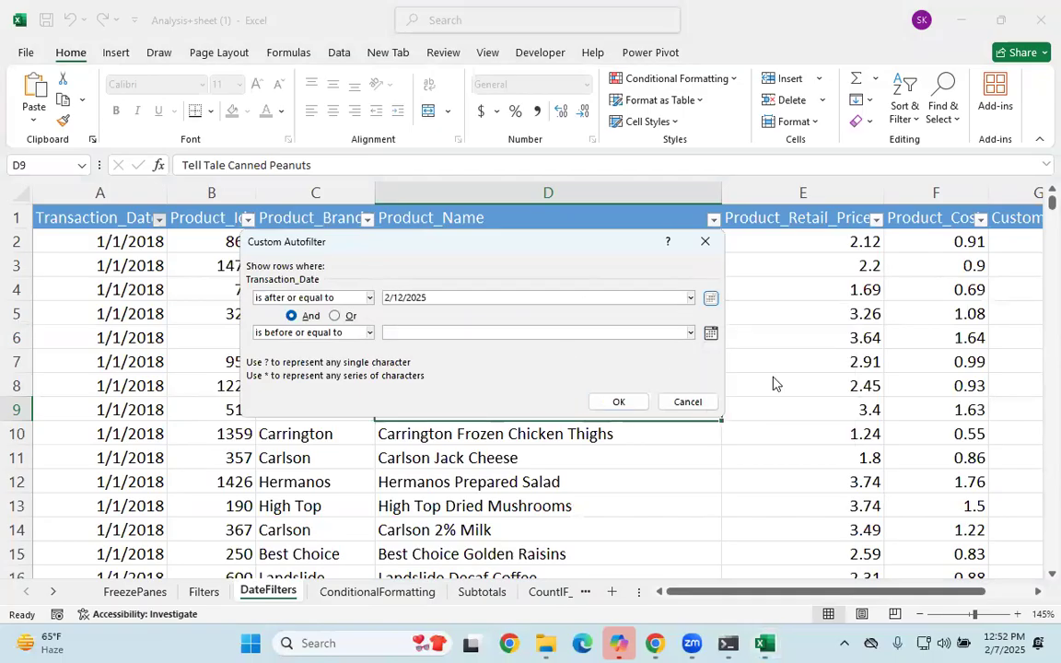
drag(390, 295, 474, 295)
click(476, 296)
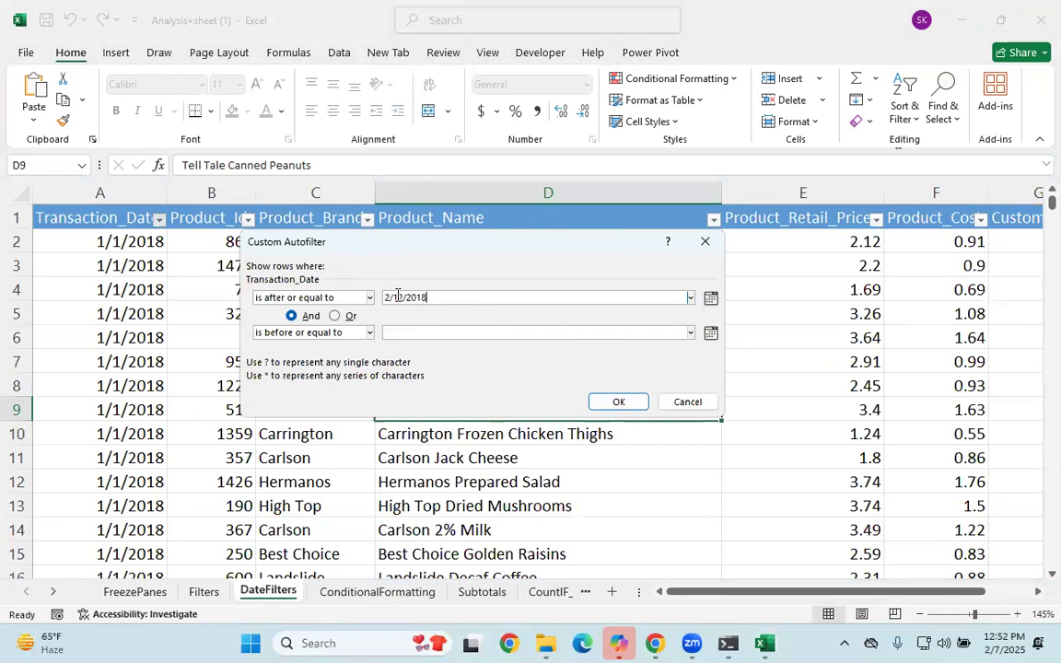
click(401, 297)
key(Delete)
text(1)
key(Right)
key(Right)
drag(443, 297, 390, 297)
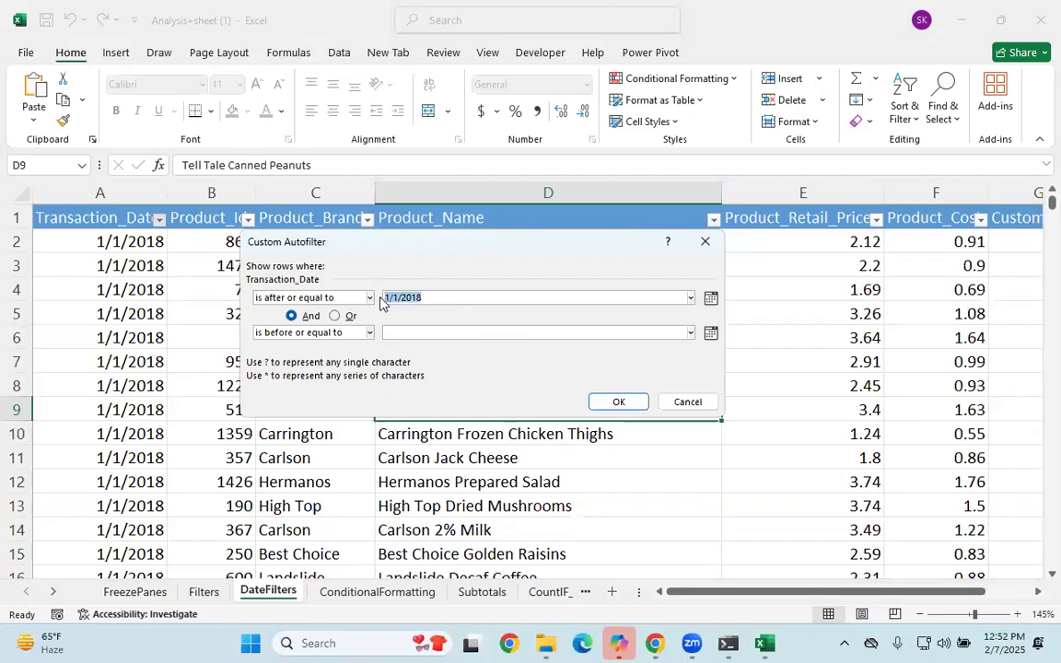
Set the end condition to is before or equal to 10/1/2018 and apply the Transaction_Date filter.
click(419, 332)
text(1/1/2018)
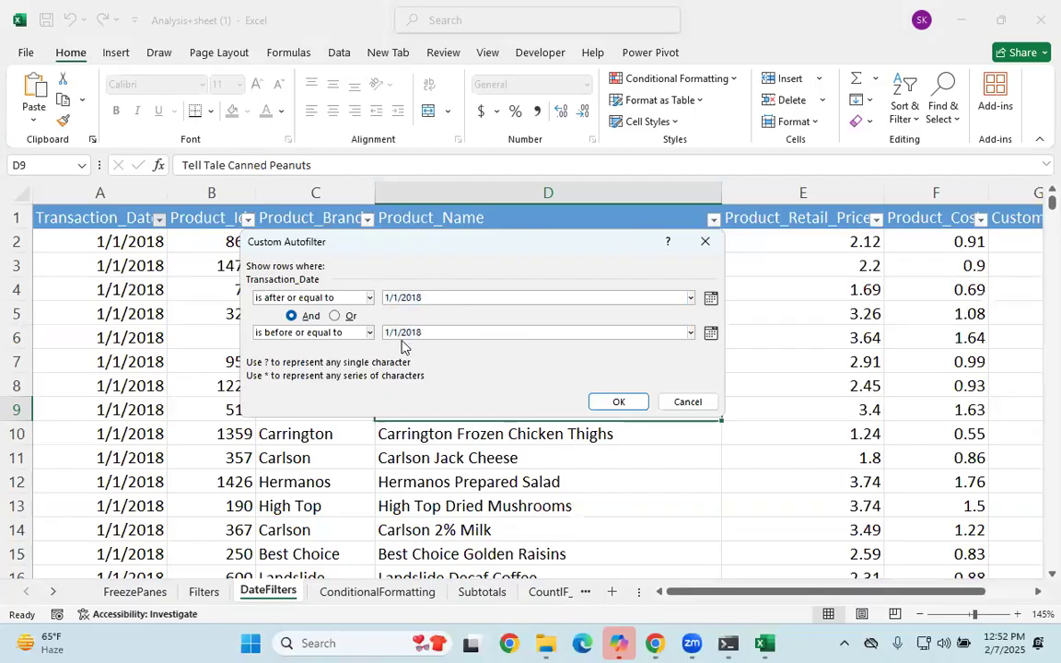
text(0)
click(634, 402)
Review the filtered transaction dates in column A from the first row to the last.
drag(118, 255, 101, 507)
scroll(196, 488, down, 18)
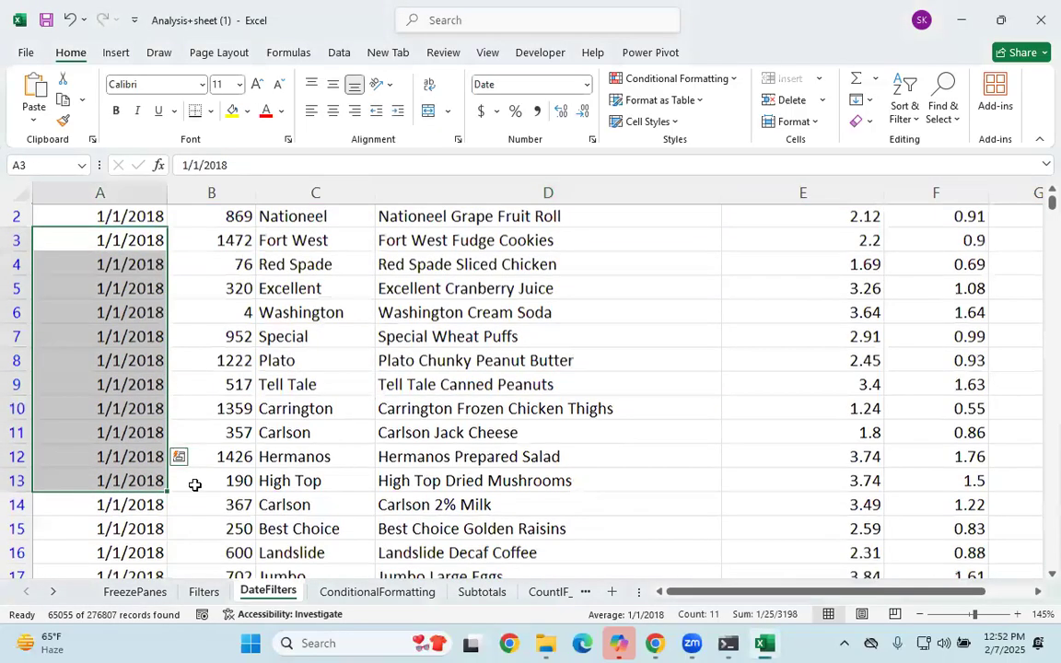
scroll(1039, 264, down, 3)
drag(1051, 205, 1035, 588)
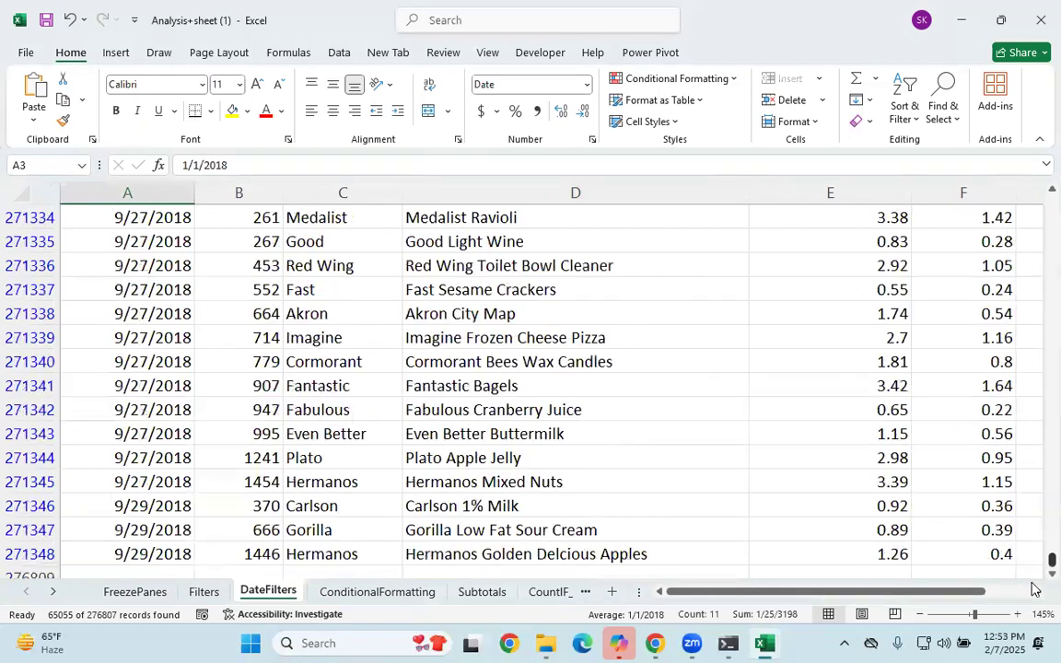
scroll(339, 456, down, 7)
scroll(341, 458, up, 8)
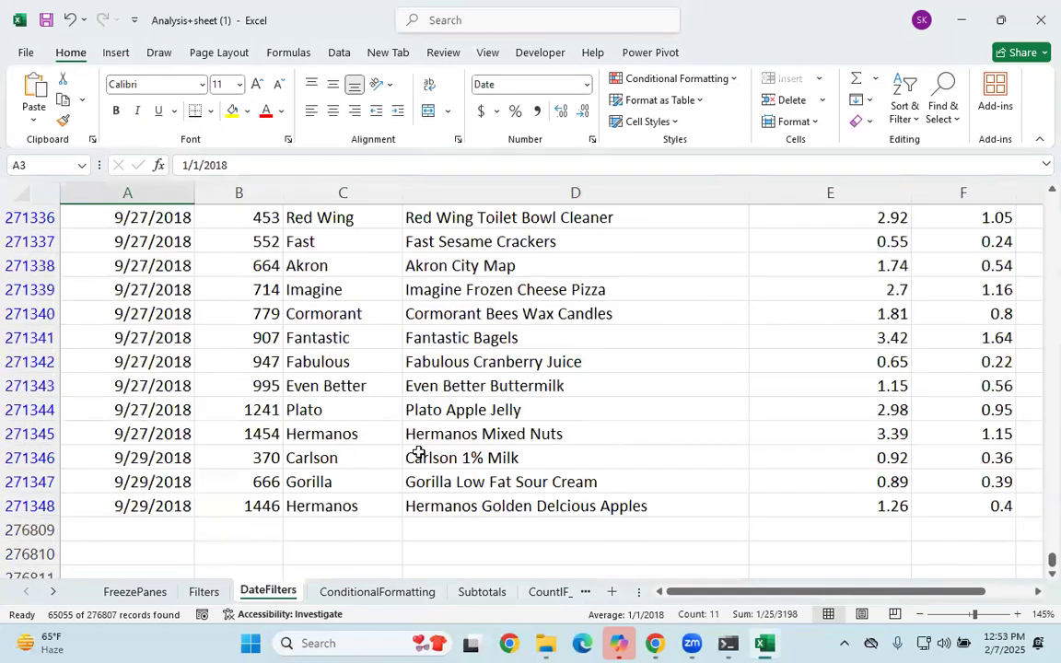
drag(1038, 563, 1035, 192)
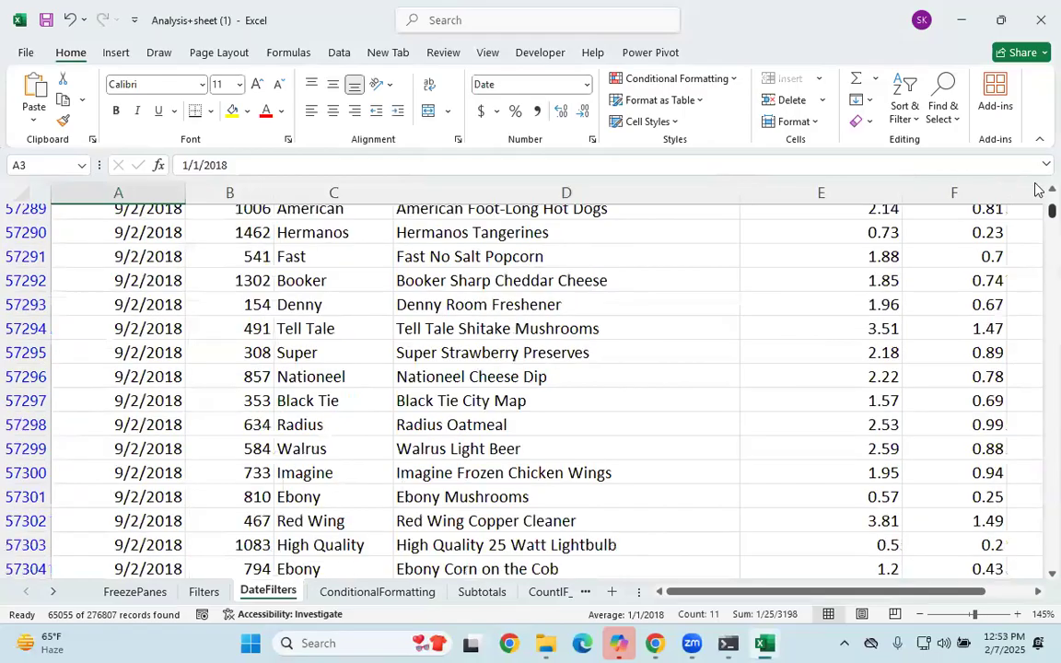
click(185, 377)
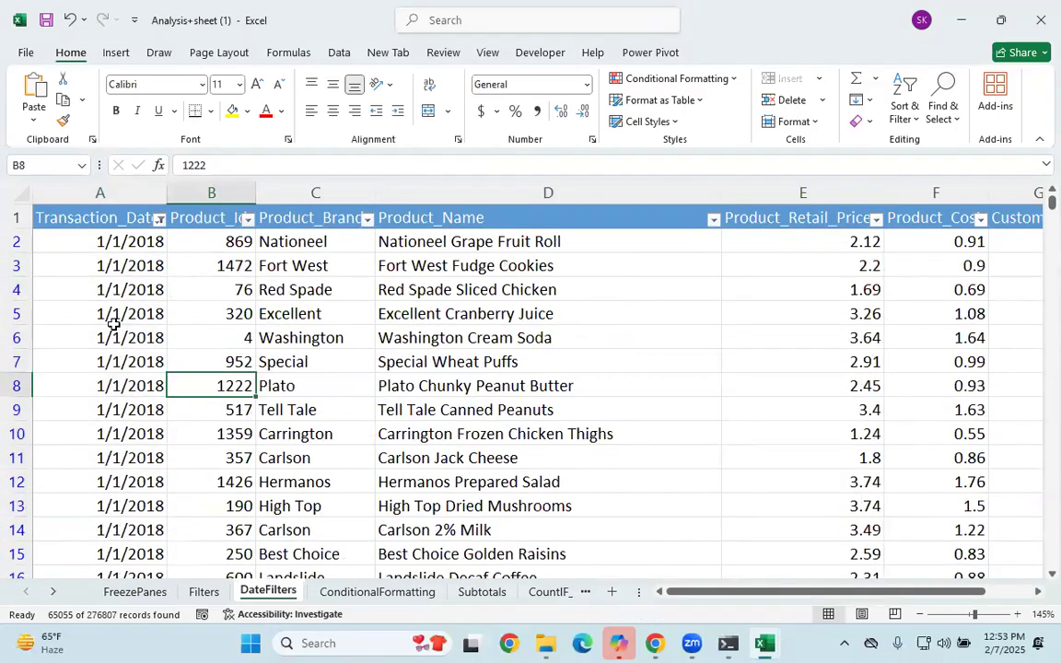
scroll(125, 405, down, 14)
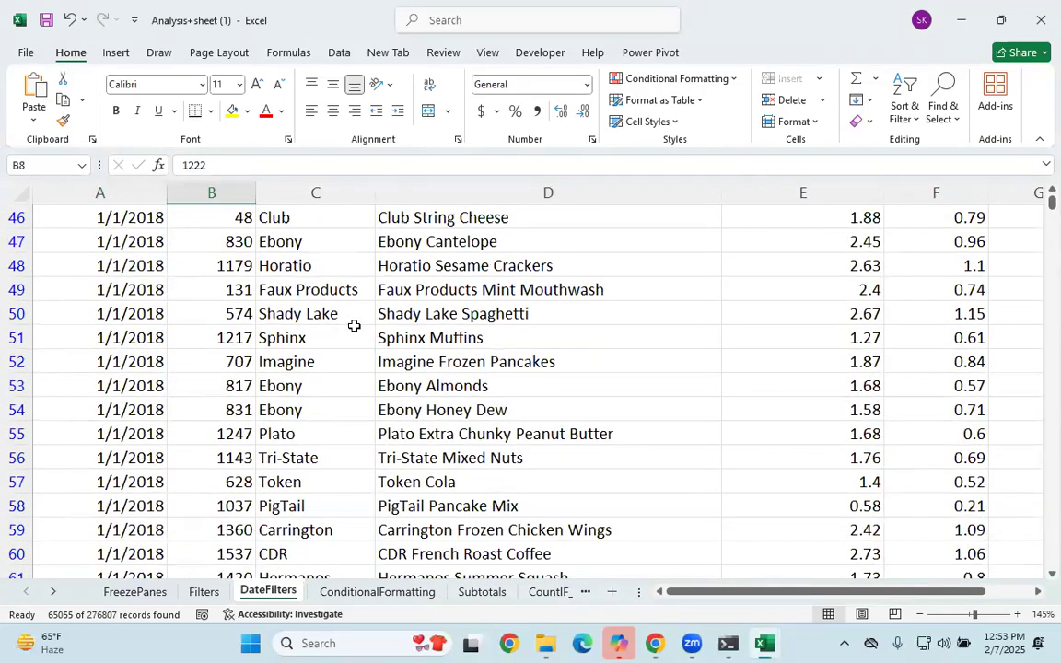
scroll(753, 294, up, 2)
scroll(293, 341, up, 13)
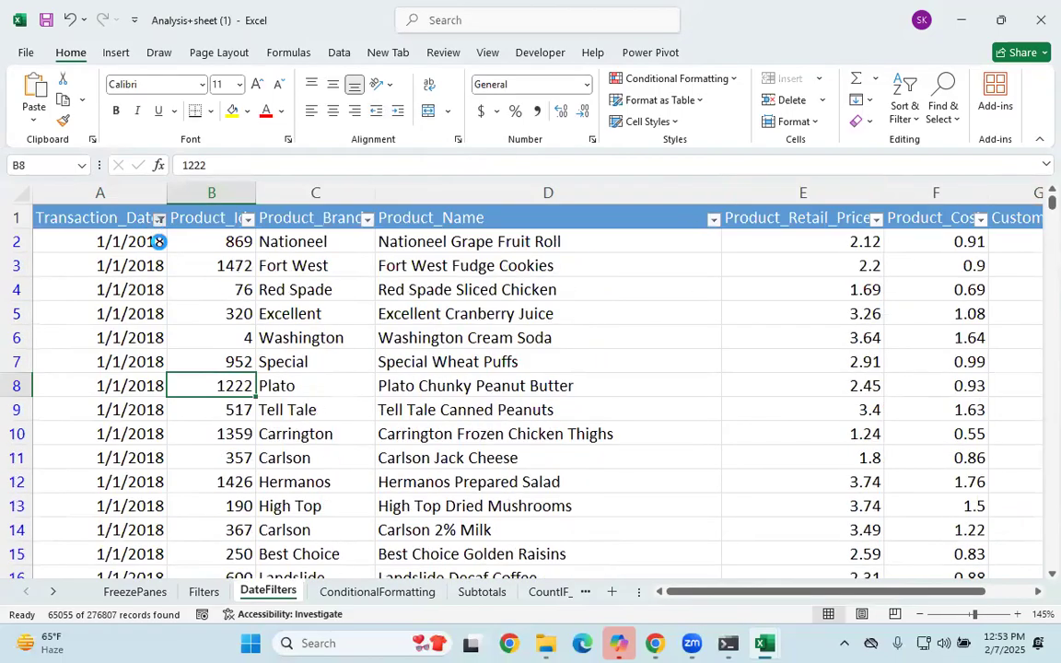
Clear the Transaction_Date filter and turn off filtering on the DateFilters sheet.
click(159, 219)
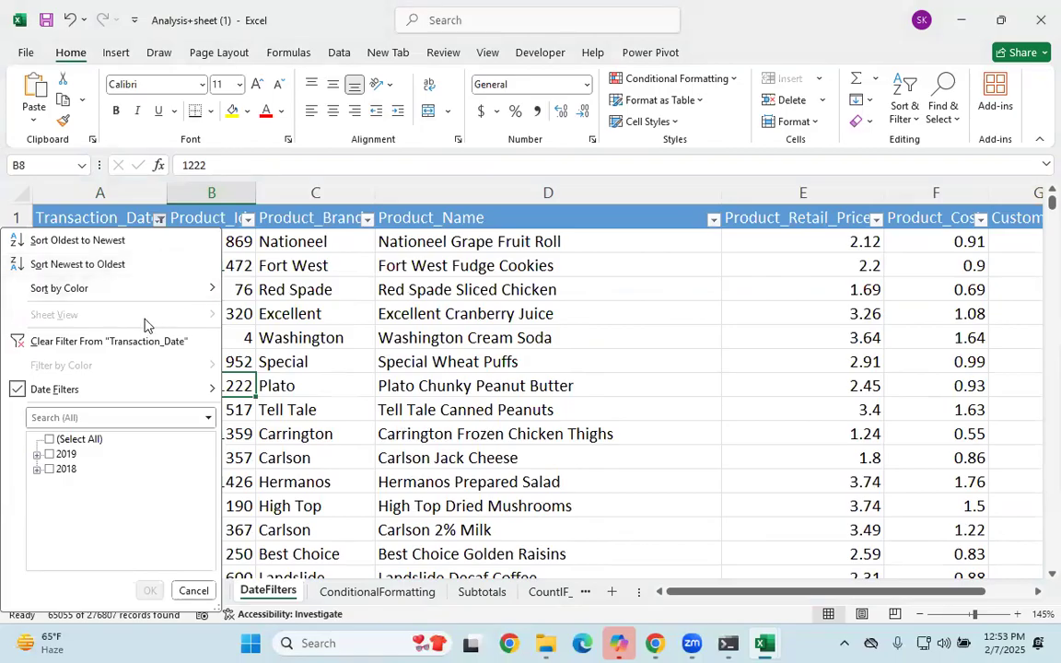
click(91, 343)
click(218, 336)
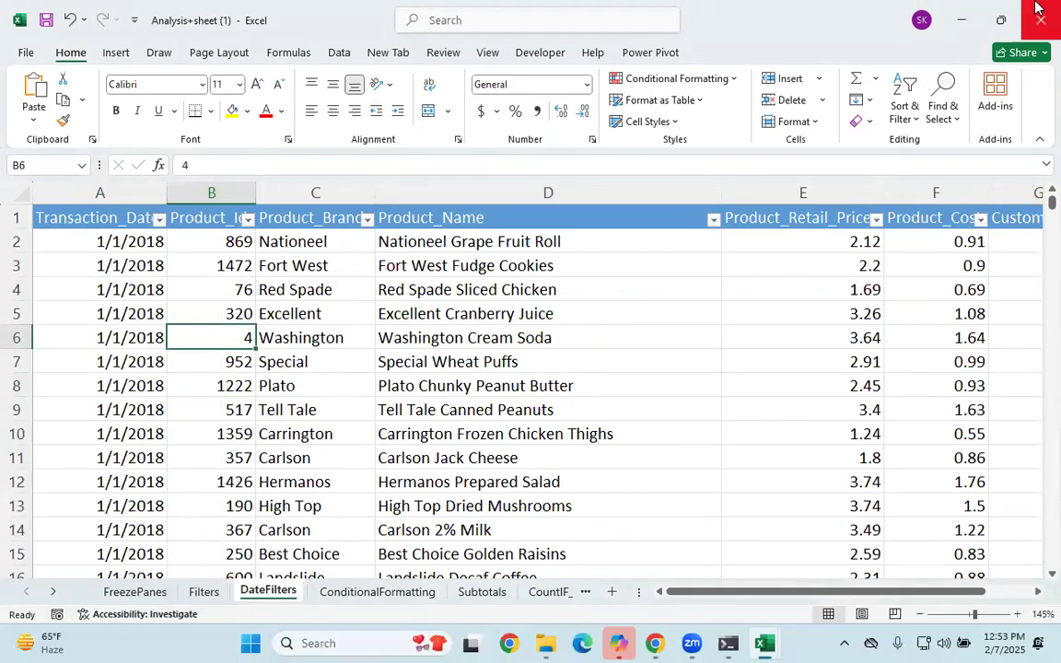
key(ctrl+shift+l)
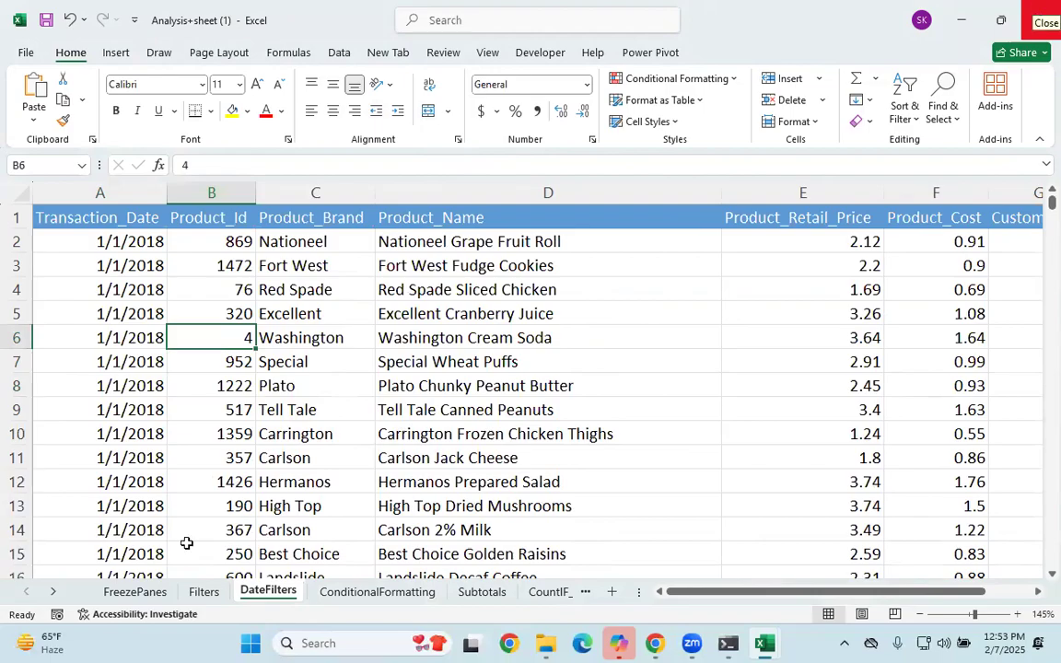
Return to the Filters sheet and turn off its filters to show all records.
click(204, 591)
key(ctrl+shift+l)
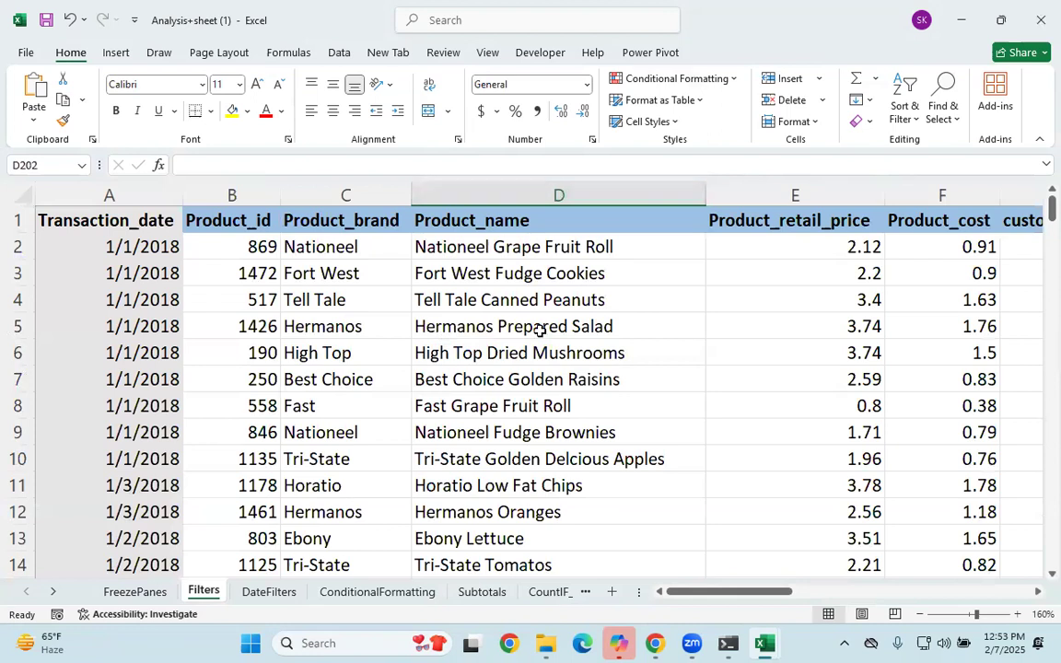
click(512, 348)
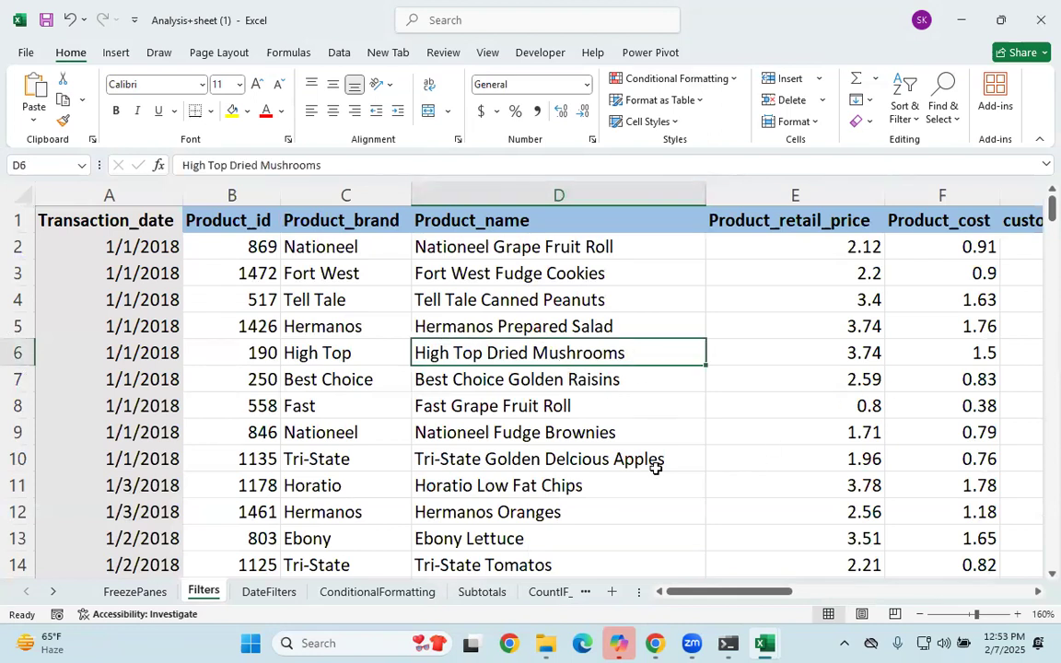